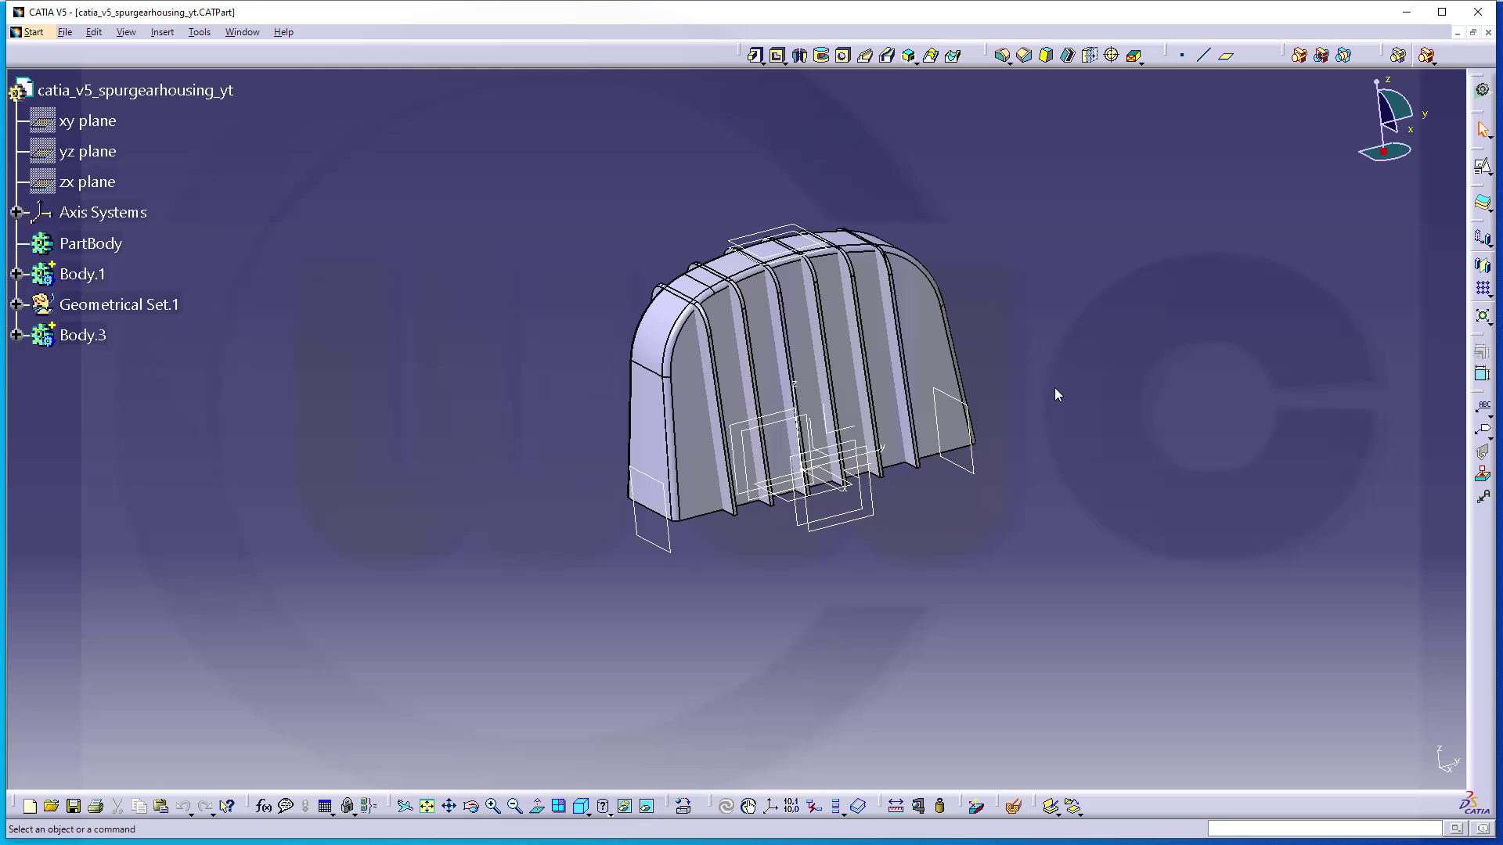
Zoom and pan onto the ribbed housing, then dismiss the Geometrical Set.1 context menu.
{"action": "middle_click_drag", "start_coordinate": [1054, 387], "coordinate": [1053, 352]}
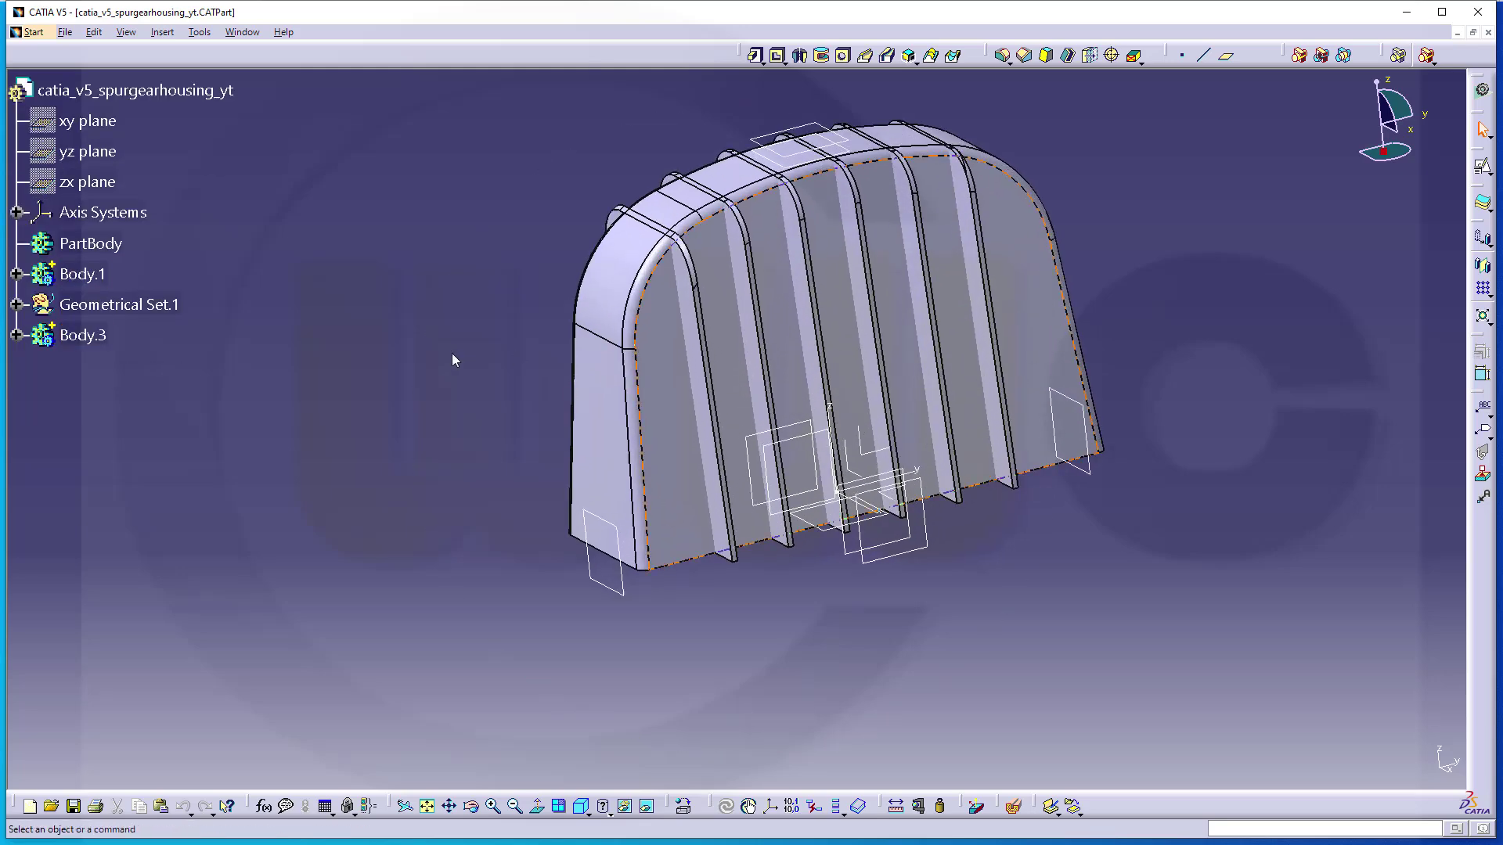
{"action": "middle_click_drag", "start_coordinate": [370, 332], "coordinate": [356, 379]}
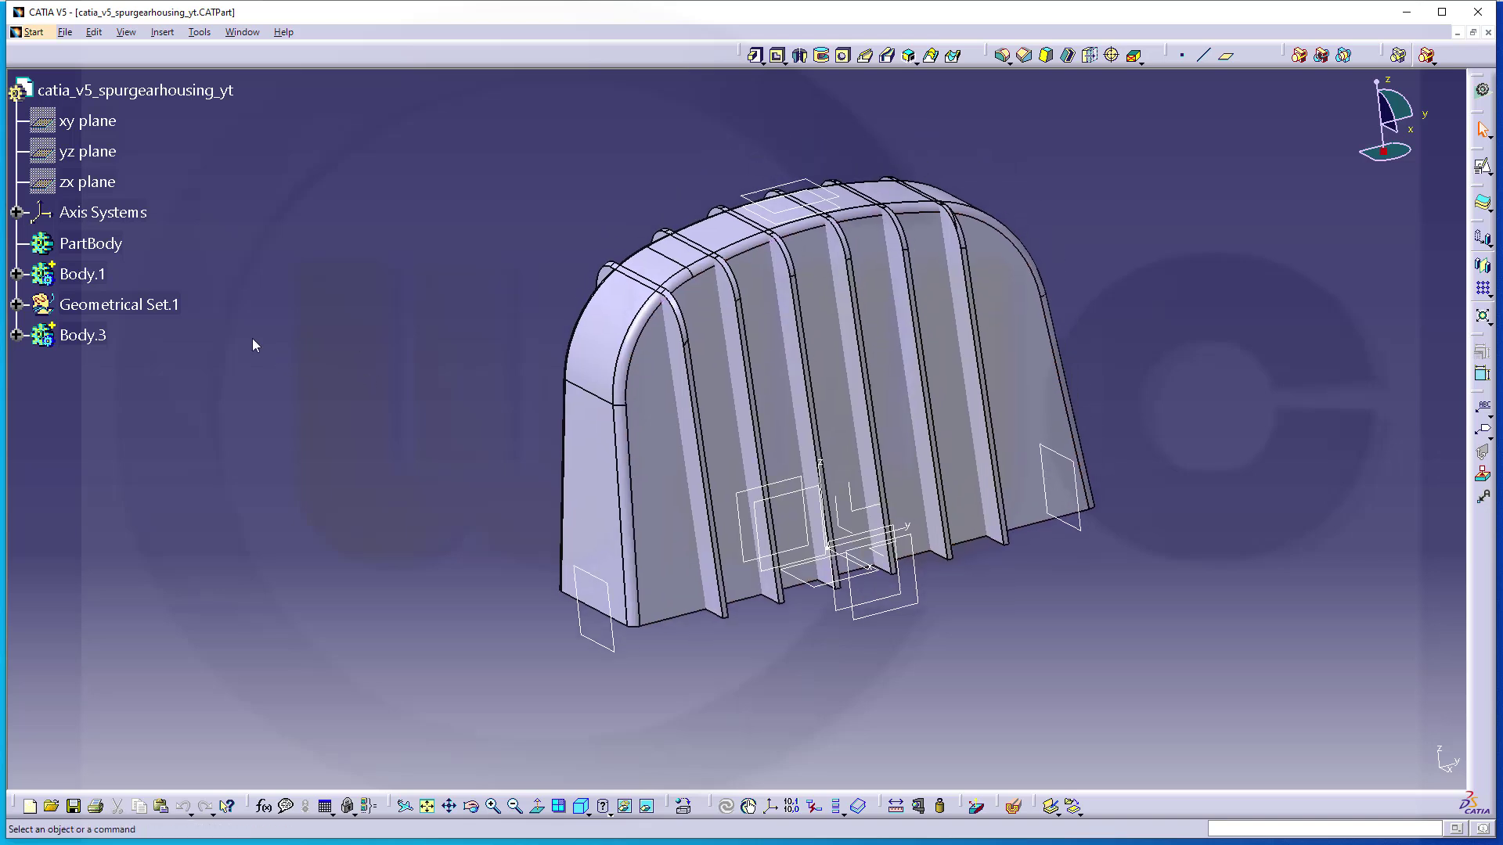
{"action": "left_click", "coordinate": [117, 304]}
{"action": "right_click", "coordinate": [114, 306]}
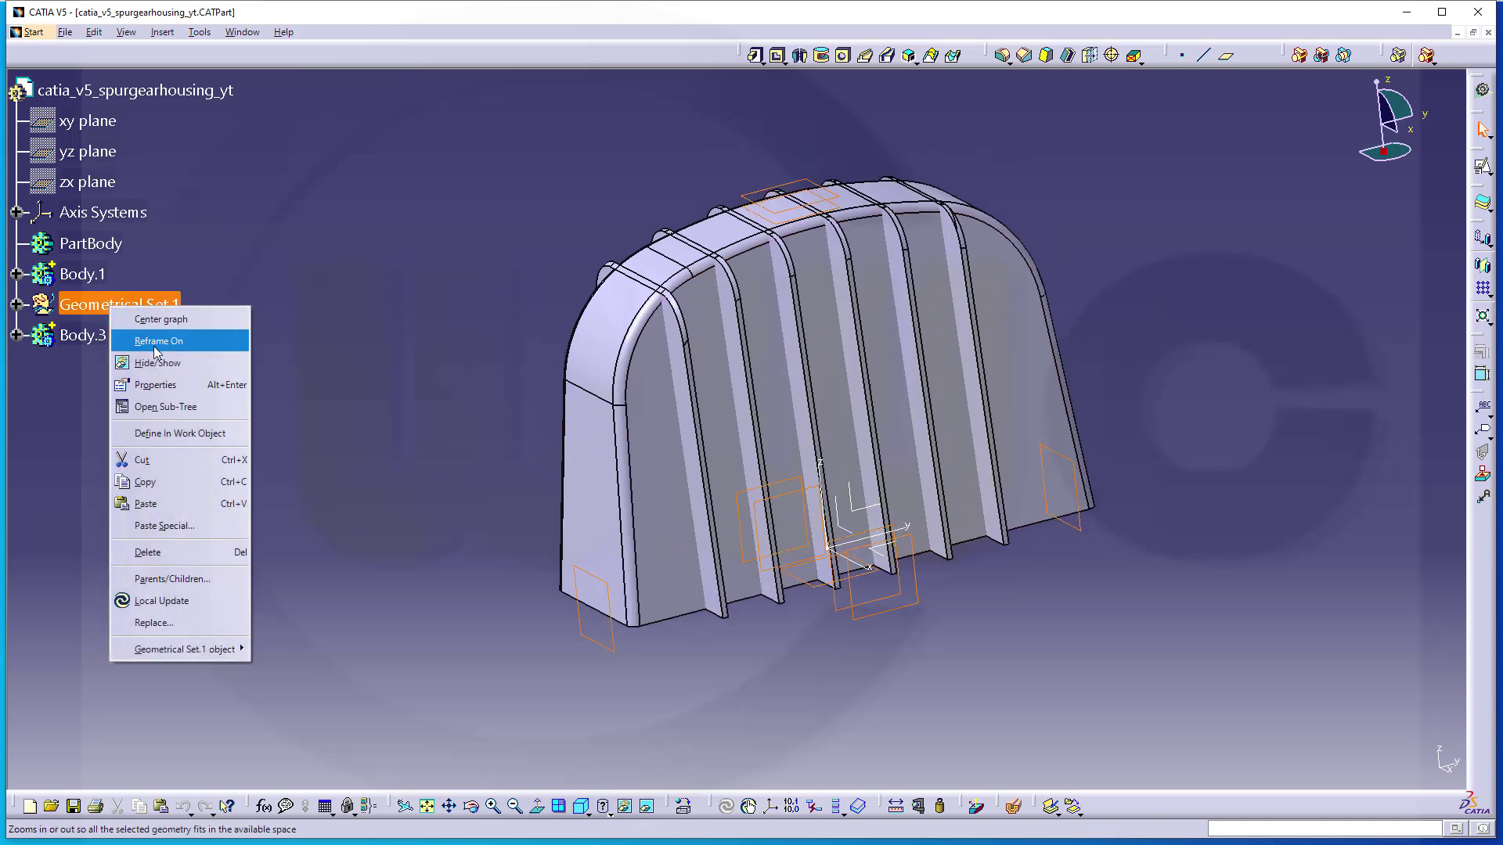
{"action": "key", "text": "Escape"}
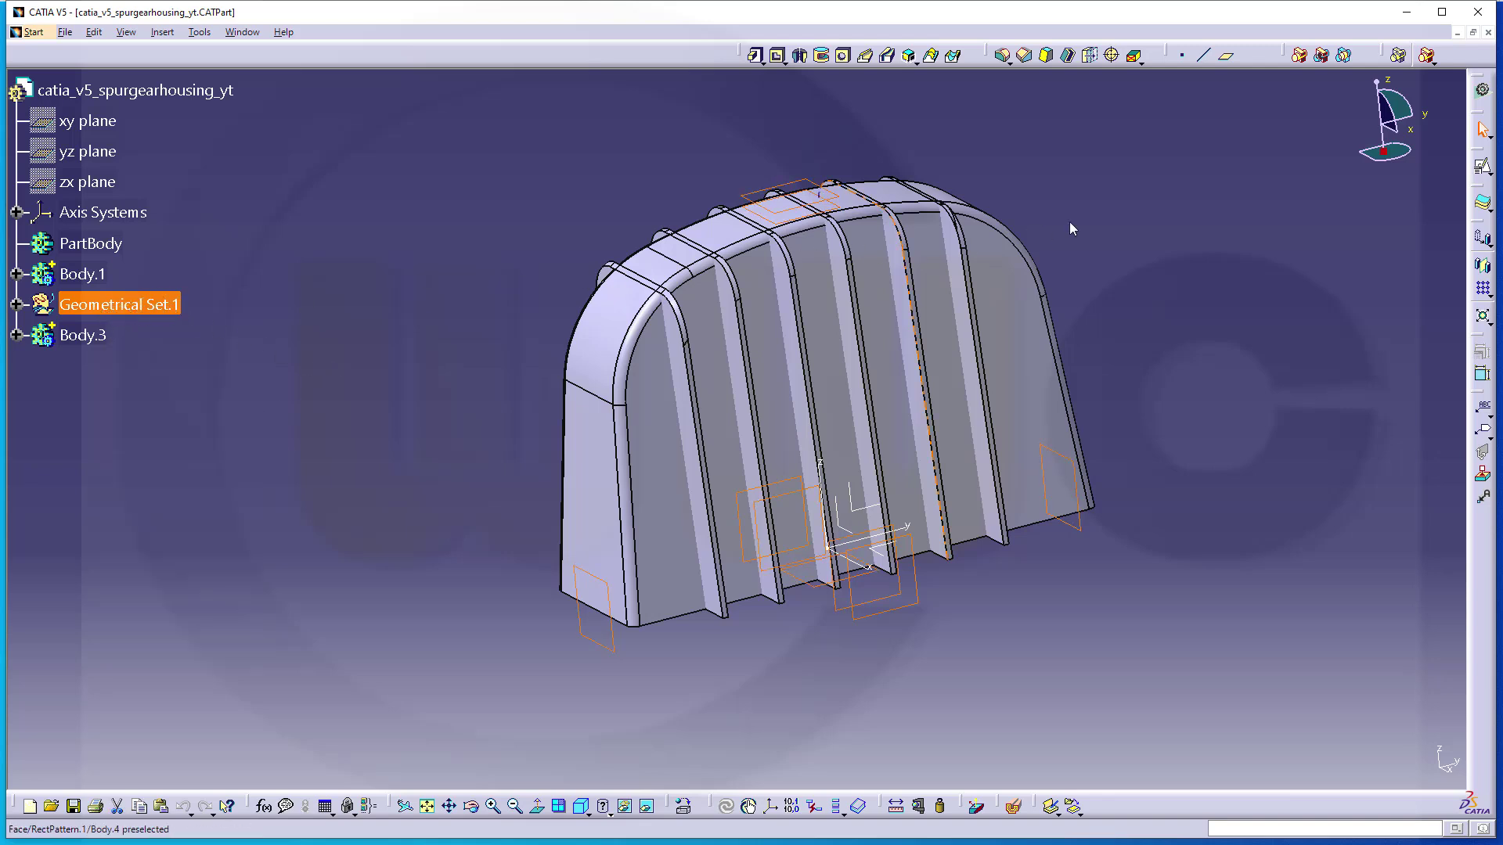
Create a plane offset 90 mm from the XY plane.
{"action": "left_click", "coordinate": [1226, 56]}
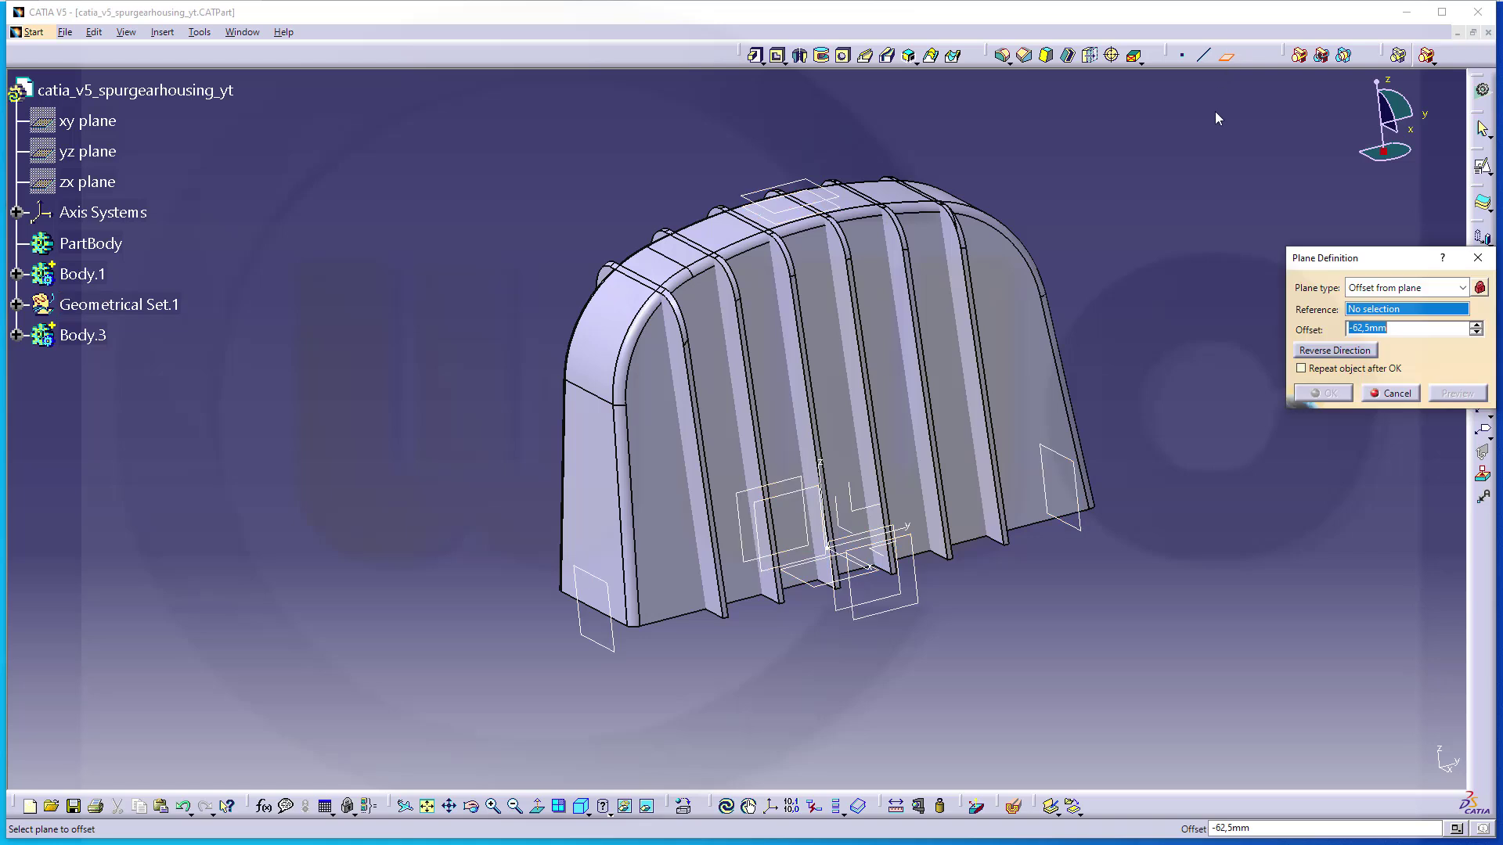
{"action": "left_click", "coordinate": [887, 557]}
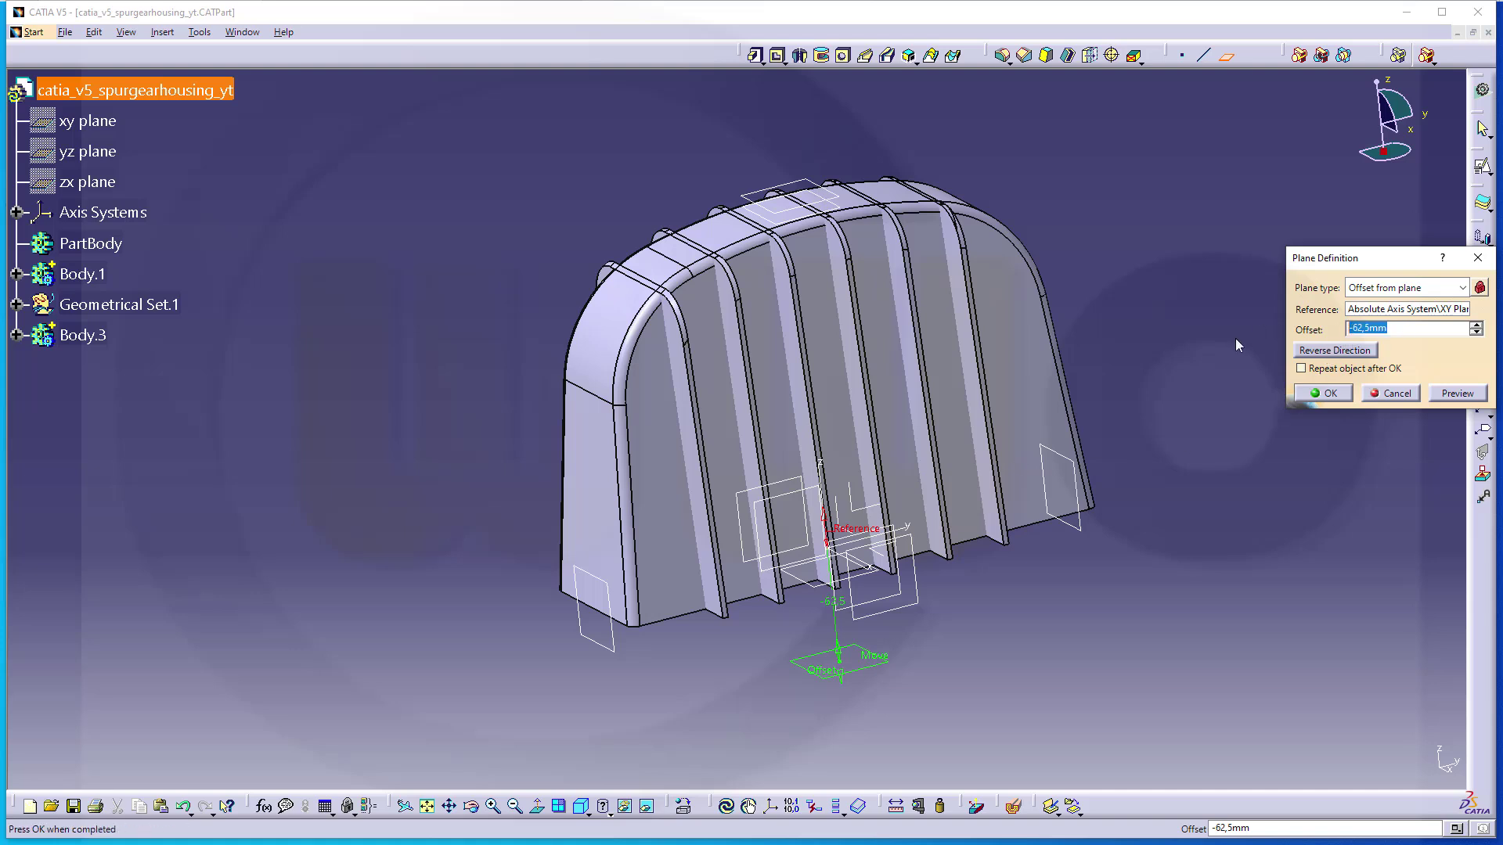
{"action": "type", "text": "90"}
{"action": "key", "text": "Return"}
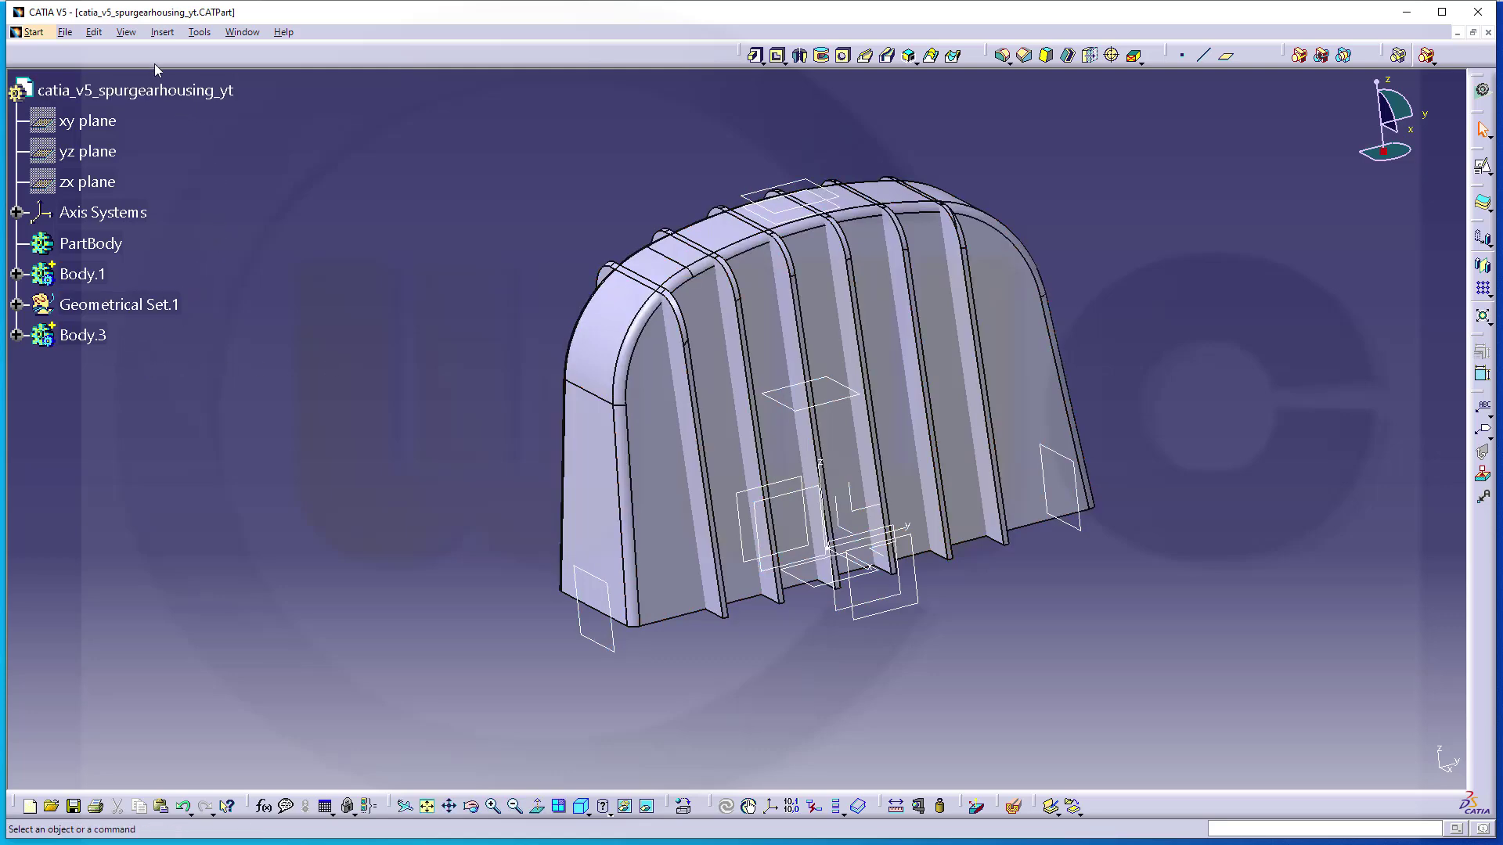
Insert two new bodies, Body.5 and Body.6, and define Body.5 as the work object.
{"action": "left_click", "coordinate": [163, 33]}
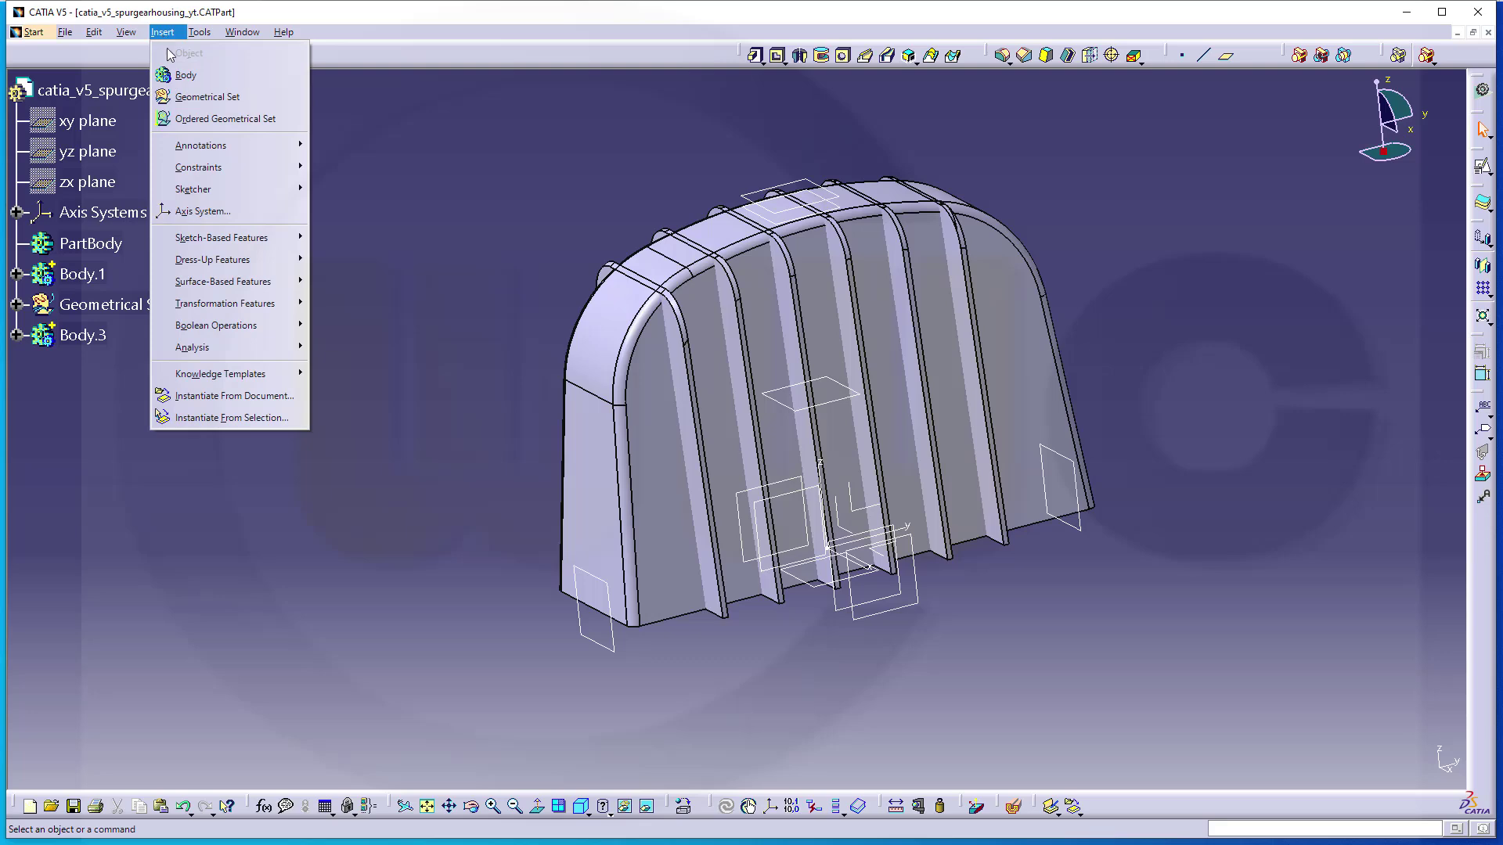
{"action": "left_click", "coordinate": [180, 75]}
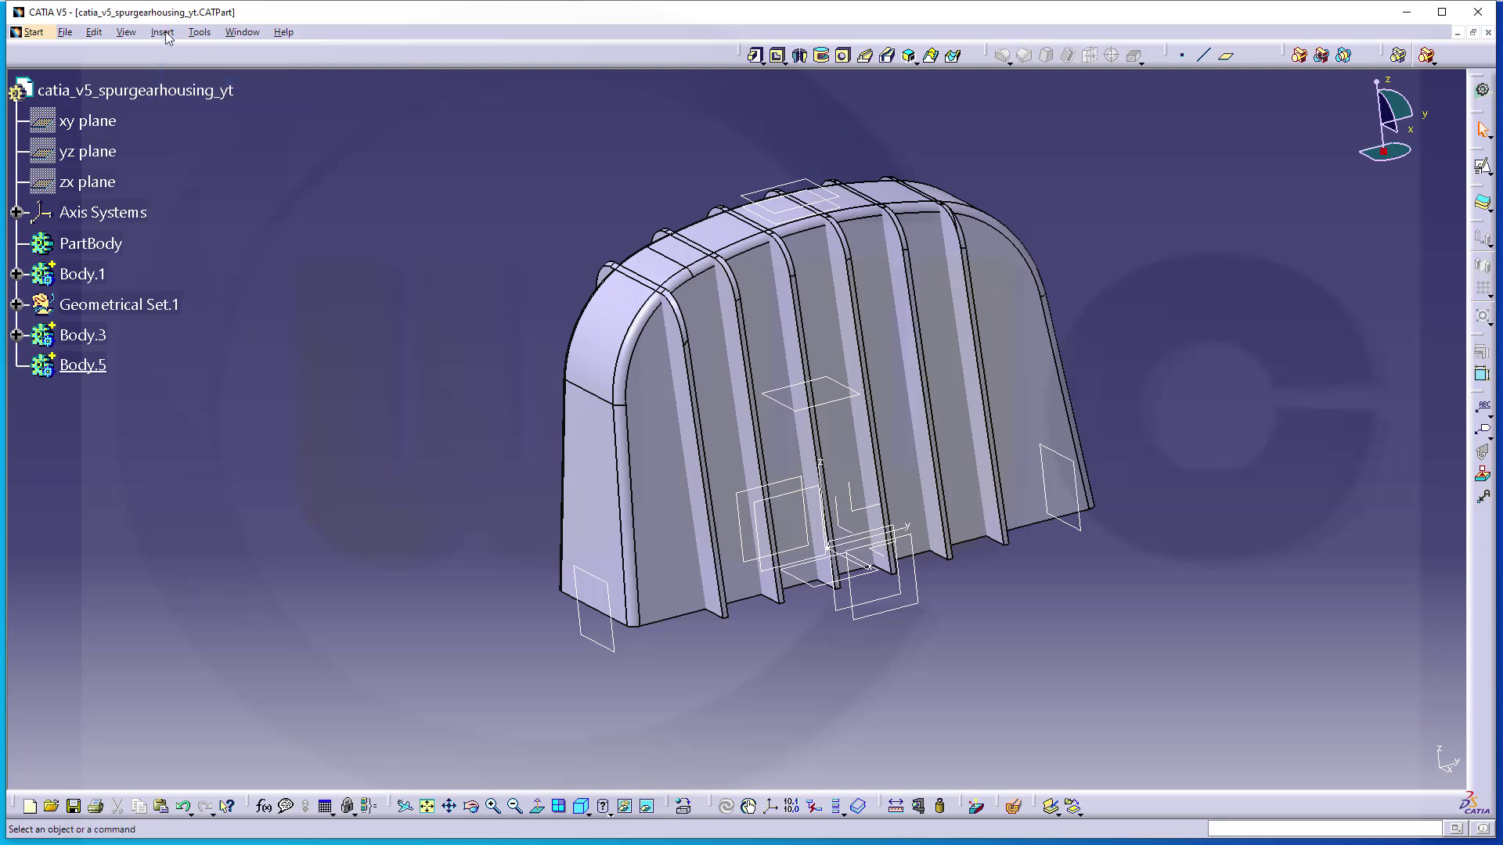
{"action": "left_click", "coordinate": [164, 33]}
{"action": "left_click", "coordinate": [179, 69]}
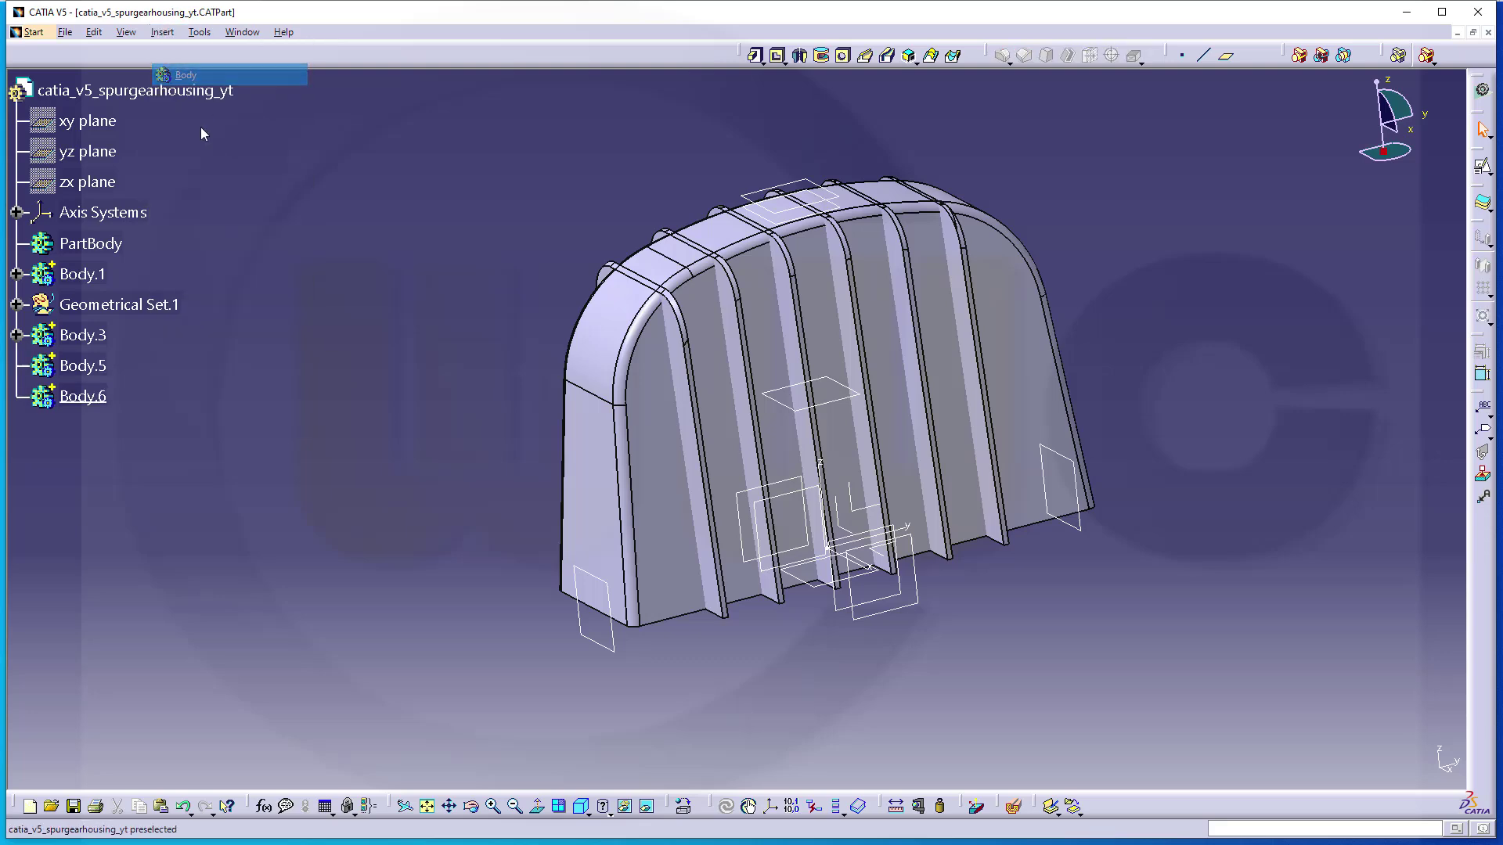
{"action": "left_click", "coordinate": [82, 366]}
{"action": "right_click", "coordinate": [83, 366]}
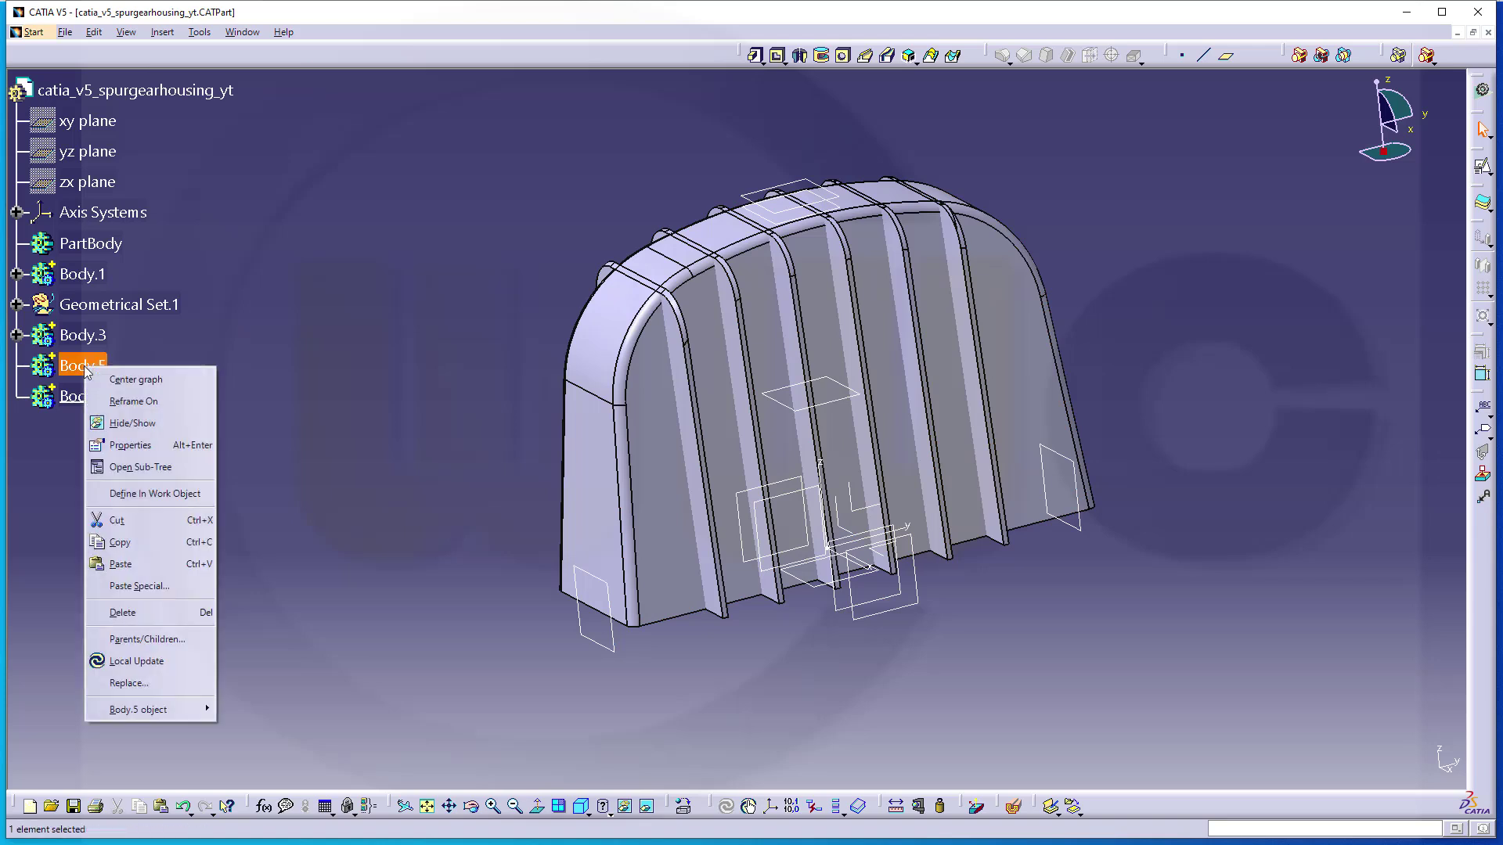
{"action": "left_click", "coordinate": [177, 494]}
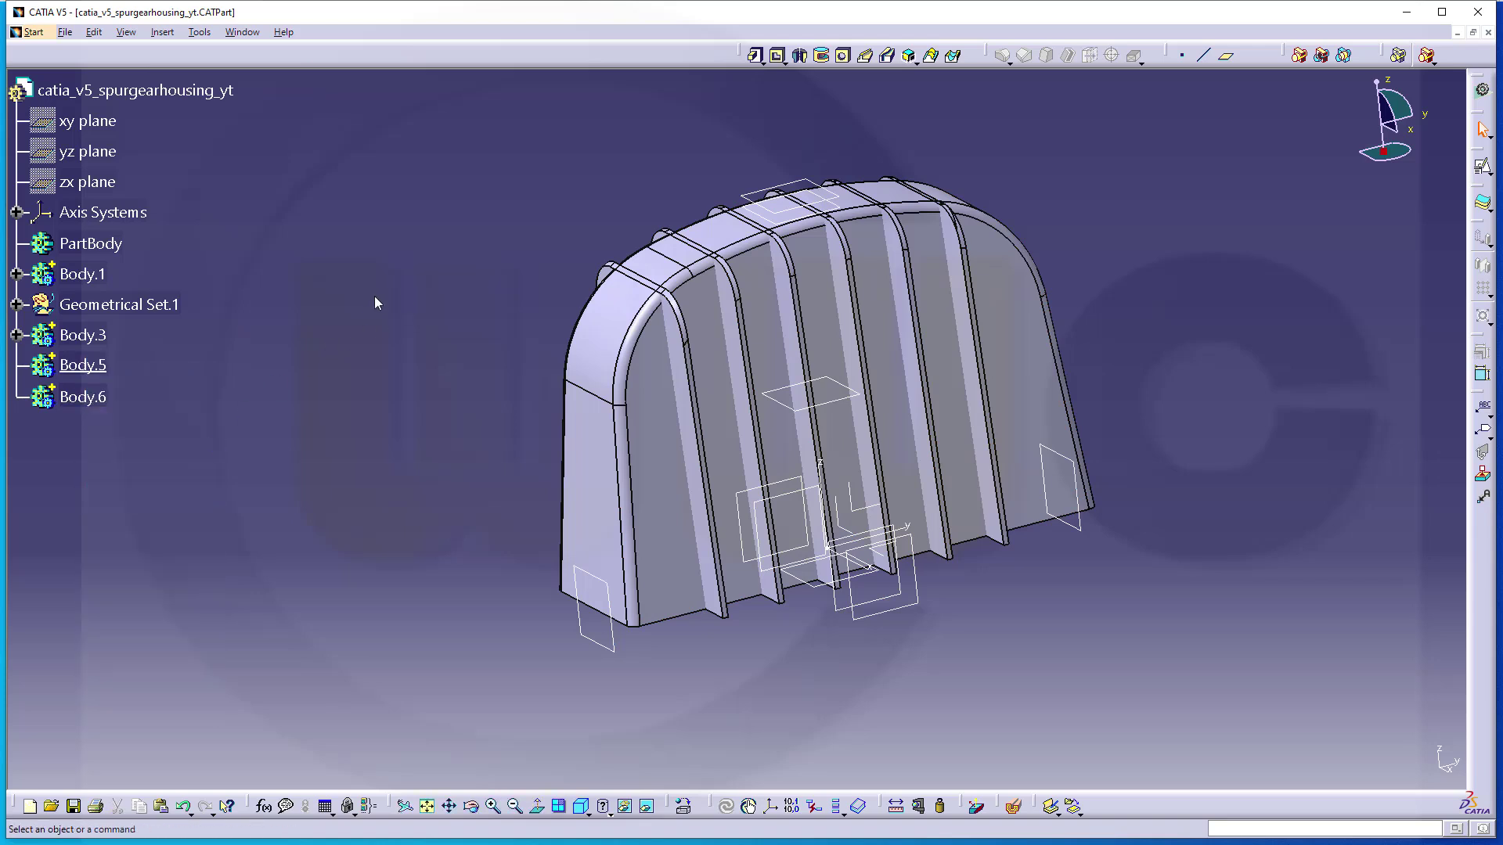
Hide Body.1 and Body.3.
{"action": "left_click", "coordinate": [86, 274]}
{"action": "right_click", "coordinate": [92, 275]}
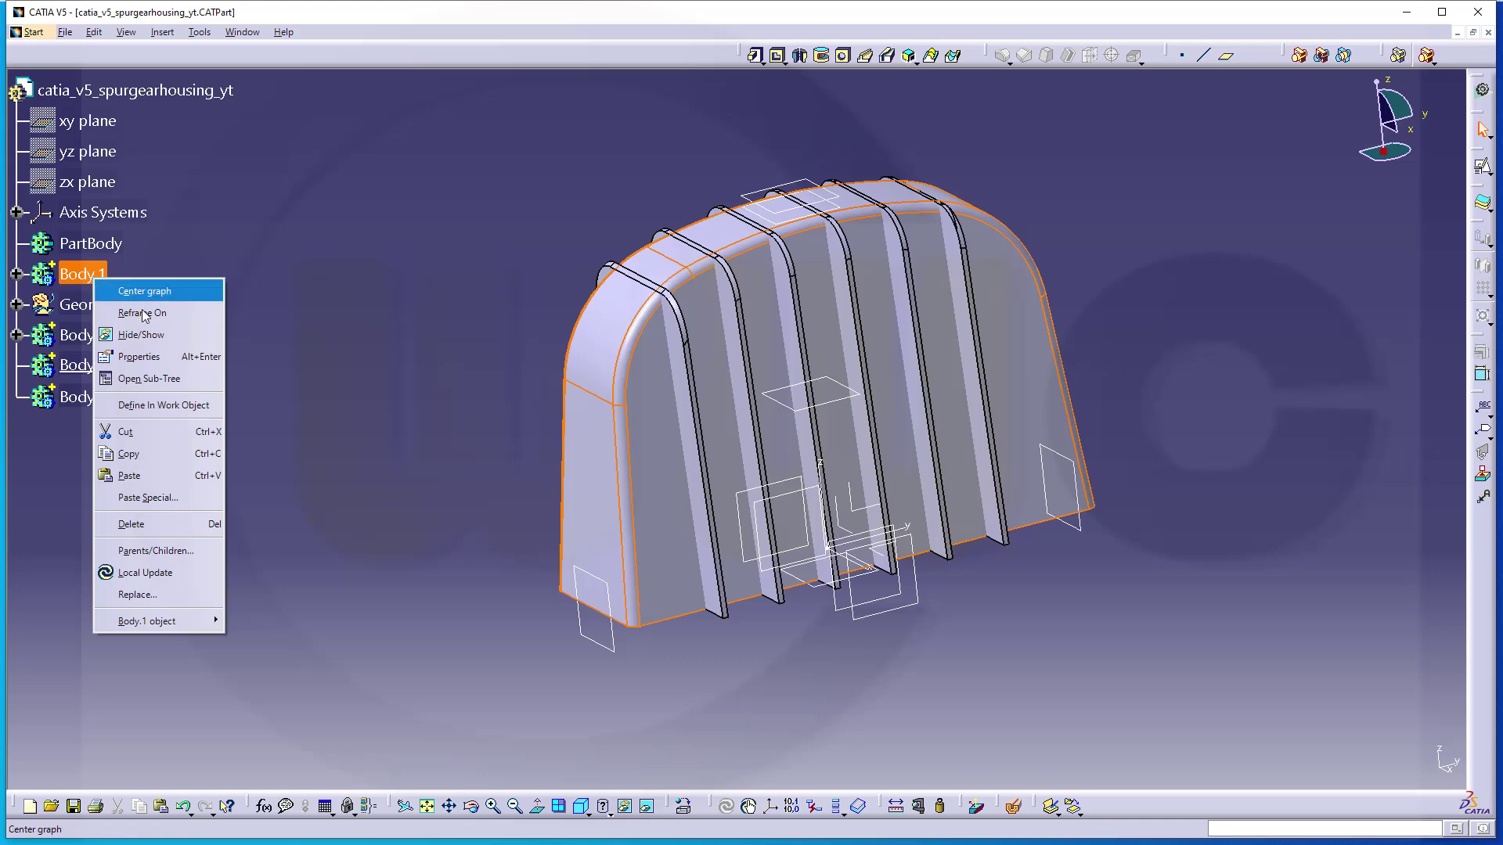
{"action": "left_click", "coordinate": [143, 335]}
{"action": "left_click", "coordinate": [86, 335]}
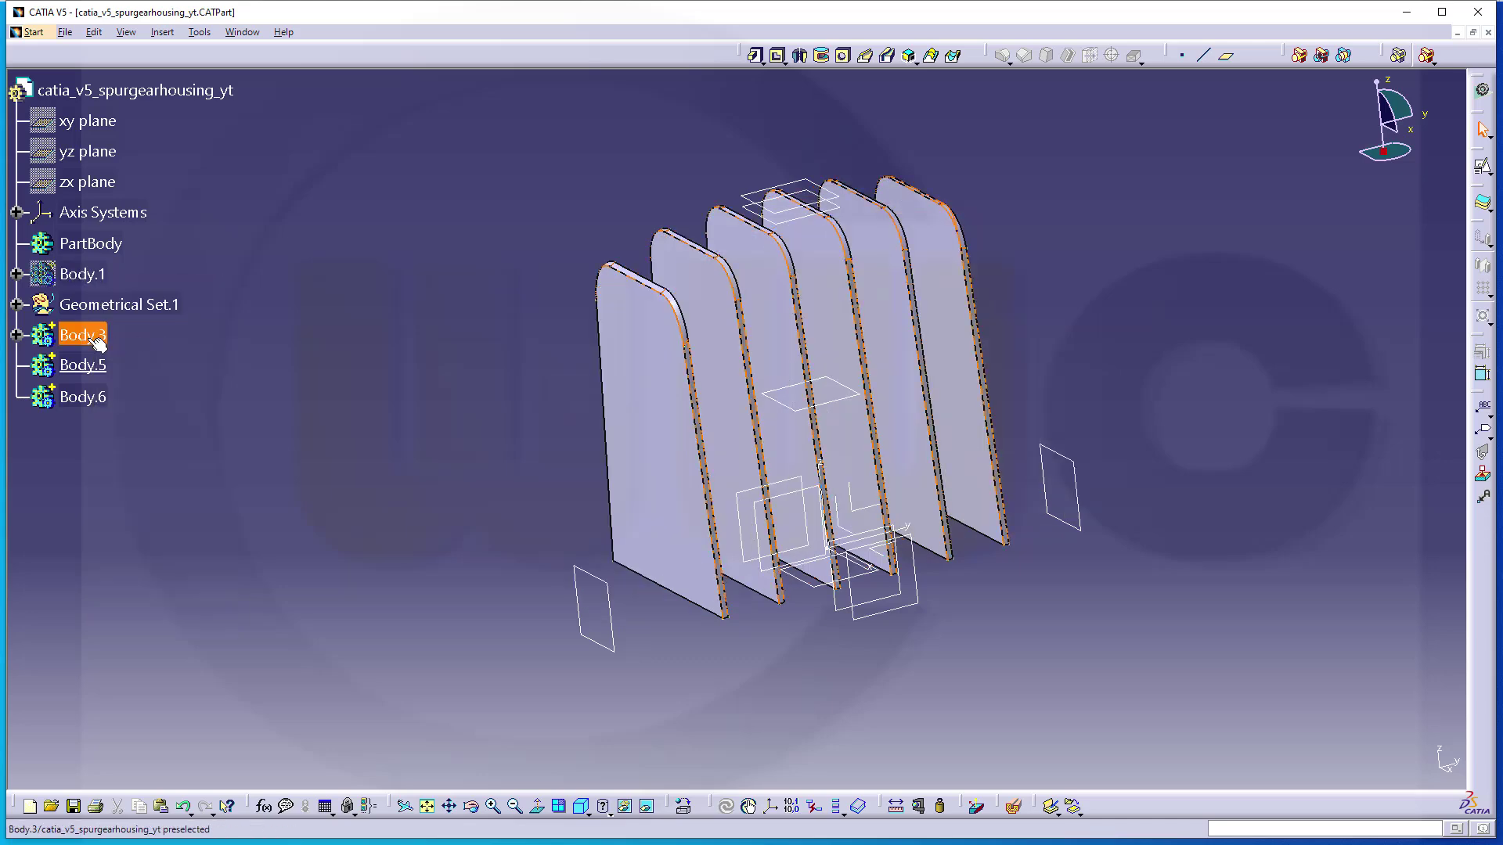
{"action": "right_click", "coordinate": [90, 336]}
{"action": "left_click", "coordinate": [149, 398]}
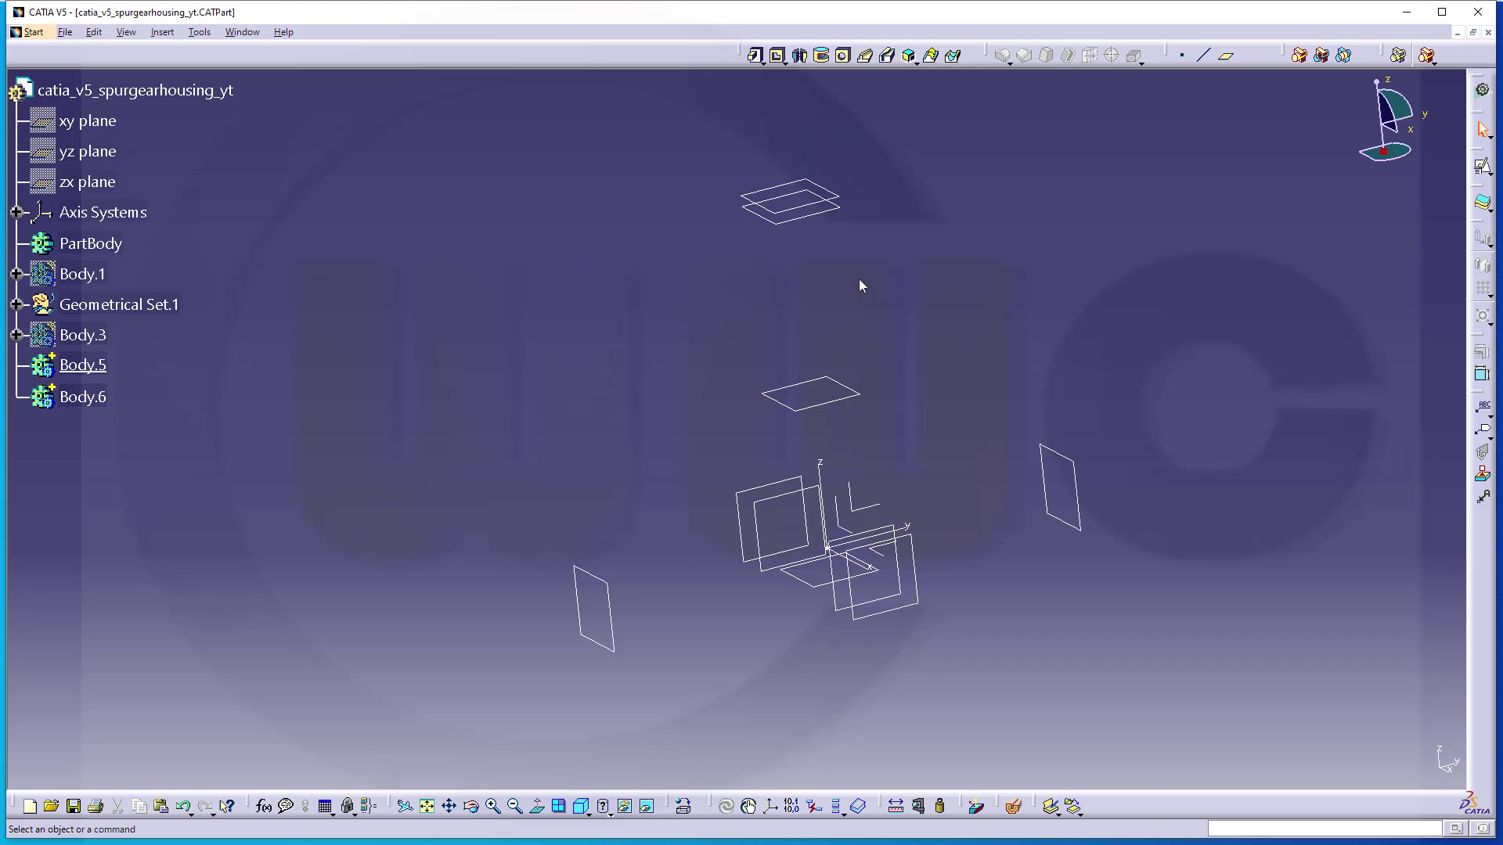
Create a positioned sketch on the XY plane with Swap and Reverse V enabled.
{"action": "left_click", "coordinate": [1482, 169]}
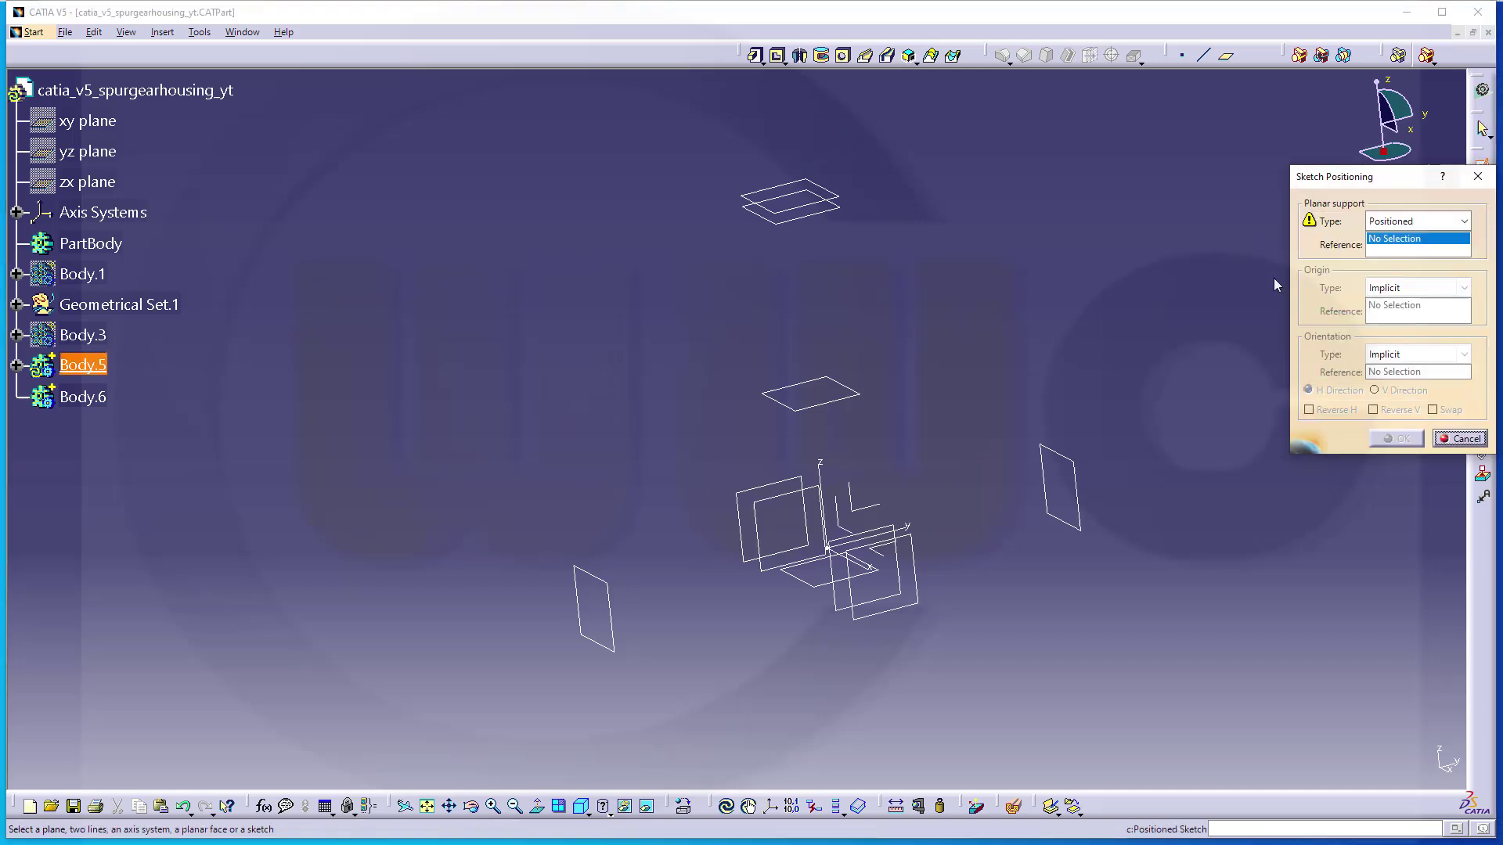
{"action": "left_click", "coordinate": [882, 561]}
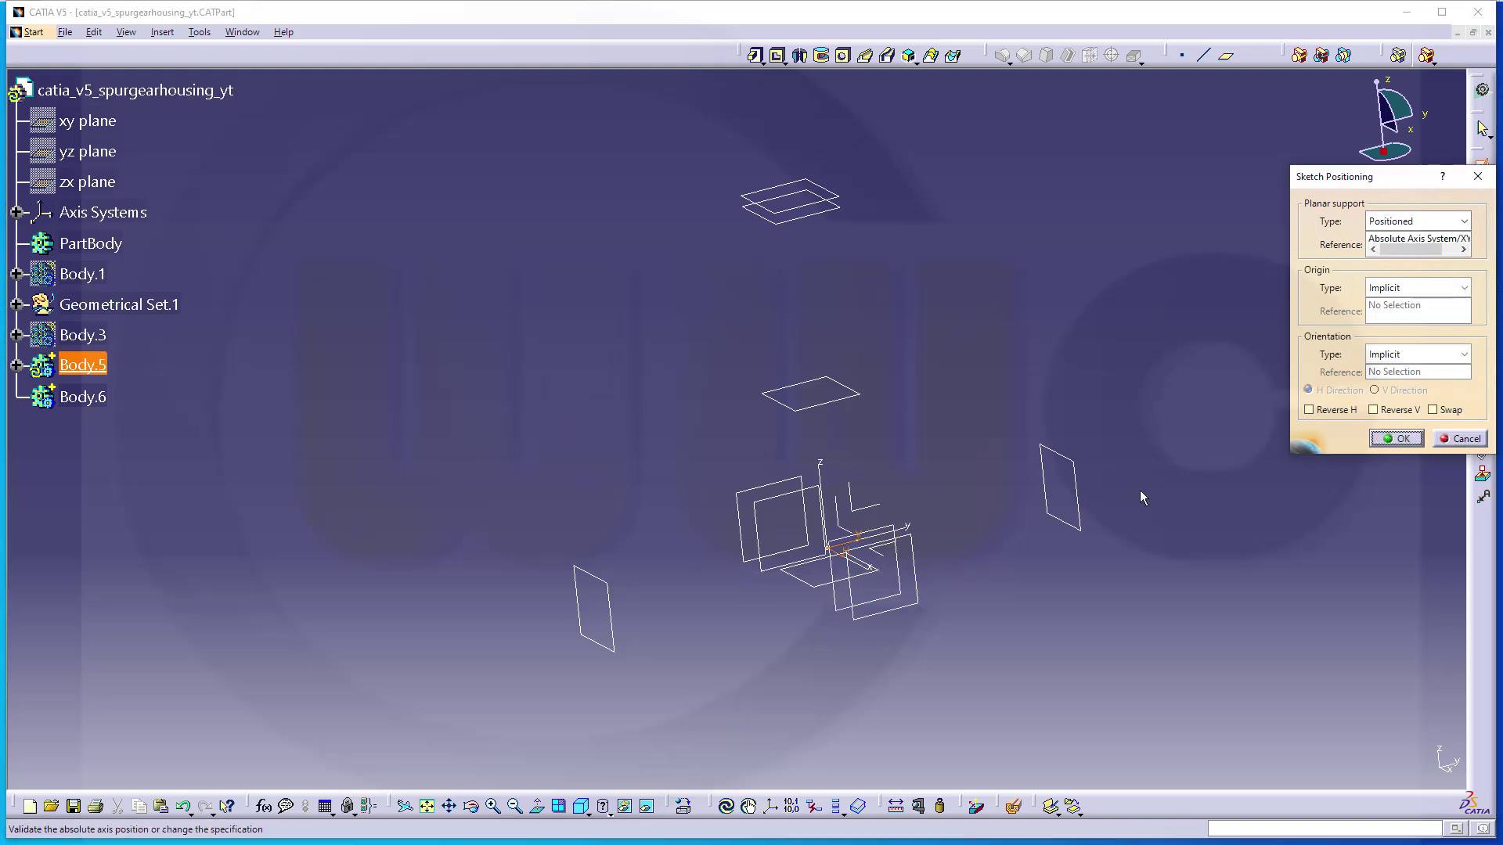
{"action": "left_click", "coordinate": [1433, 410]}
{"action": "left_click", "coordinate": [1374, 410]}
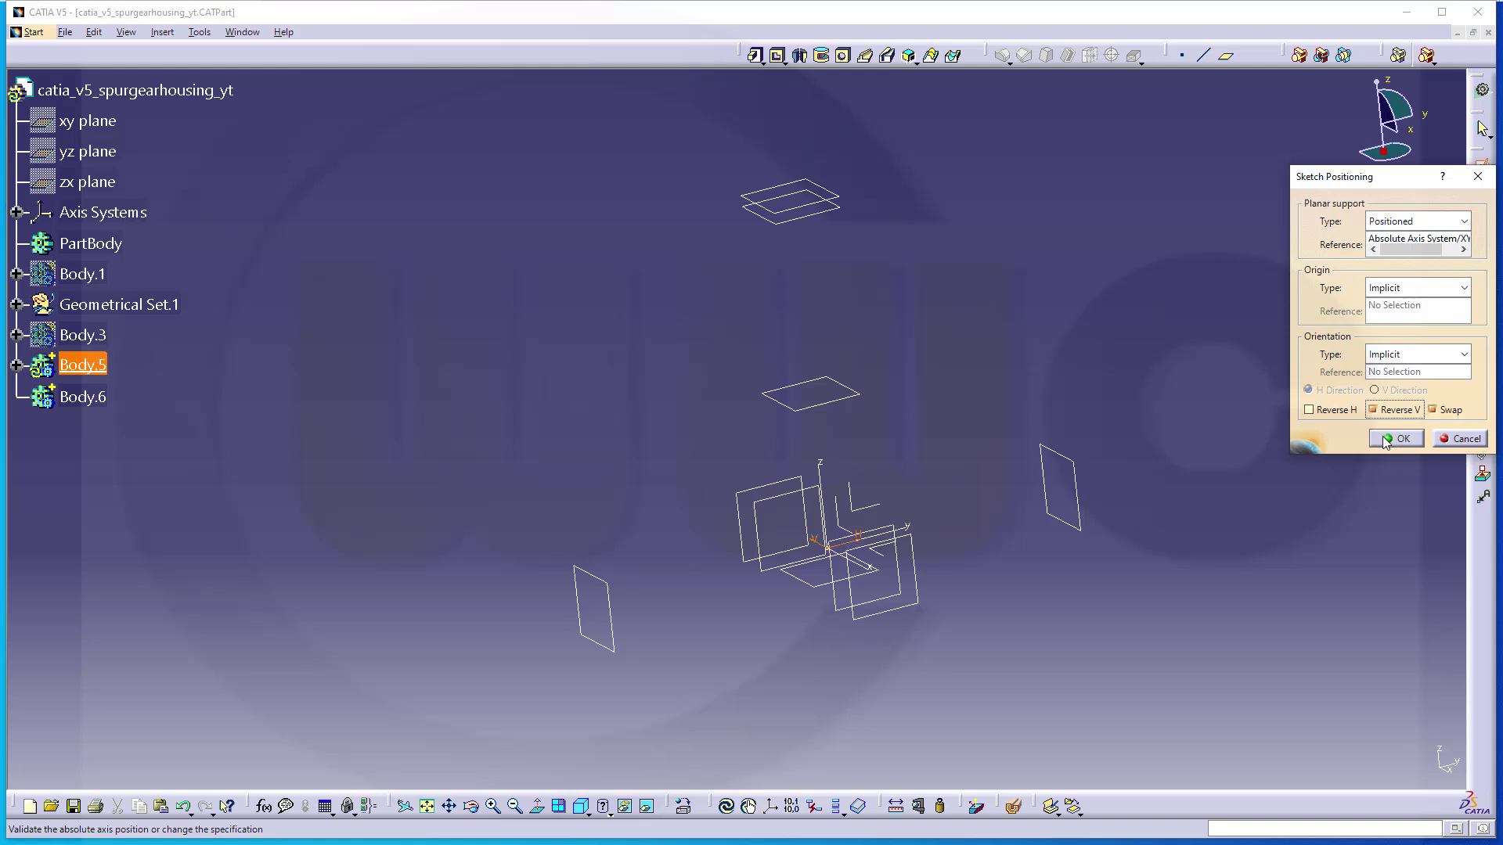
{"action": "left_click", "coordinate": [1383, 437]}
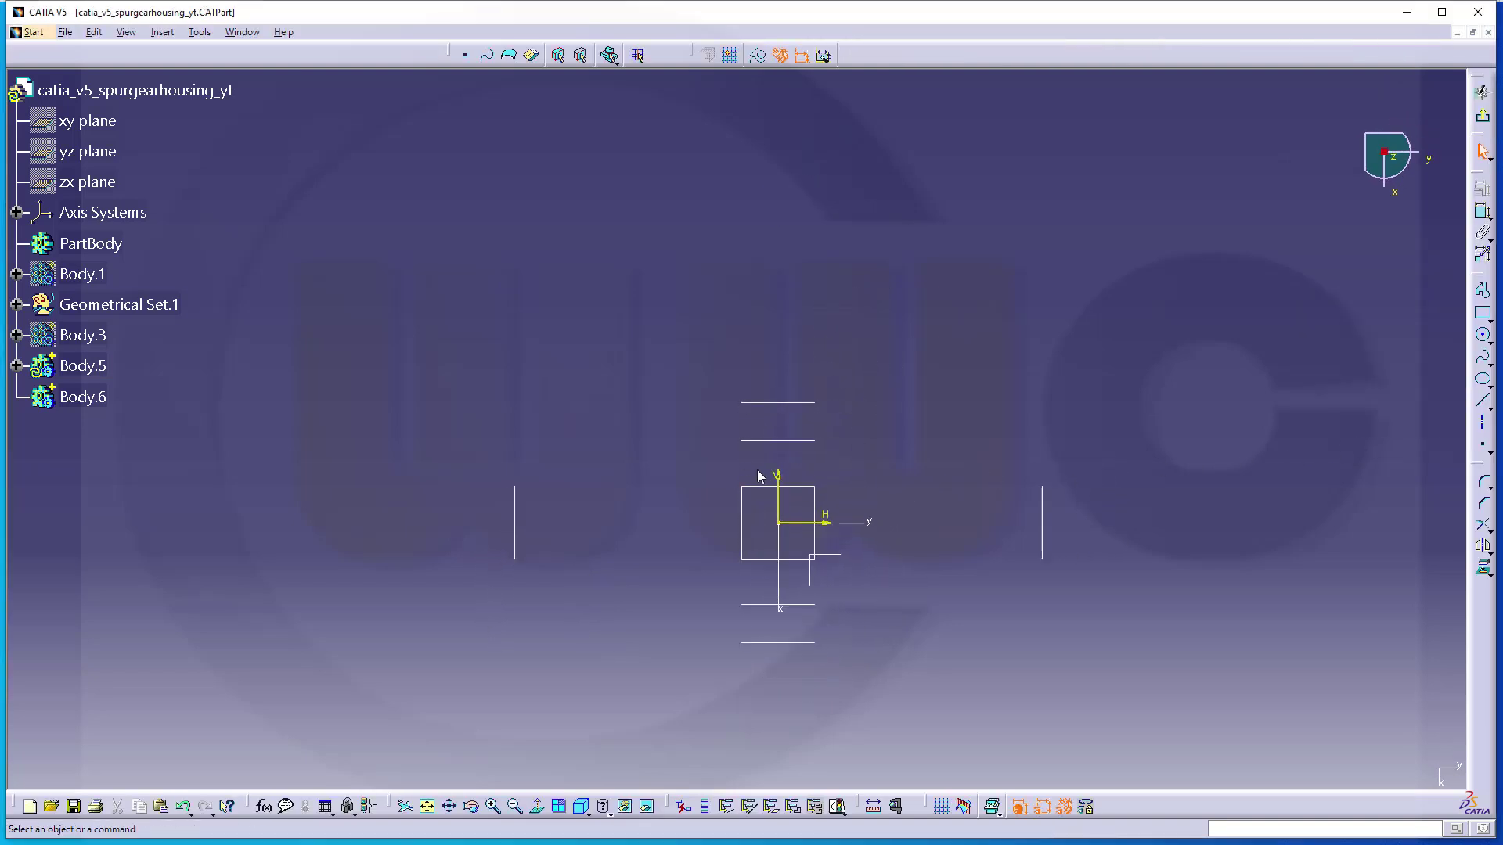
Hide the sketch's axis markers.
{"action": "left_click", "coordinate": [837, 524]}
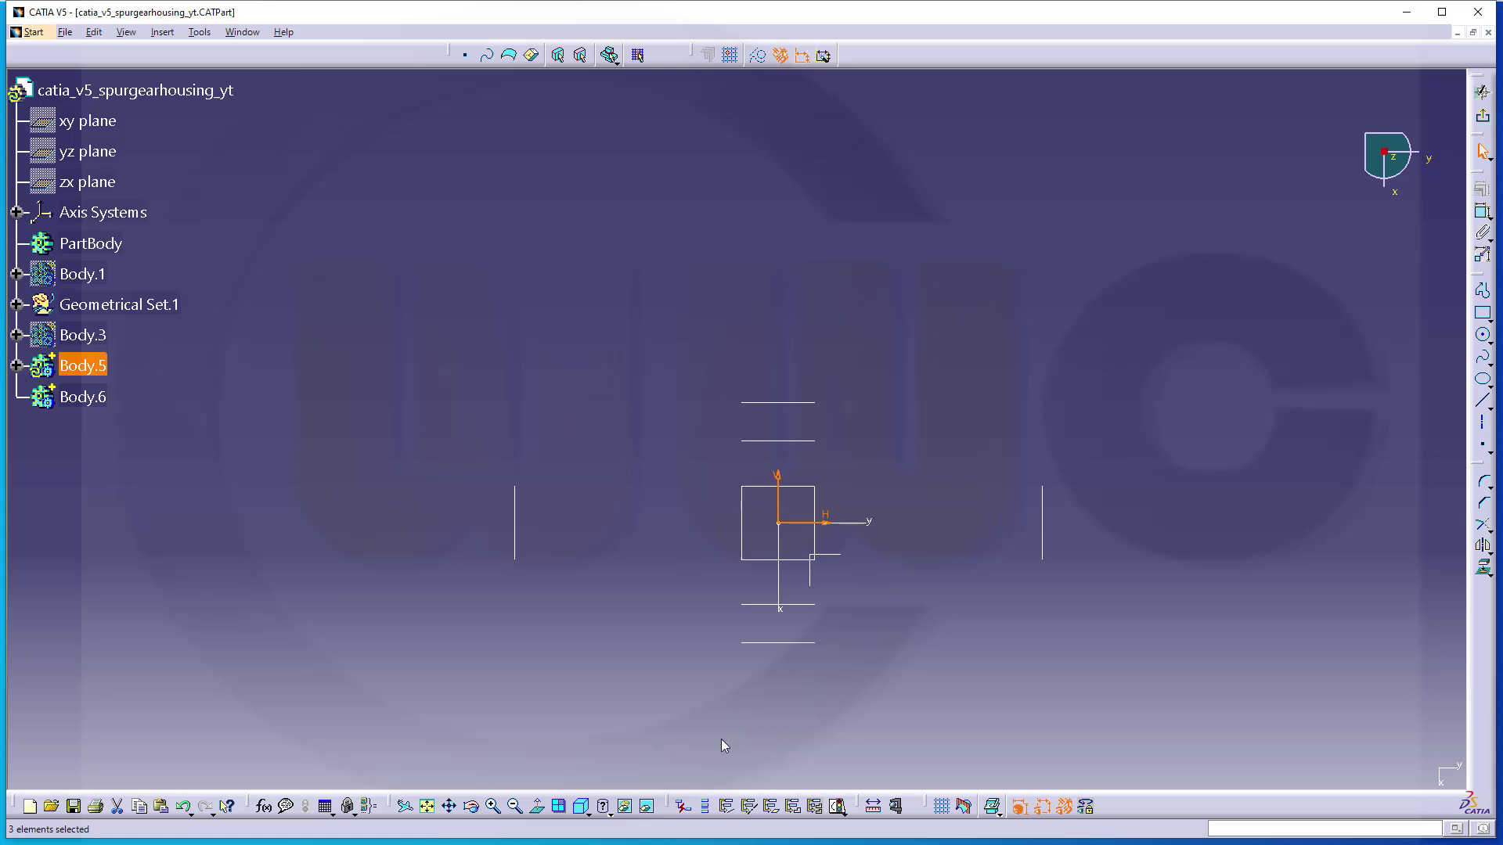
{"action": "left_click", "coordinate": [646, 807]}
{"action": "left_click", "coordinate": [647, 807]}
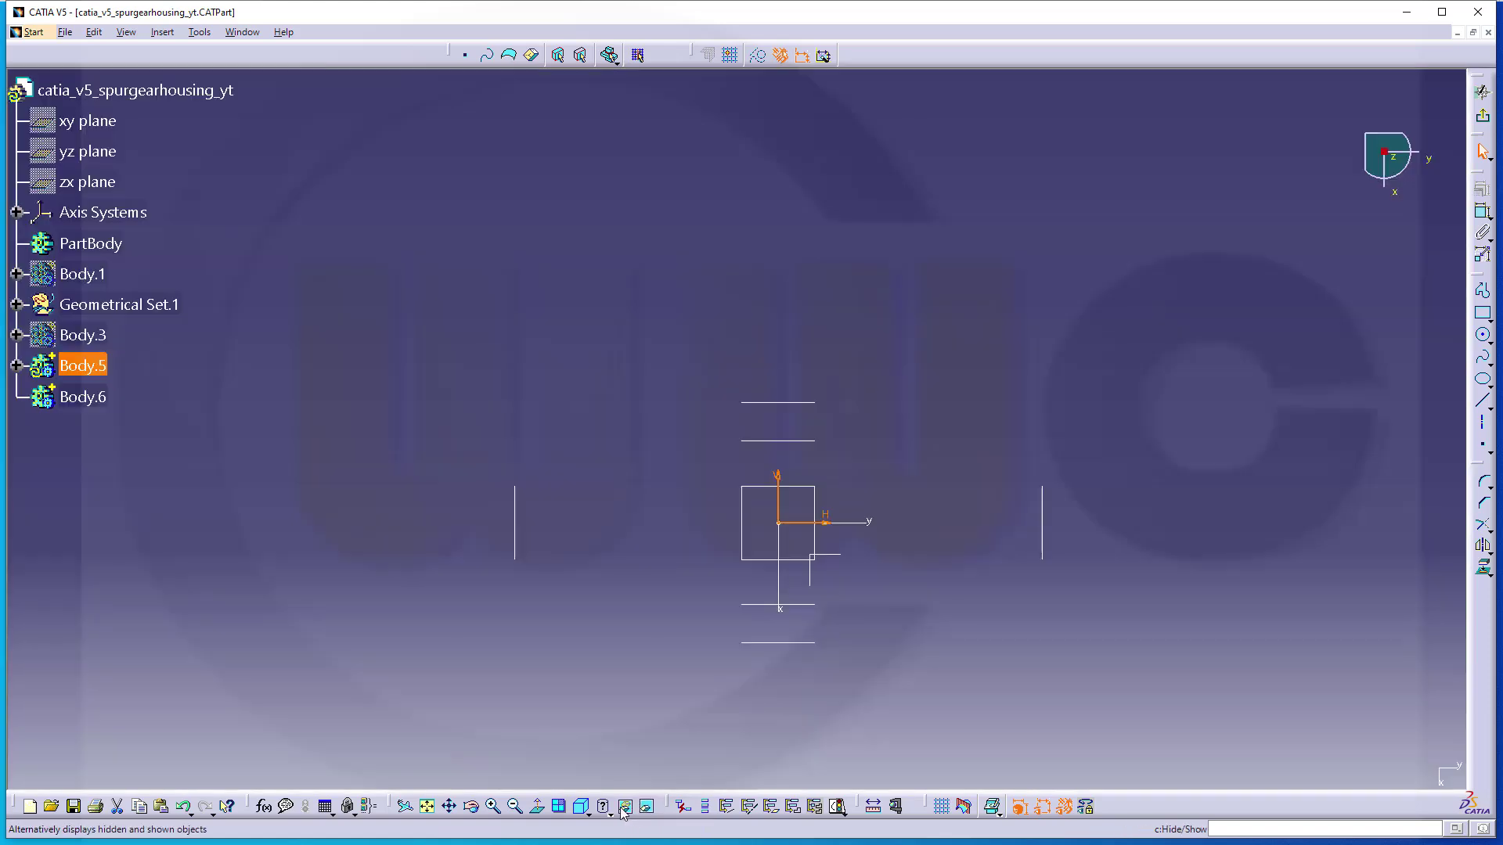
{"action": "left_click", "coordinate": [624, 807]}
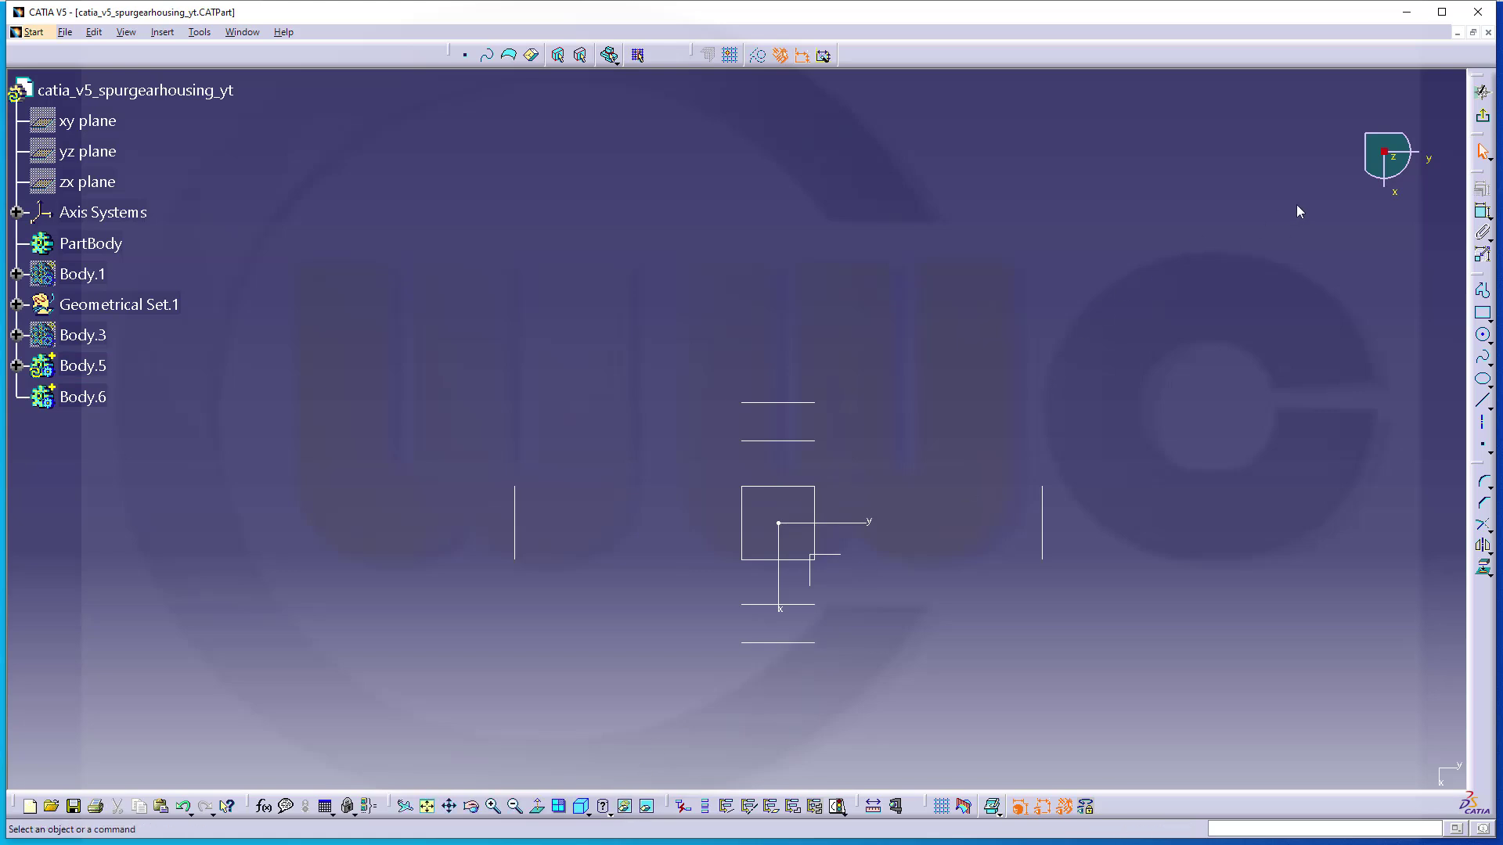
Draw a rectangle enclosing the reference lines around the sketch origin.
{"action": "left_click", "coordinate": [1482, 313]}
{"action": "left_click", "coordinate": [558, 401]}
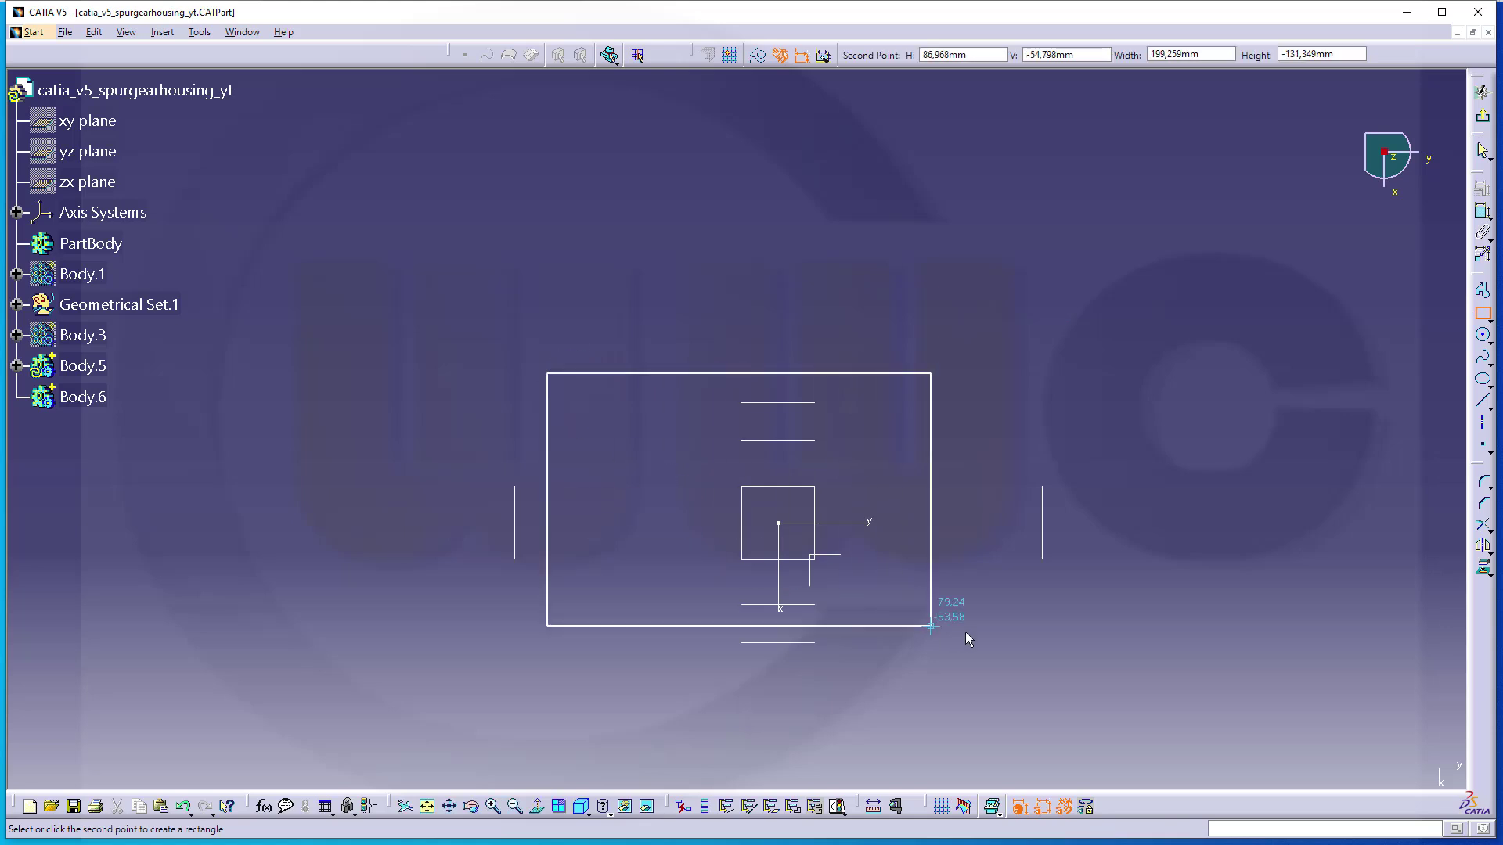
{"action": "left_click", "coordinate": [1017, 649]}
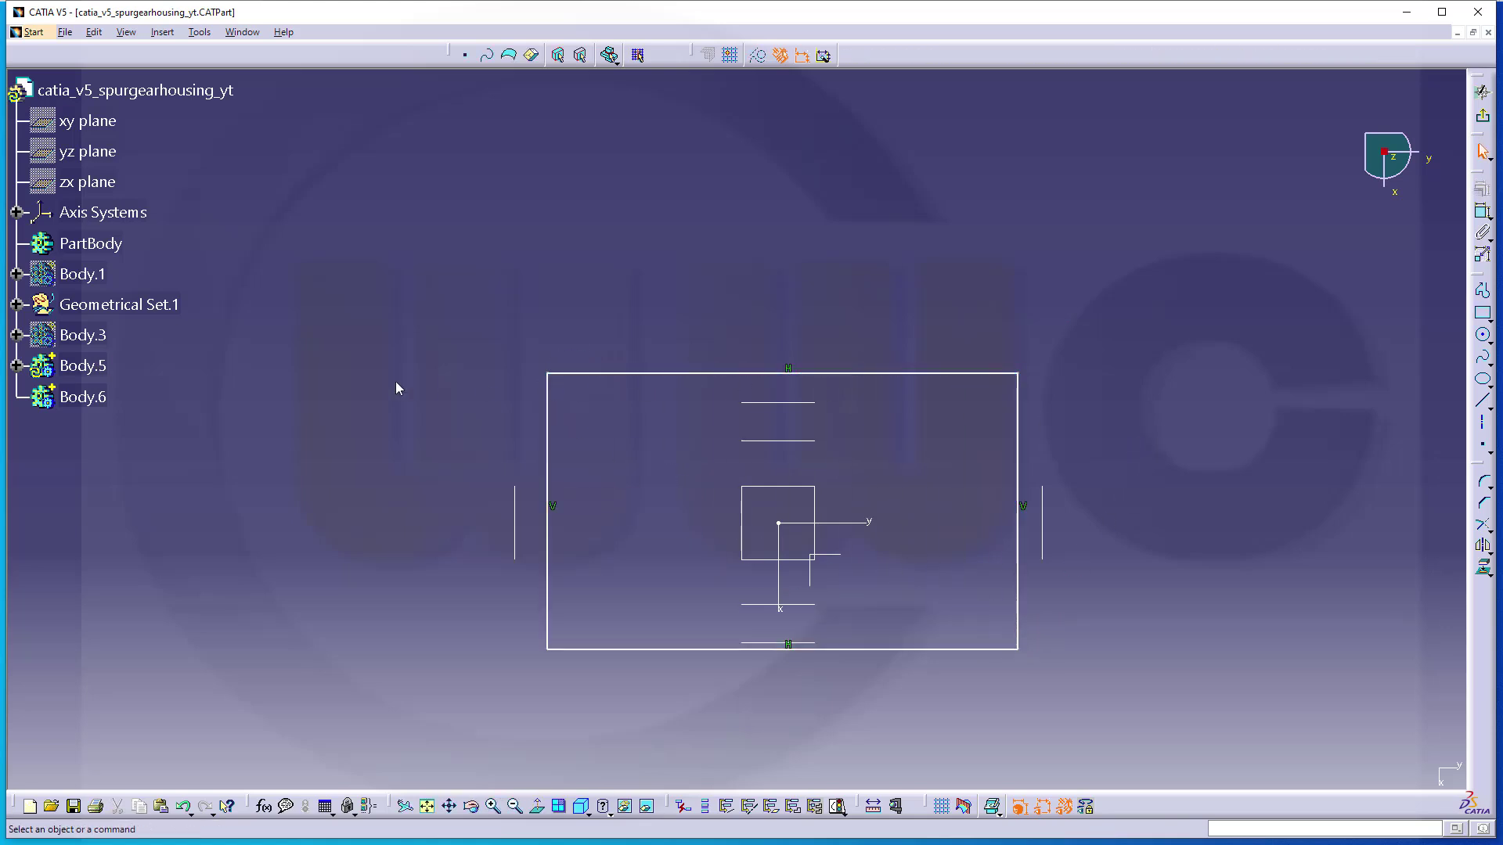
Select Parallelism.1–4 under Body.5 > Sketch.4 > Constraints and bring up their context menu.
{"action": "left_click", "coordinate": [17, 366]}
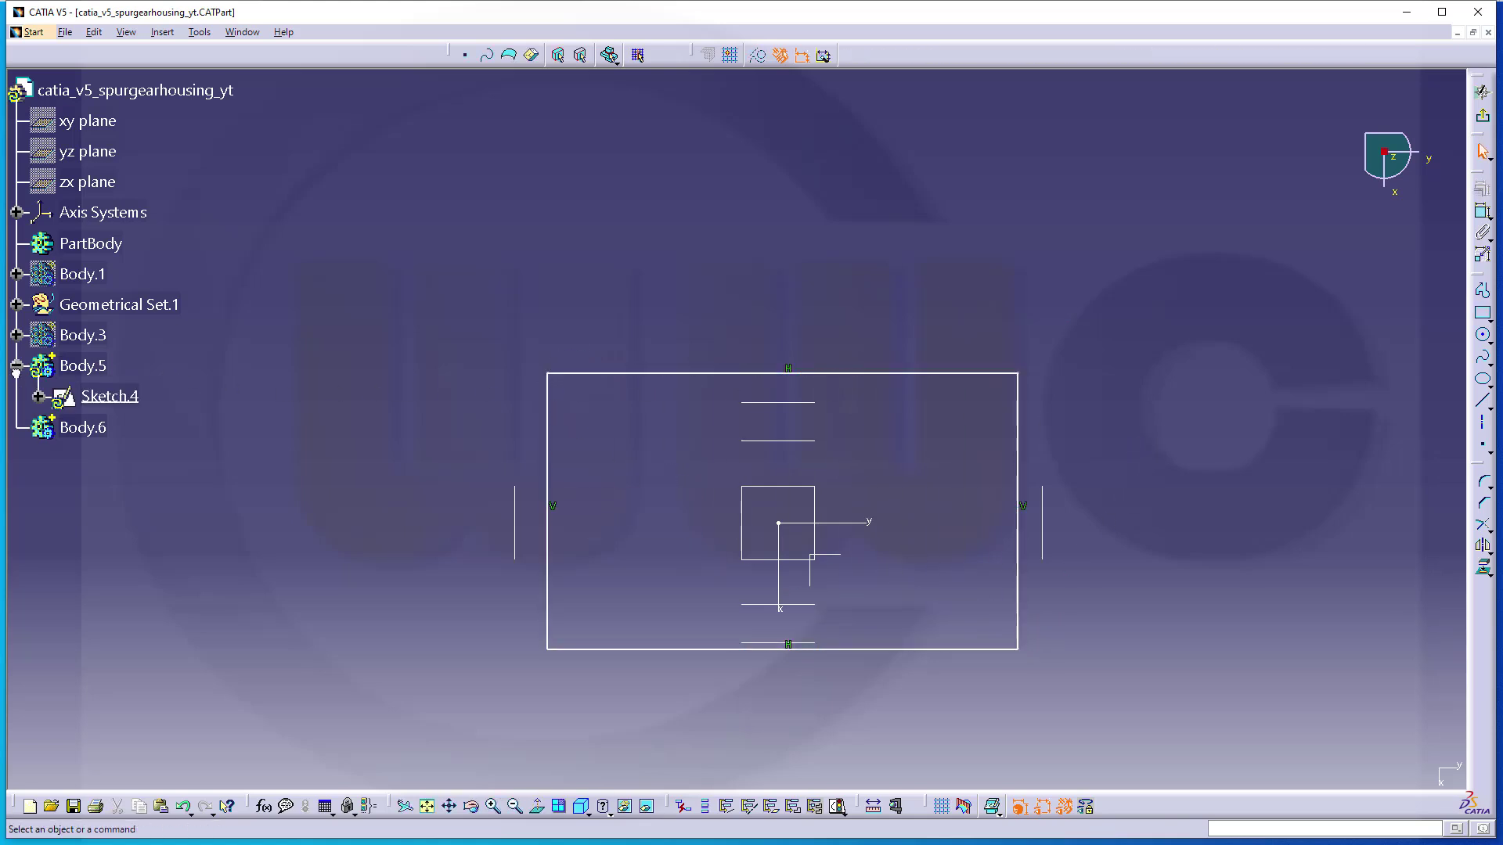
{"action": "left_click", "coordinate": [37, 397]}
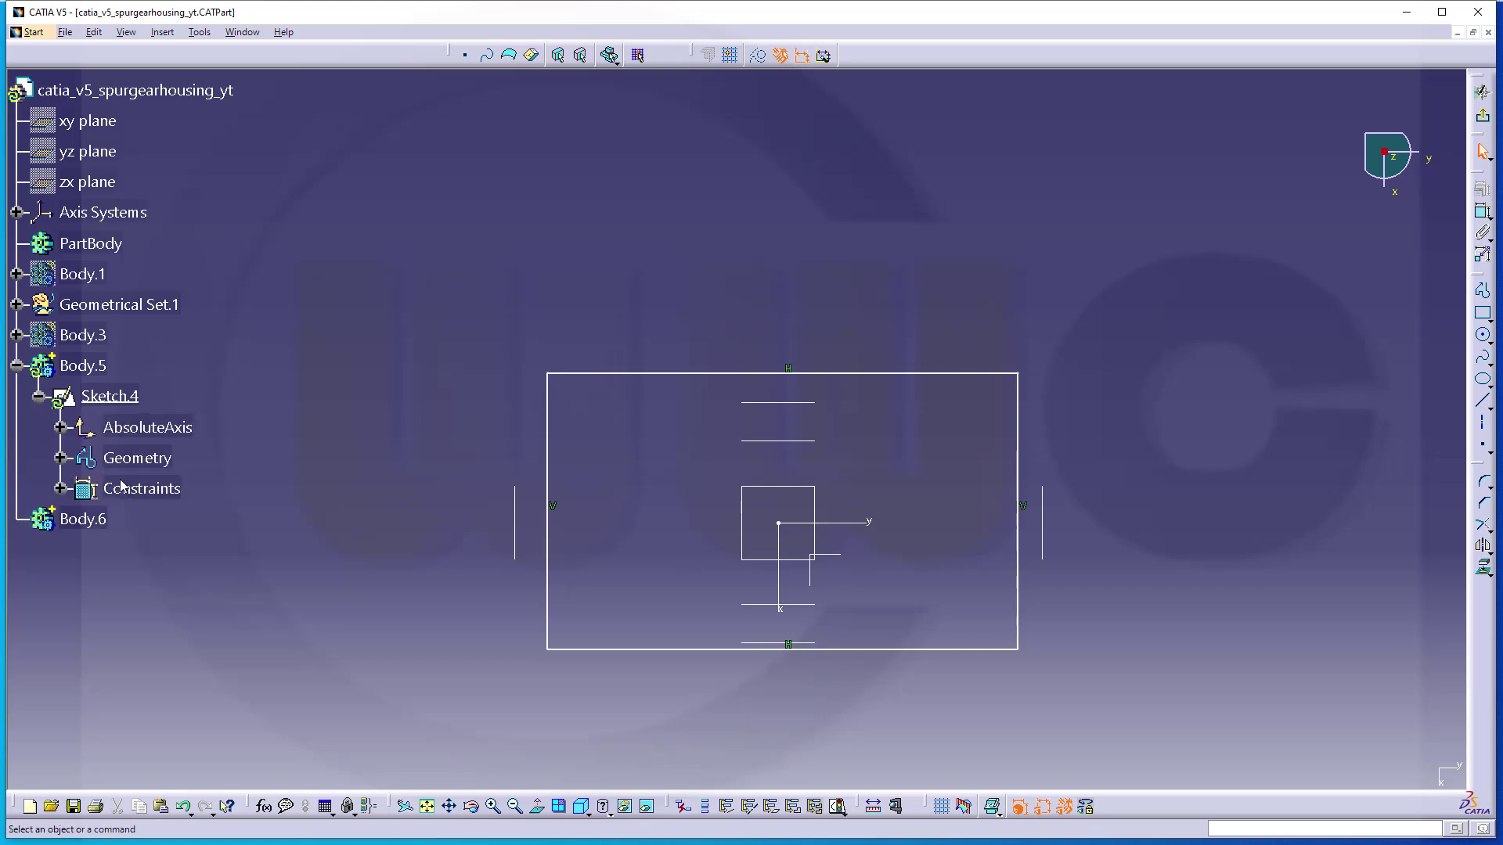
{"action": "left_click", "coordinate": [61, 489]}
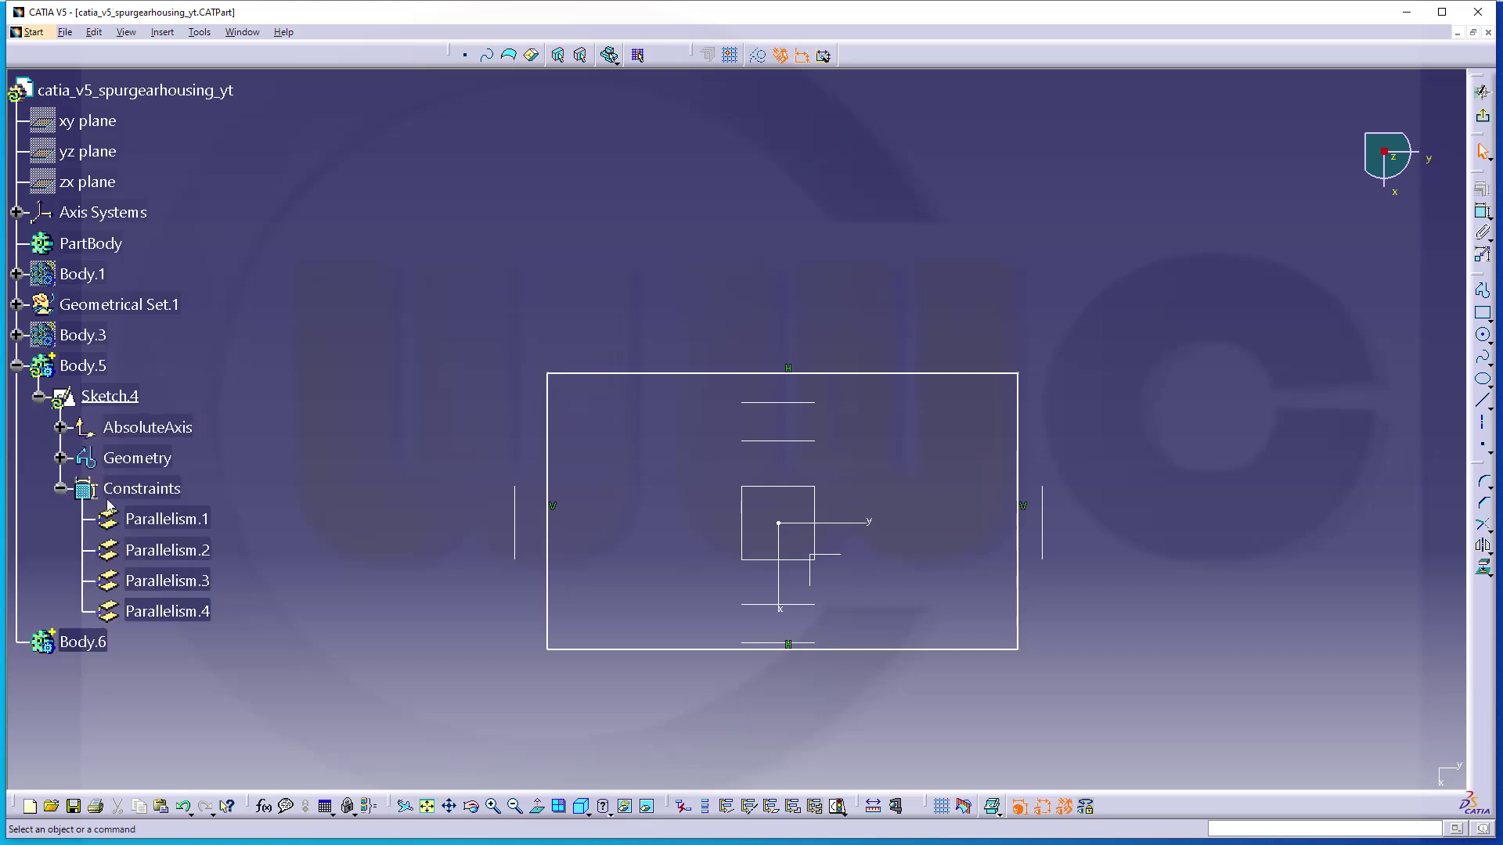
{"action": "left_click", "coordinate": [149, 518]}
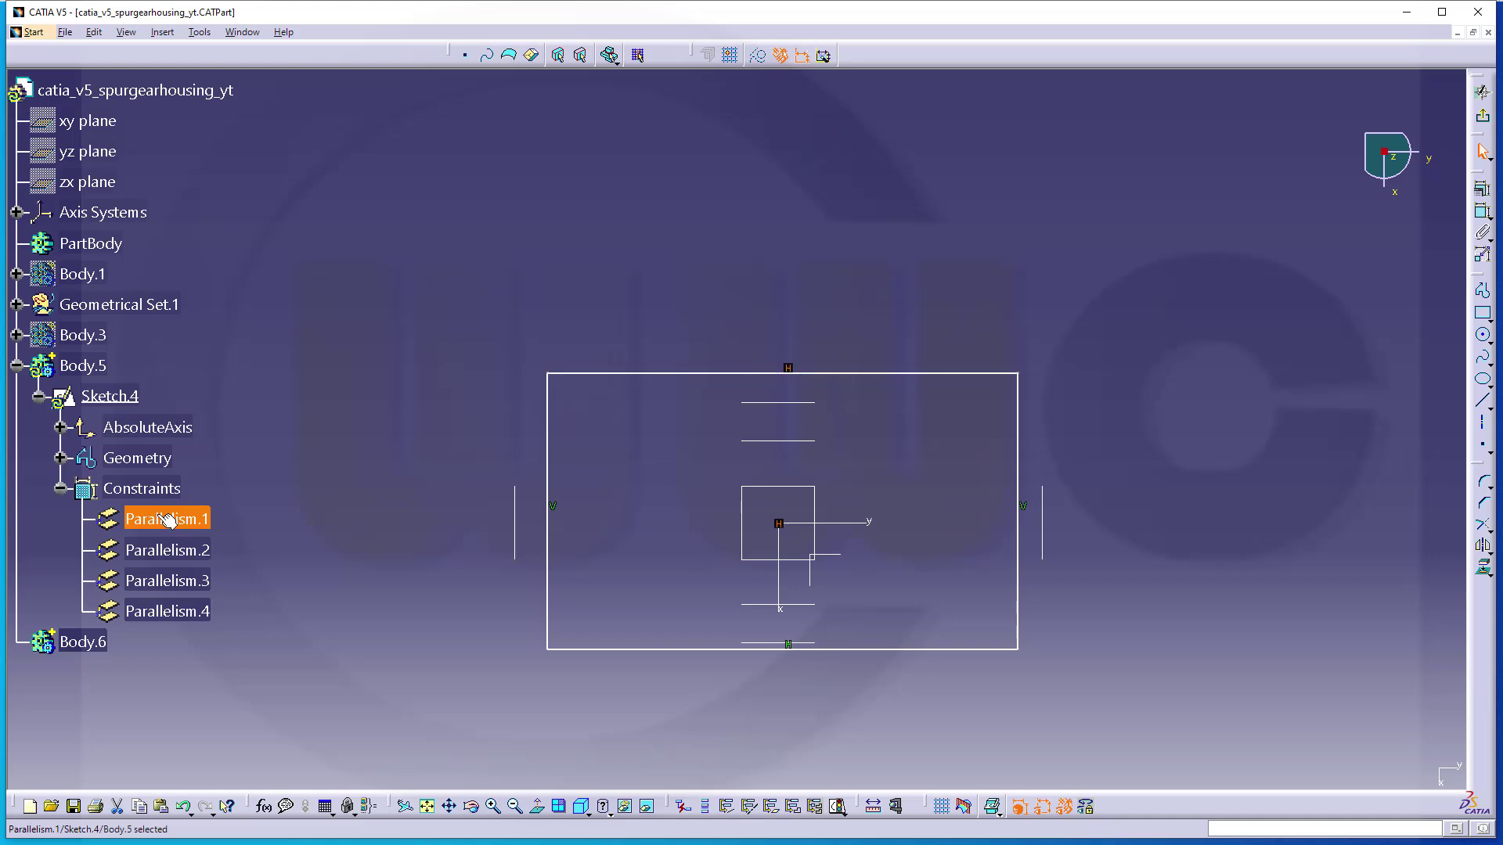
{"action": "left_click", "coordinate": [171, 612], "text": "shift"}
{"action": "right_click", "coordinate": [171, 612]}
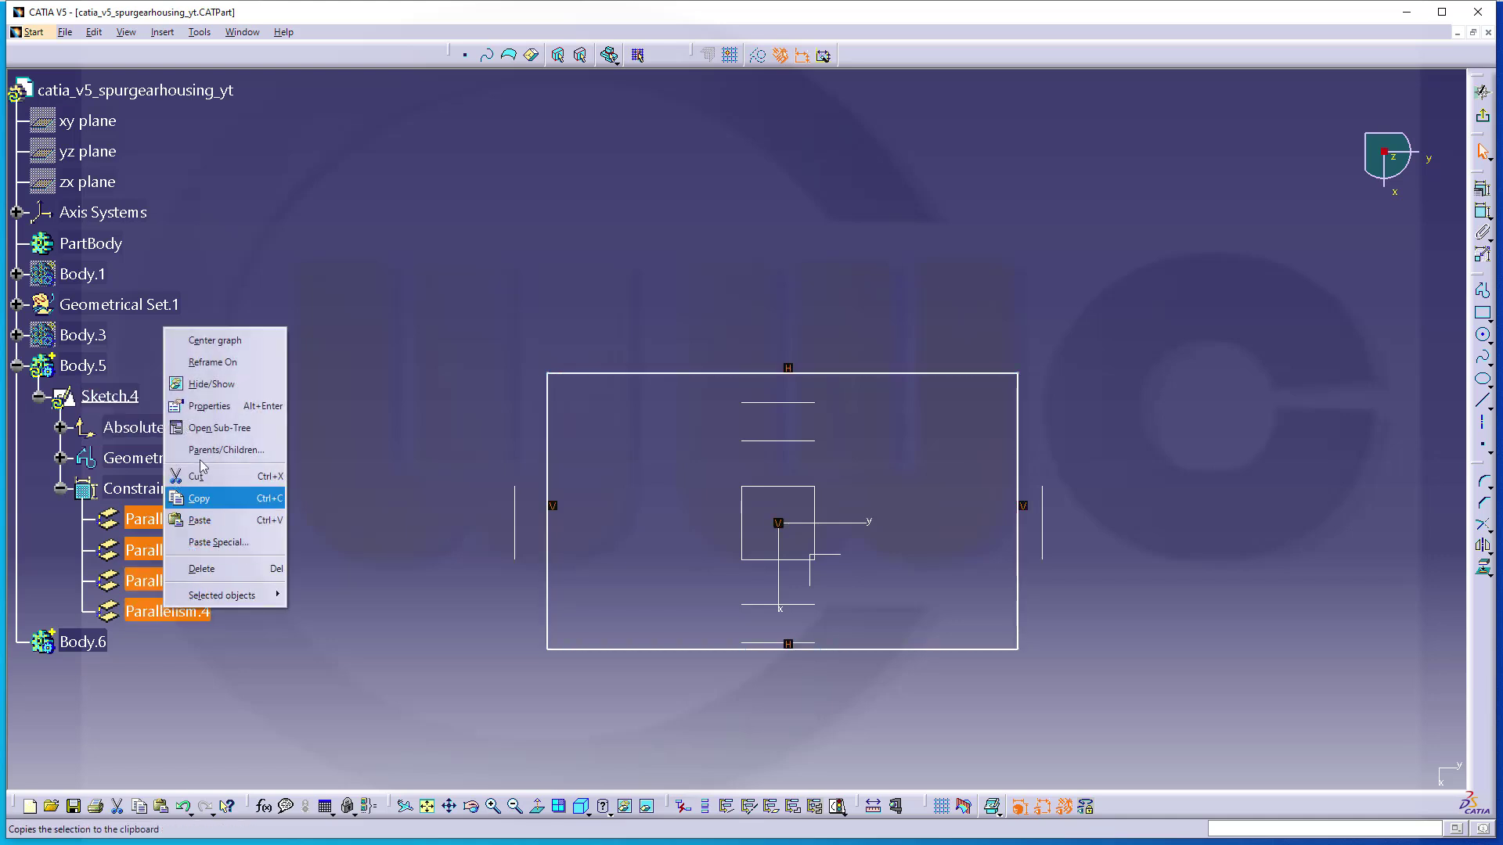
Hide the parallelism constraints and make the top and bottom edges symmetric about the horizontal axis.
{"action": "left_click", "coordinate": [222, 387]}
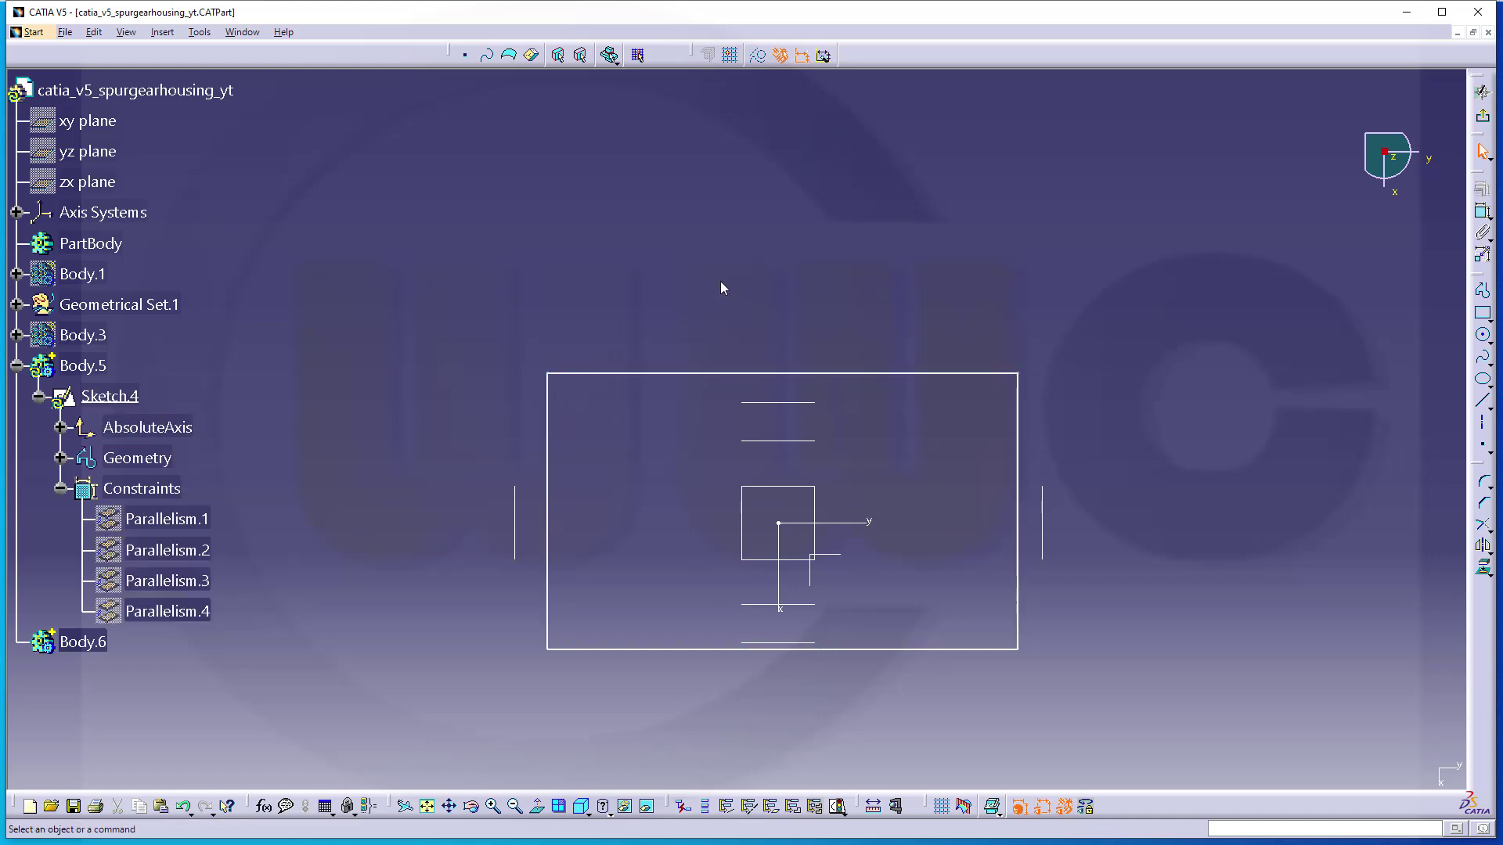
{"action": "left_click", "coordinate": [1477, 214]}
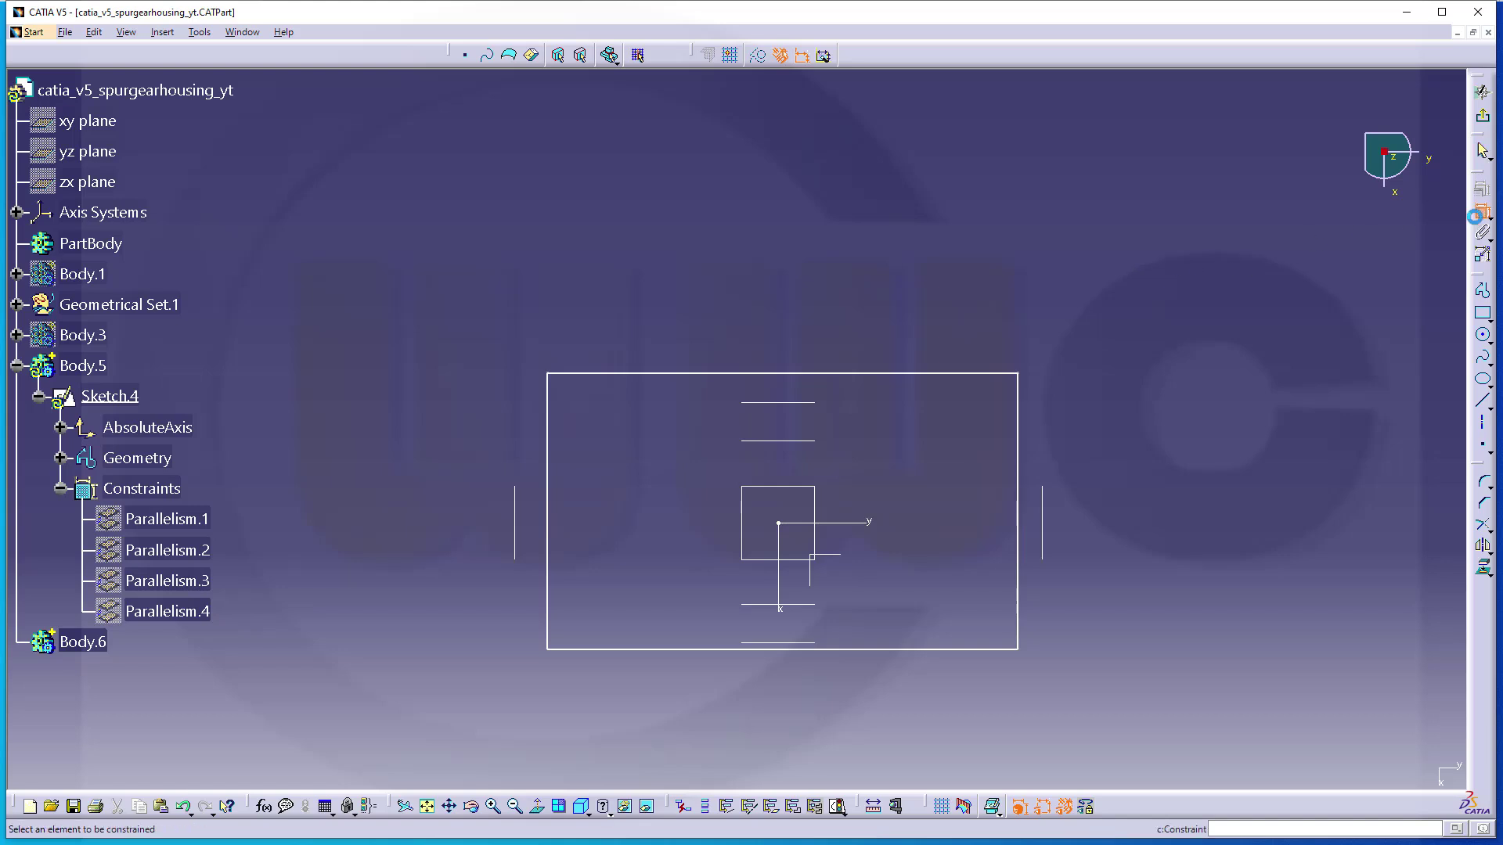
{"action": "left_click", "coordinate": [749, 373]}
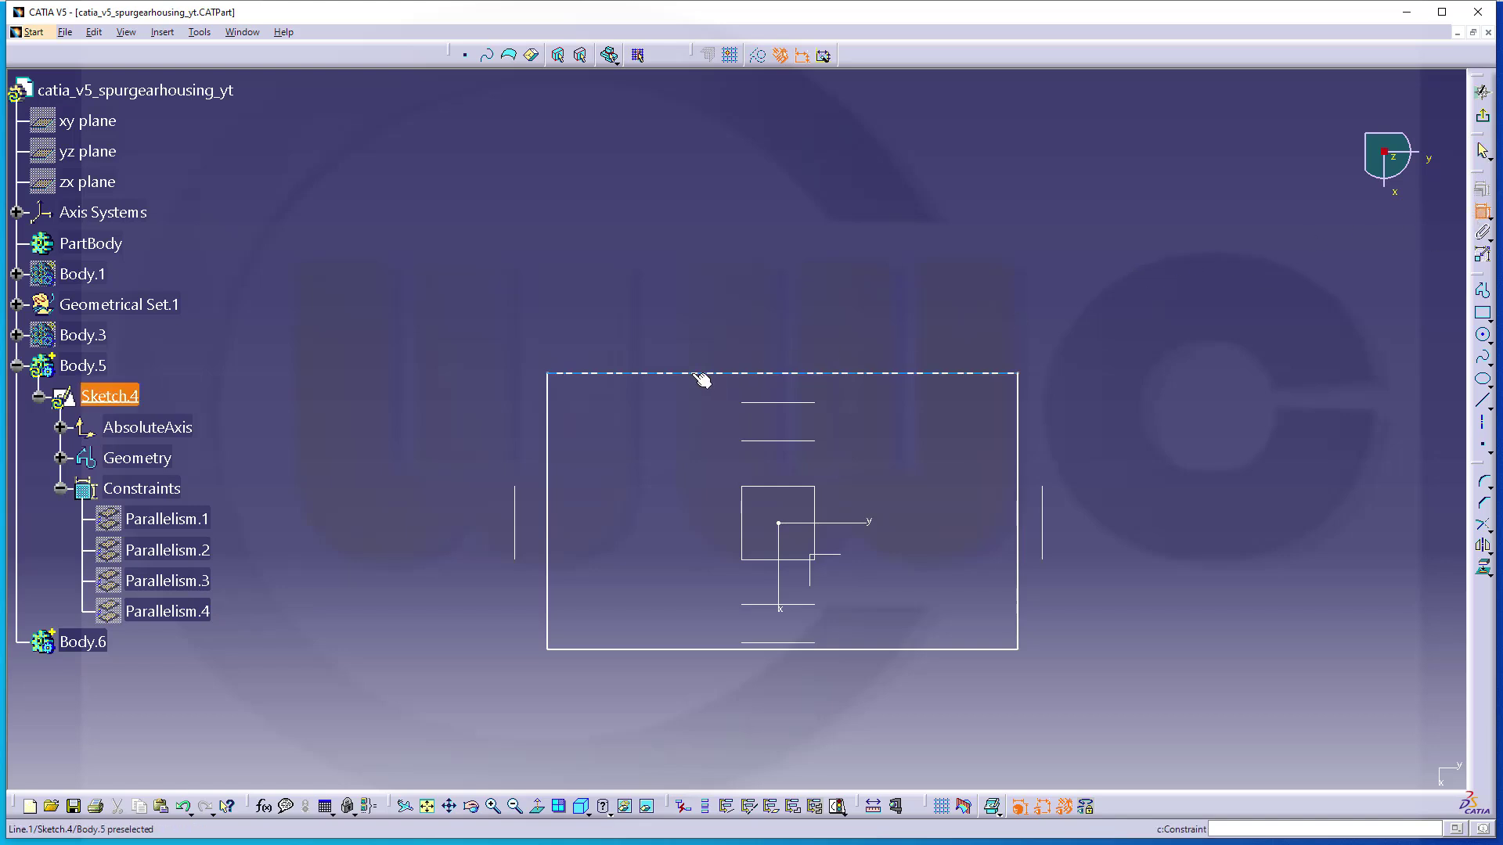
{"action": "left_click", "coordinate": [634, 649]}
{"action": "right_click", "coordinate": [655, 557]}
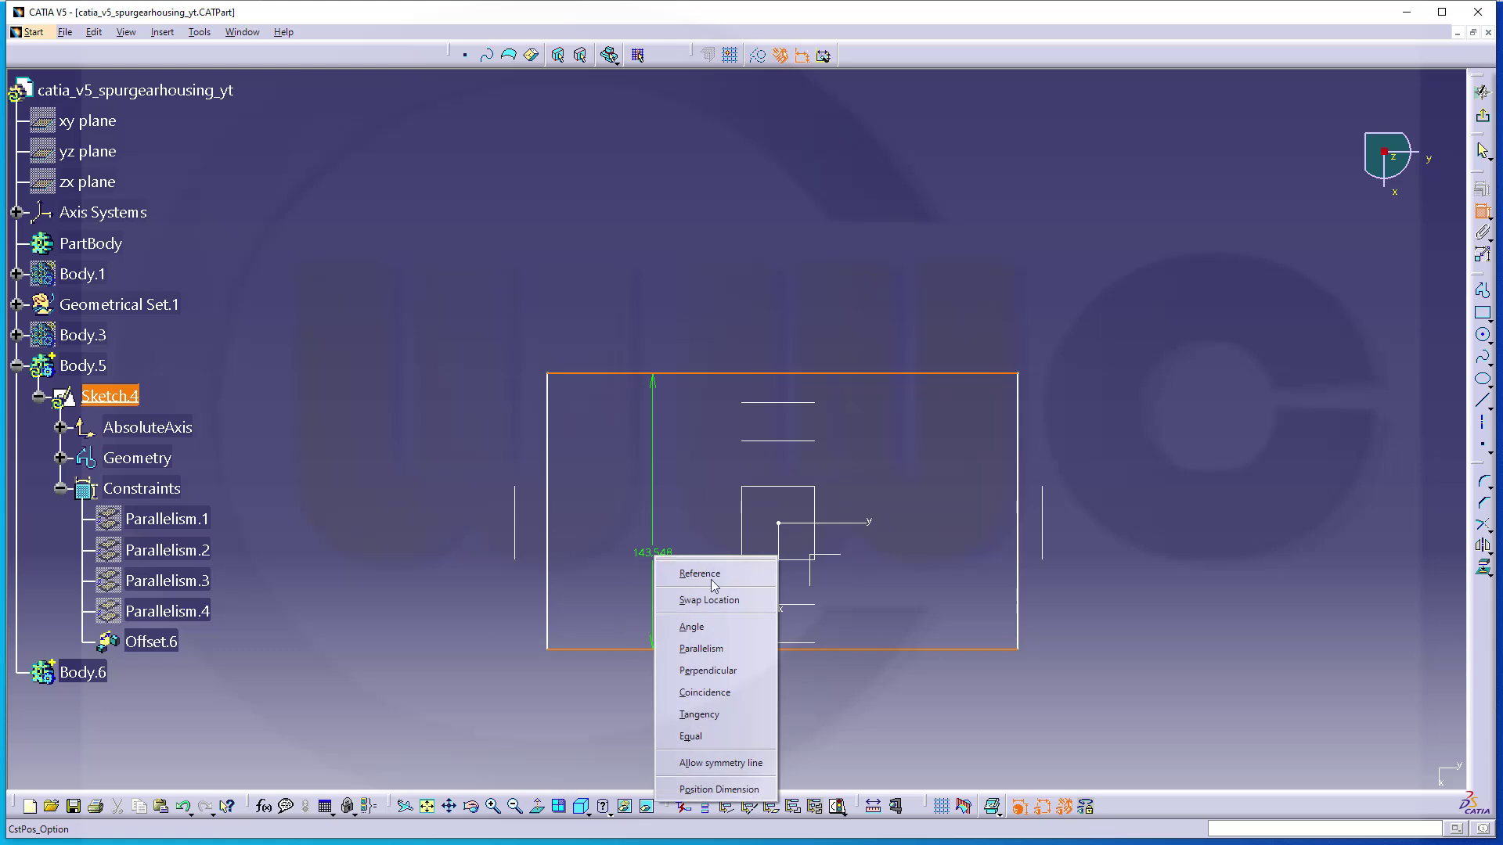
{"action": "left_click", "coordinate": [724, 763]}
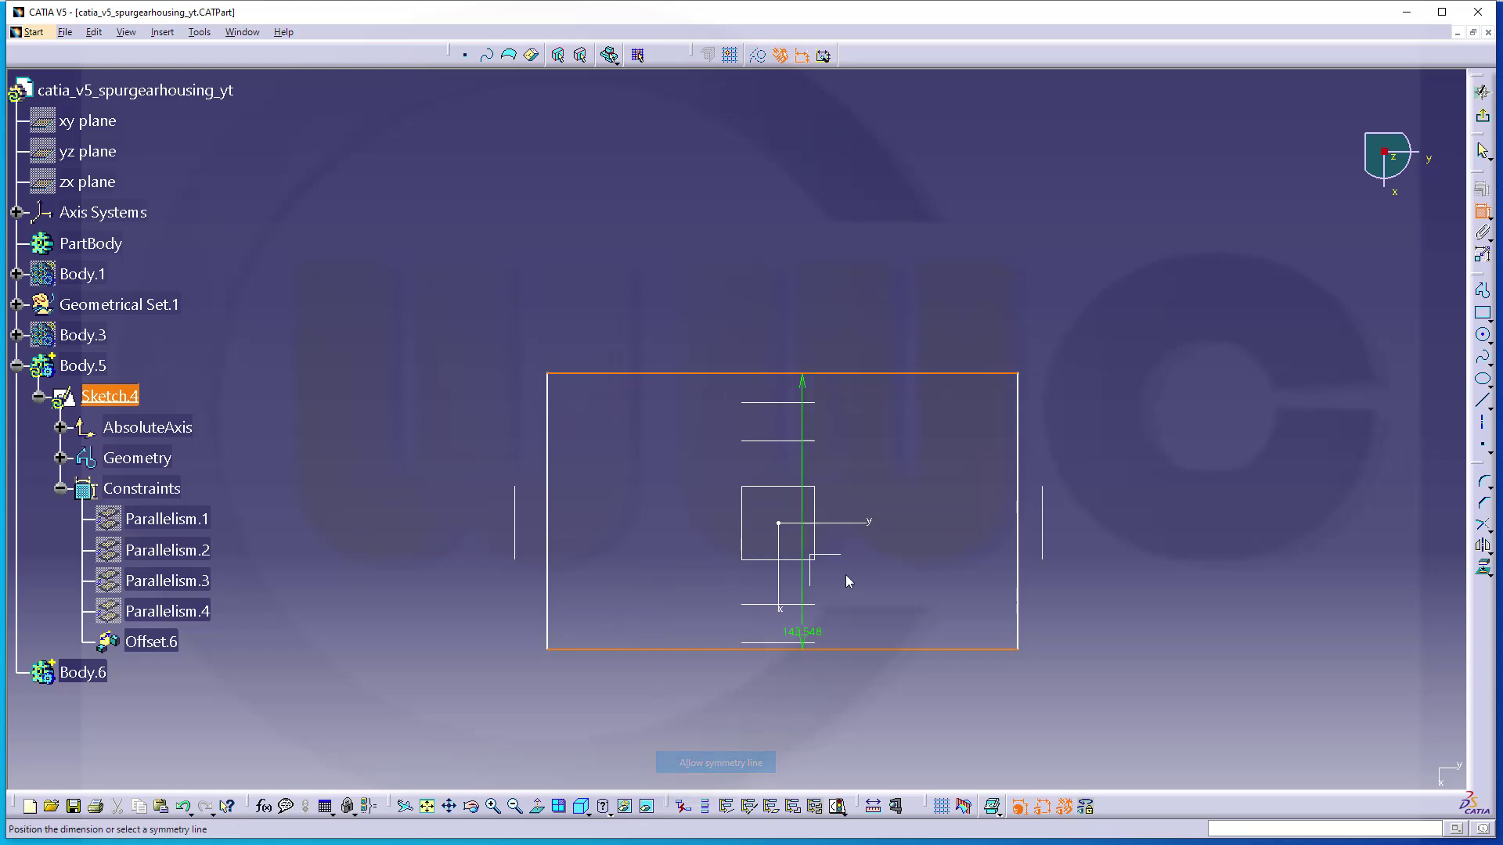
{"action": "left_click", "coordinate": [870, 523]}
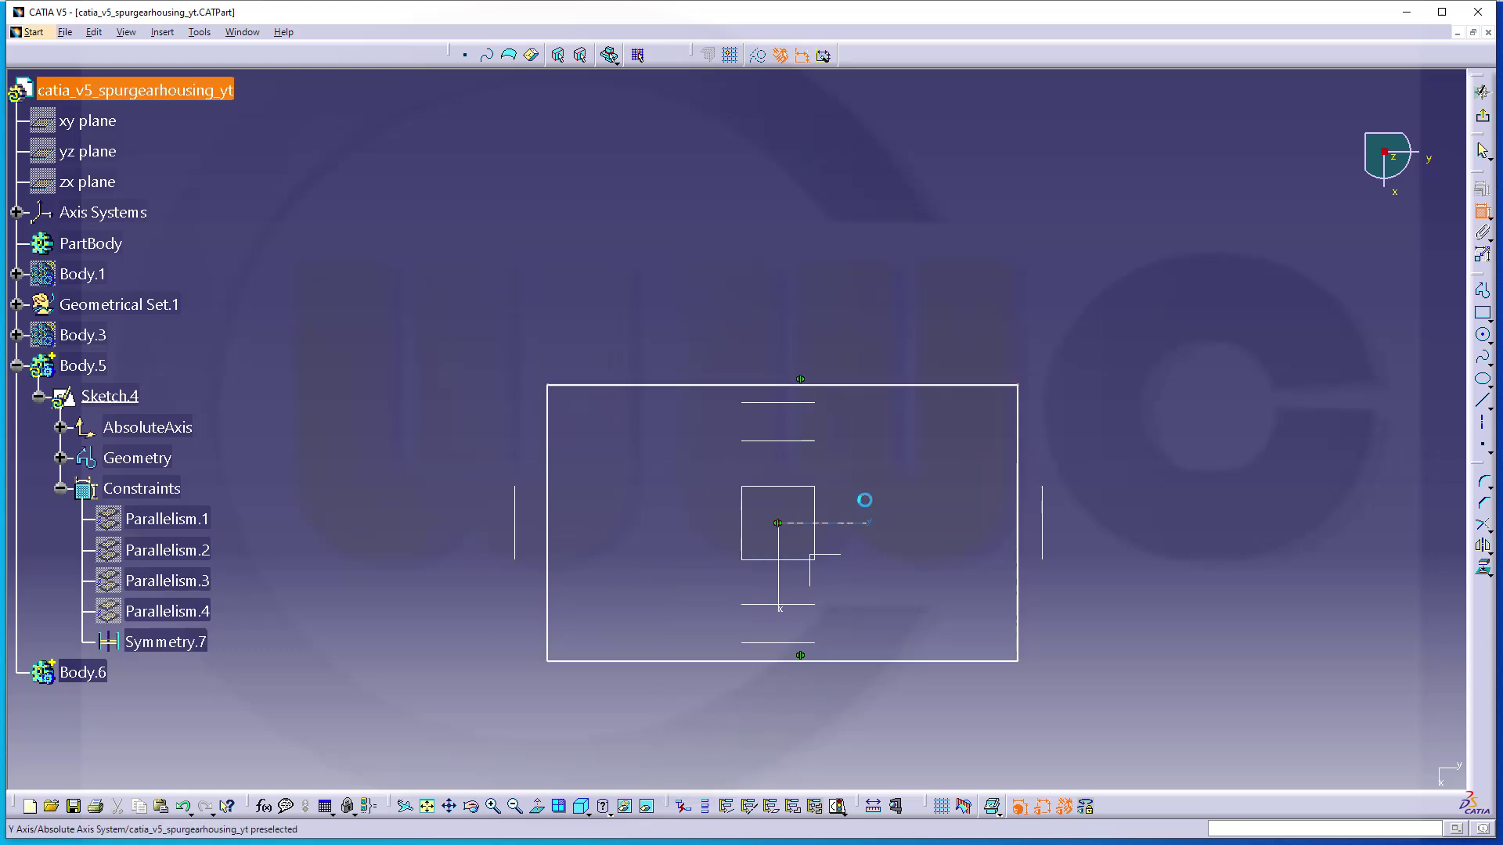
Make the left and right edges symmetric about the vertical axis.
{"action": "left_click", "coordinate": [1017, 435]}
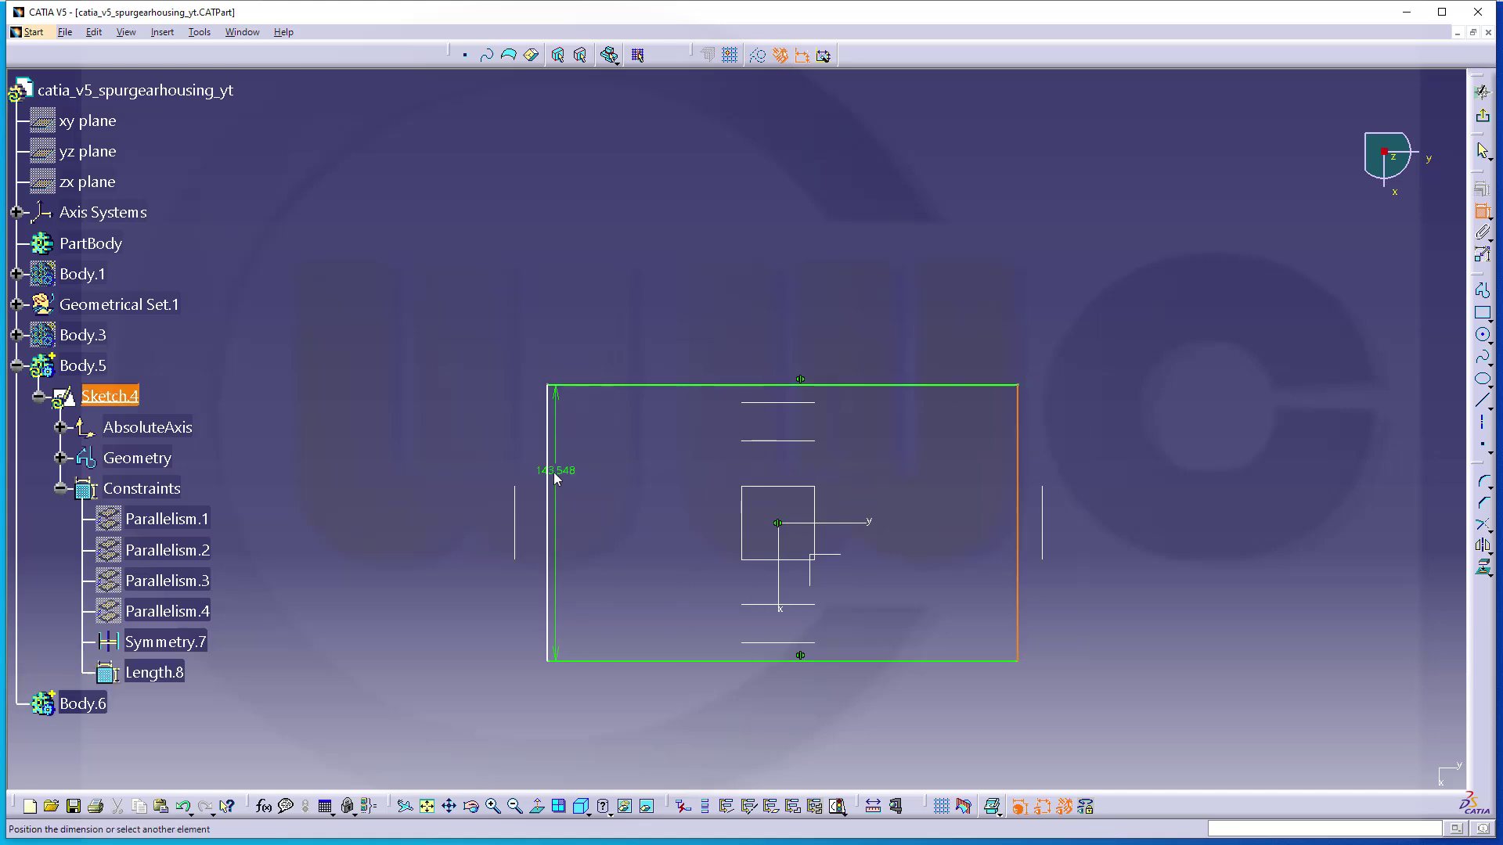
{"action": "left_click", "coordinate": [547, 463]}
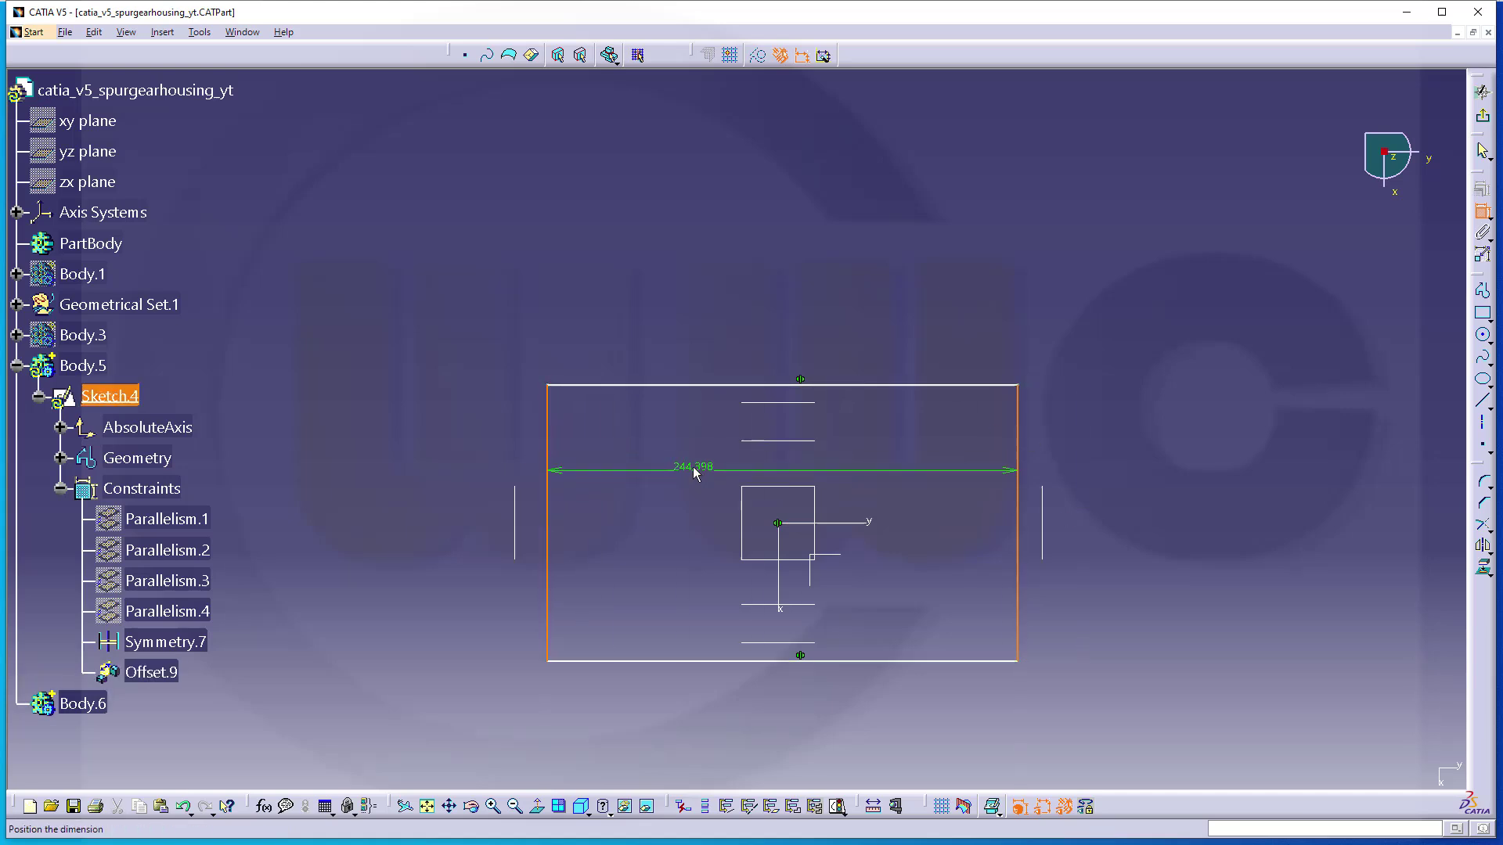
{"action": "right_click", "coordinate": [754, 340]}
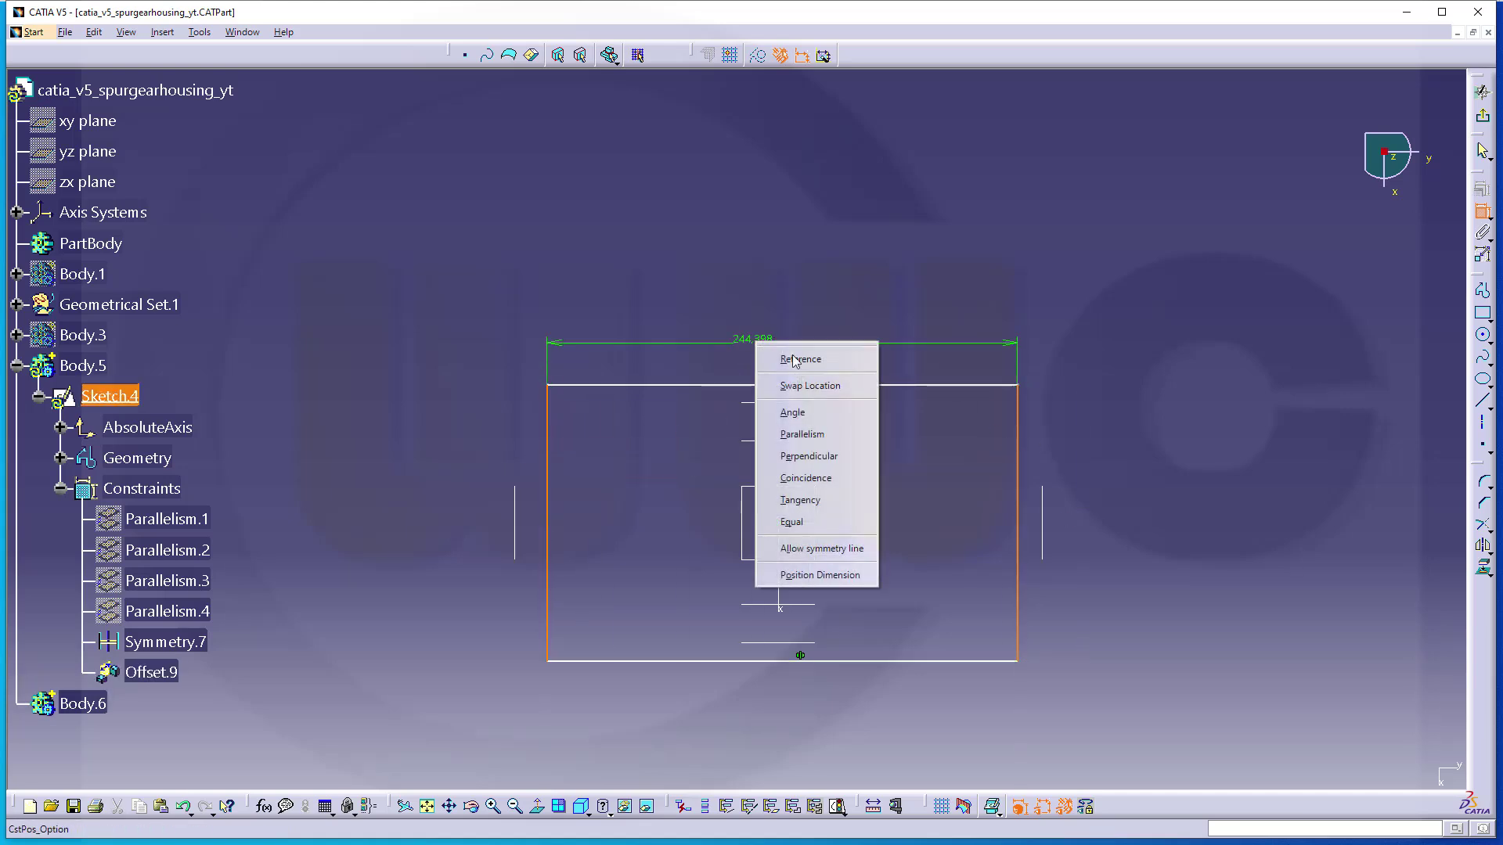
{"action": "left_click", "coordinate": [819, 549]}
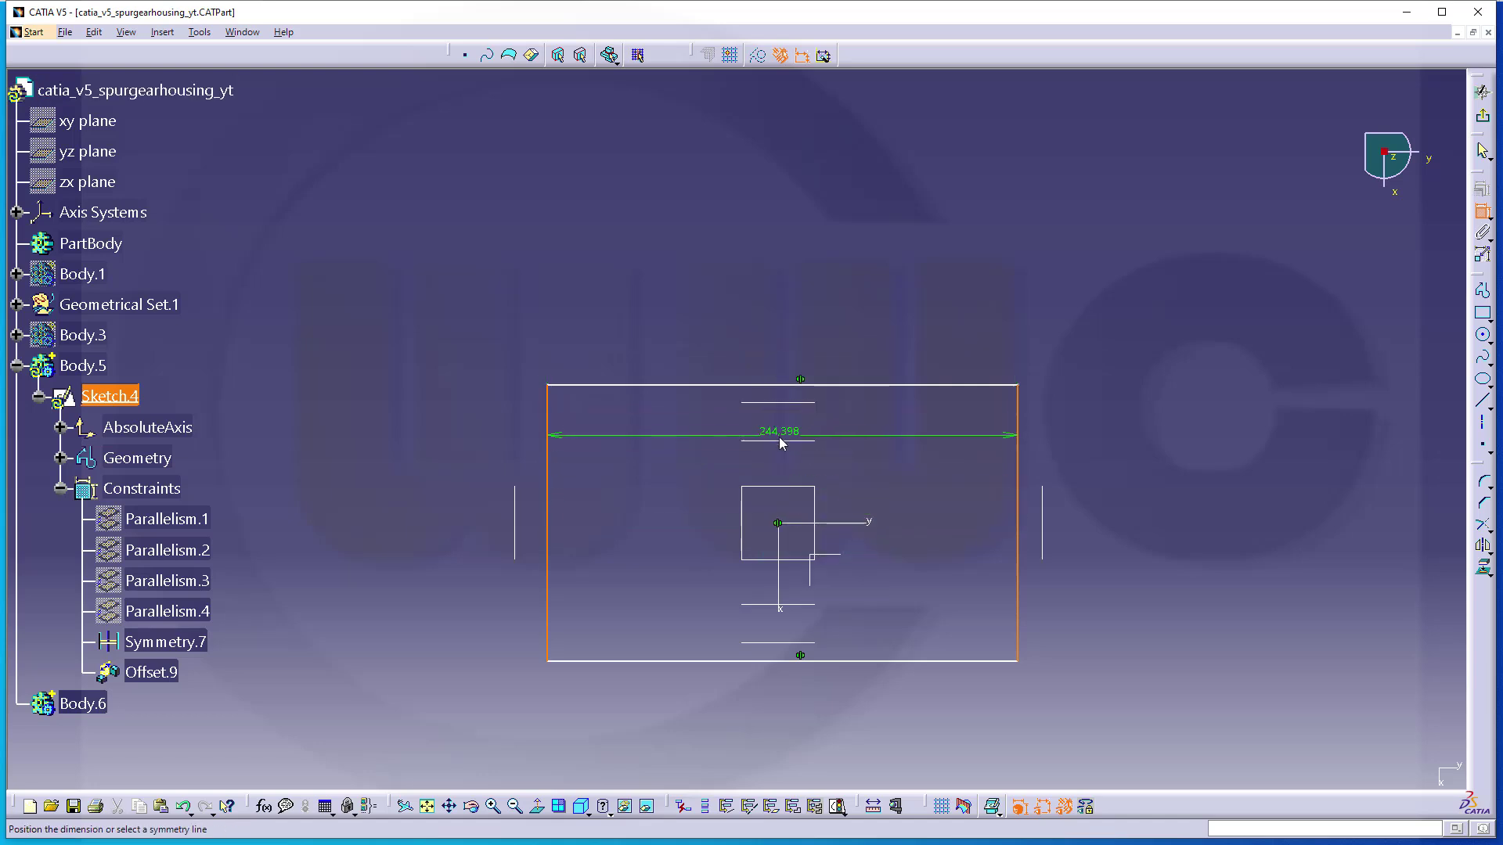
{"action": "left_click", "coordinate": [780, 604]}
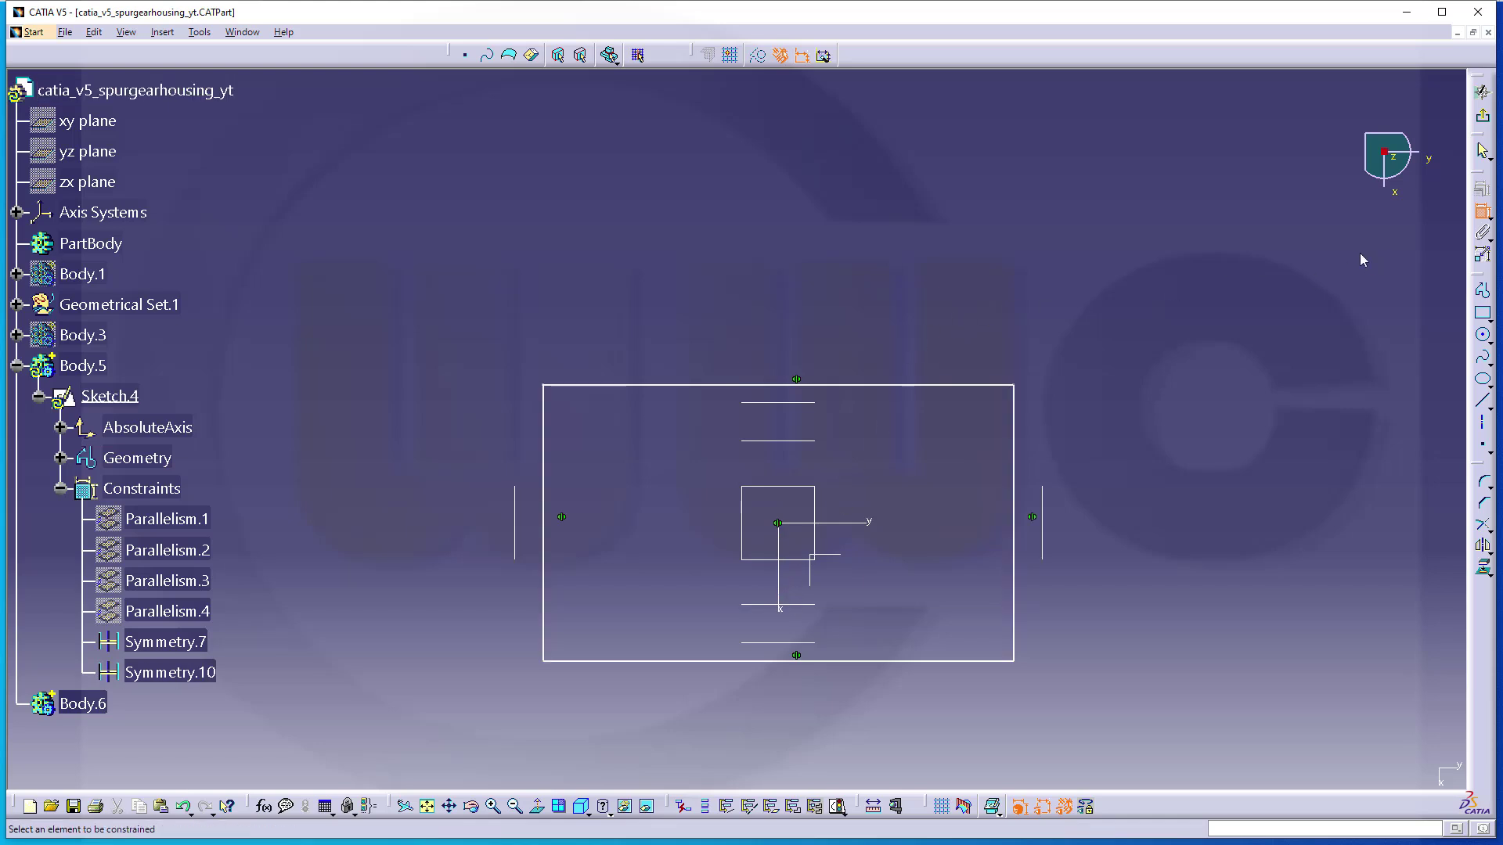
Dimension the rectangle's width to 270.
{"action": "left_click", "coordinate": [544, 438]}
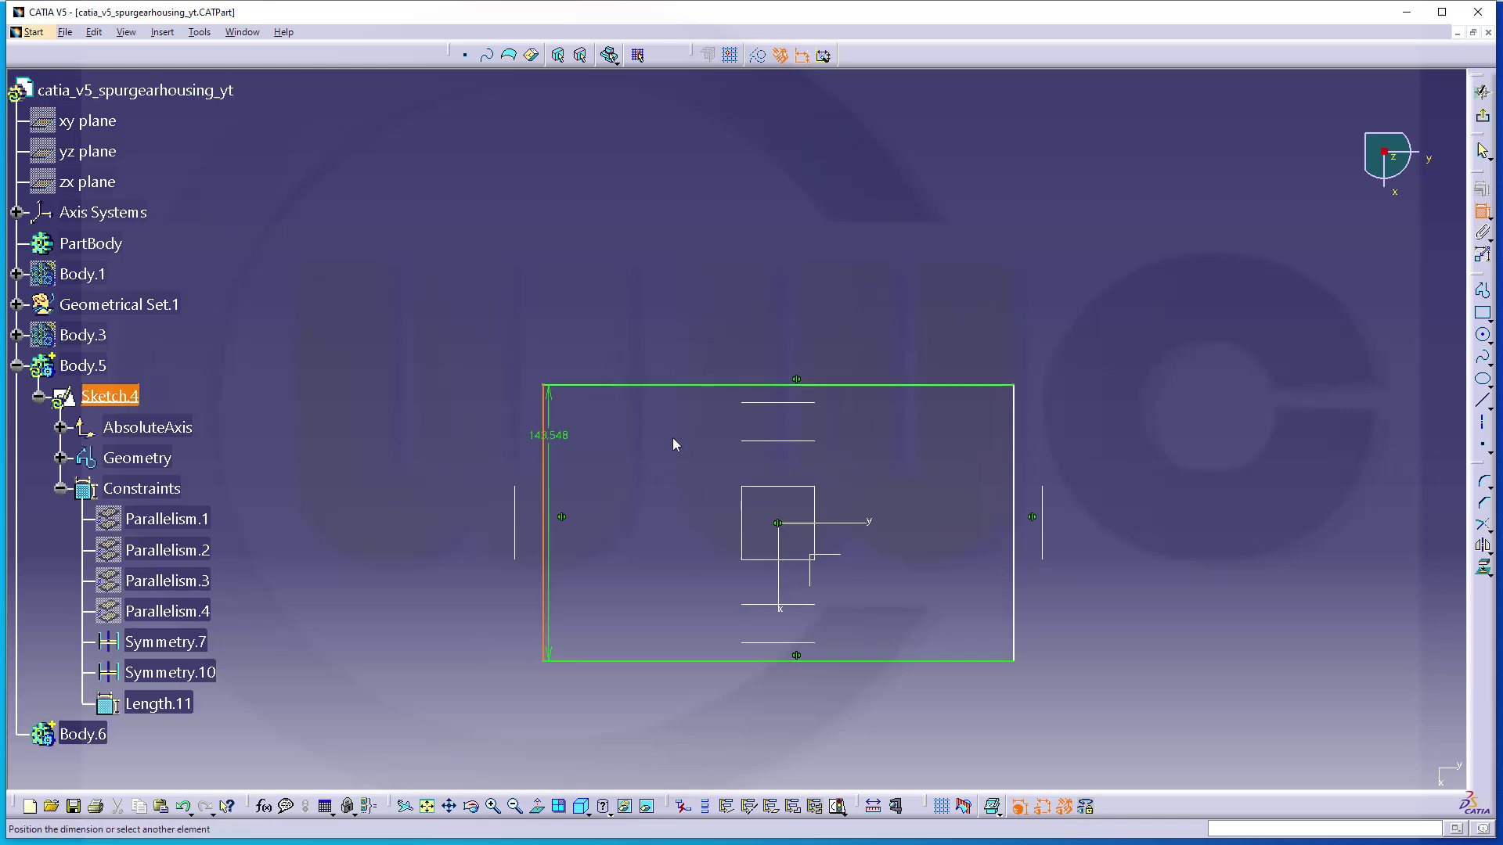
{"action": "left_click", "coordinate": [1017, 440]}
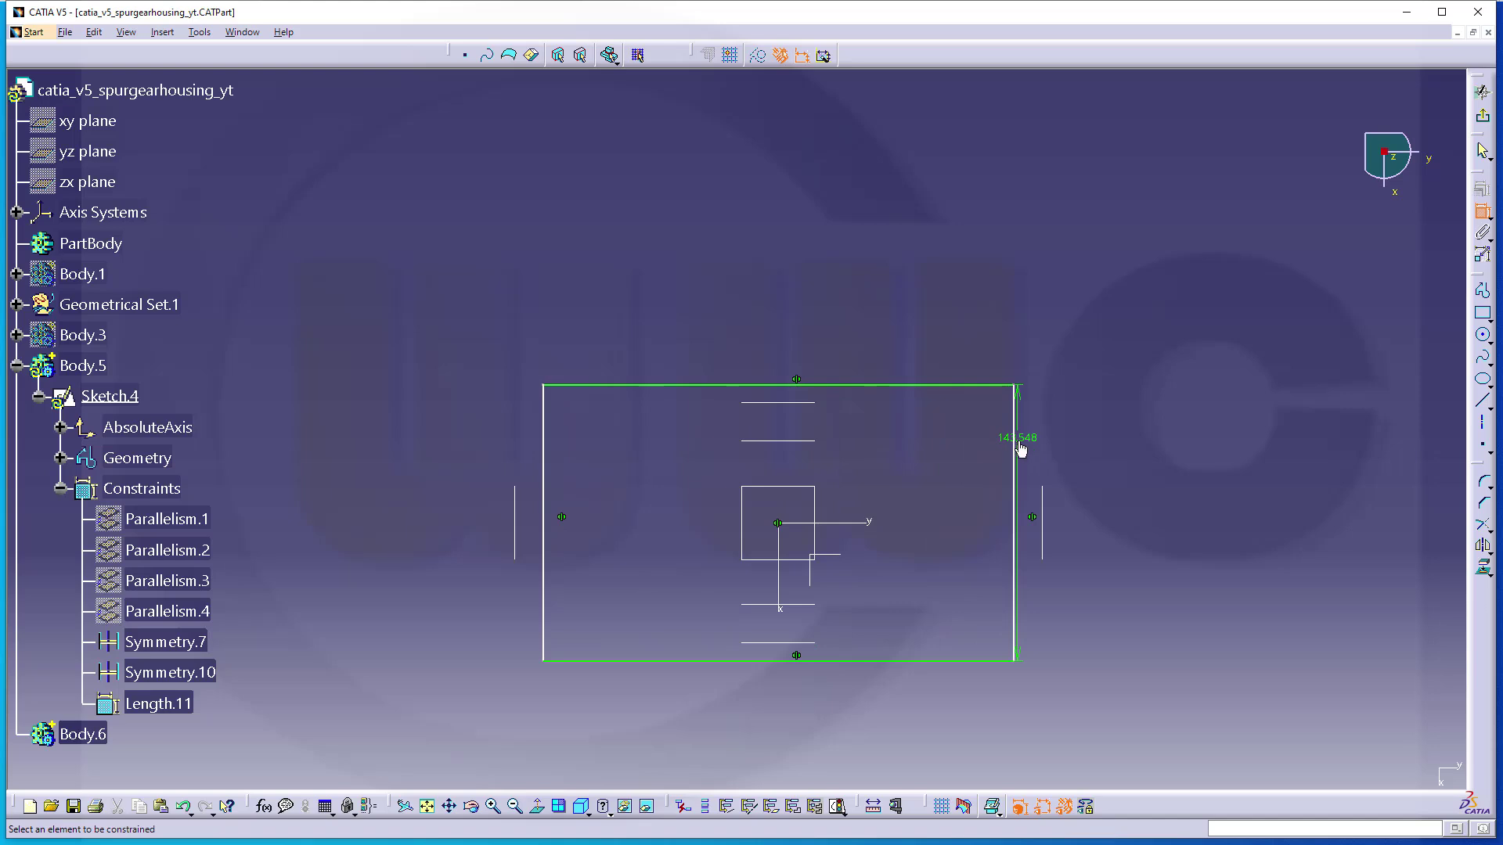
{"action": "key", "text": "Escape"}
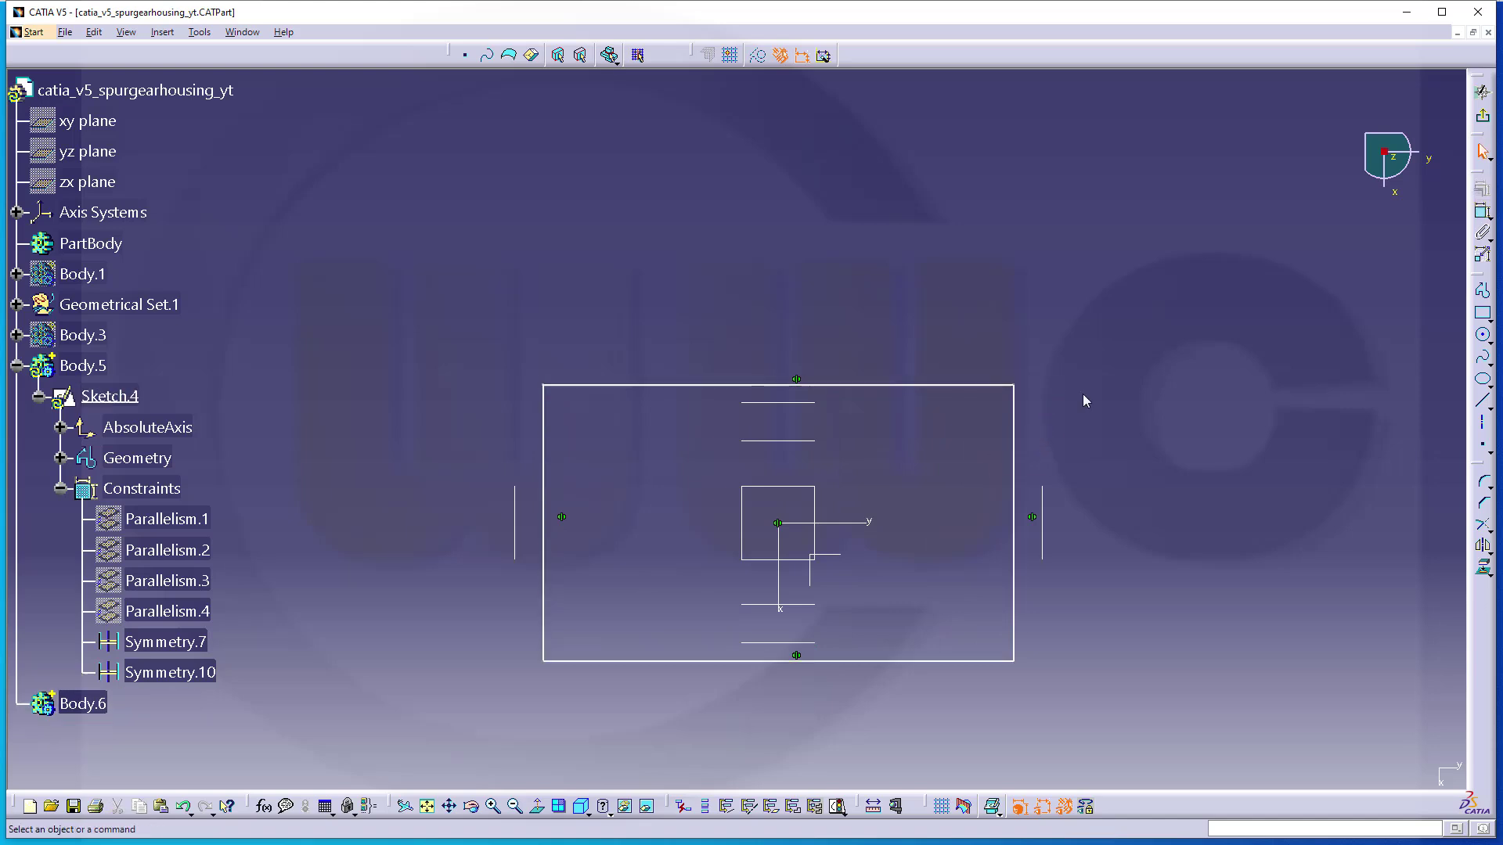
{"action": "left_click", "coordinate": [1481, 213]}
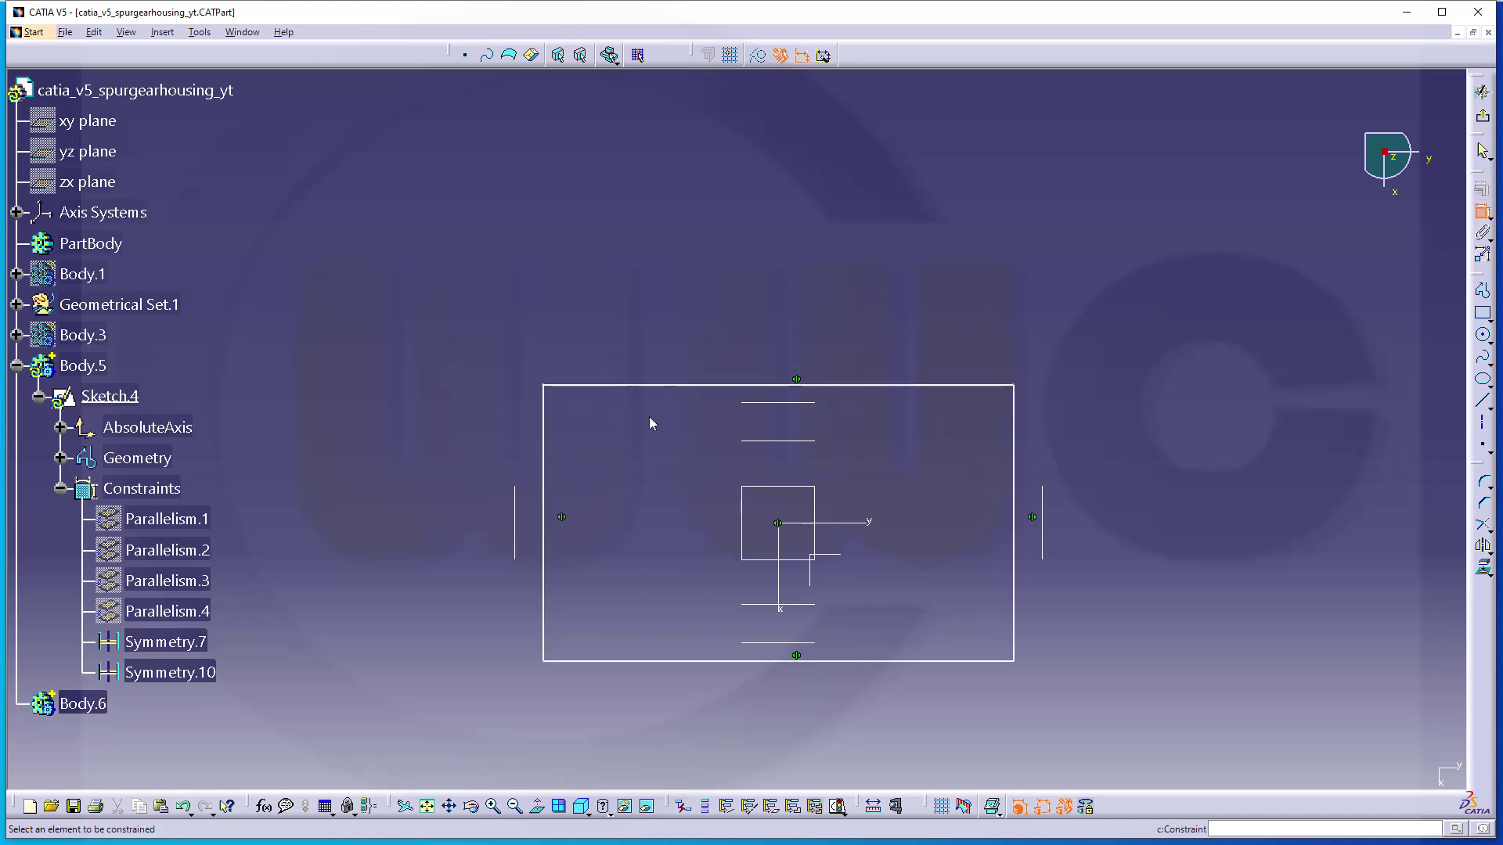
{"action": "left_click", "coordinate": [549, 450]}
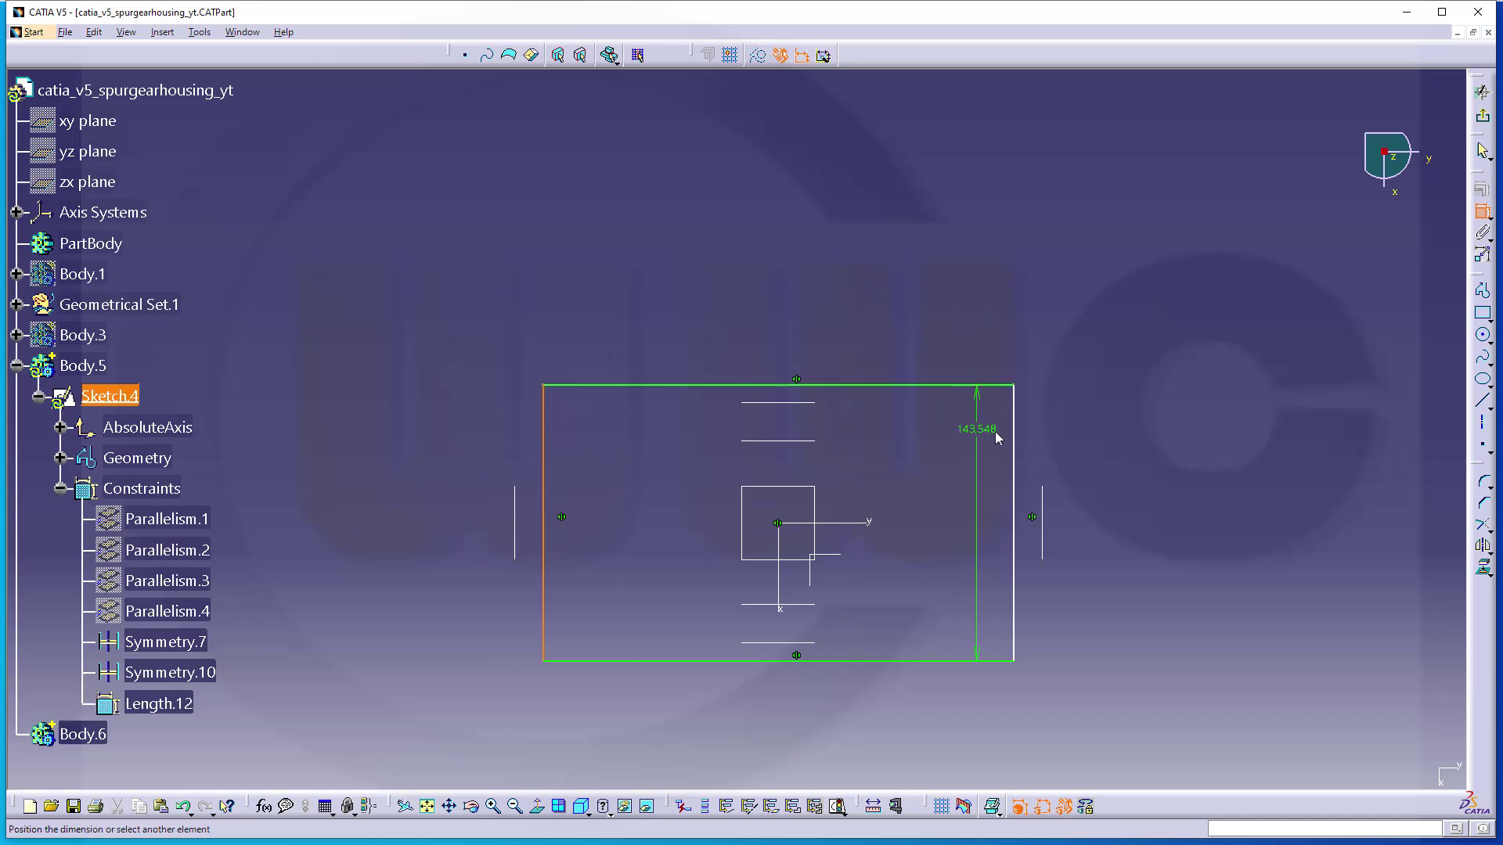
{"action": "left_click", "coordinate": [1016, 447]}
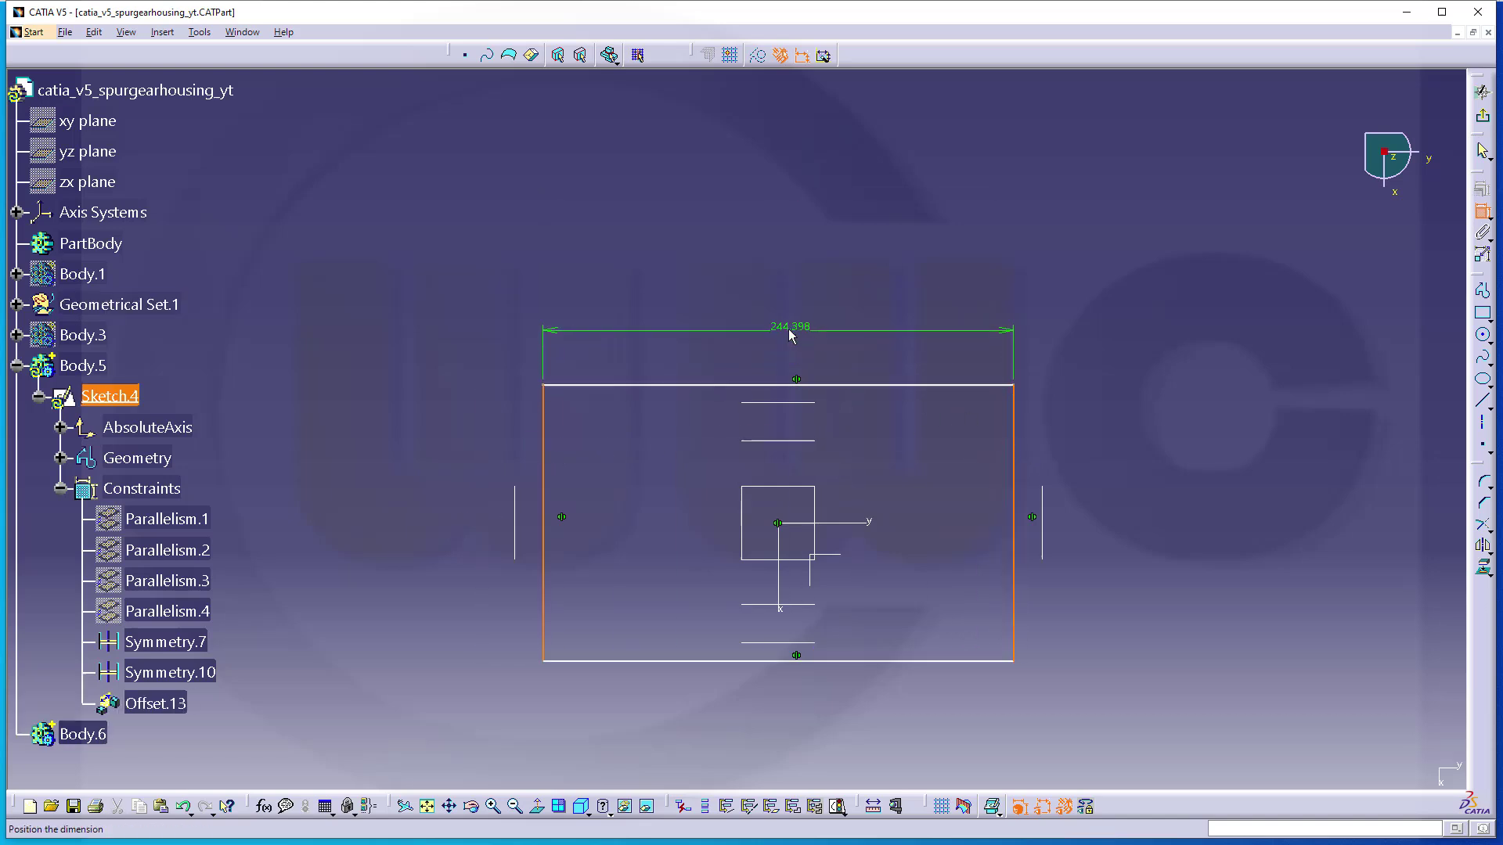
{"action": "left_click", "coordinate": [789, 330]}
{"action": "double_click", "coordinate": [789, 330]}
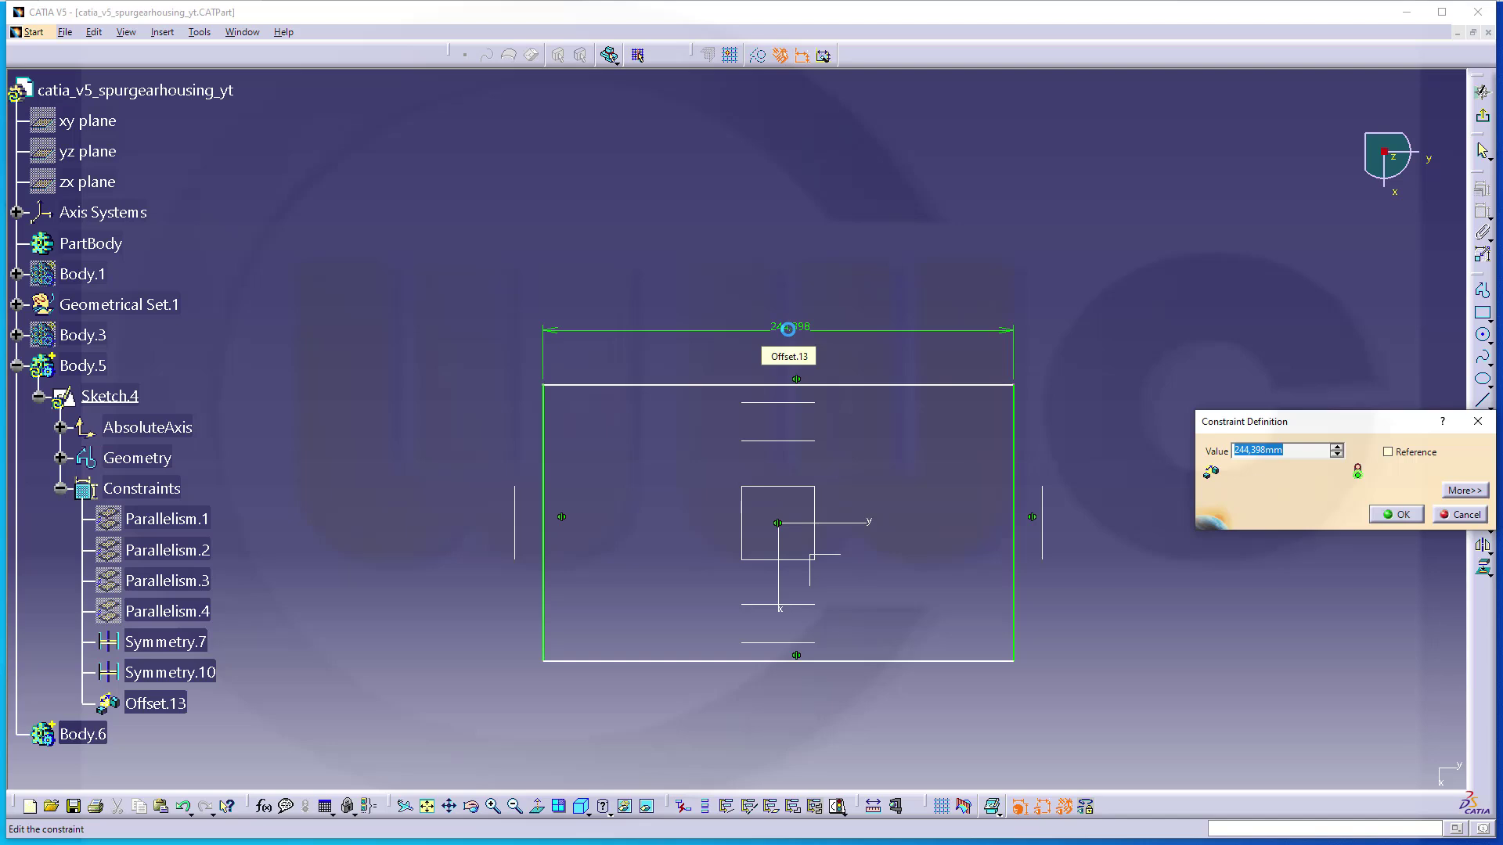
{"action": "type", "text": "270"}
{"action": "key", "text": "Return"}
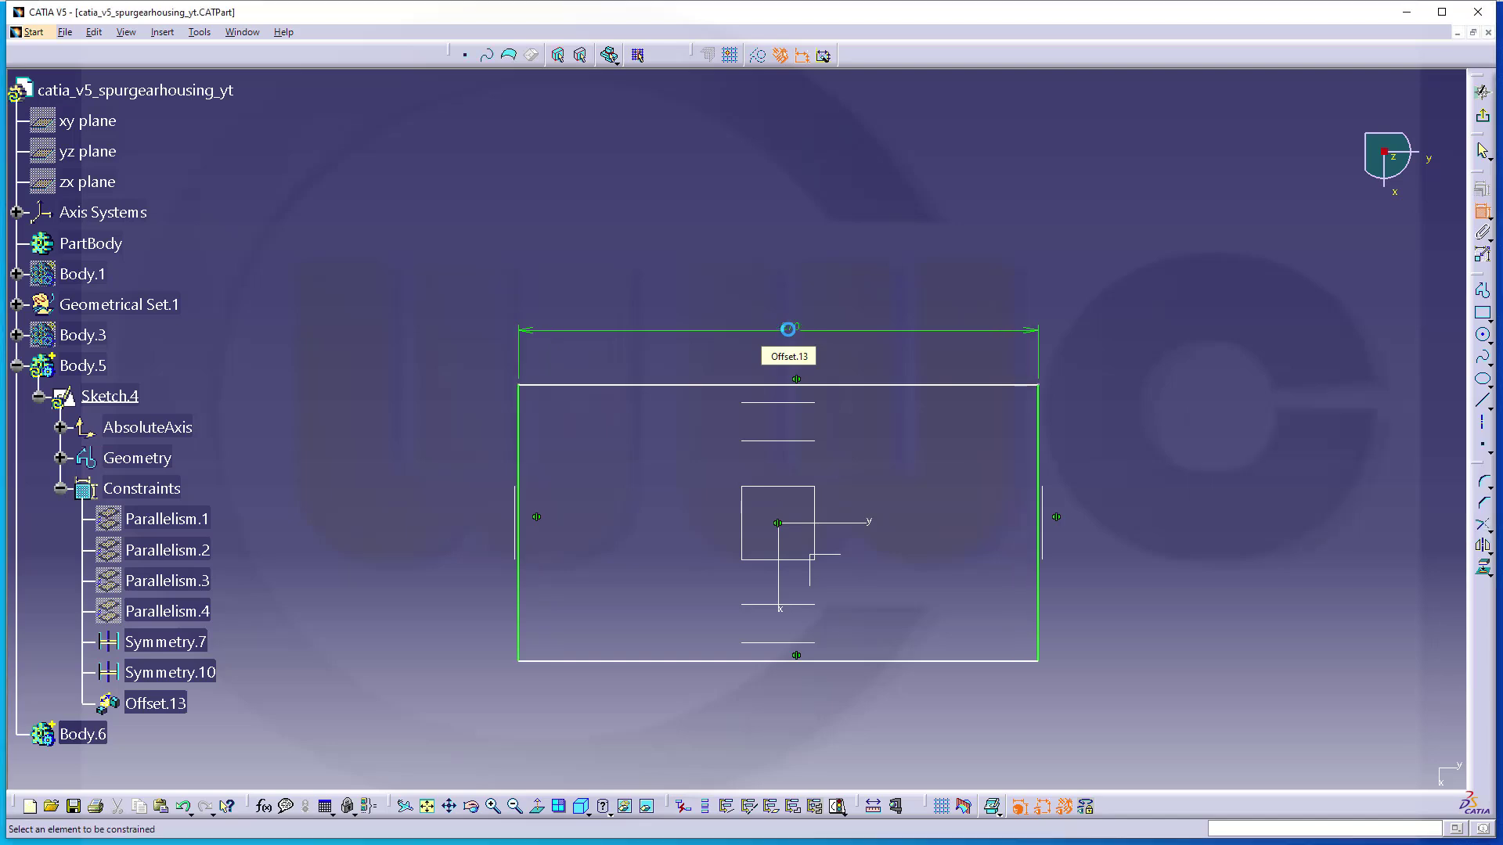
Dimension the rectangle's height to 145.
{"action": "left_click", "coordinate": [905, 386]}
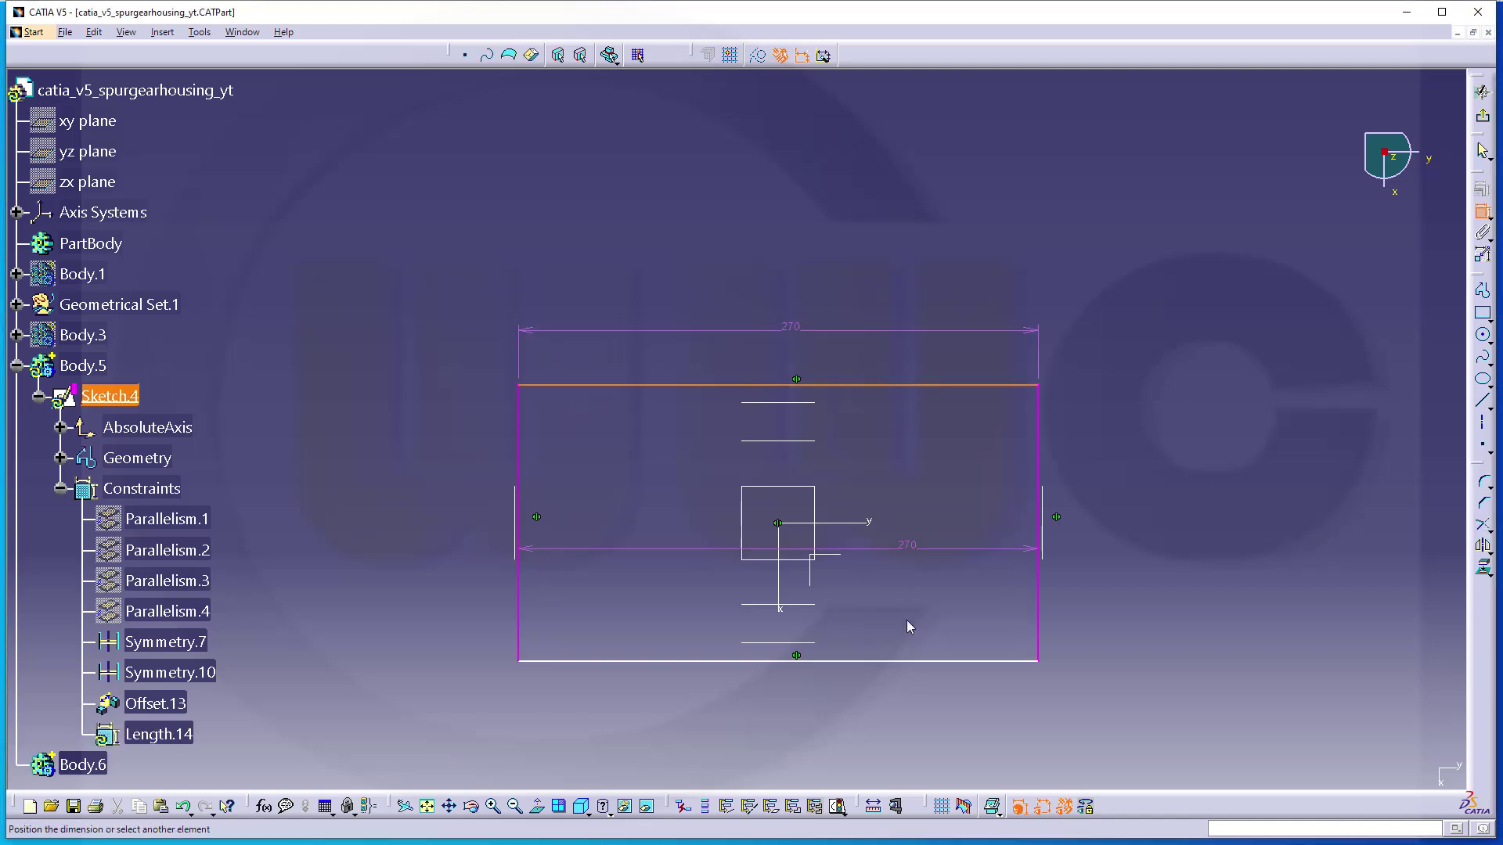
{"action": "left_click", "coordinate": [917, 665]}
{"action": "left_click", "coordinate": [1105, 526]}
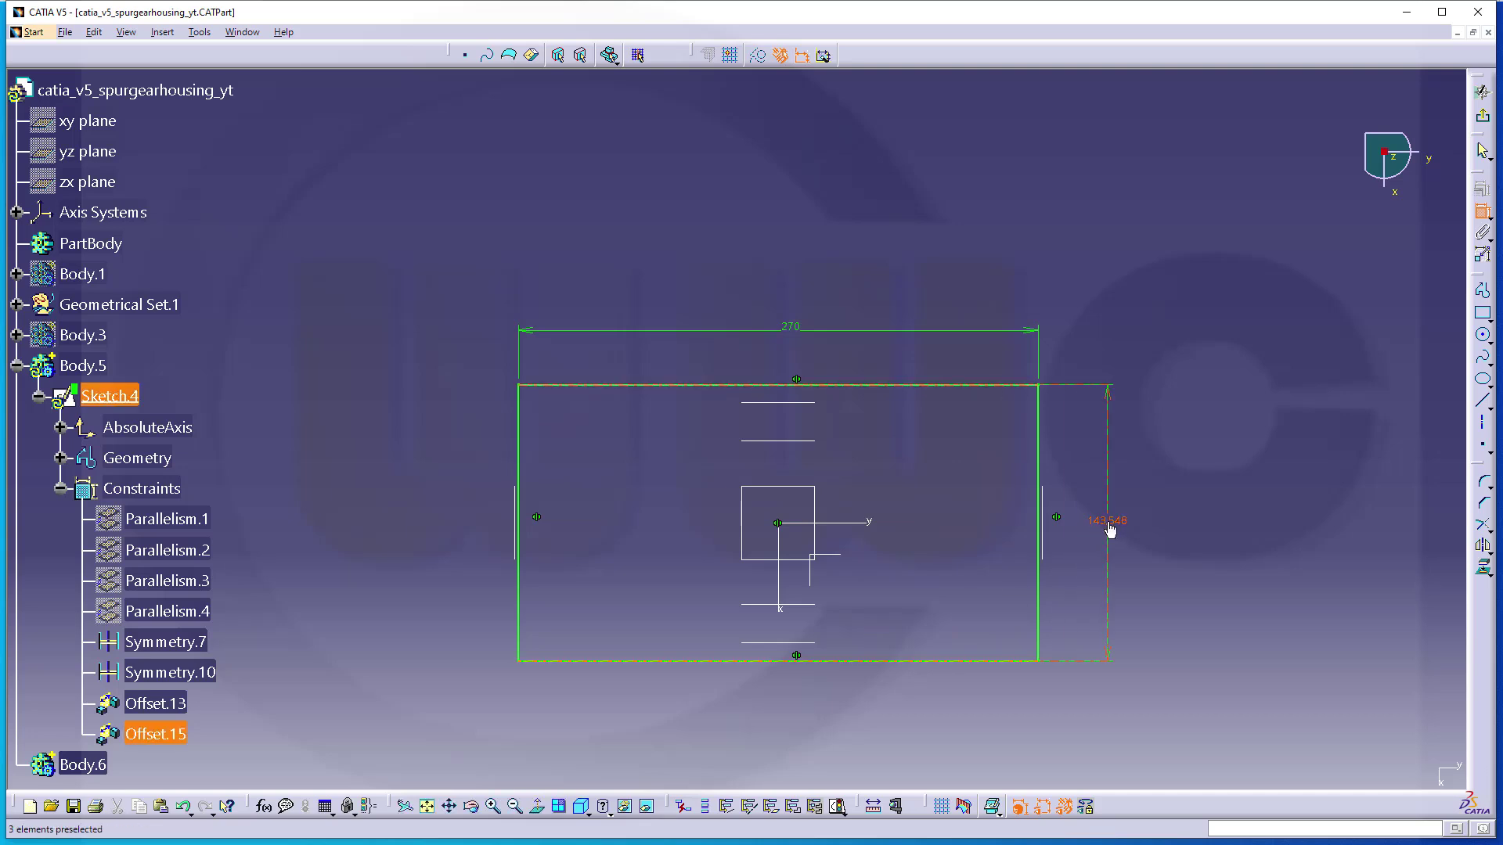
{"action": "double_click", "coordinate": [1108, 520]}
{"action": "type", "text": "145"}
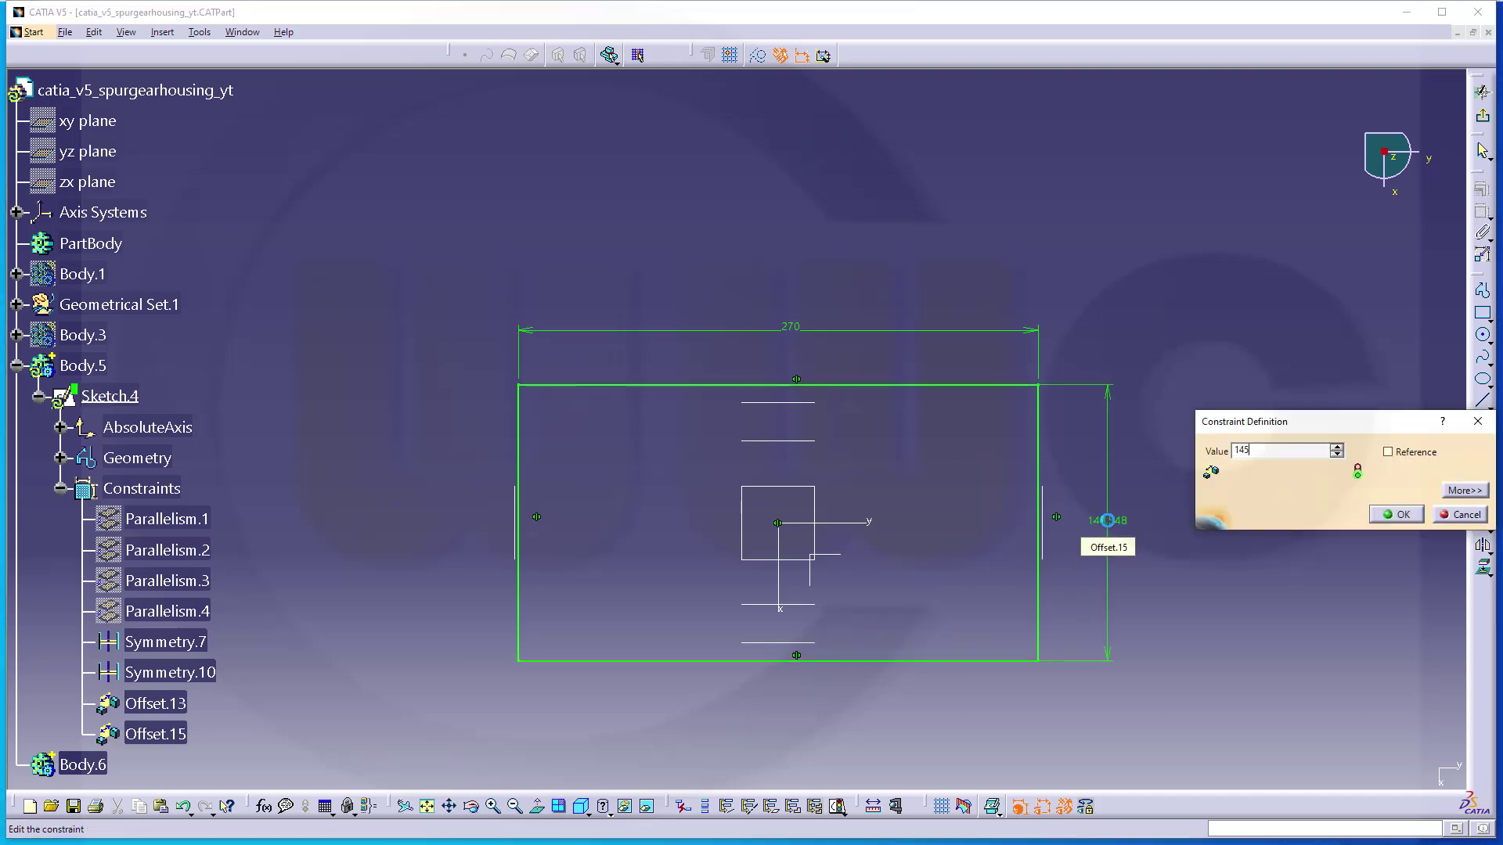
{"action": "key", "text": "Return"}
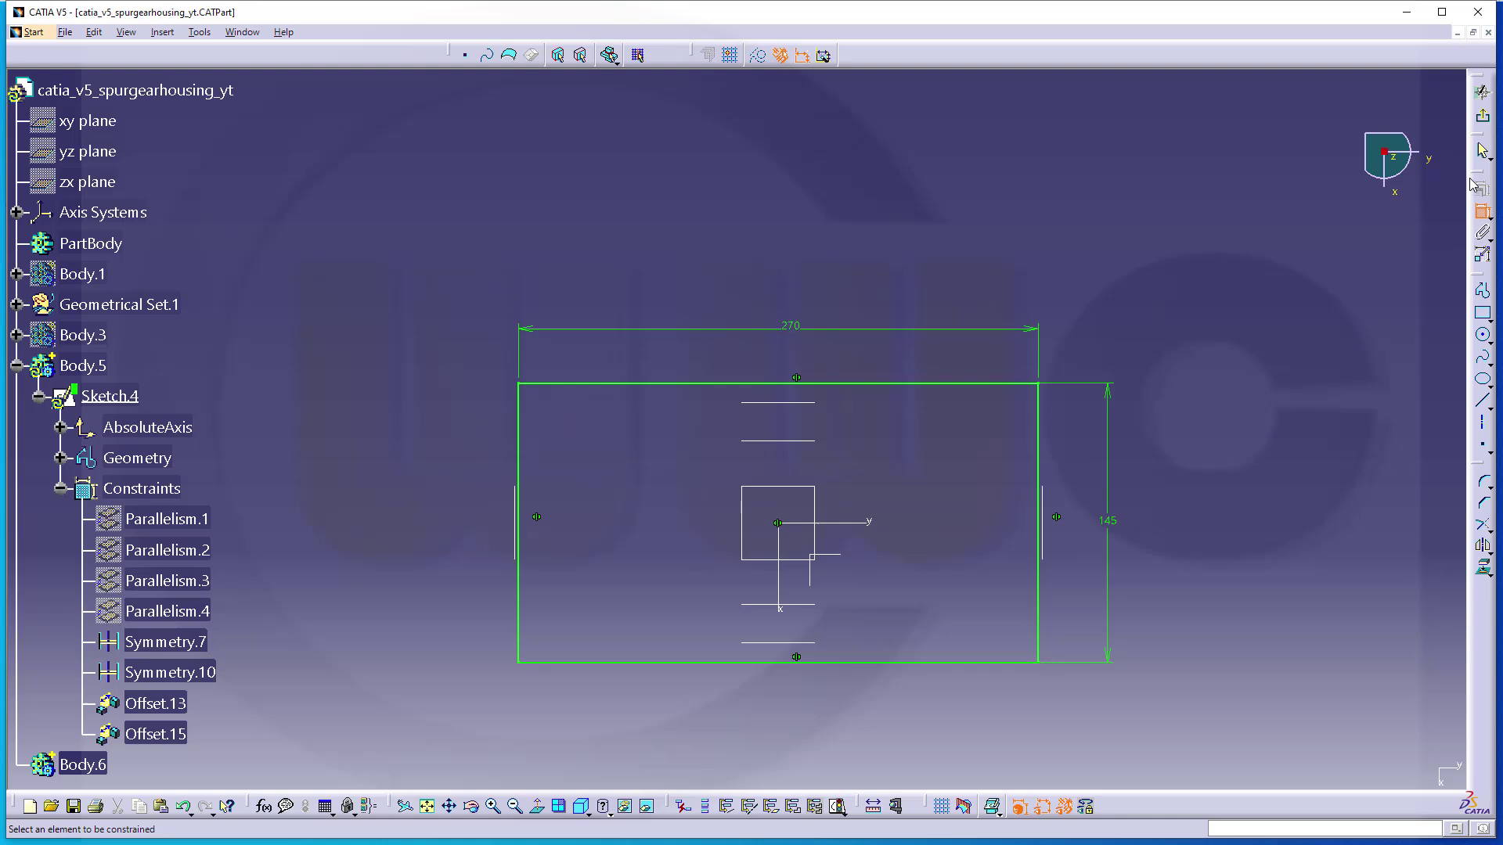
Exit the Sketcher and copy Sketch.4.
{"action": "left_click", "coordinate": [1481, 116]}
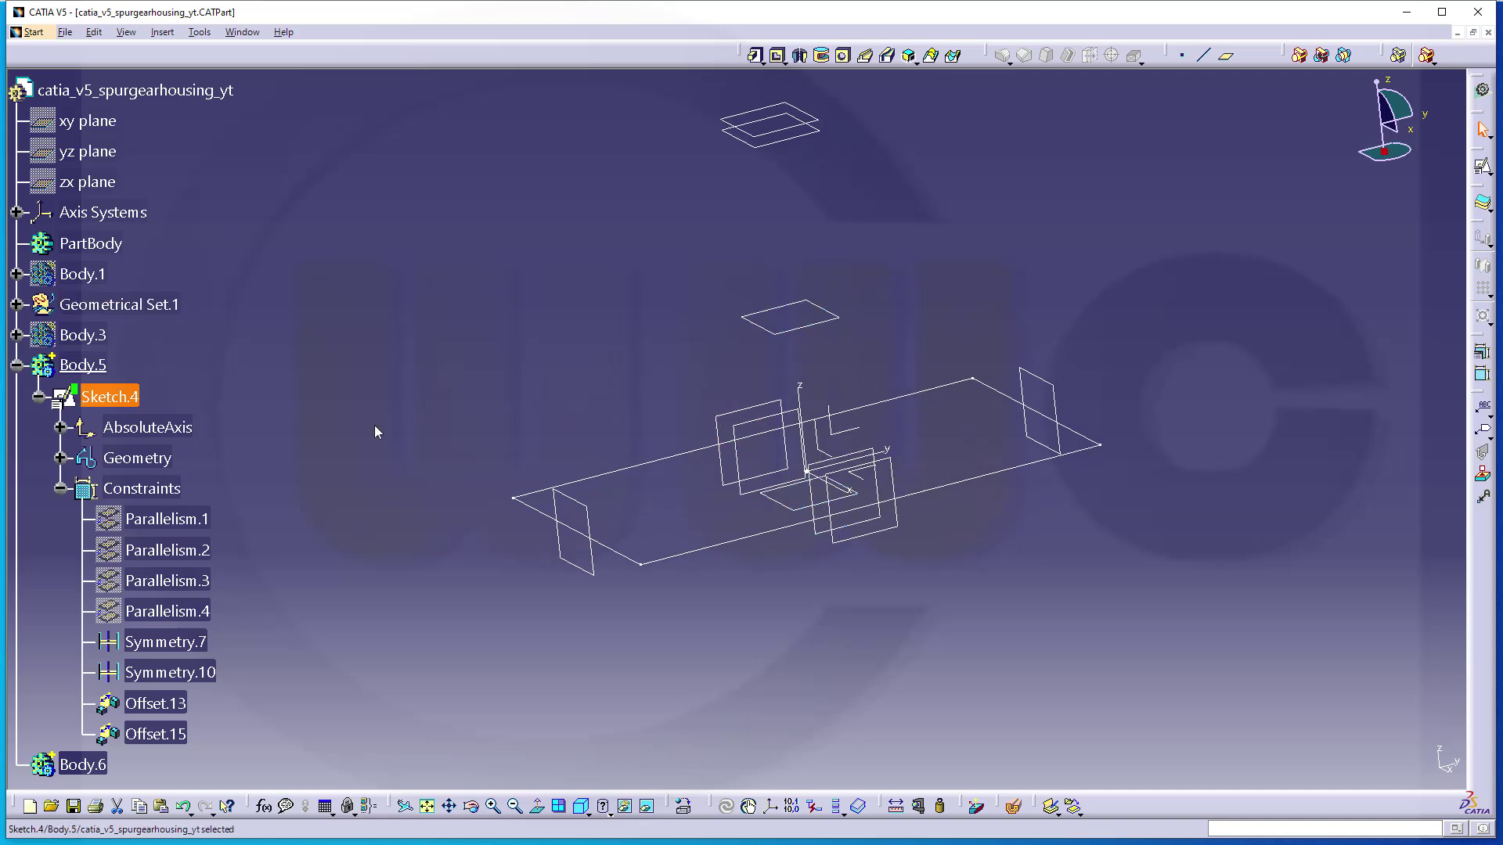
{"action": "left_click", "coordinate": [37, 397]}
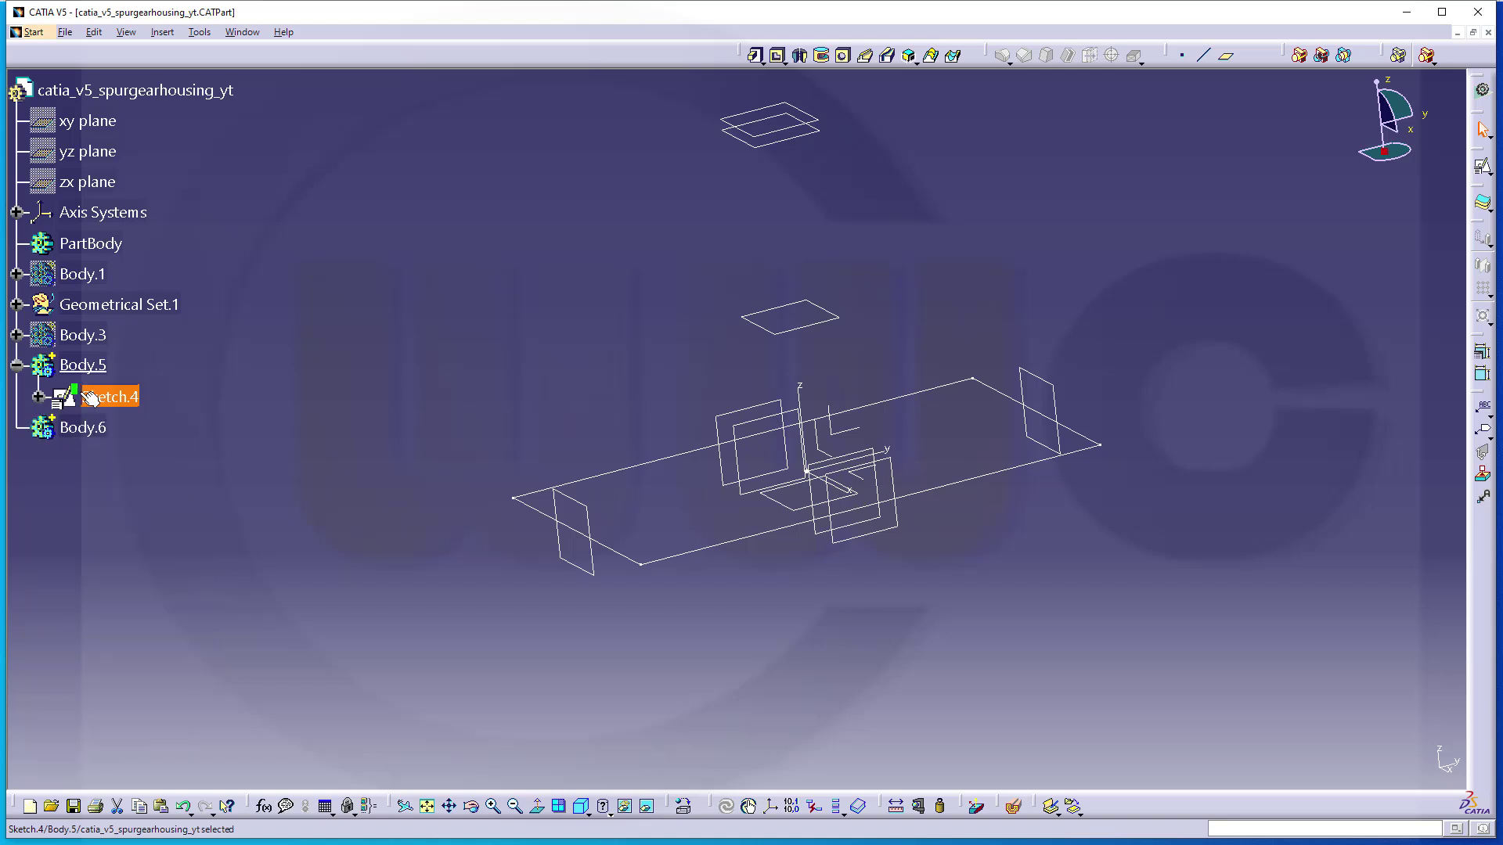
{"action": "right_click", "coordinate": [98, 400]}
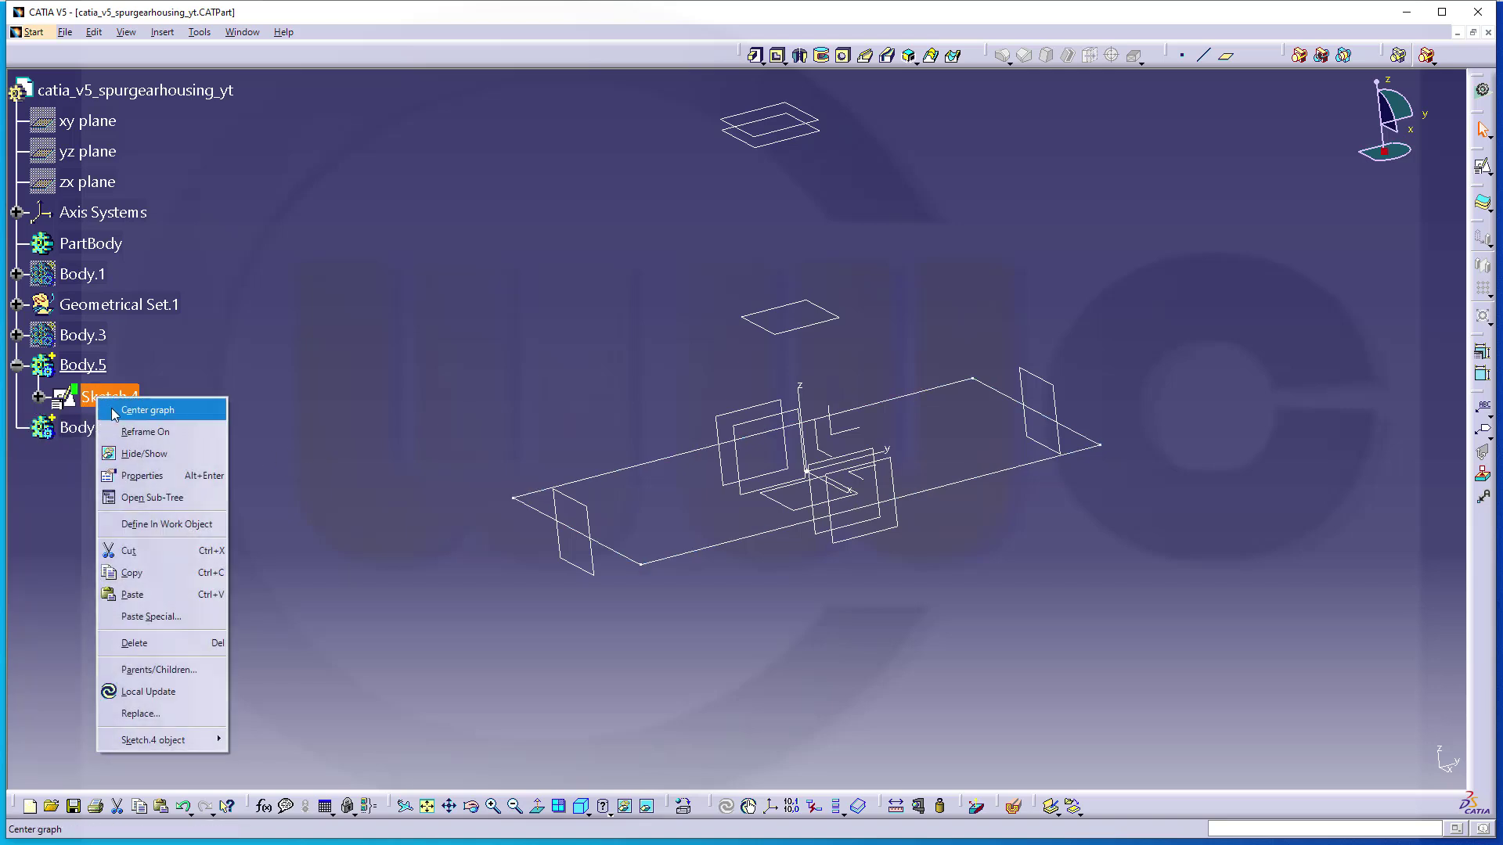
{"action": "left_click", "coordinate": [166, 562]}
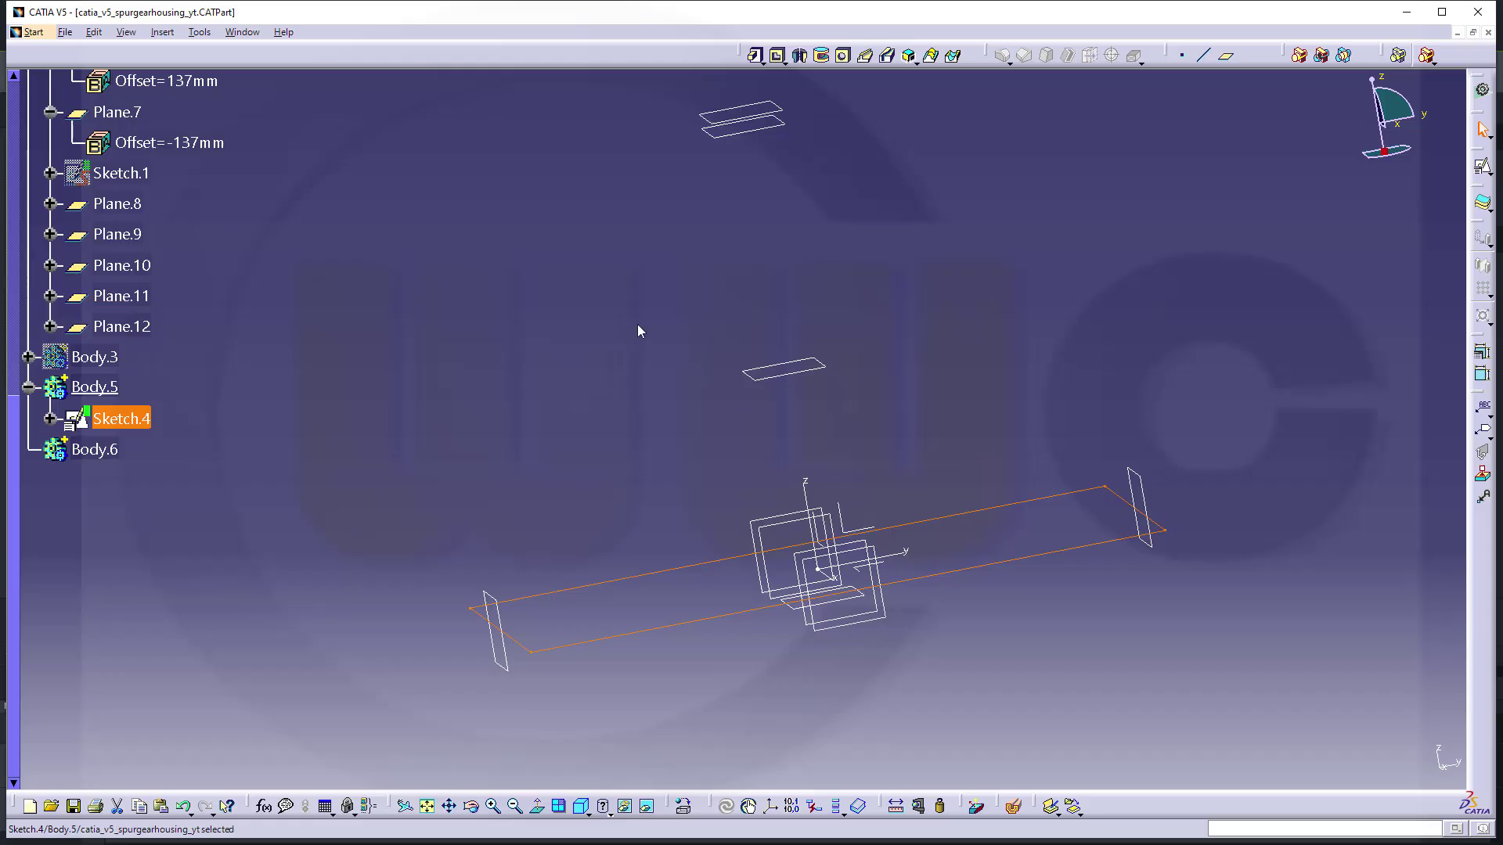
Paste the copied sketch onto Plane.12 and Plane.3, creating Sketch.7 and Sketch.8.
{"action": "left_click", "coordinate": [641, 312]}
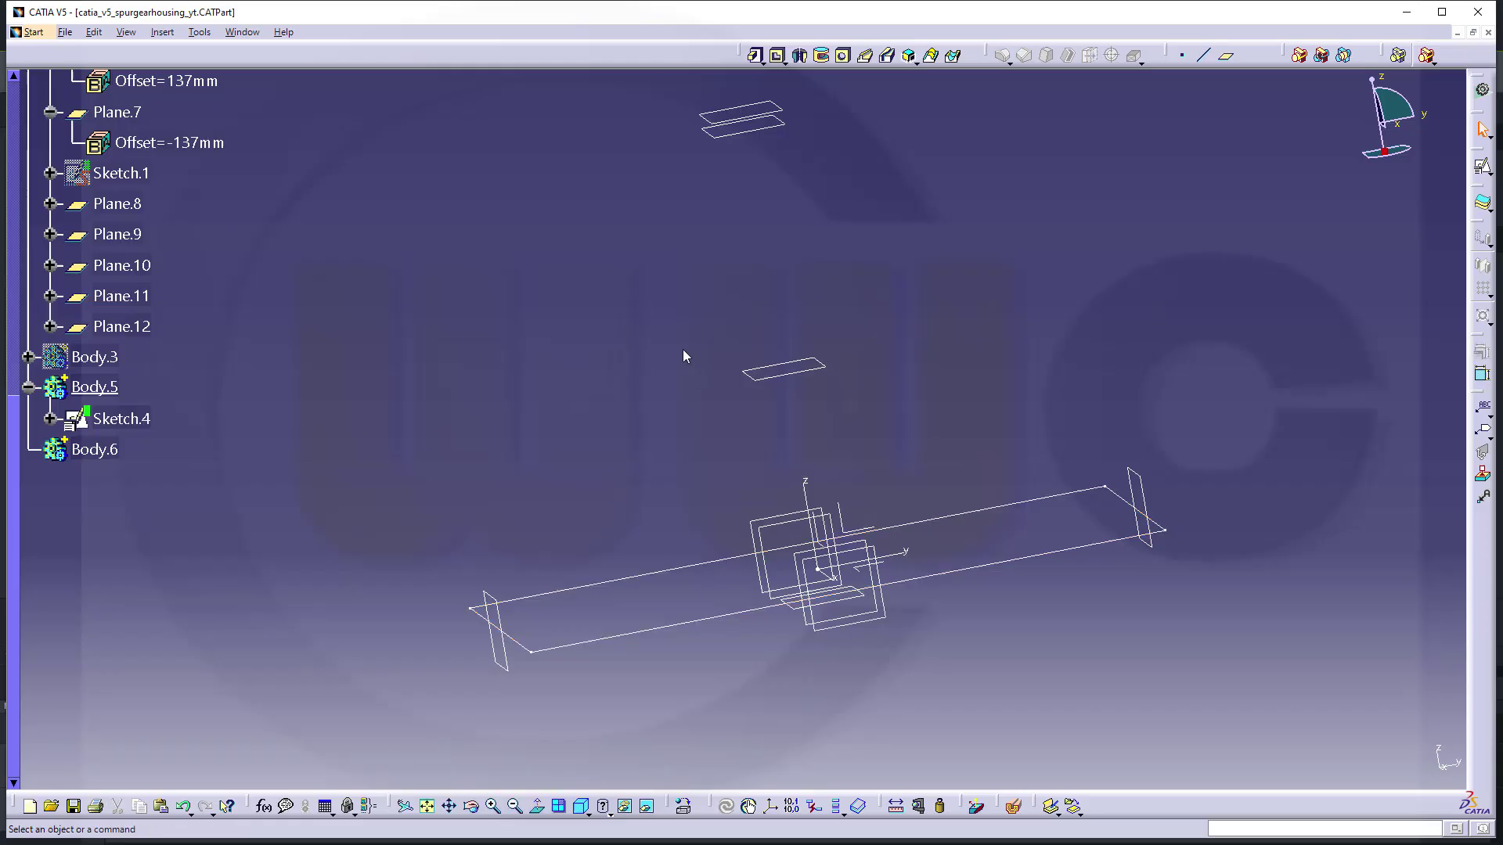
{"action": "left_click", "coordinate": [746, 373]}
{"action": "right_click", "coordinate": [747, 373]}
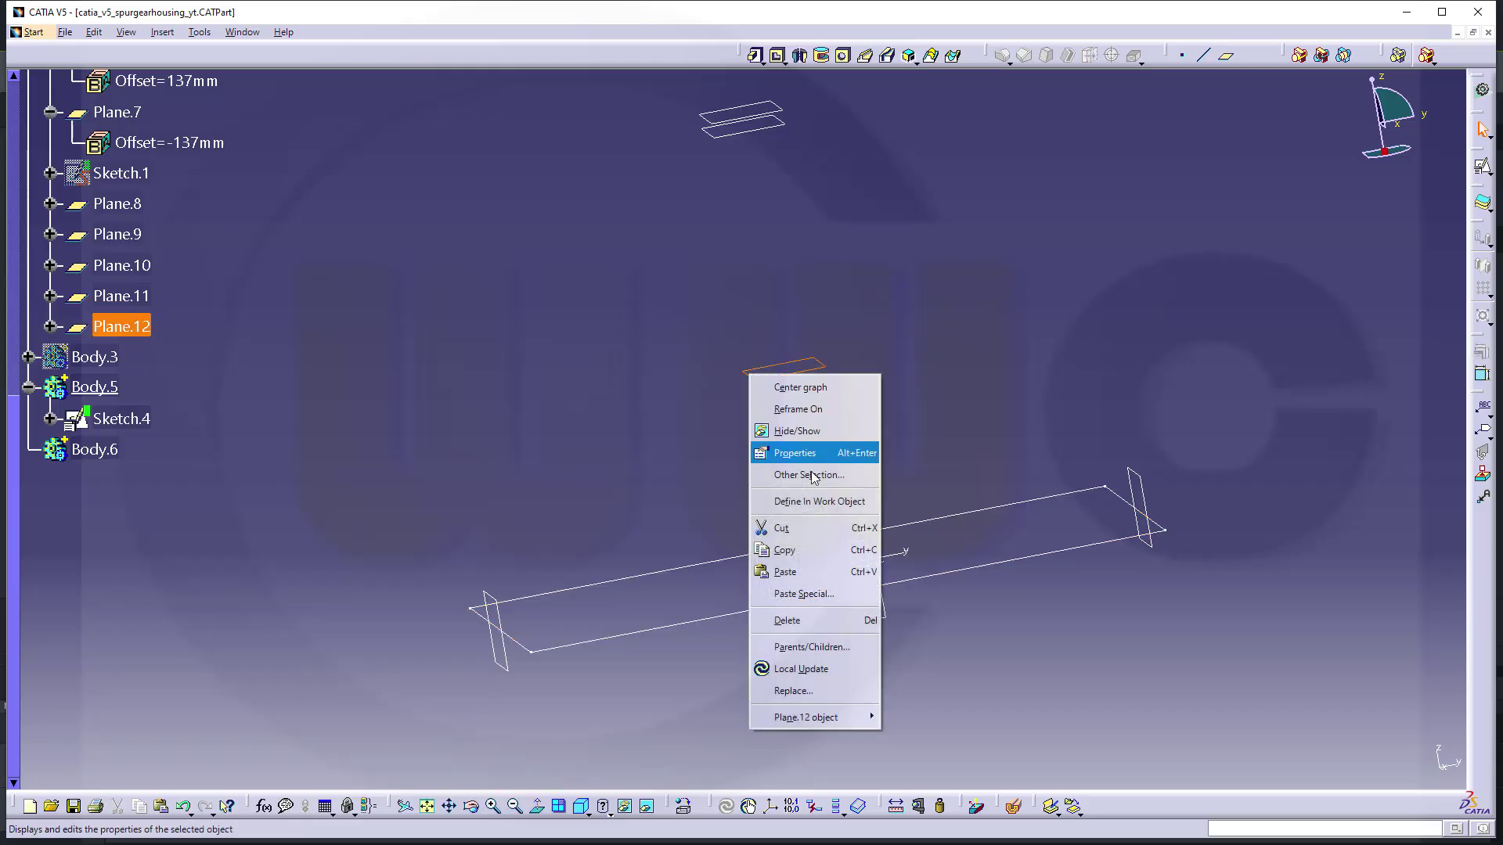
{"action": "left_click", "coordinate": [792, 576]}
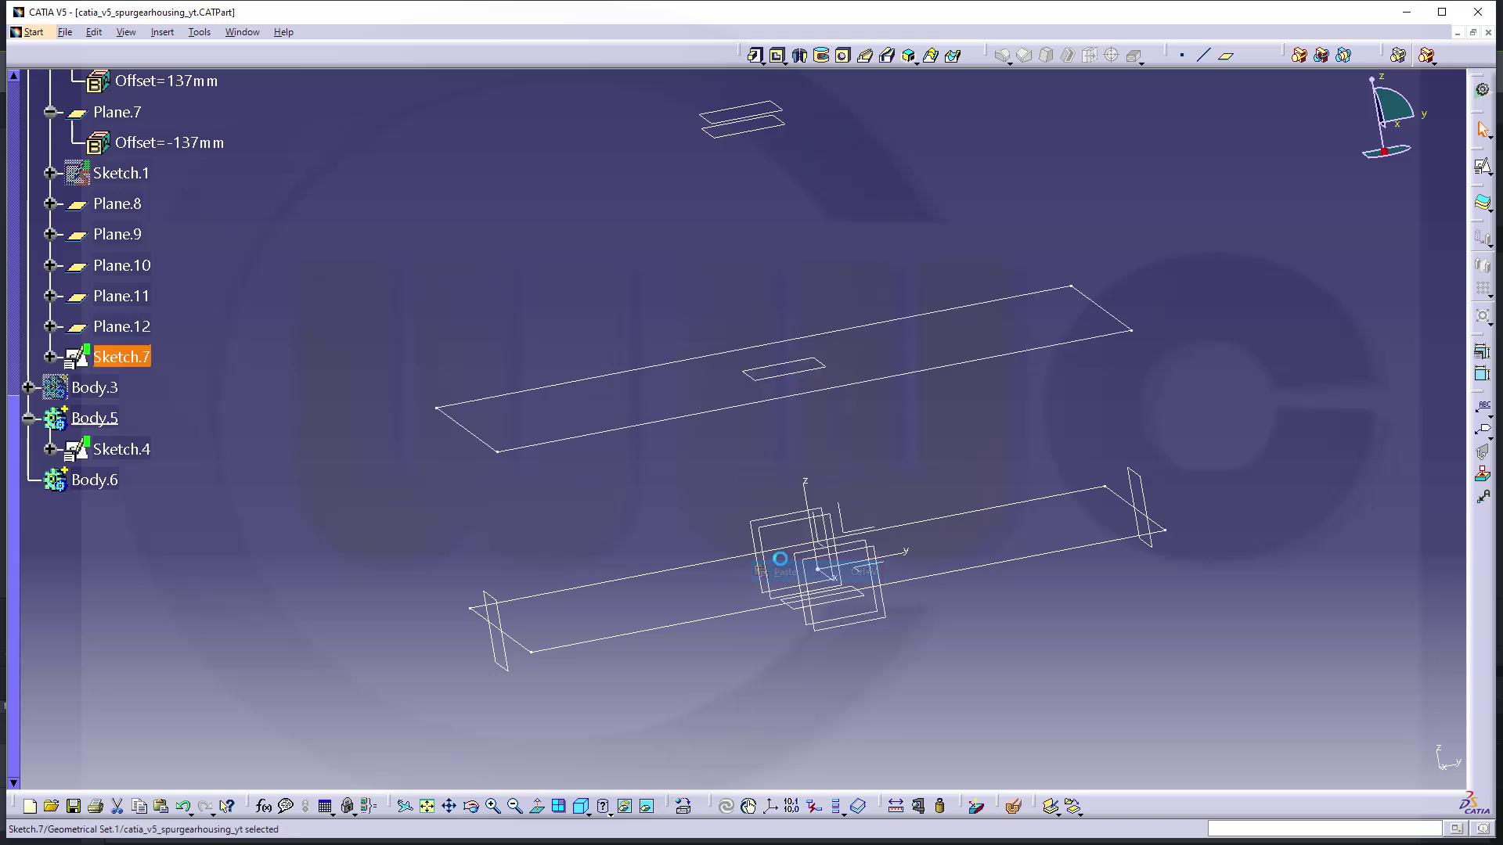
{"action": "right_click", "coordinate": [834, 609]}
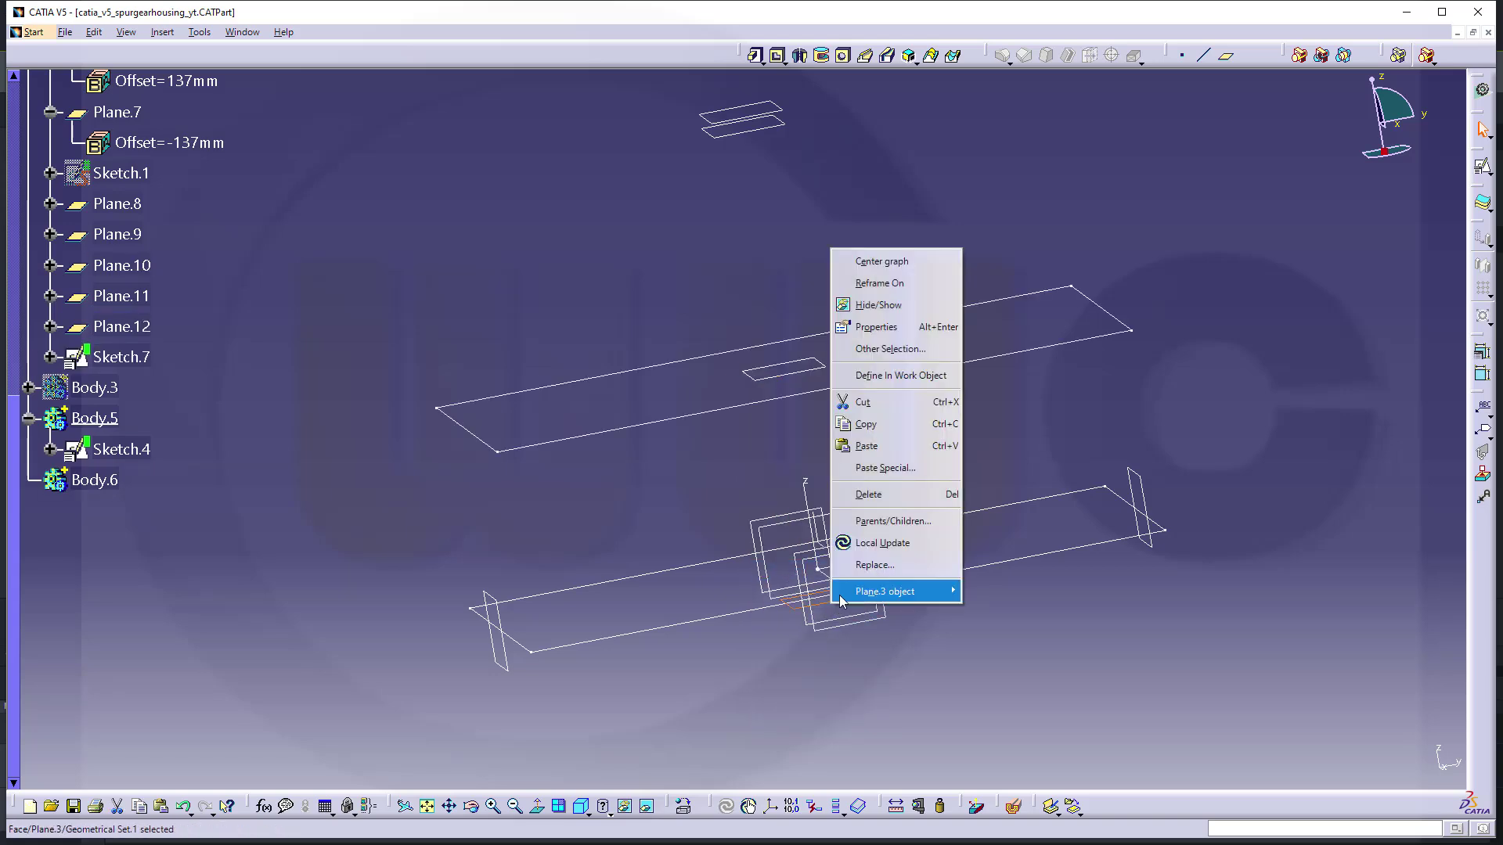
{"action": "left_click", "coordinate": [889, 452]}
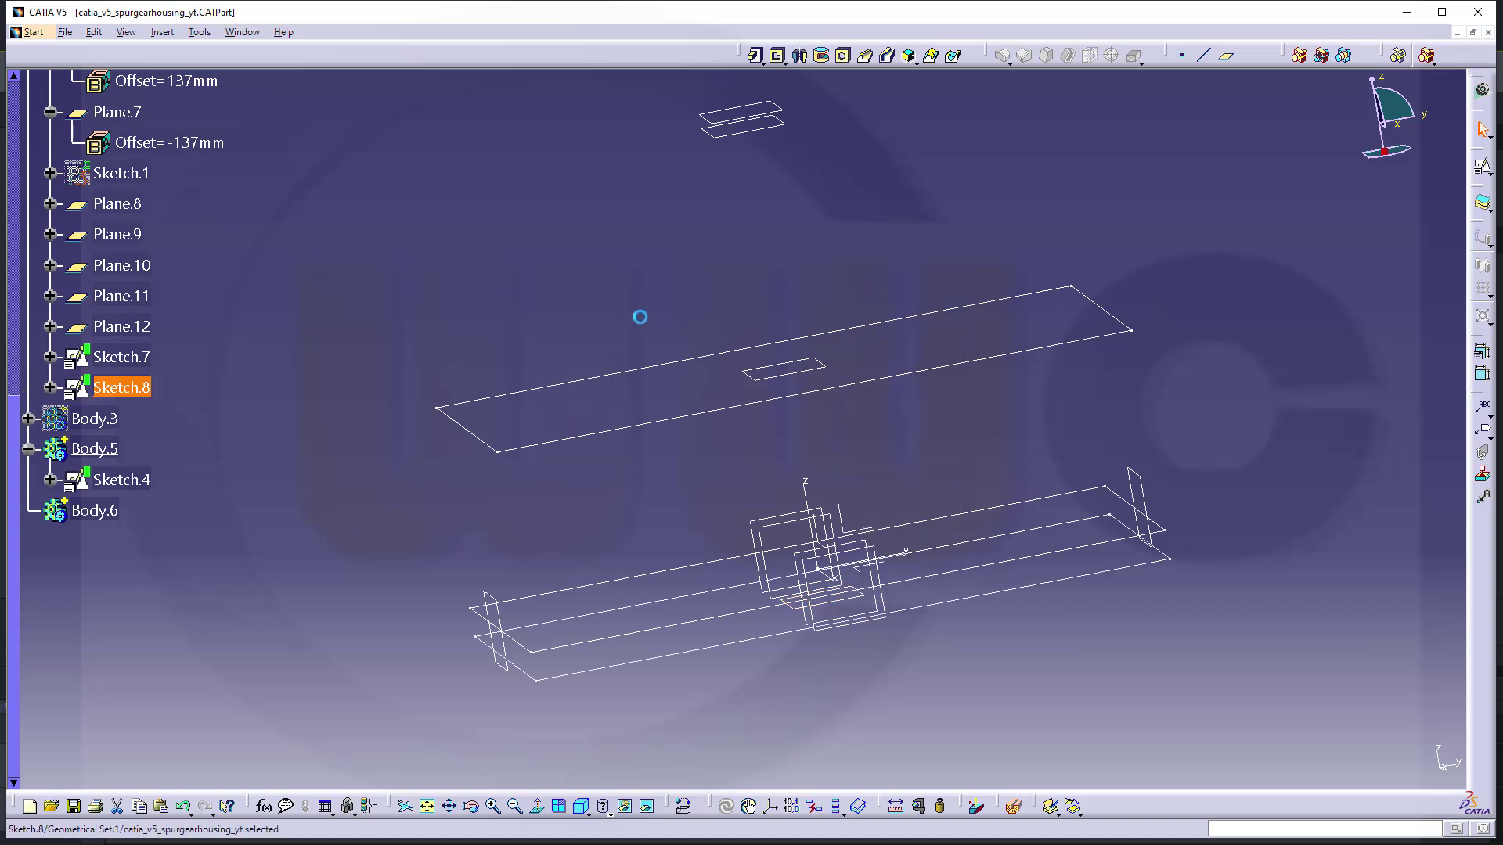
{"action": "left_click", "coordinate": [548, 296]}
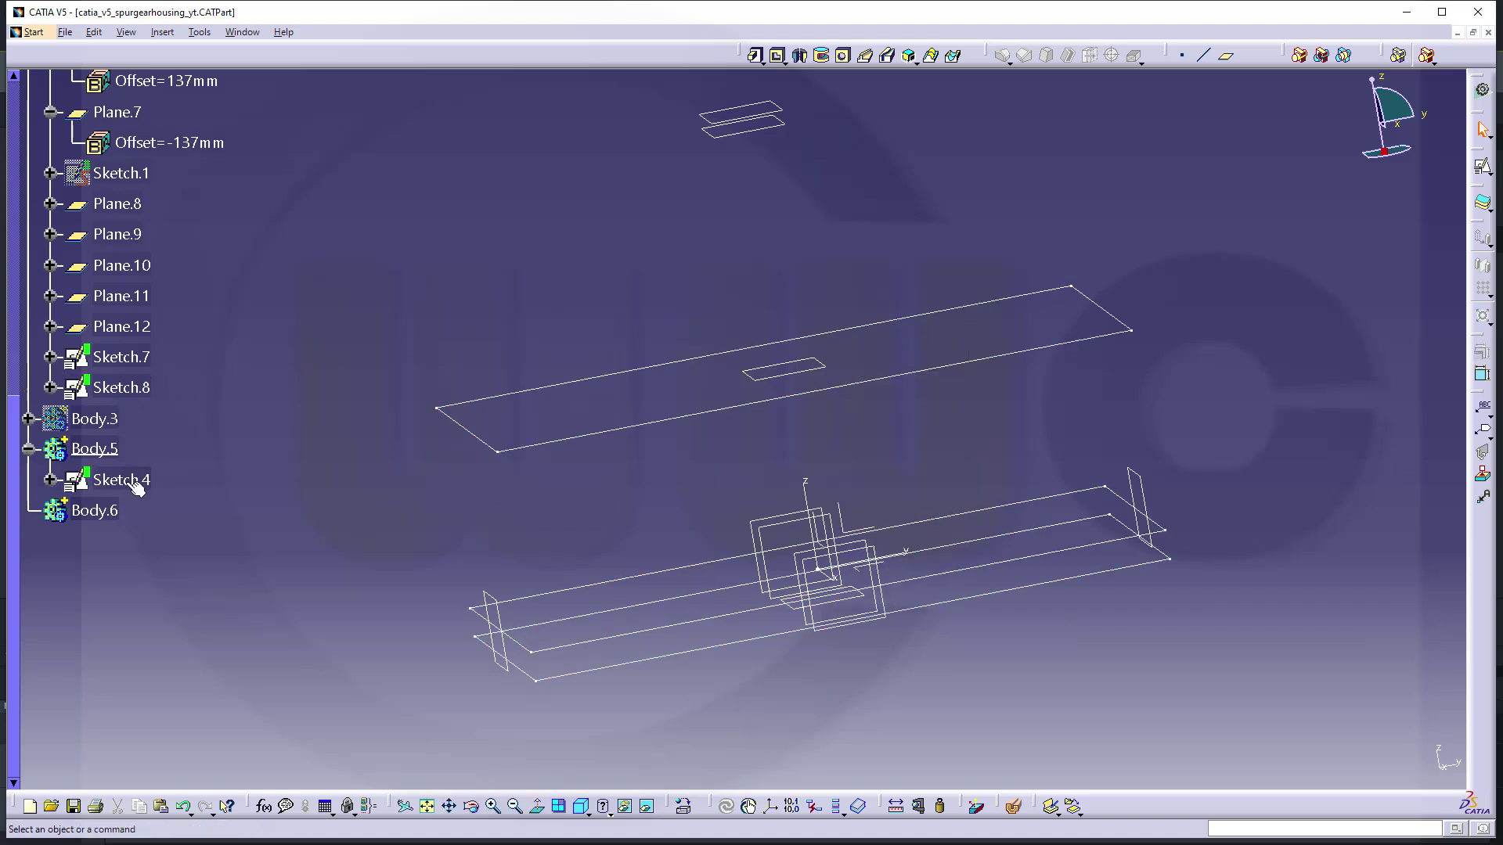
Move Sketch.8 into Body.5 via Change Geometrical Set.
{"action": "right_click", "coordinate": [127, 391]}
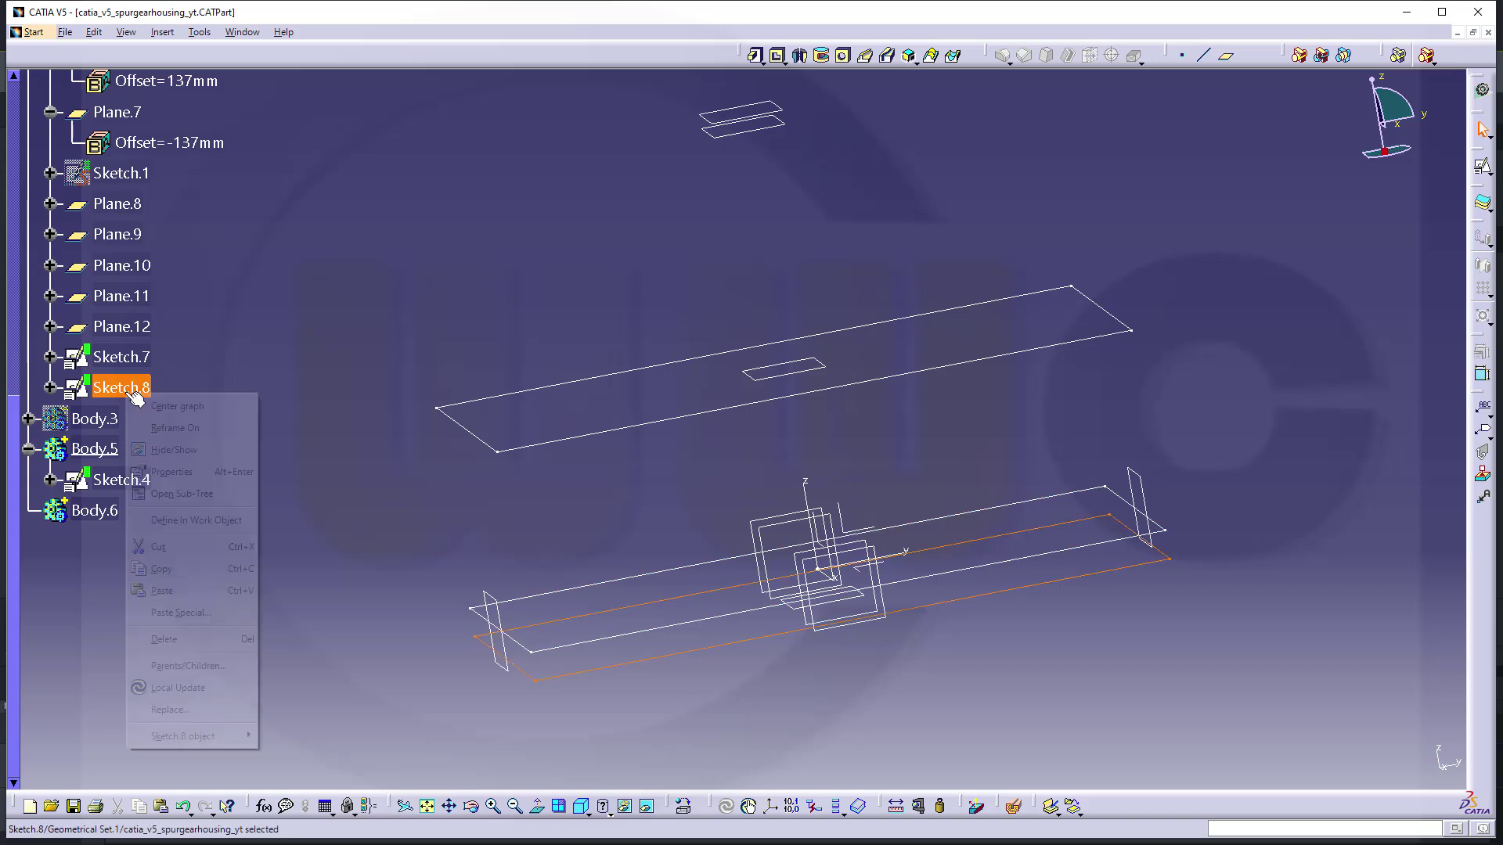
{"action": "mouse_move", "coordinate": [227, 736]}
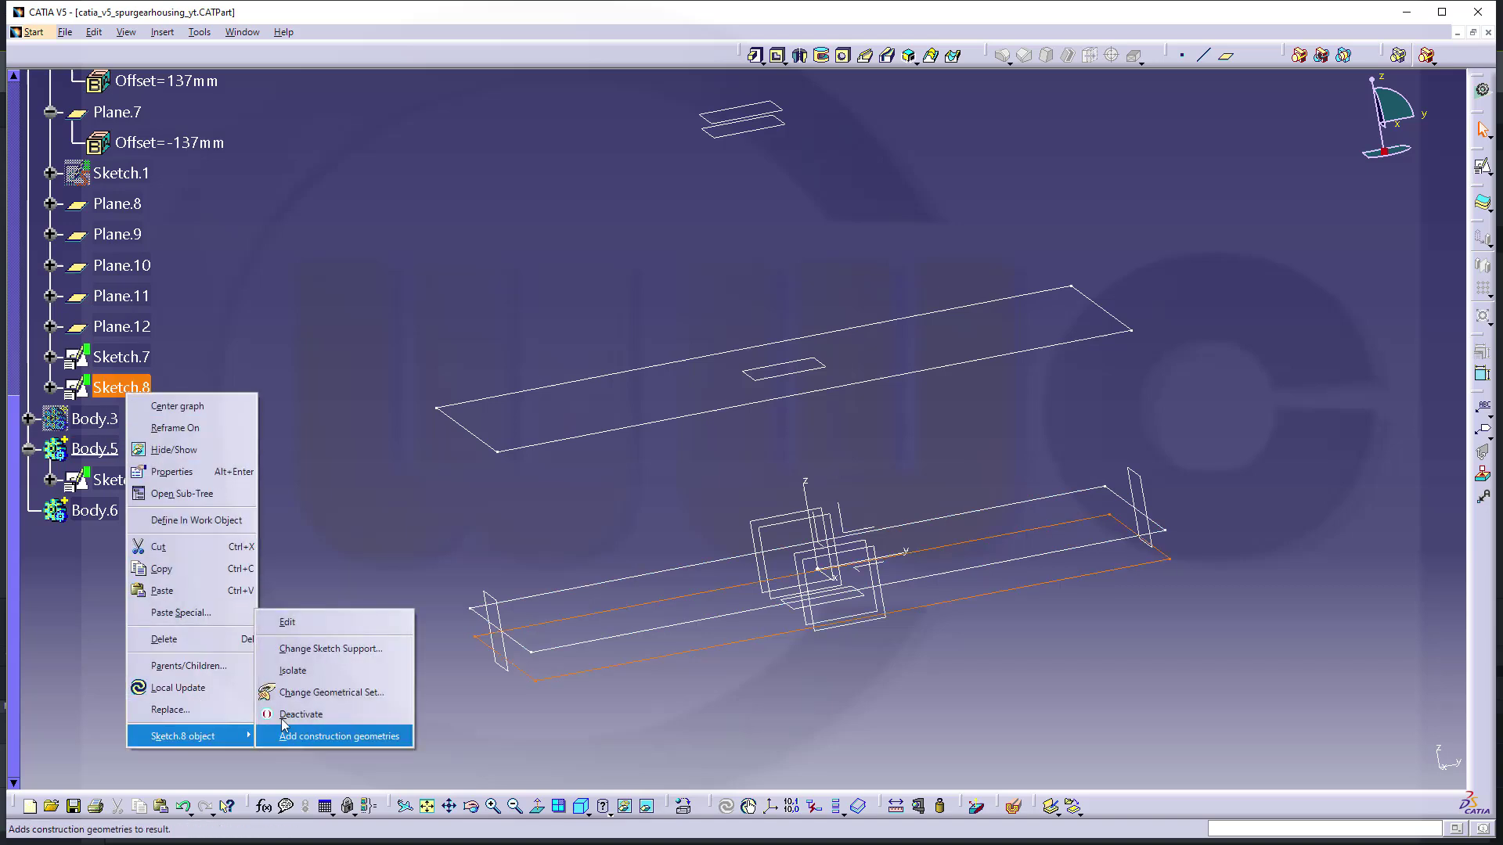
{"action": "left_click", "coordinate": [313, 693]}
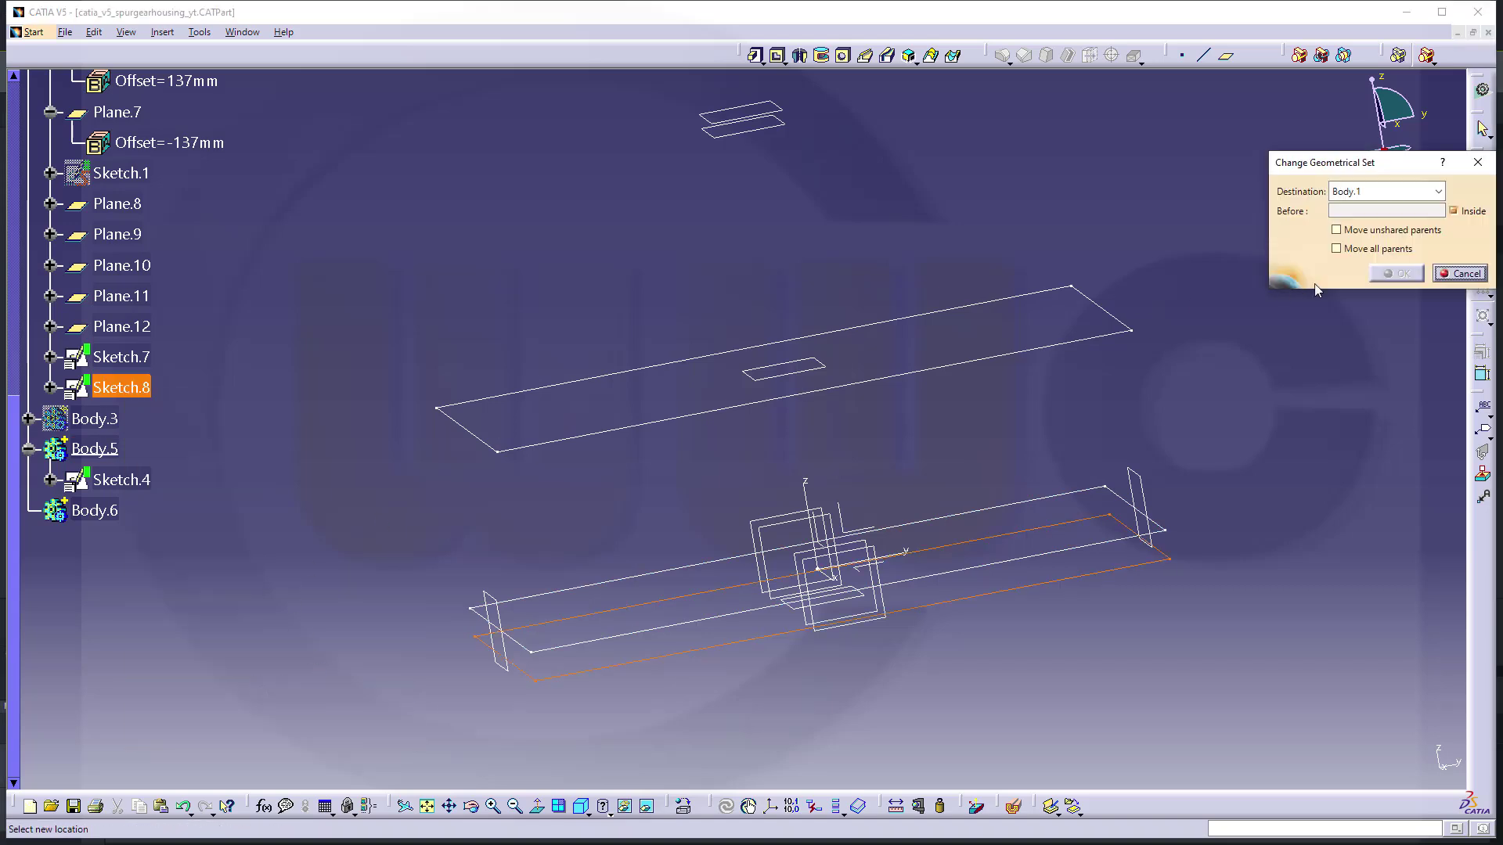
{"action": "left_click", "coordinate": [94, 448]}
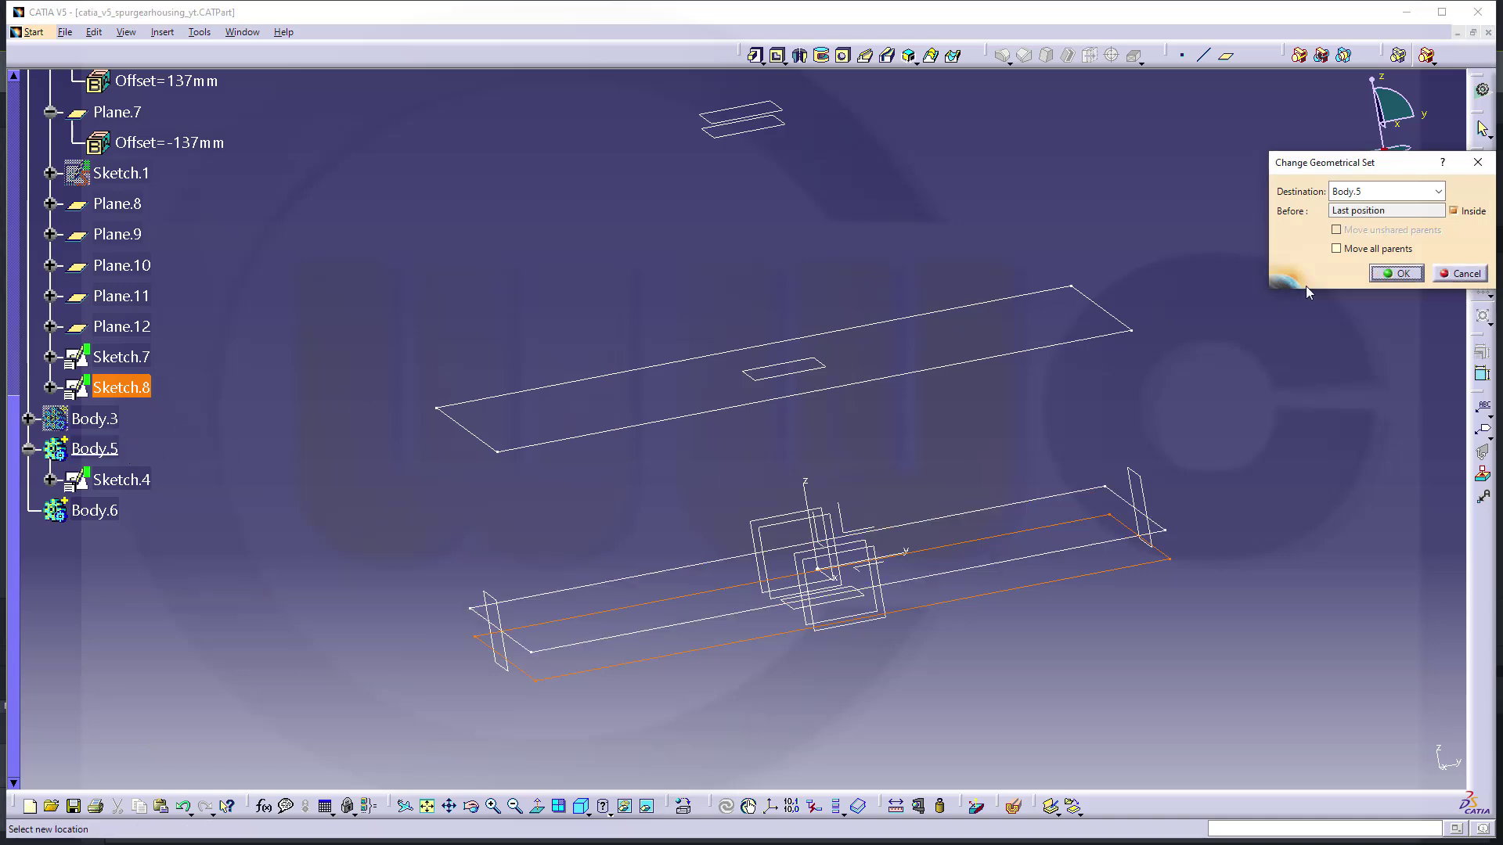
{"action": "left_click", "coordinate": [1398, 274]}
Move Sketch.7 into Body.6 via Change Geometrical Set.
{"action": "right_click", "coordinate": [139, 357]}
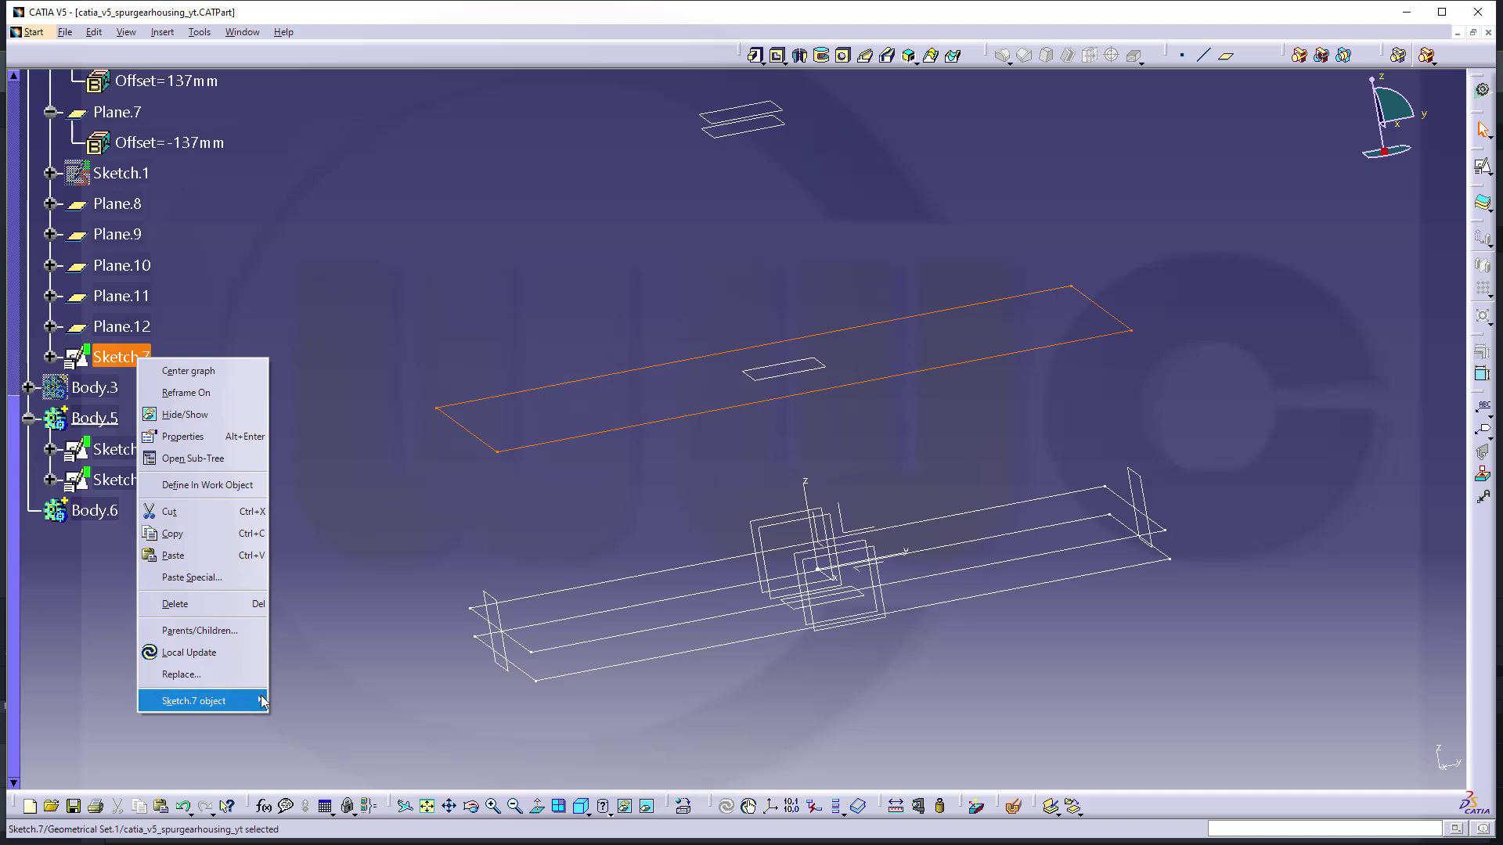
{"action": "mouse_move", "coordinate": [263, 701]}
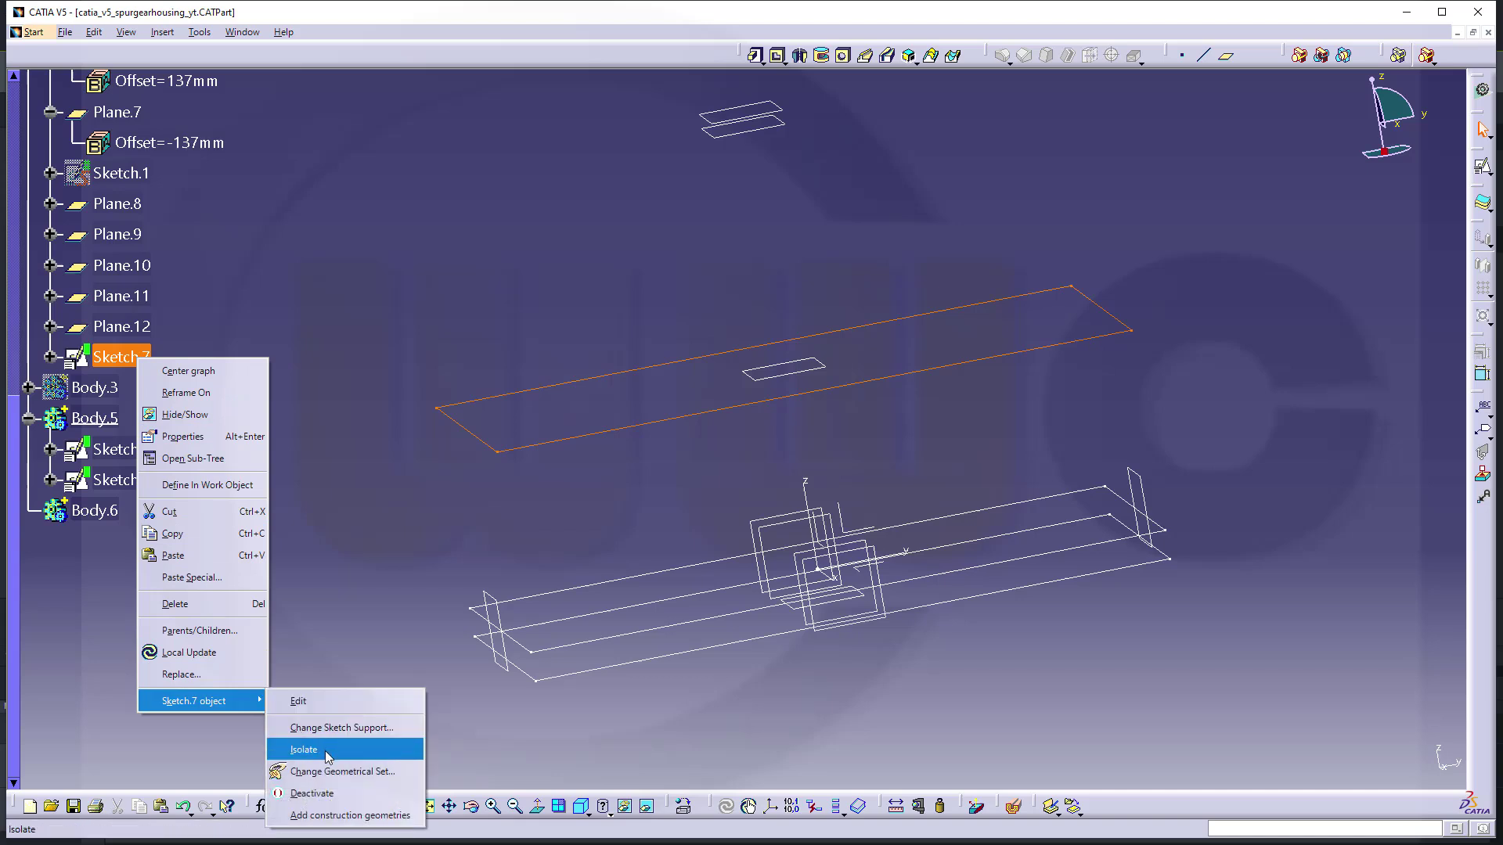
{"action": "left_click", "coordinate": [342, 771]}
{"action": "left_click", "coordinate": [94, 510]}
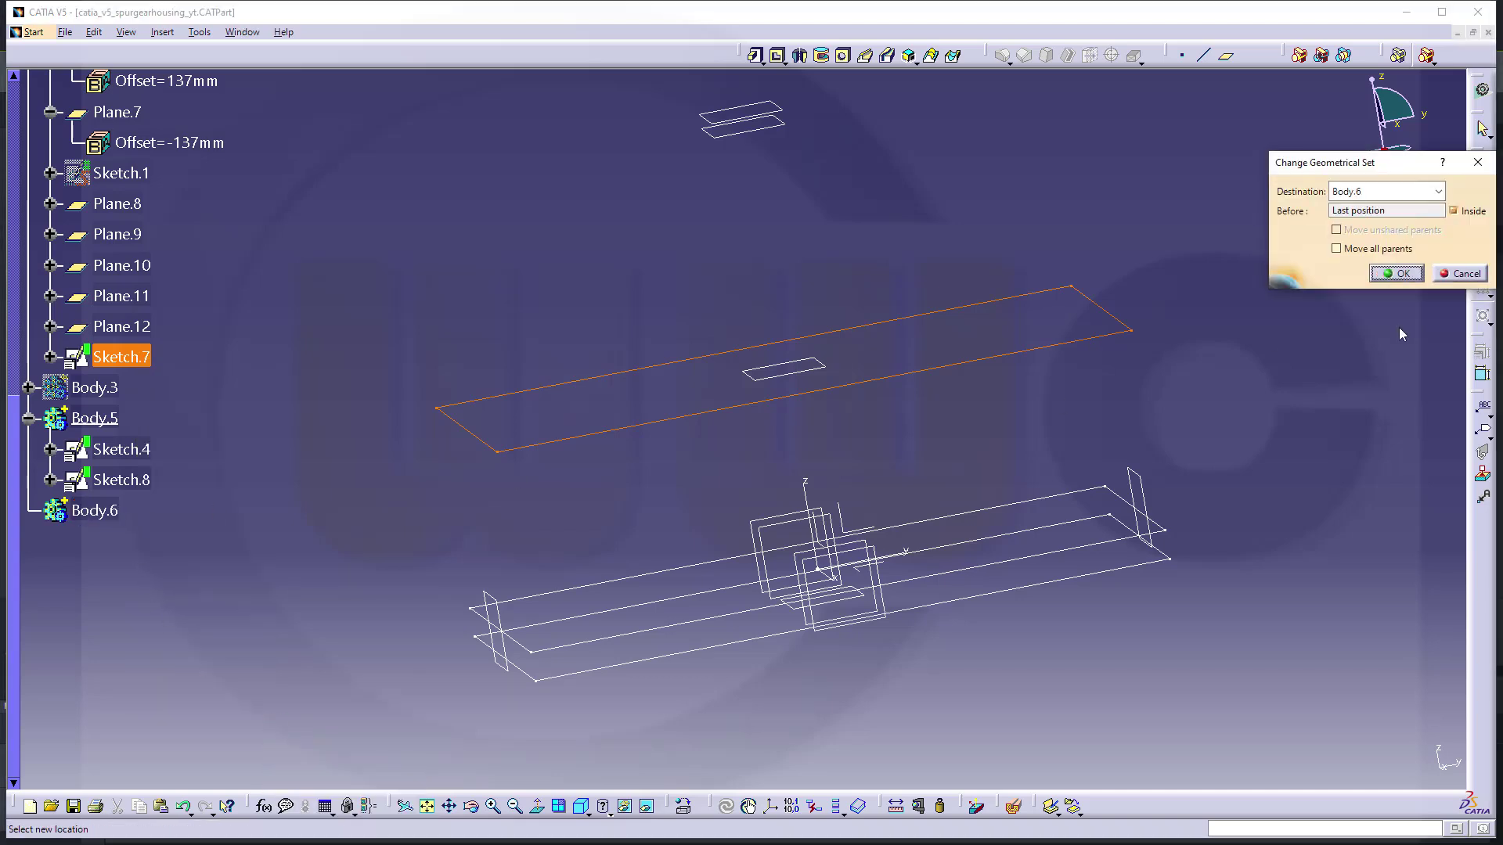
{"action": "left_click", "coordinate": [1397, 274]}
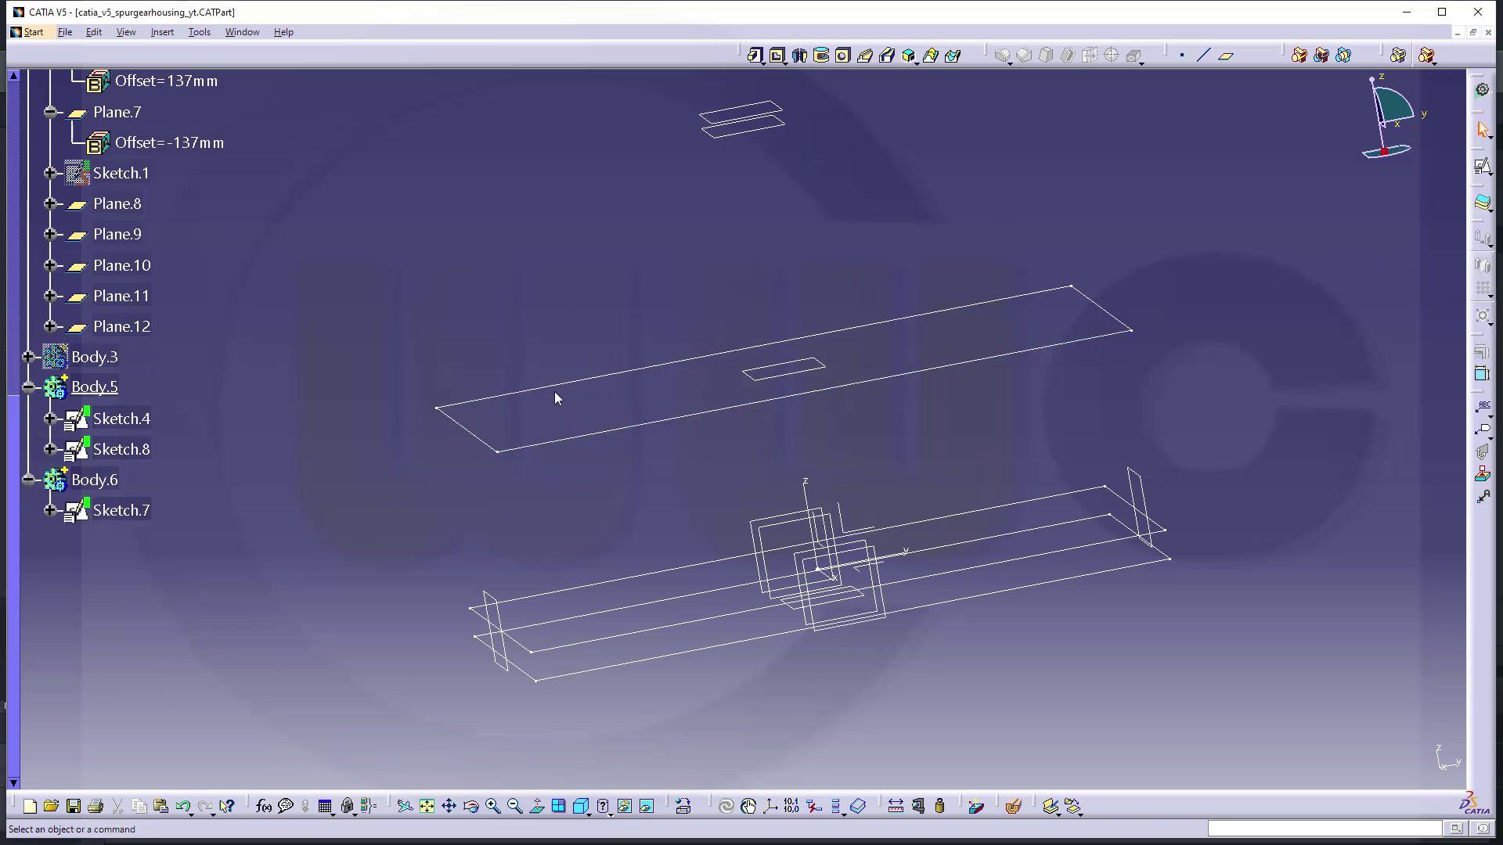
In Sketch.7, change the 270 width to 300 and the 145 height to 110, then exit.
{"action": "double_click", "coordinate": [153, 510]}
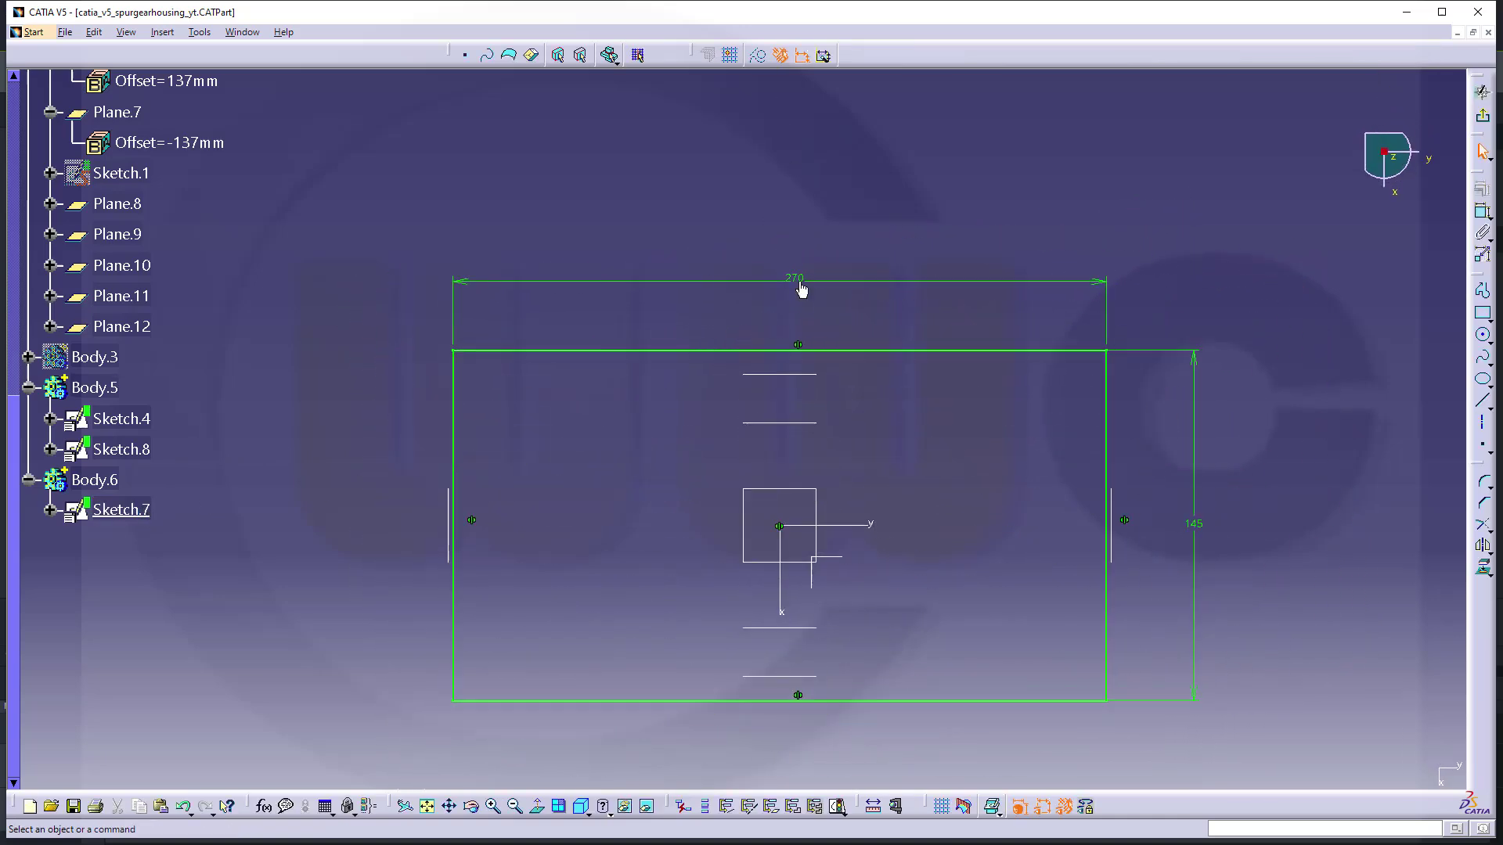
{"action": "double_click", "coordinate": [800, 280]}
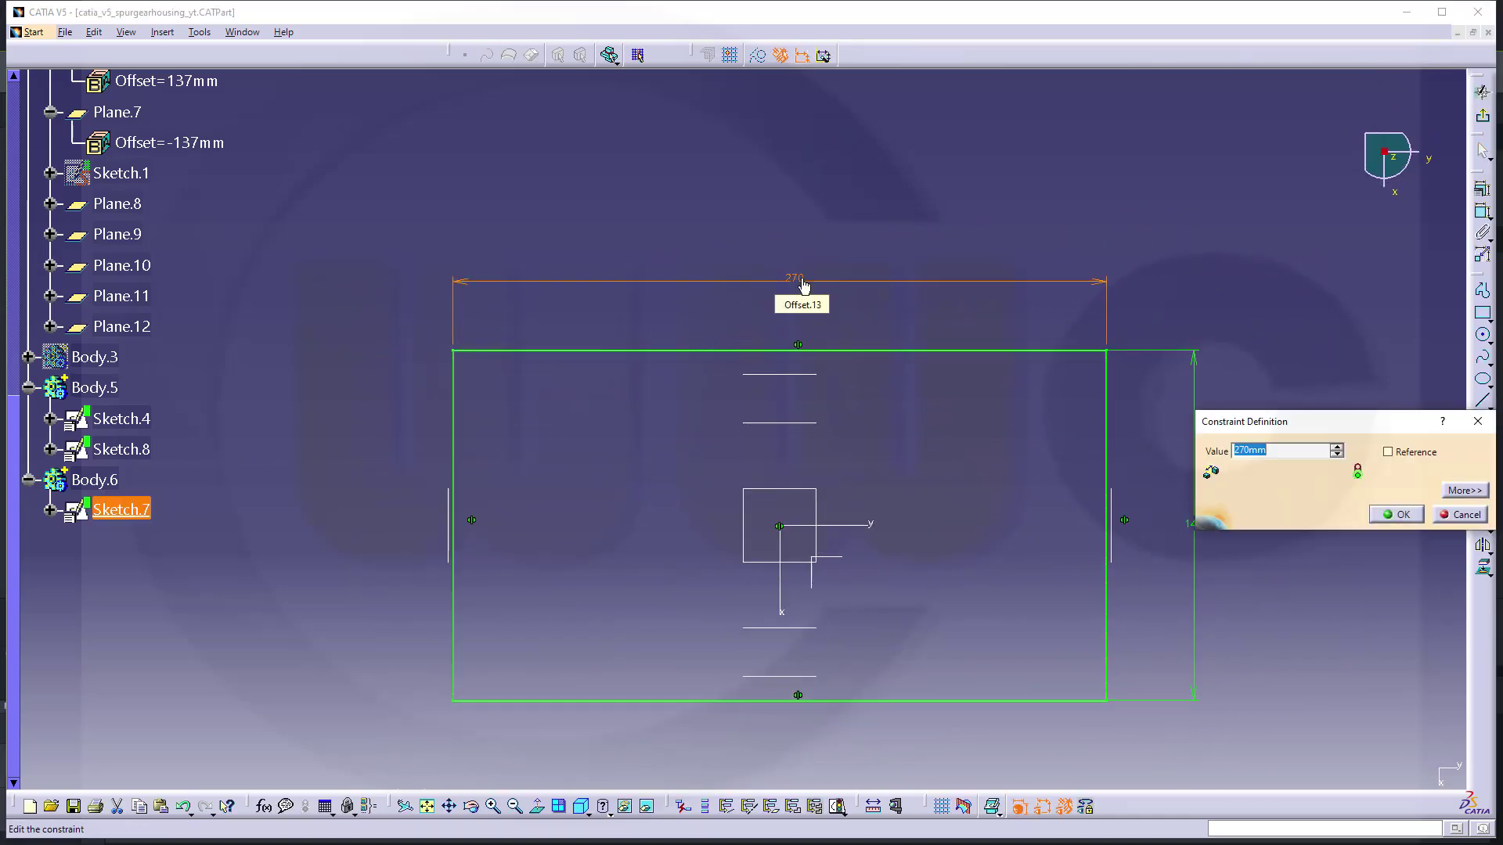
{"action": "type", "text": "300"}
{"action": "key", "text": "Return"}
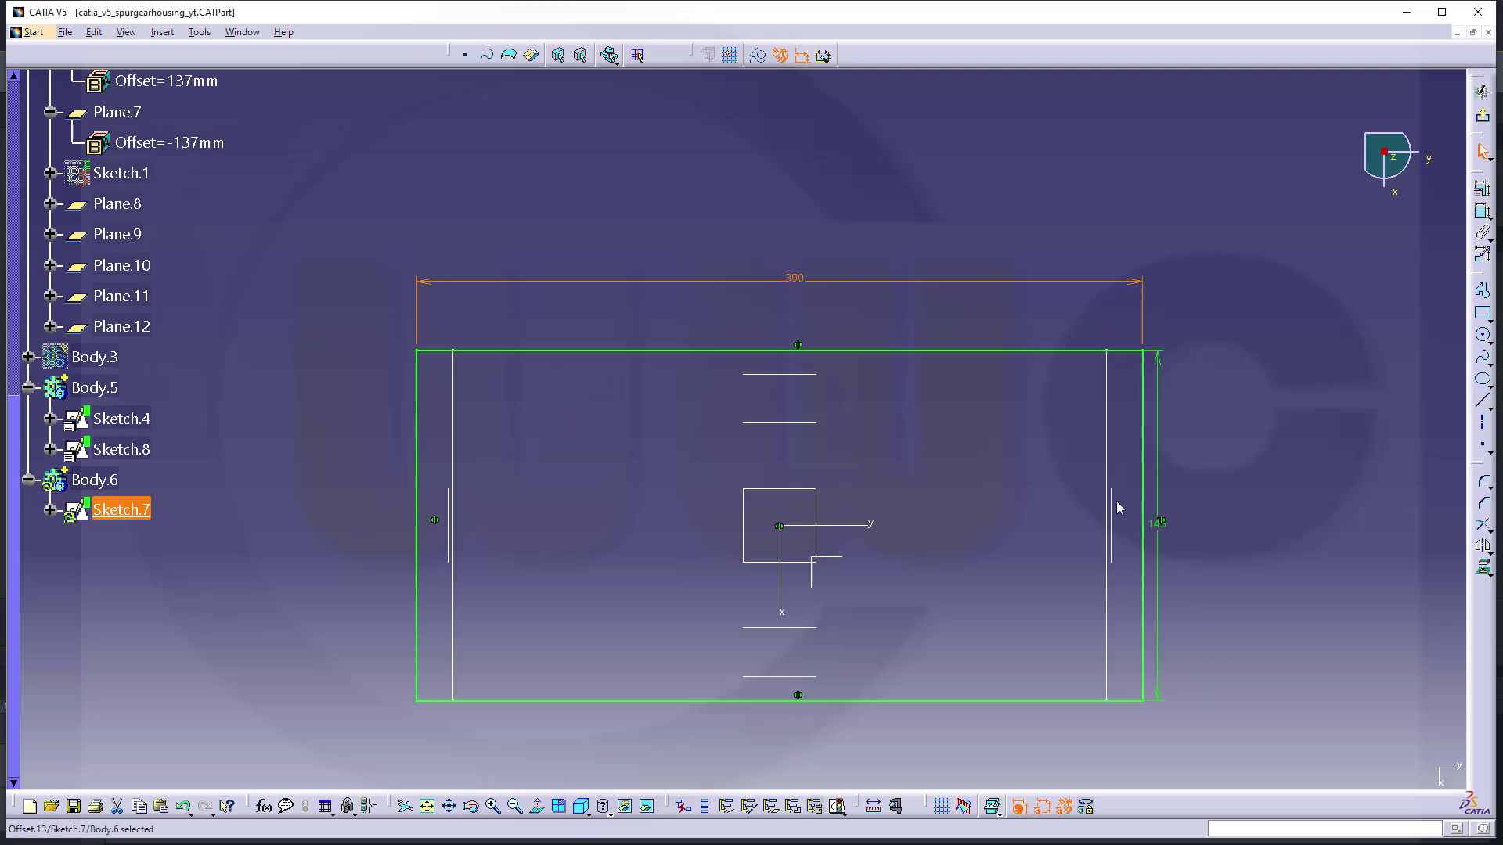
{"action": "double_click", "coordinate": [1165, 529]}
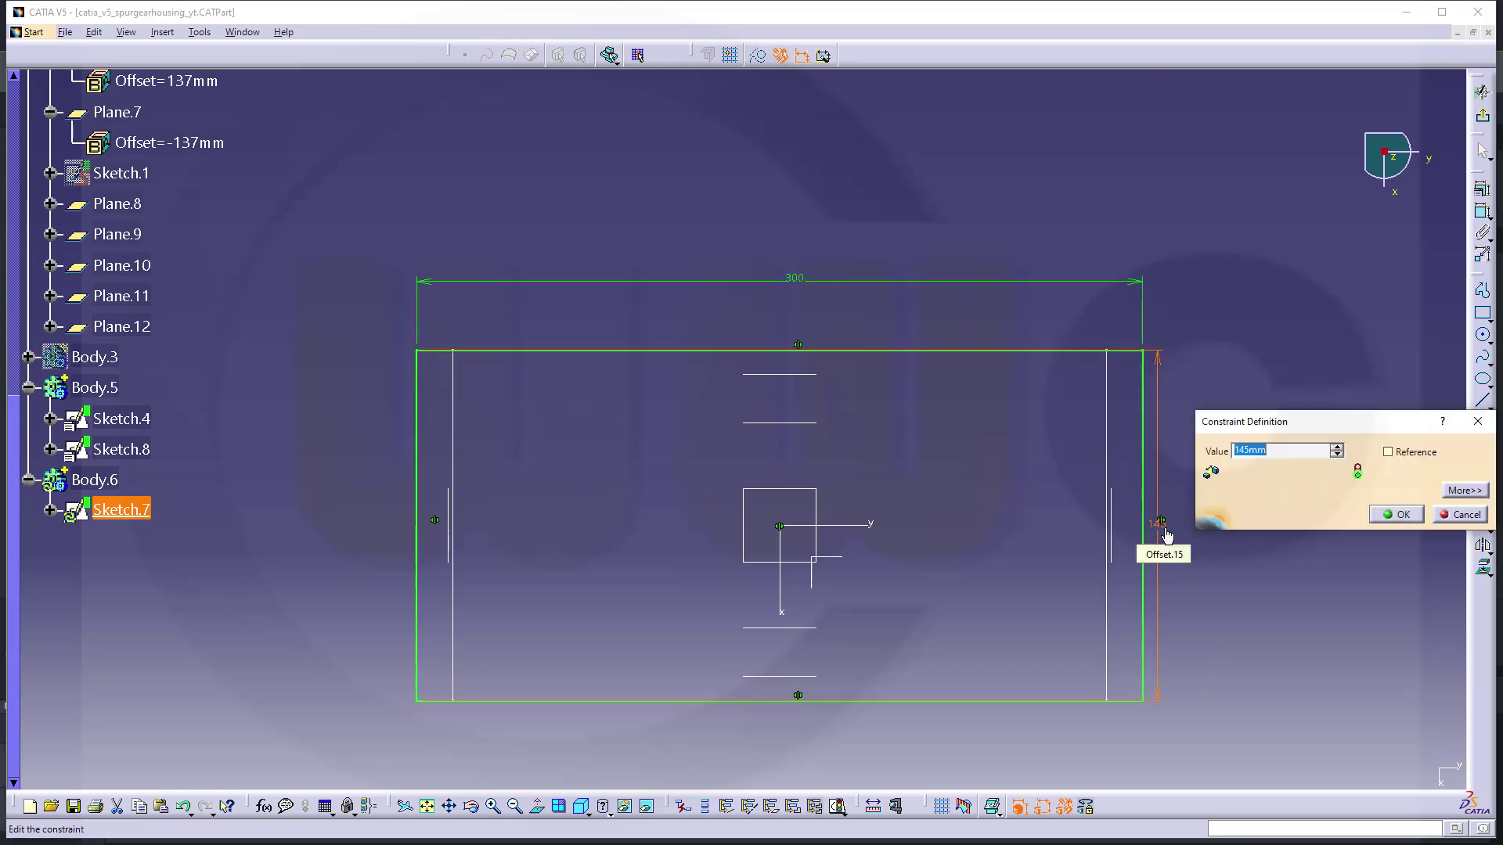
{"action": "type", "text": "110"}
{"action": "key", "text": "Return"}
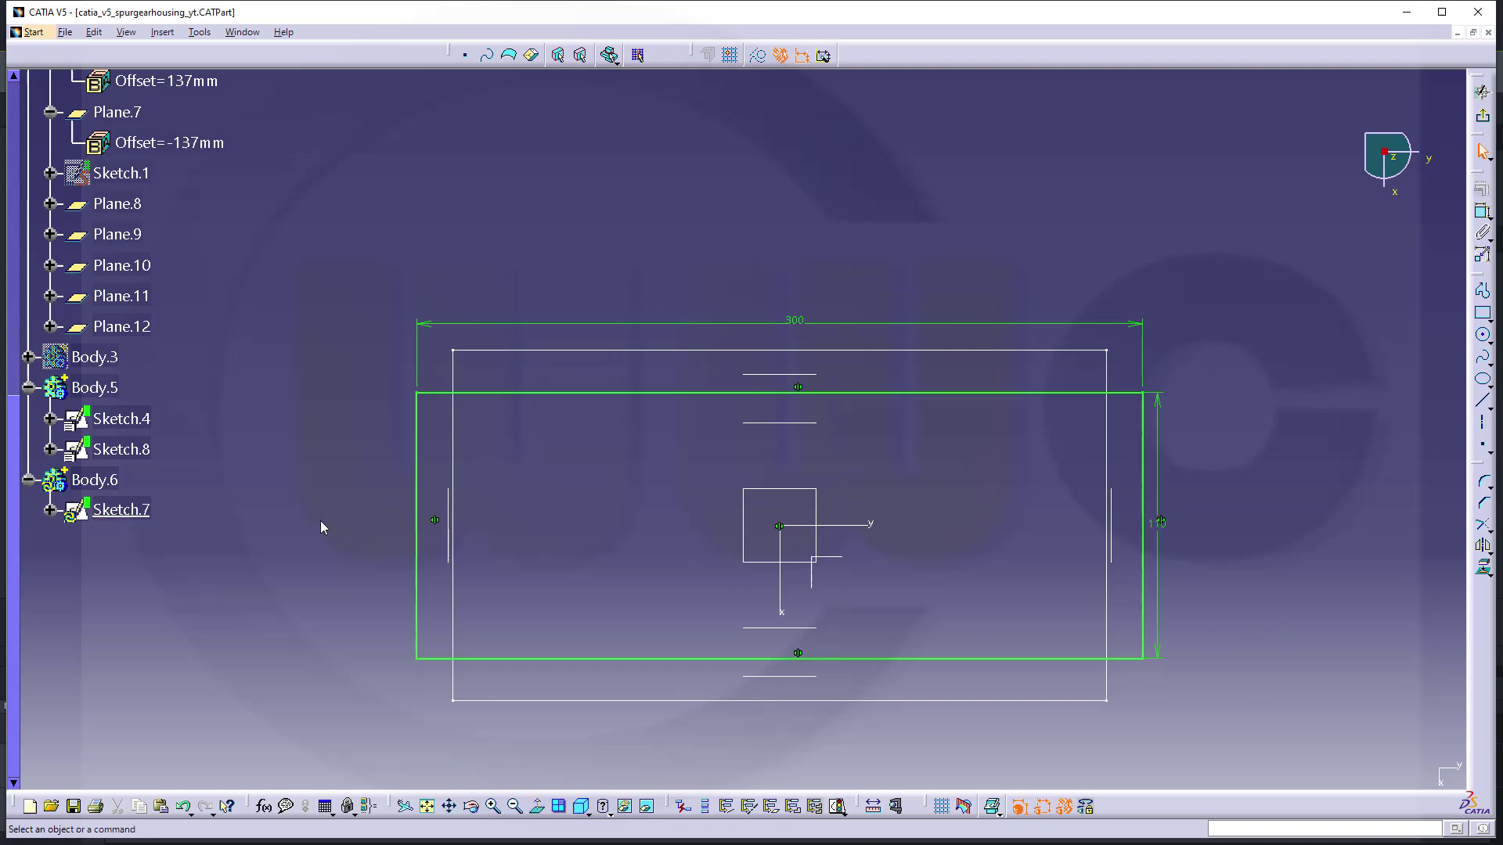
{"action": "left_click", "coordinate": [1483, 116]}
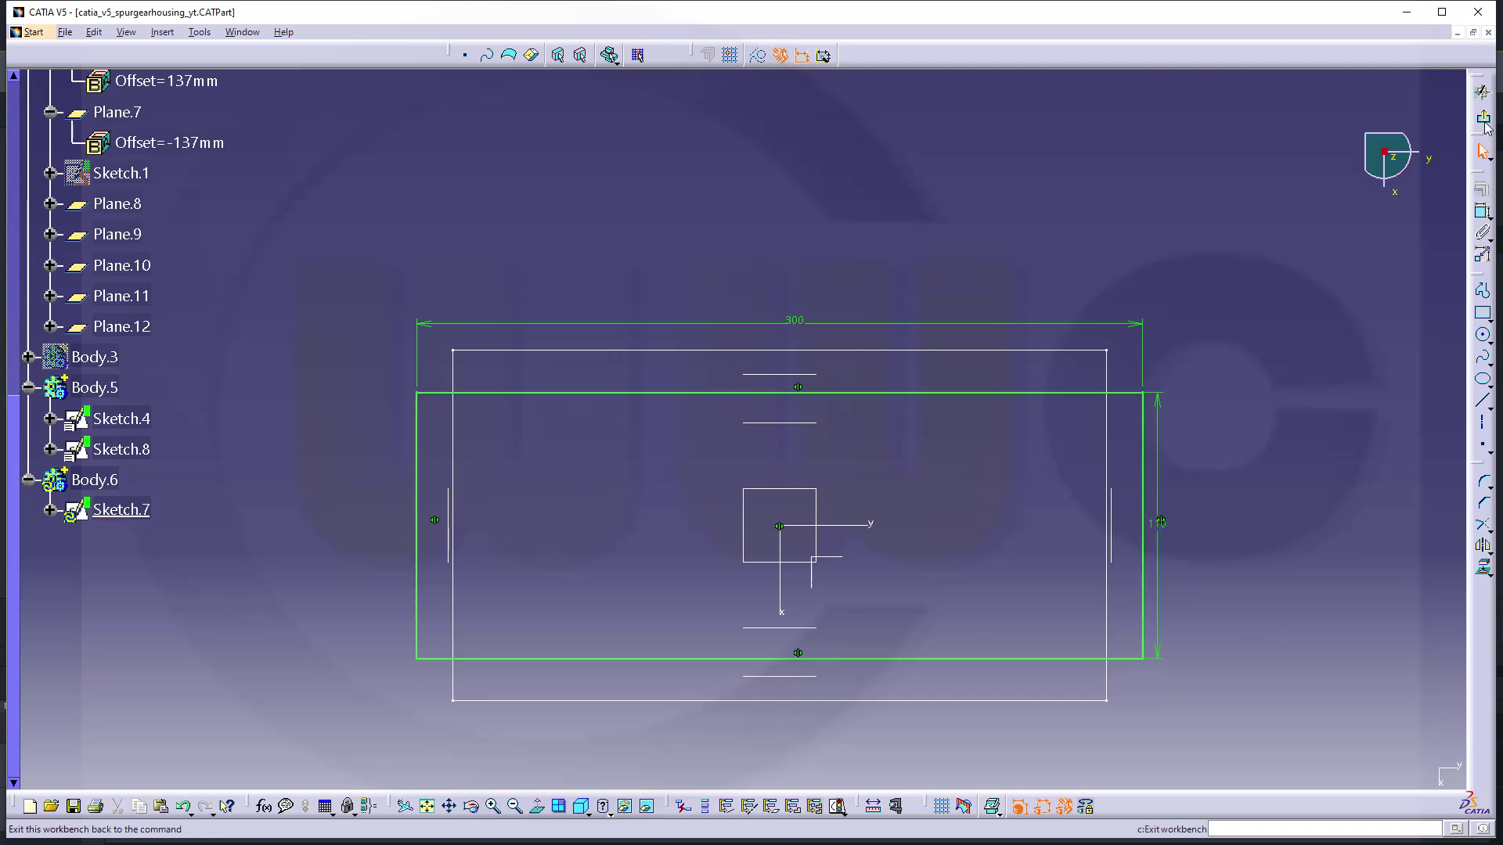
In Sketch.8, change the 270 dimension to 200 and exit the Sketcher.
{"action": "double_click", "coordinate": [138, 452]}
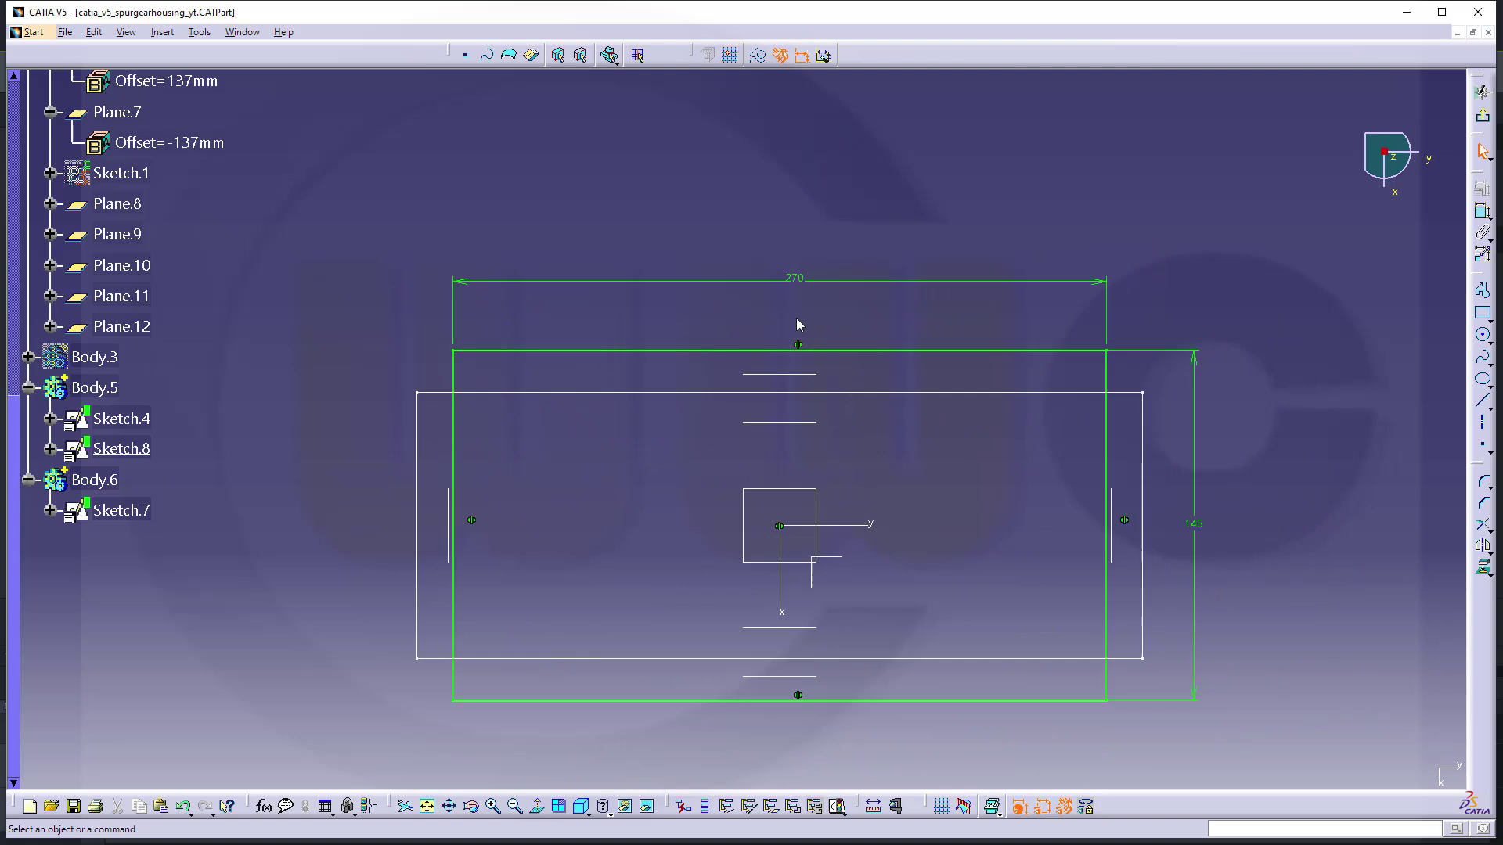
{"action": "double_click", "coordinate": [802, 278]}
{"action": "type", "text": "200"}
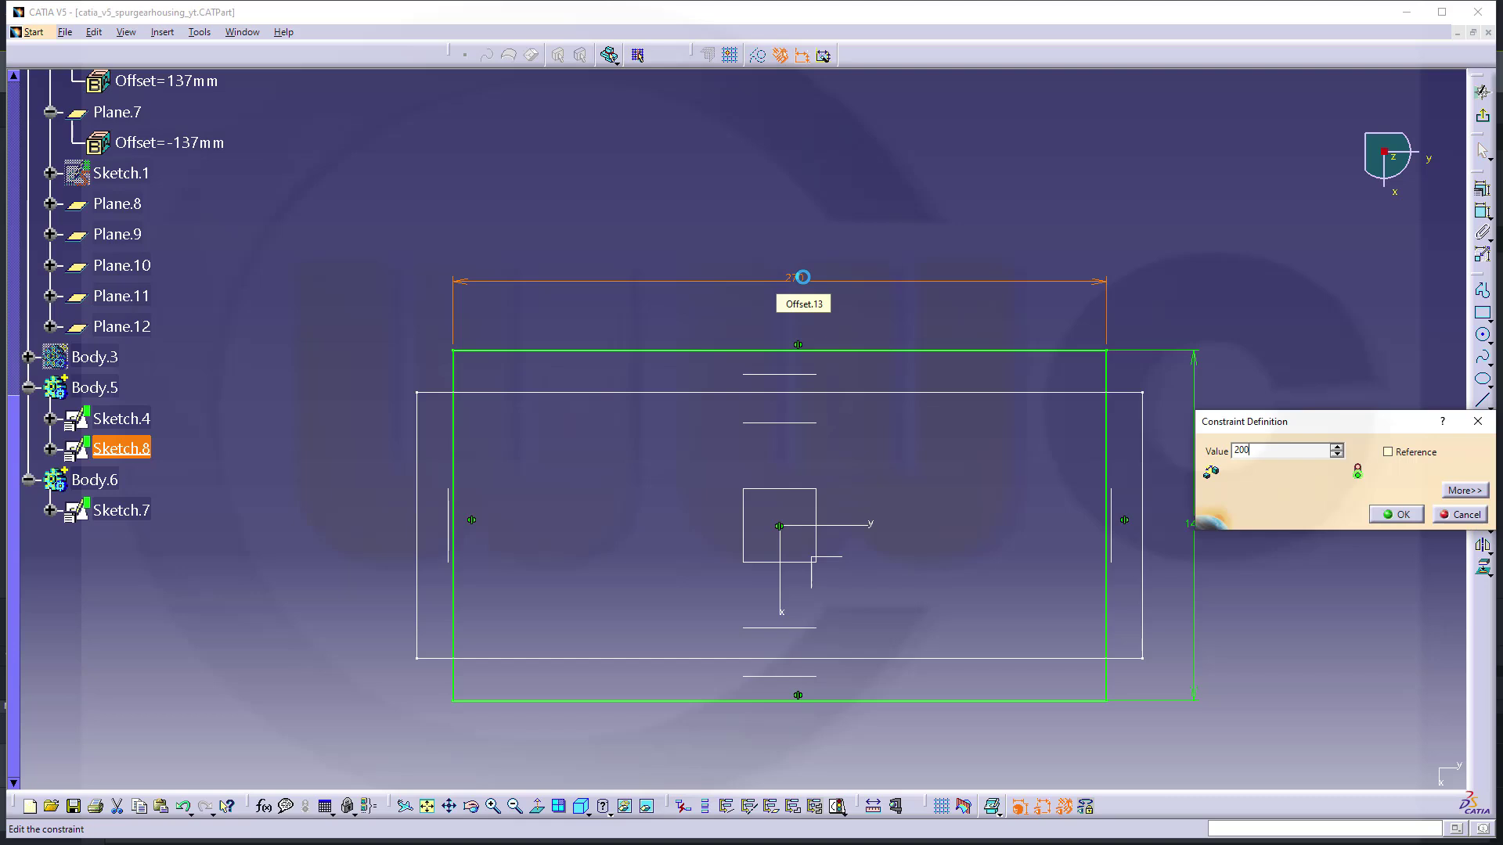
{"action": "key", "text": "Return"}
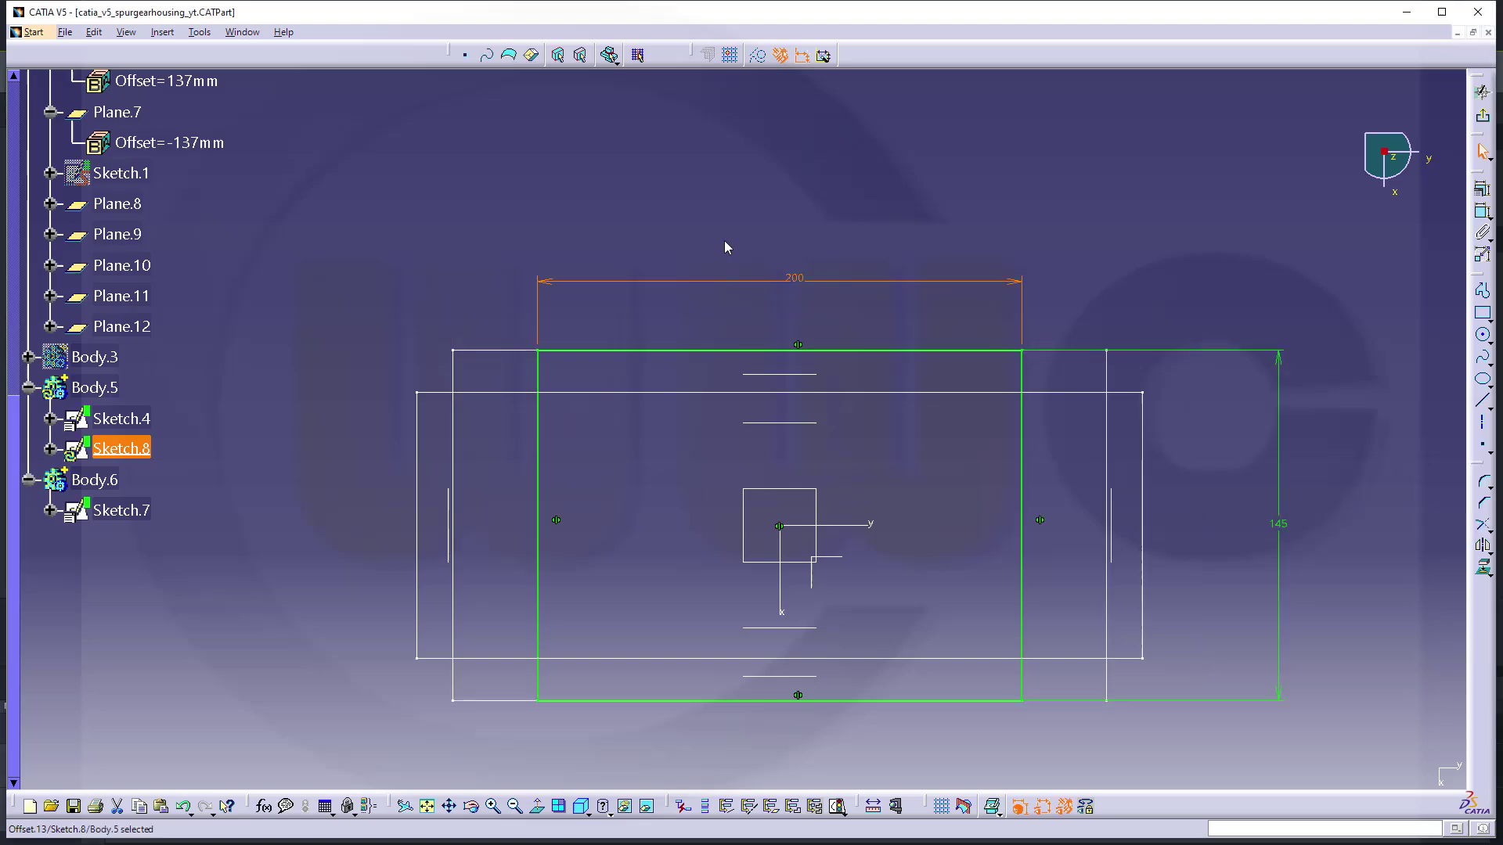
{"action": "left_click", "coordinate": [1483, 118]}
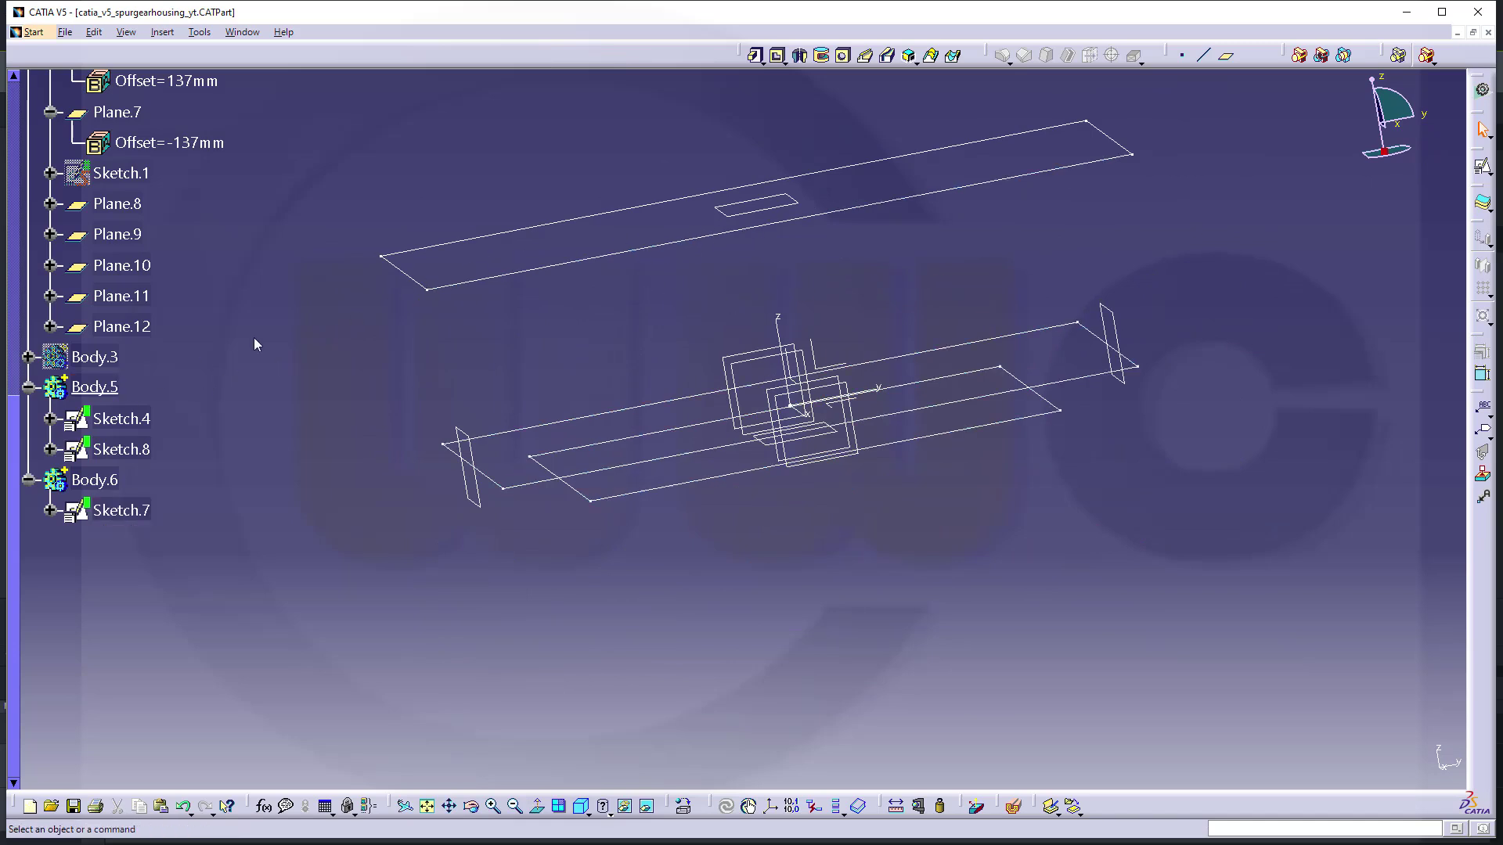
Extrude Sketch.4 the opposite way as Pad.4, limited Up to plane at Plane.3.
{"action": "left_click", "coordinate": [754, 56]}
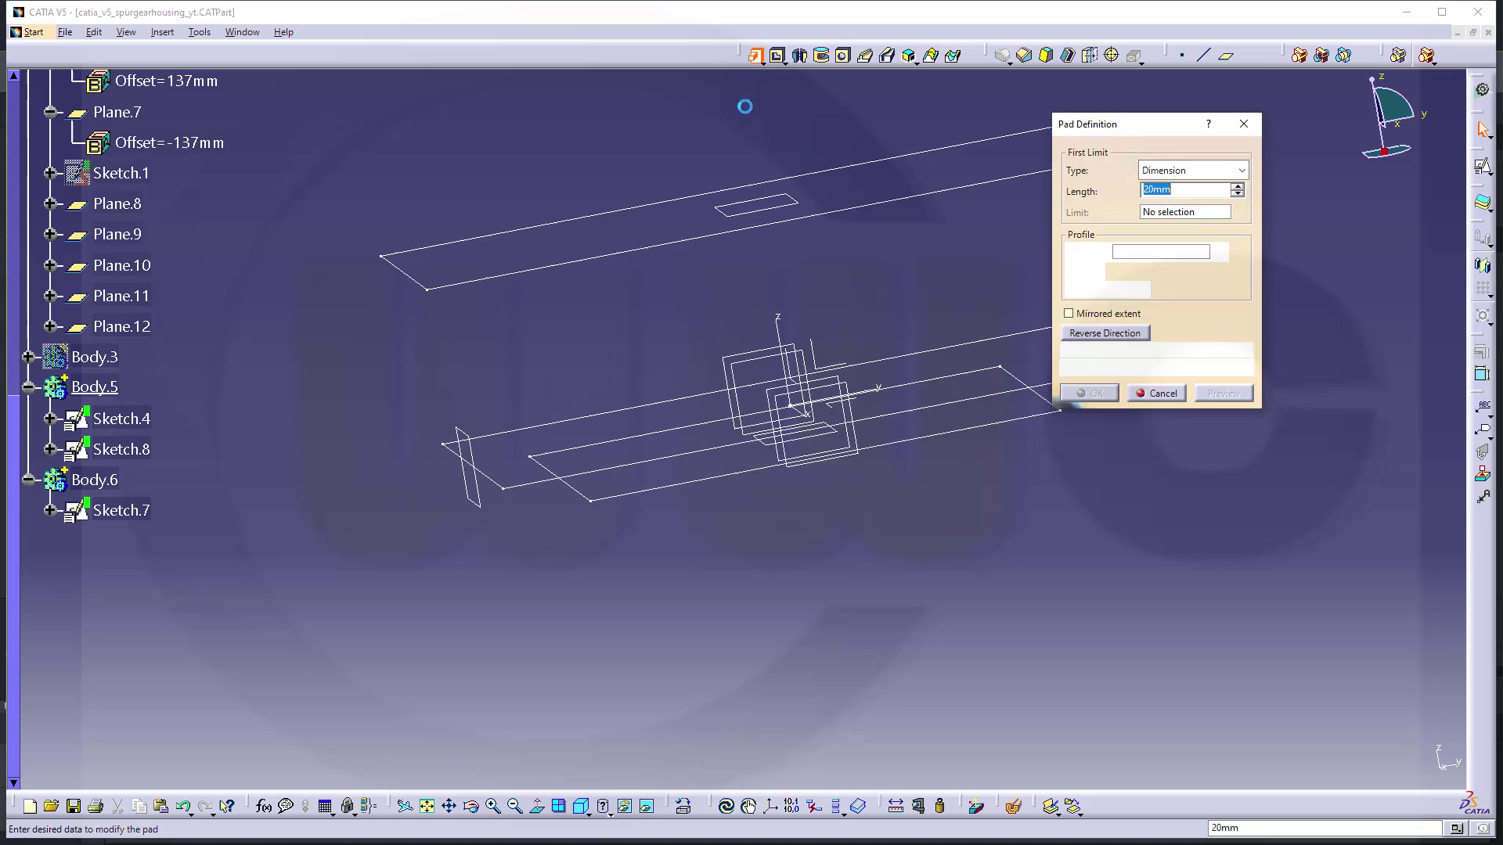
{"action": "left_click", "coordinate": [540, 490]}
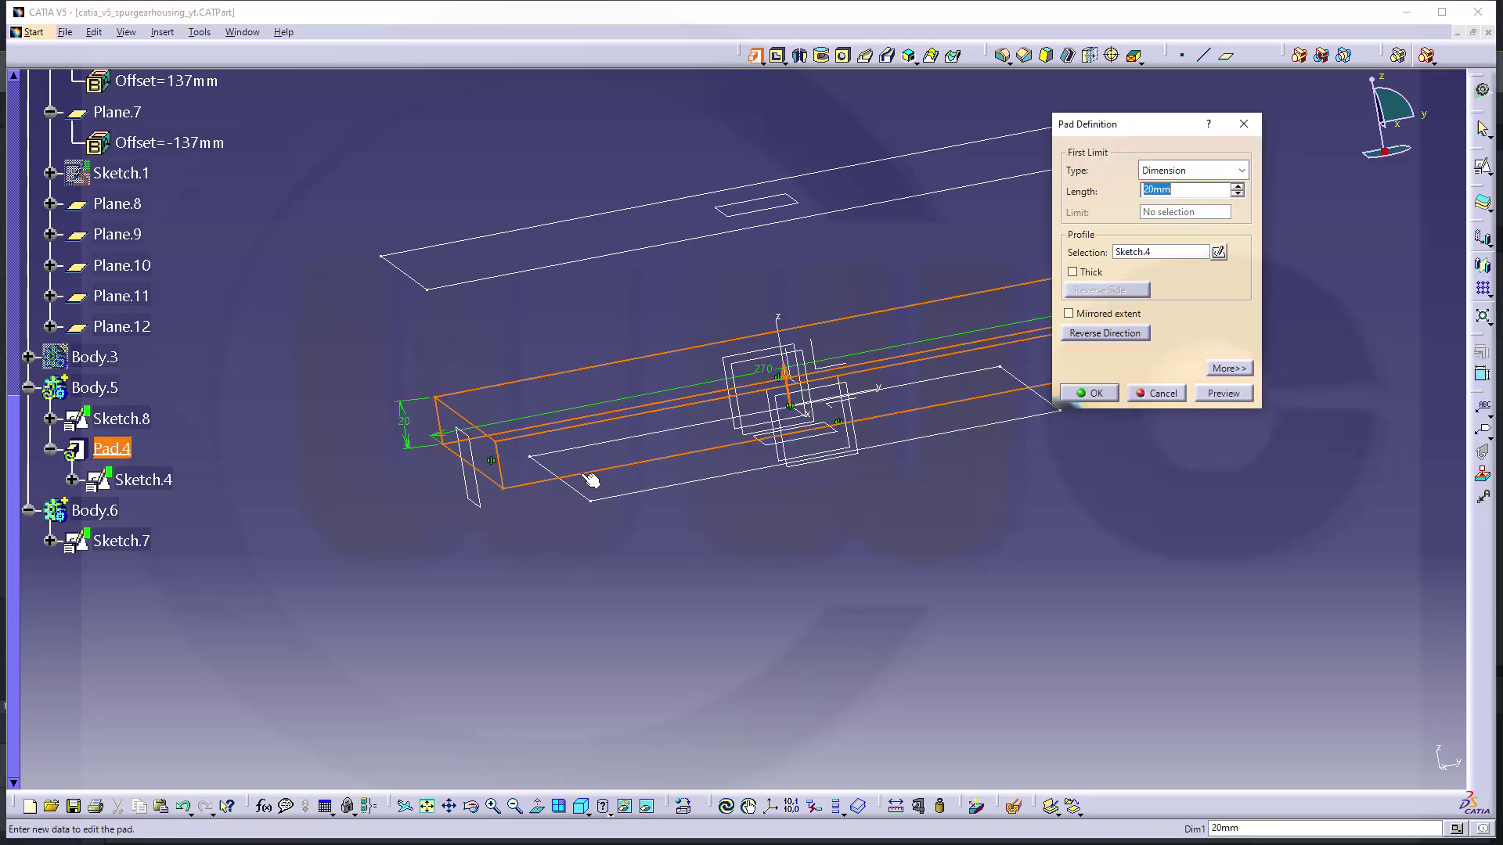
{"action": "left_click", "coordinate": [1097, 334]}
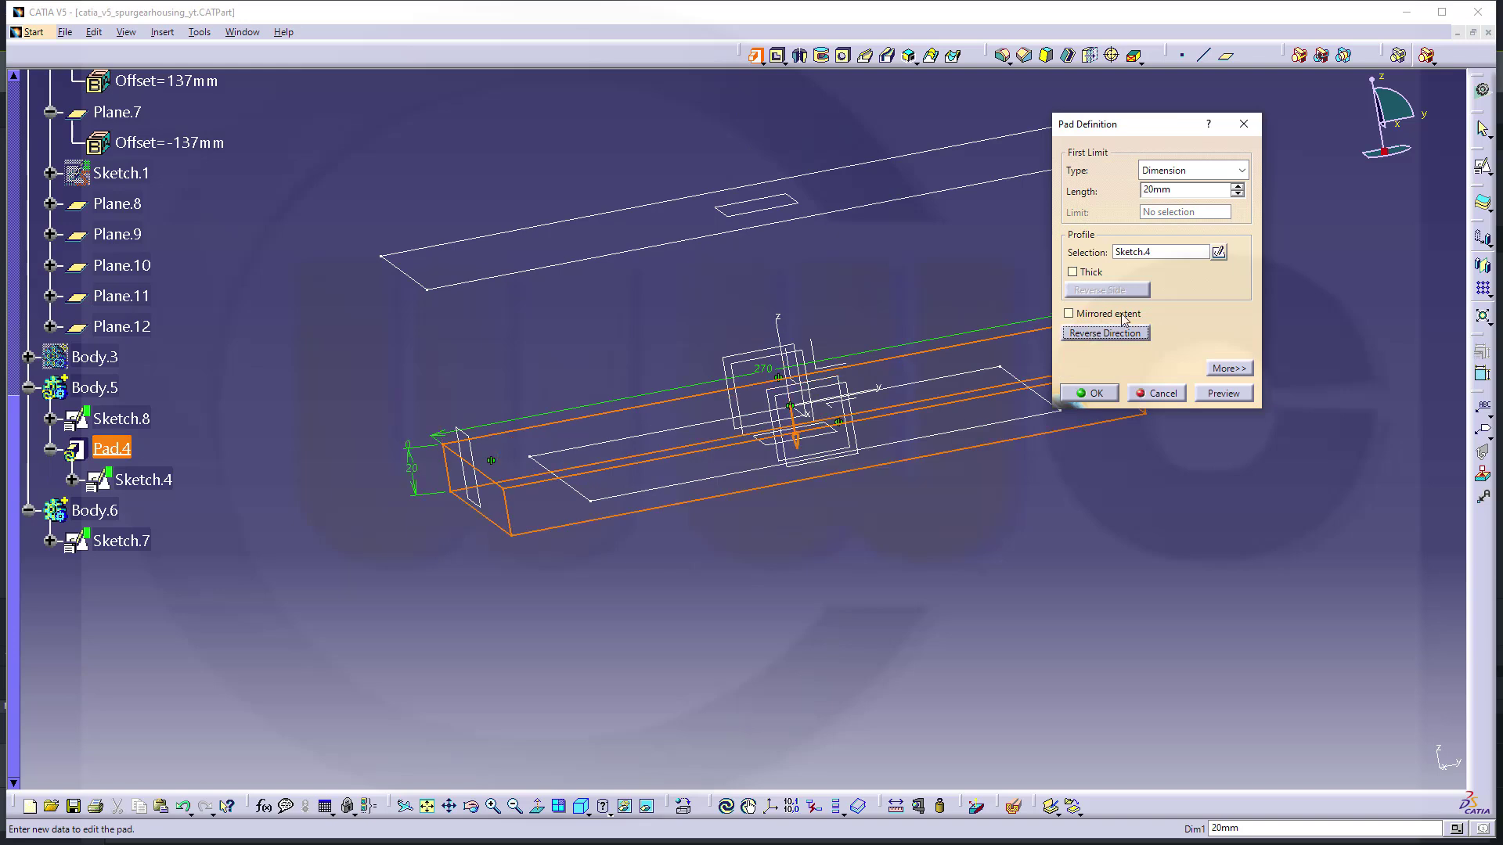
{"action": "left_click", "coordinate": [1241, 170]}
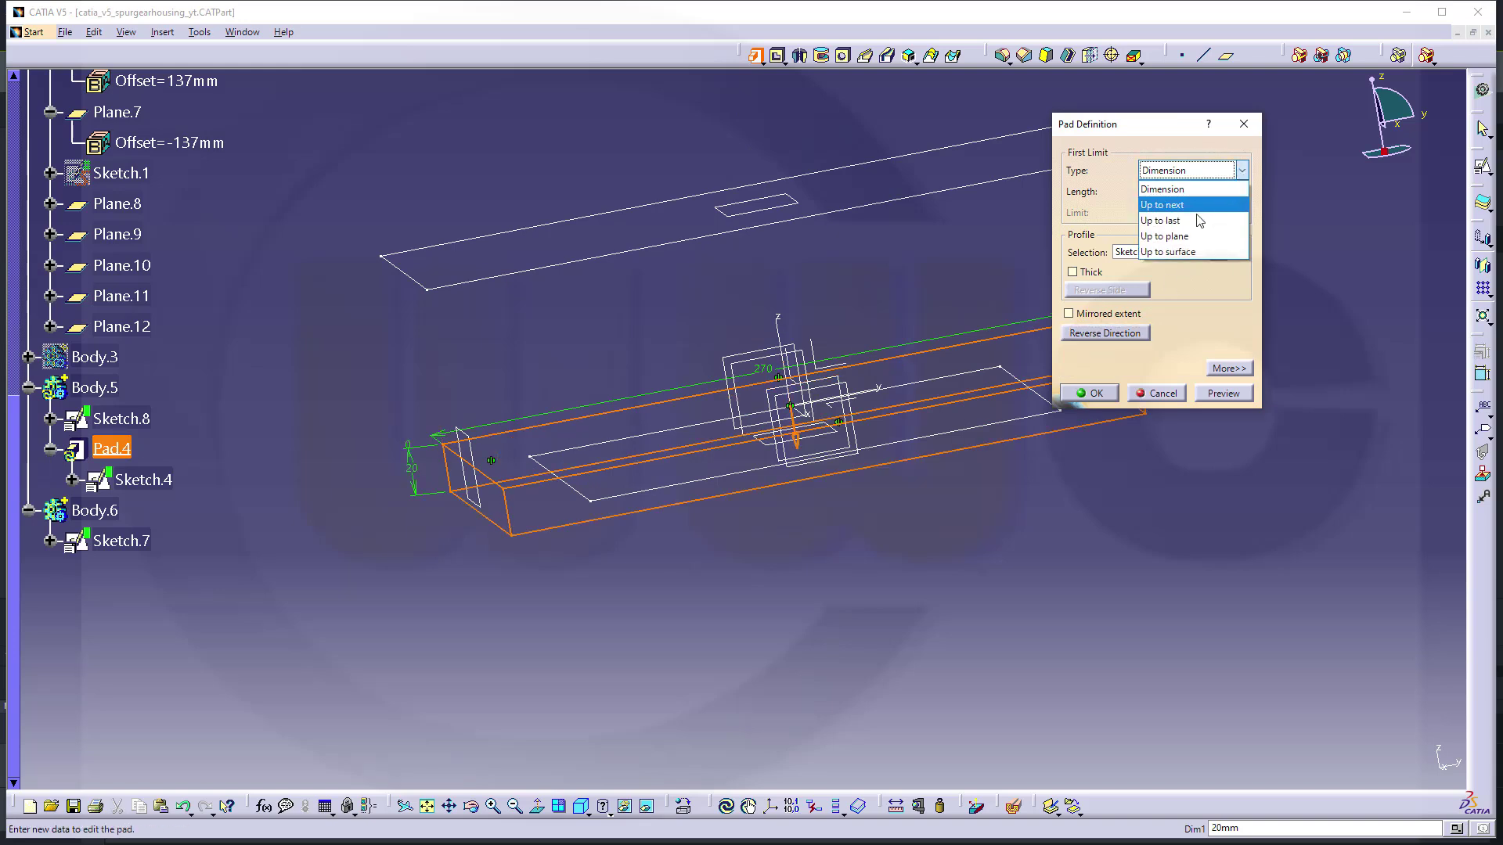
{"action": "left_click", "coordinate": [1186, 237]}
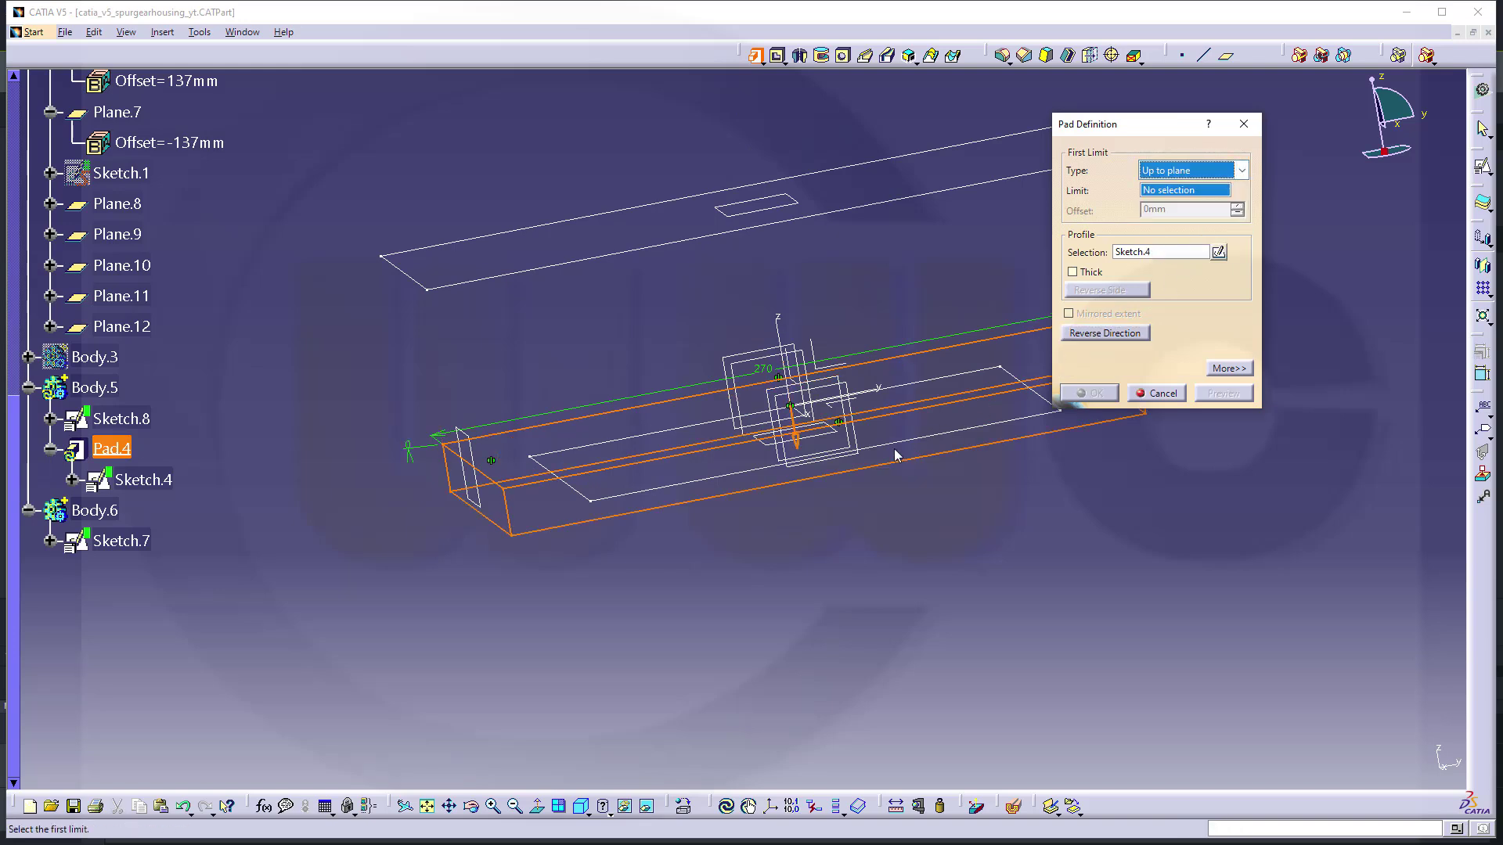
{"action": "left_click", "coordinate": [769, 444]}
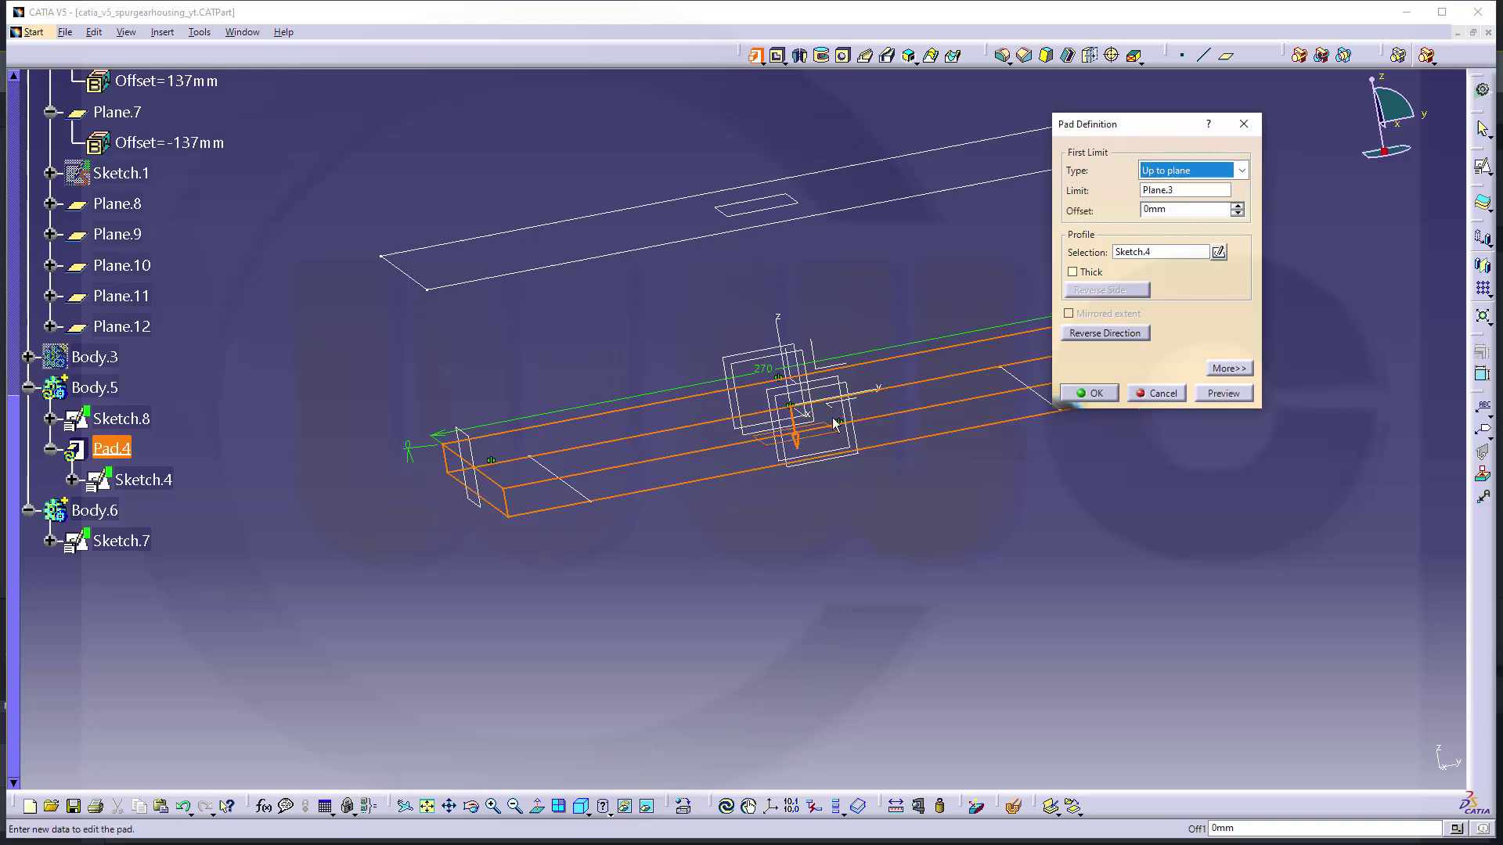
{"action": "left_click", "coordinate": [1092, 393]}
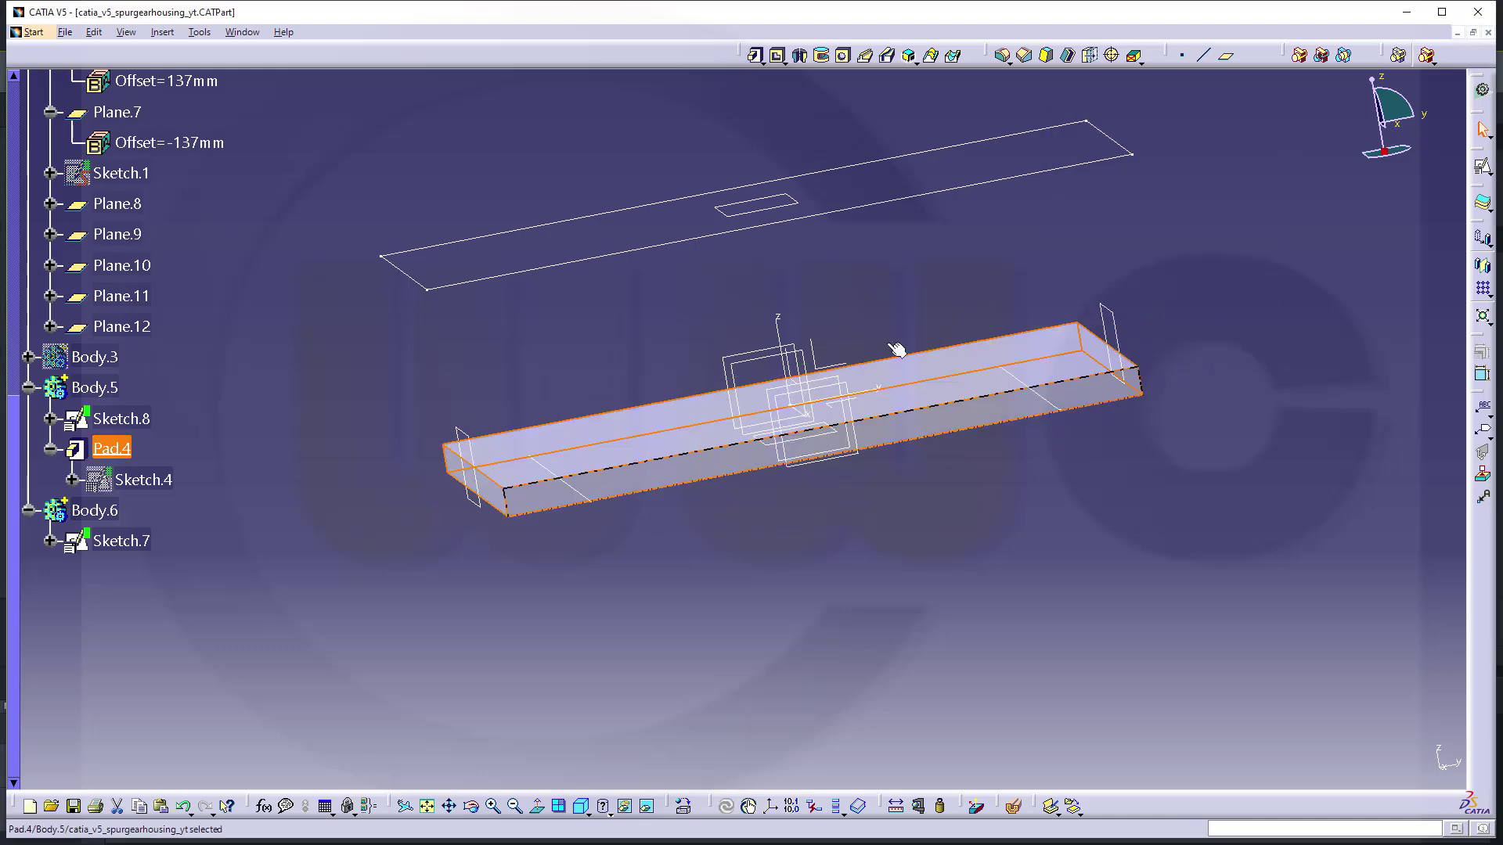
{"action": "middle_click_drag", "start_coordinate": [614, 339], "coordinate": [600, 302]}
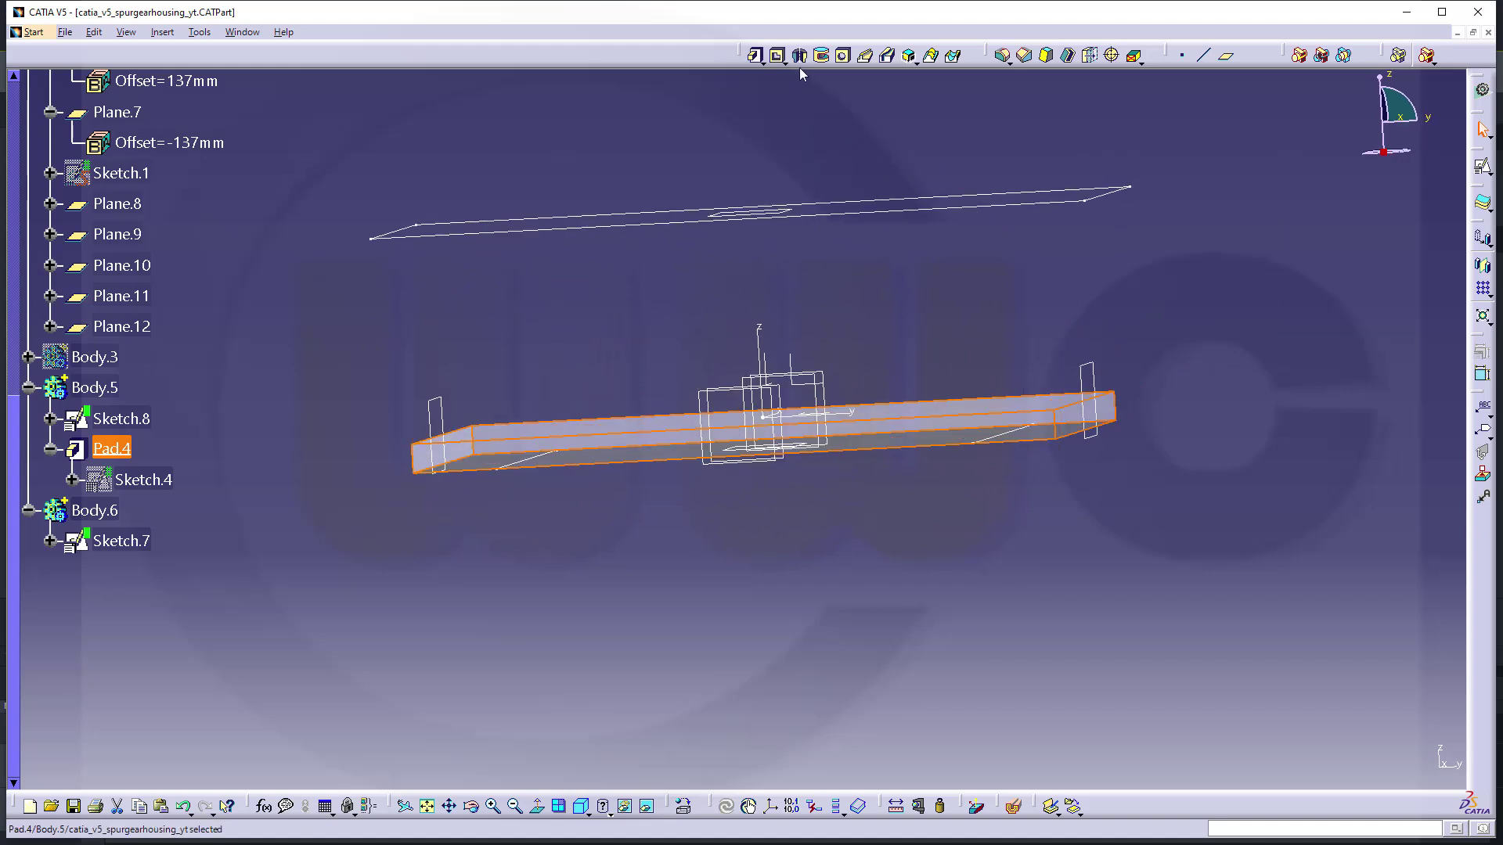
Cut Pocket.1 from Sketch.8 into Pad.4 with reversed direction and 7 mm depth.
{"action": "left_click", "coordinate": [776, 55]}
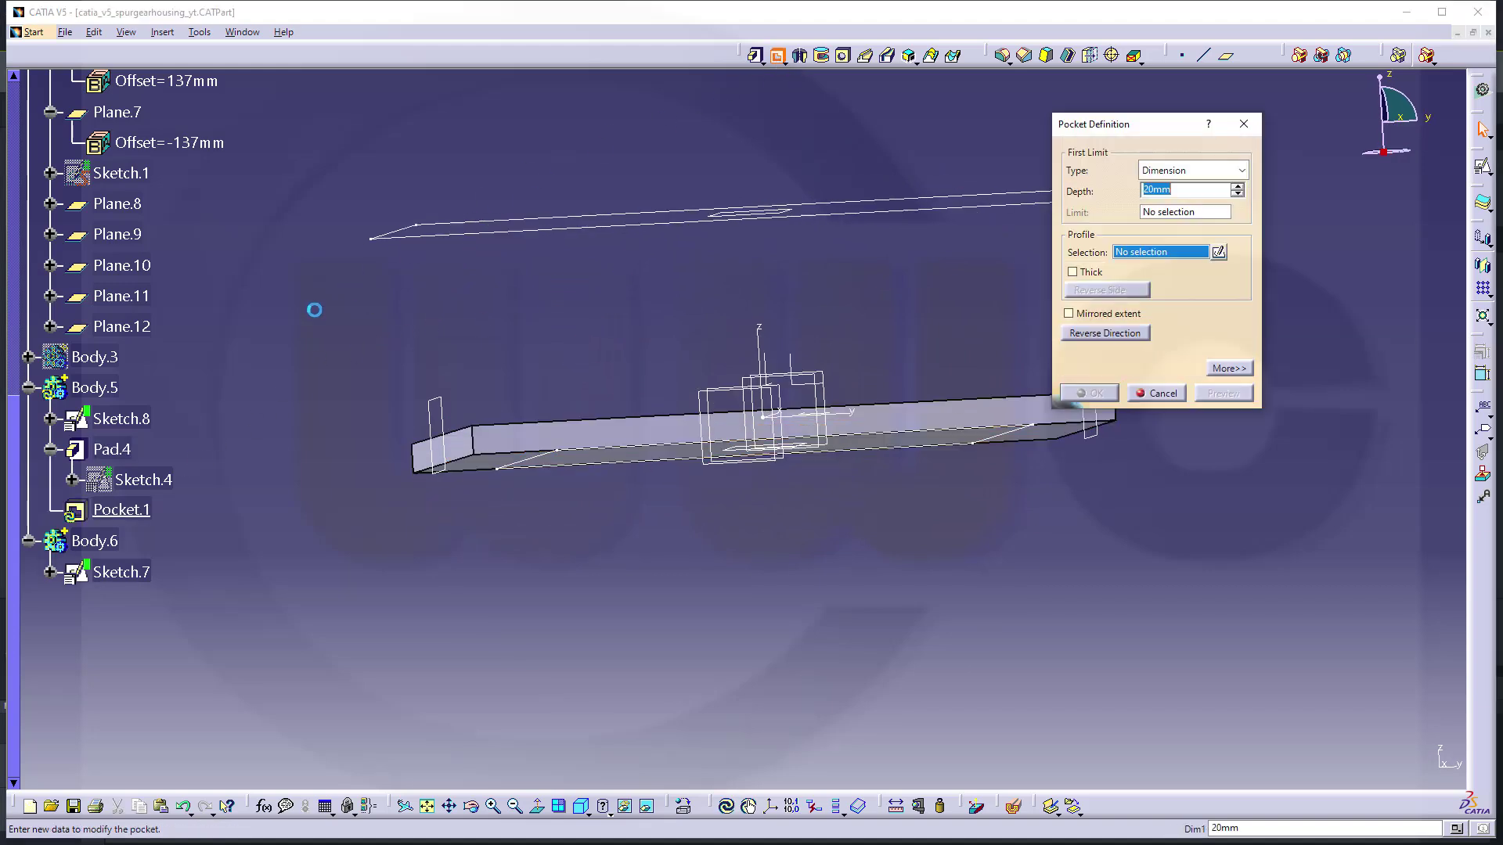
{"action": "left_click", "coordinate": [145, 420]}
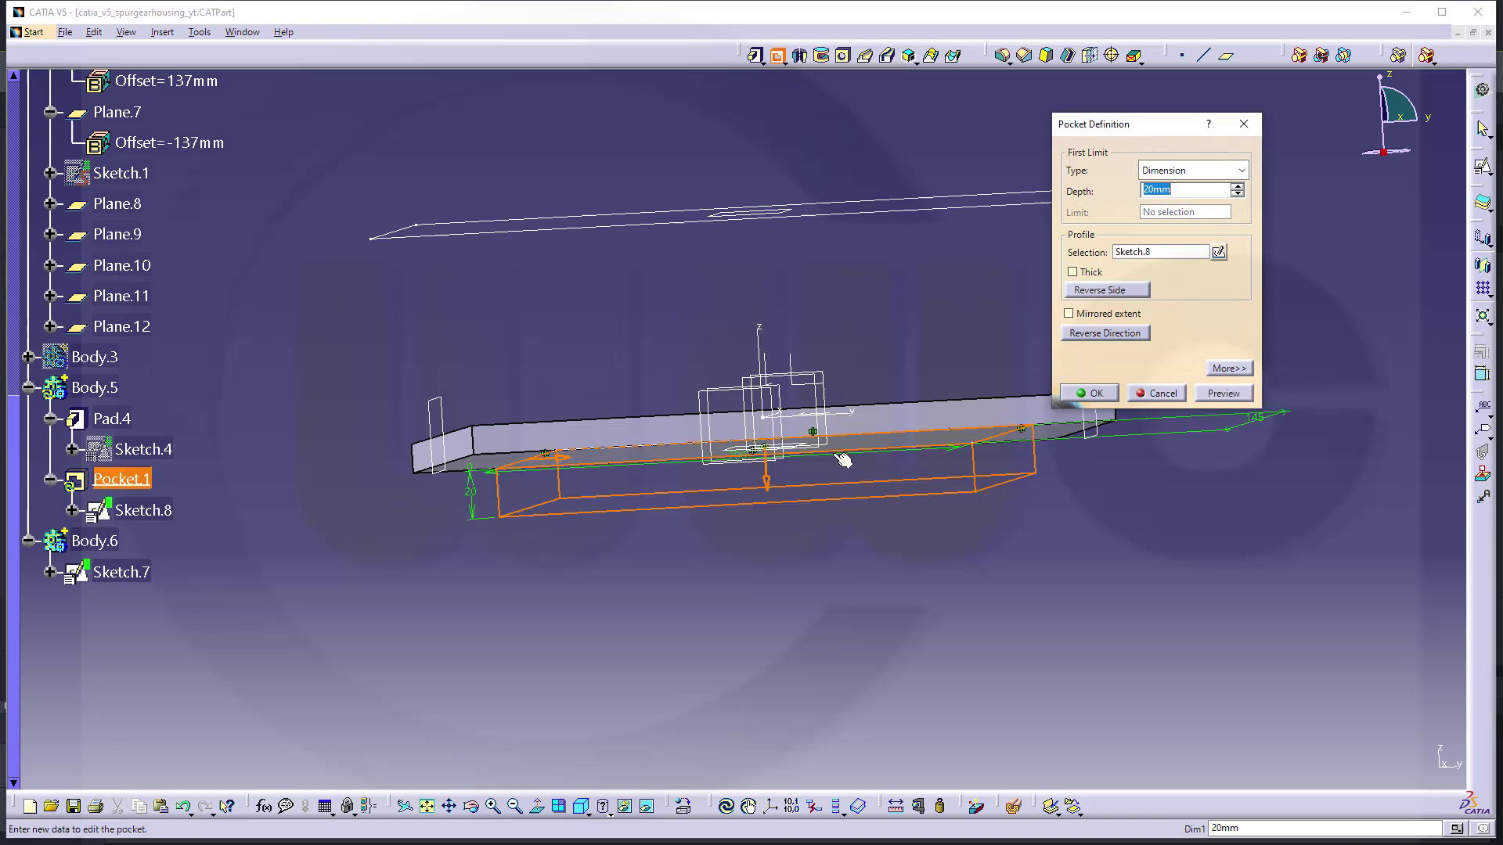
{"action": "left_click", "coordinate": [1094, 291]}
{"action": "left_click", "coordinate": [1106, 292]}
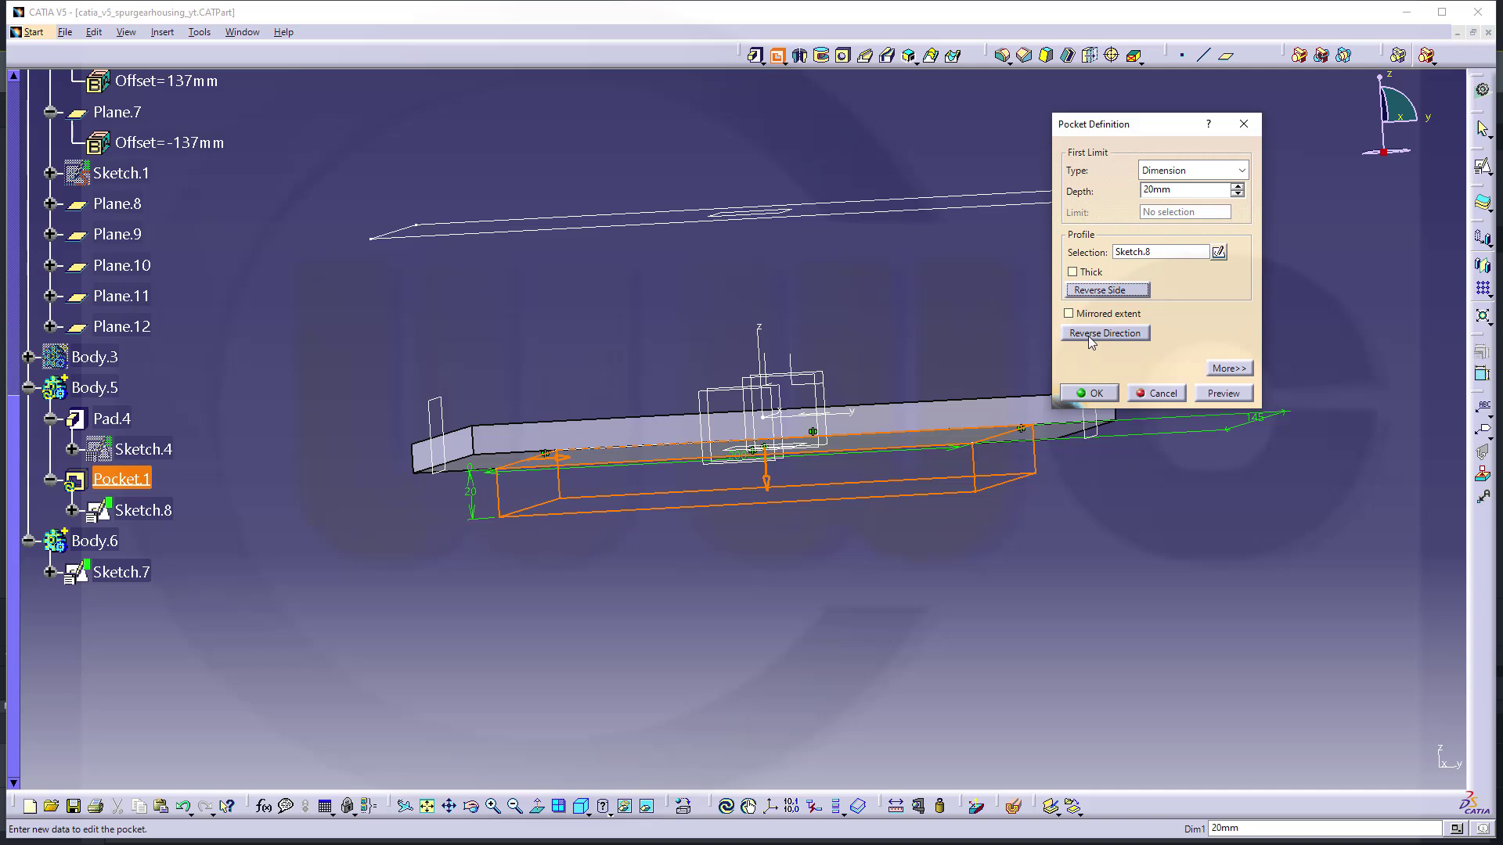
{"action": "left_click", "coordinate": [1090, 334]}
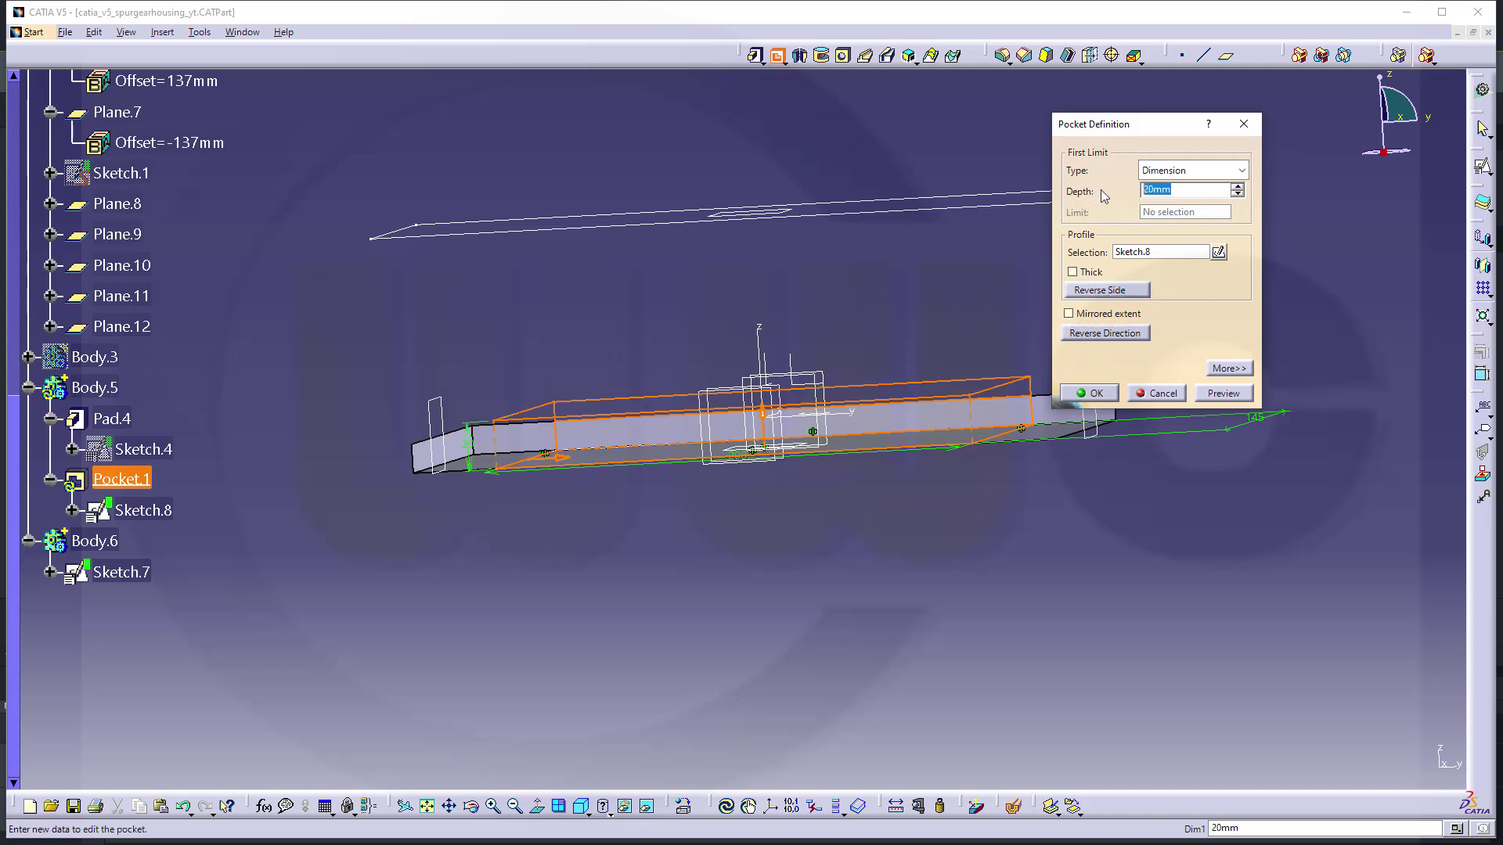
{"action": "type", "text": "7"}
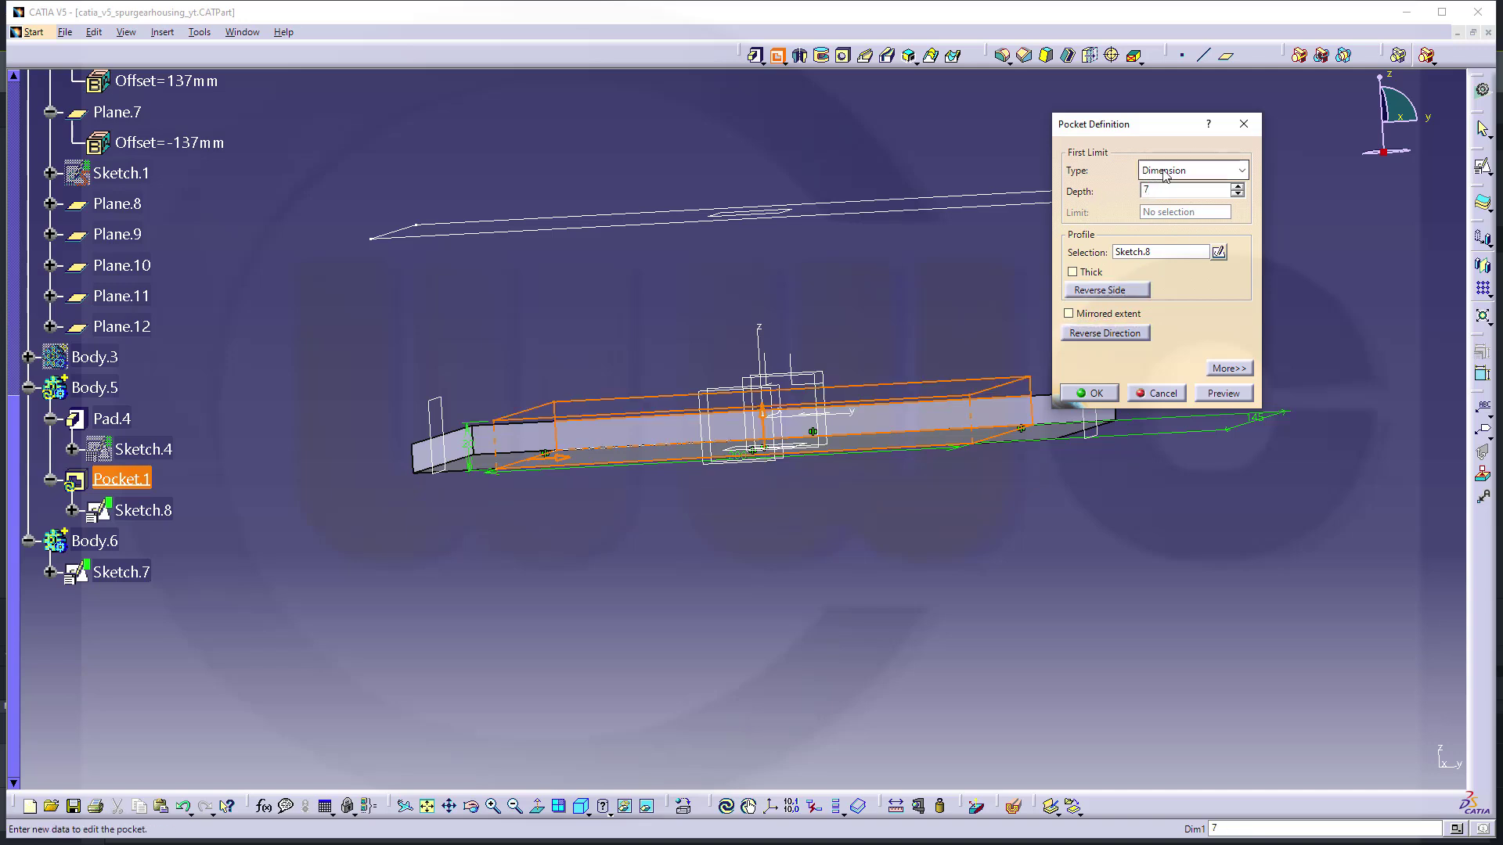
{"action": "left_click", "coordinate": [1110, 393]}
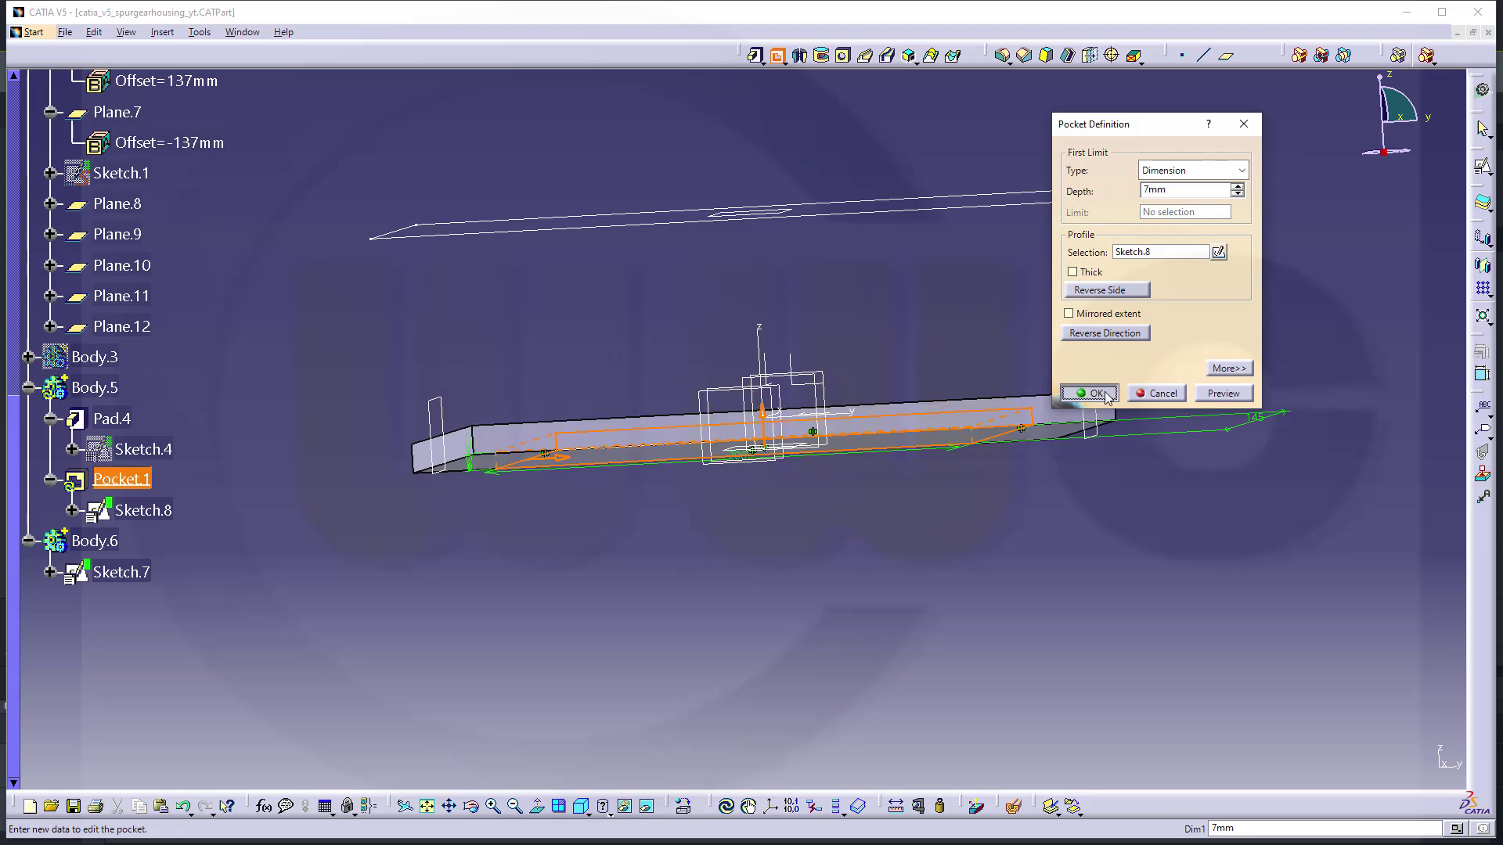
{"action": "left_click", "coordinate": [931, 350]}
{"action": "middle_click_drag", "start_coordinate": [789, 312], "coordinate": [680, 345]}
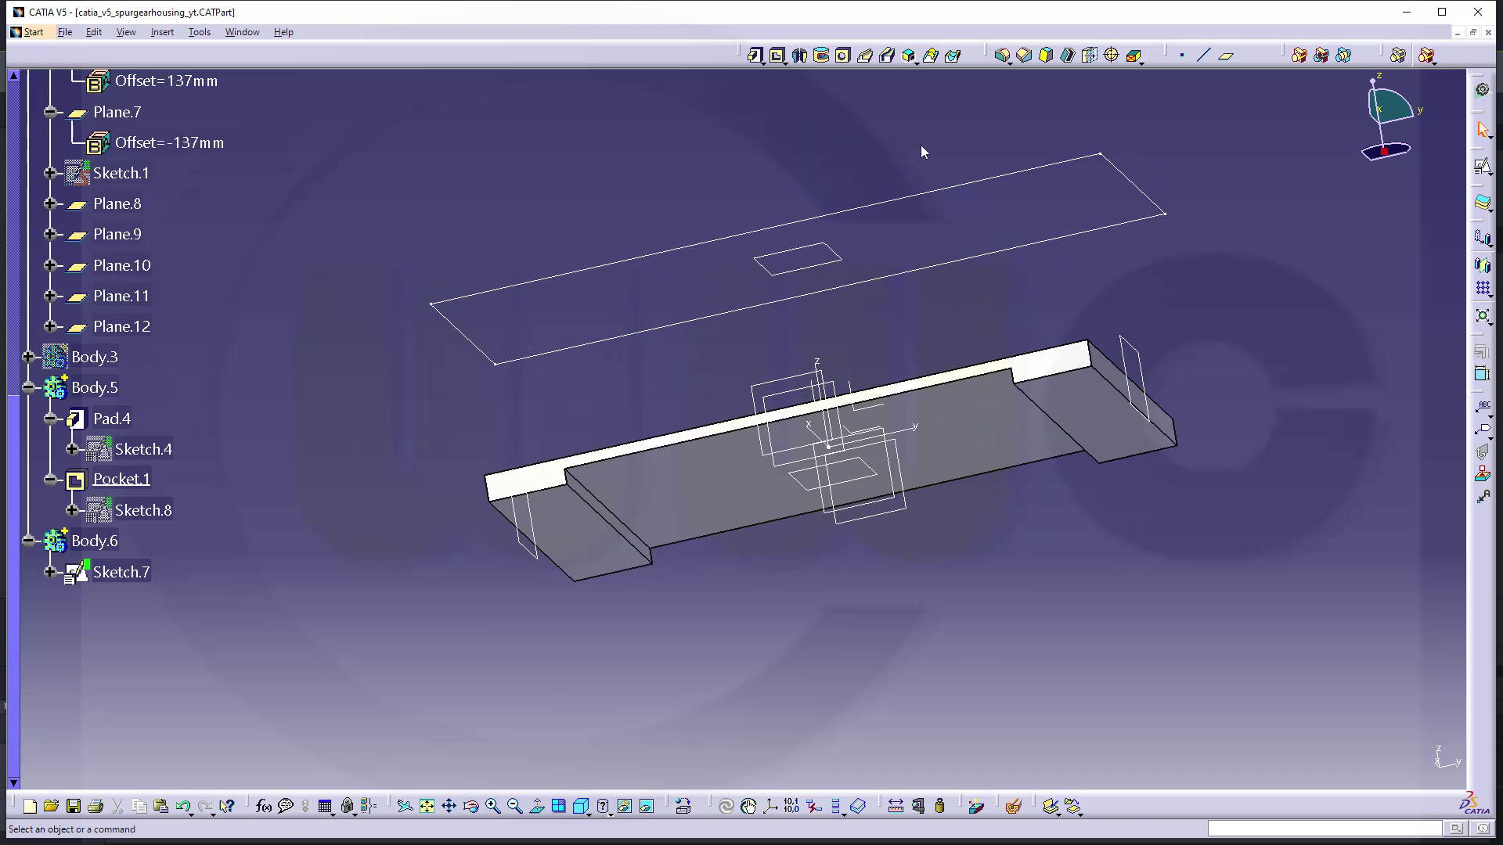
Start a Draft Angle feature with a 45° angle.
{"action": "left_click", "coordinate": [1045, 61]}
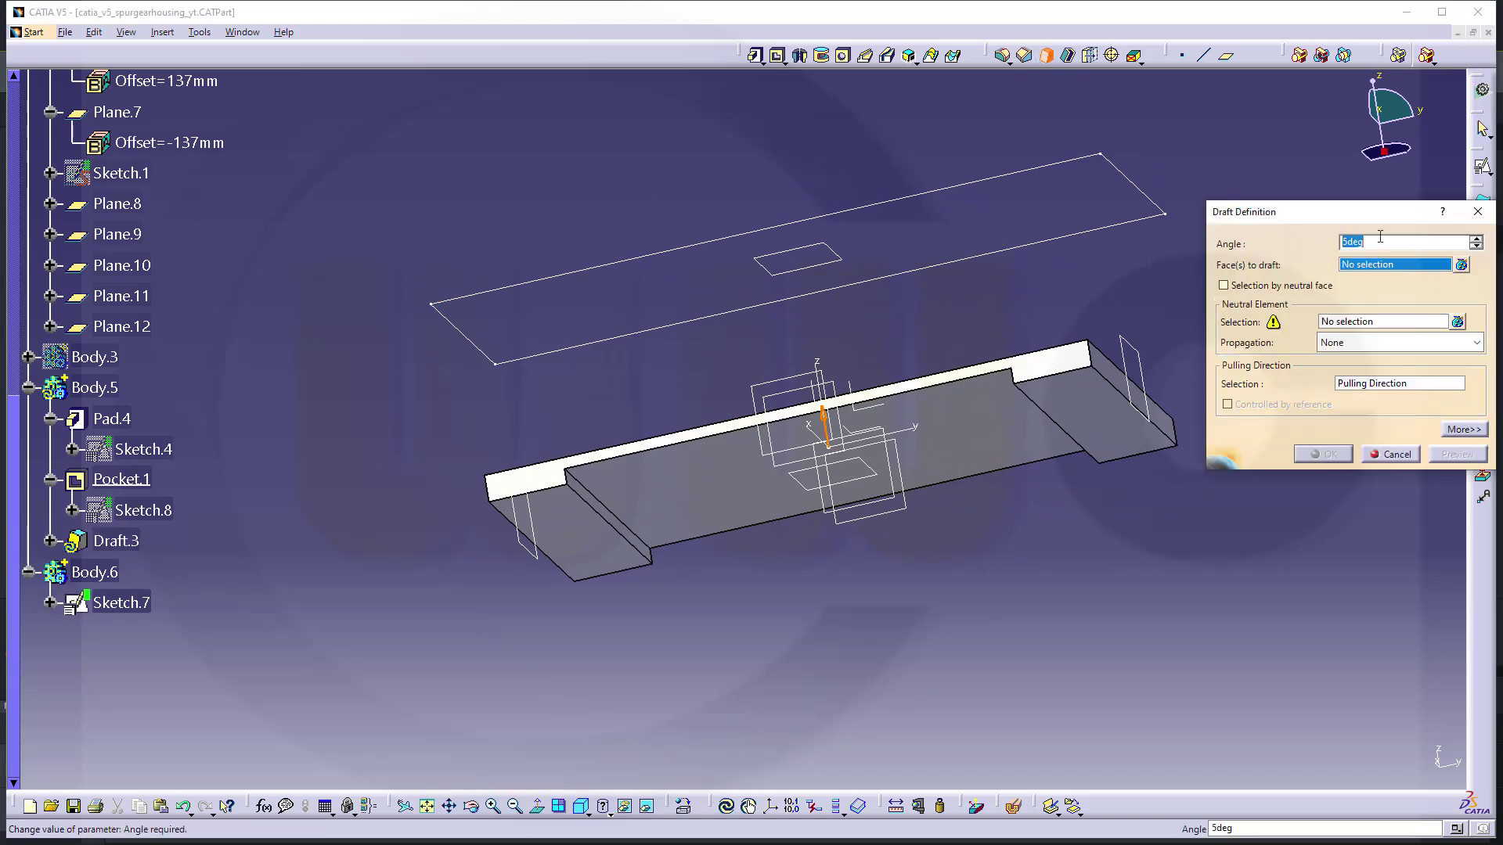
{"action": "type", "text": "45"}
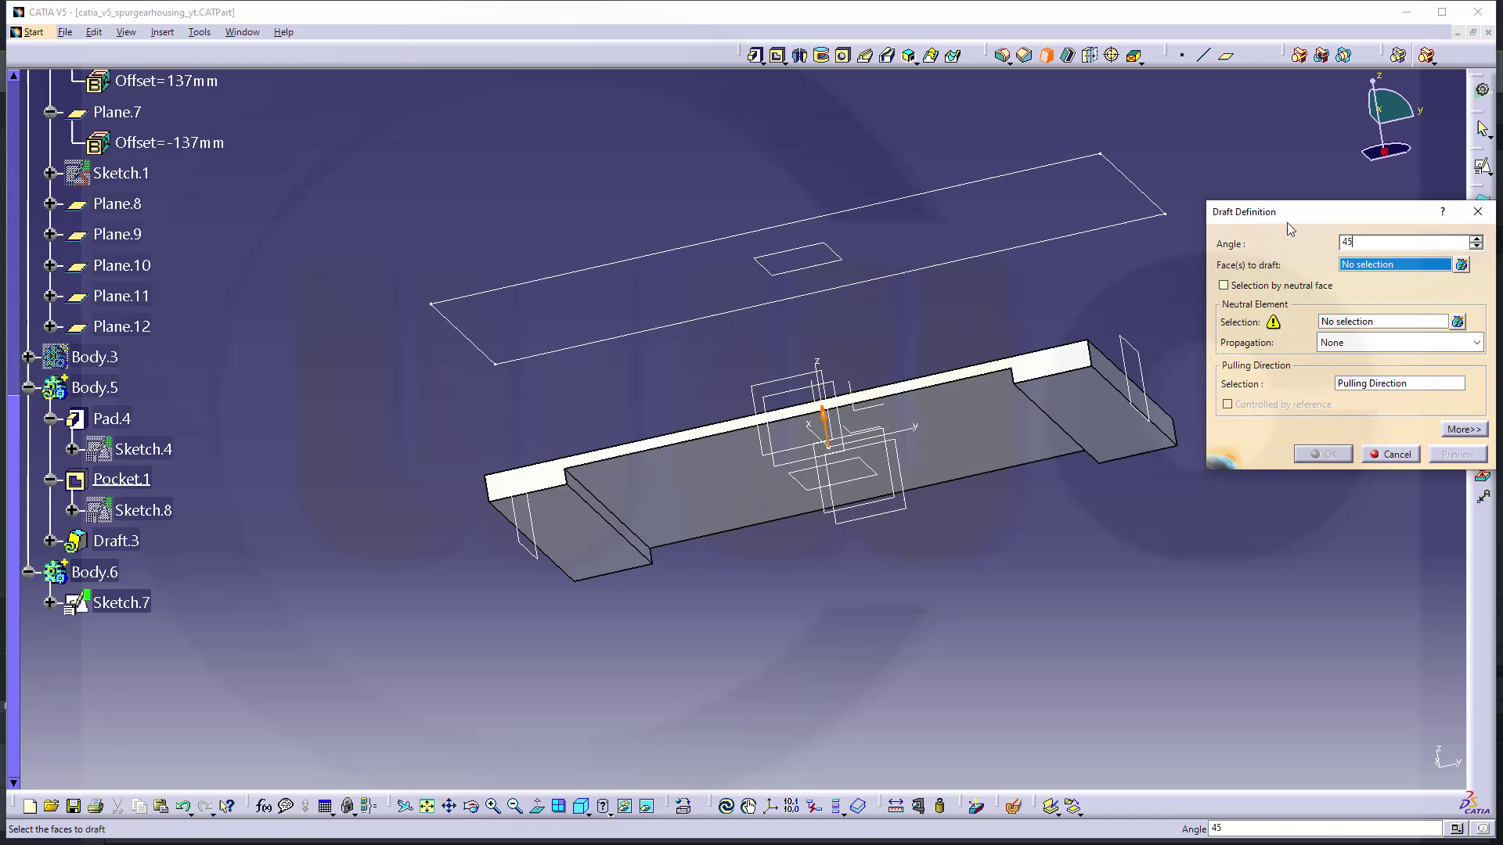
{"action": "key", "text": "Return"}
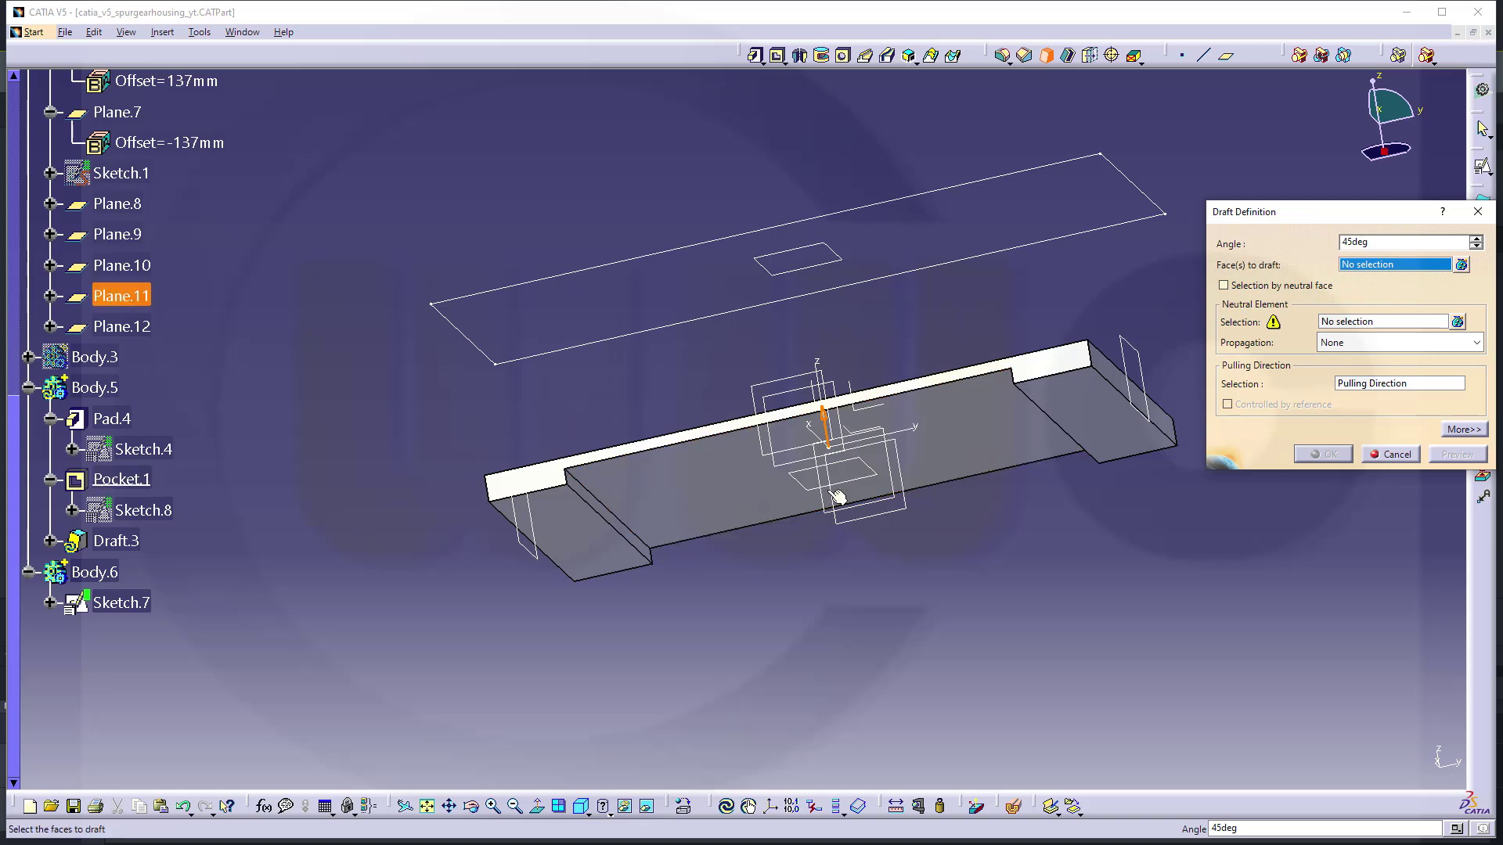
Select both pocket end faces as the faces to draft.
{"action": "middle_click_drag", "start_coordinate": [701, 601], "coordinate": [548, 572]}
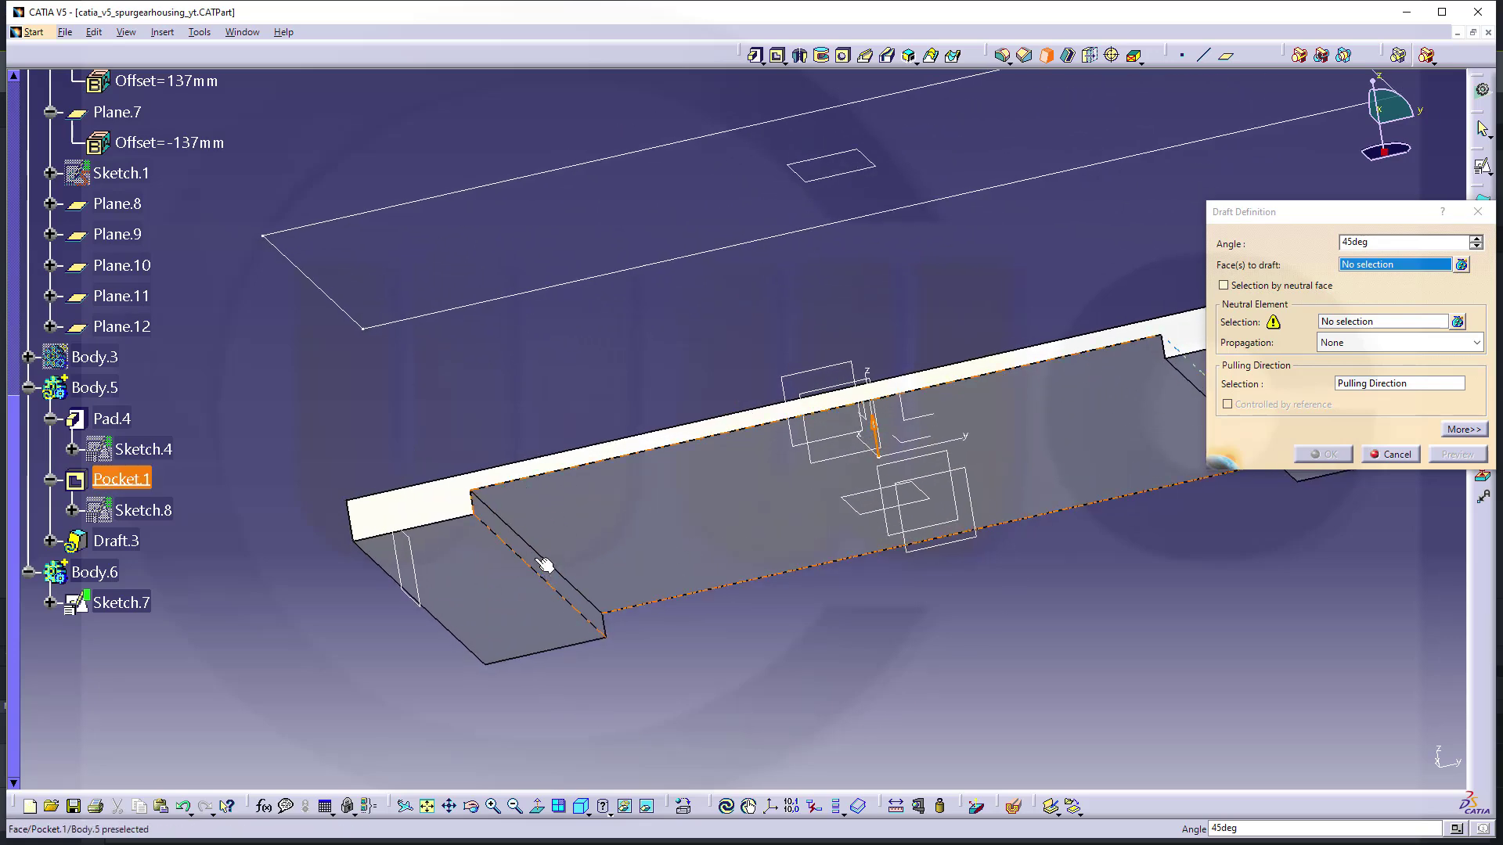
{"action": "middle_click_drag", "start_coordinate": [607, 606], "coordinate": [554, 607]}
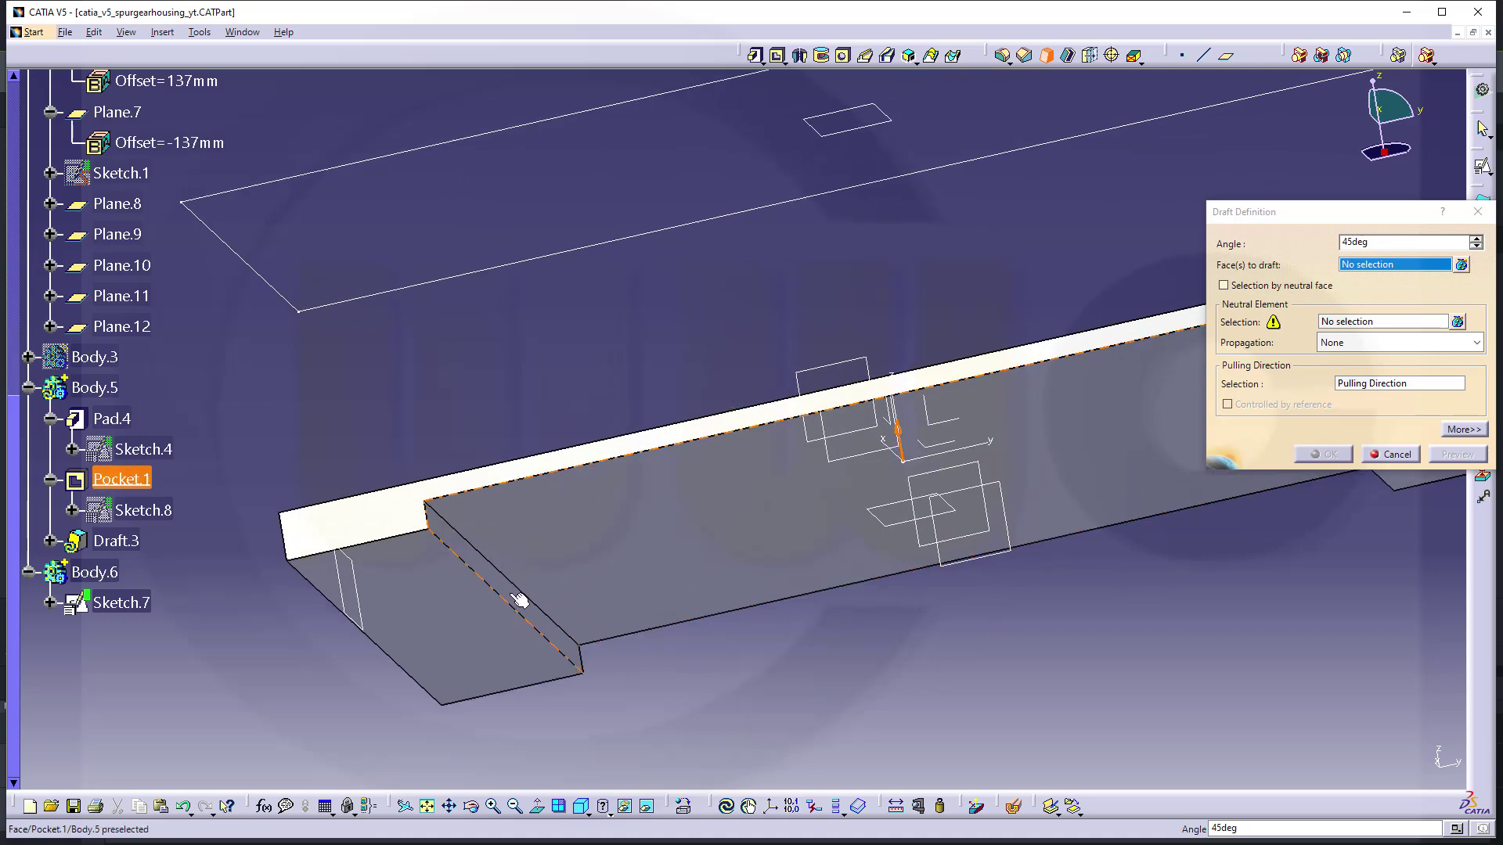
{"action": "left_click", "coordinate": [519, 601]}
{"action": "middle_click_drag", "start_coordinate": [735, 465], "coordinate": [768, 472]}
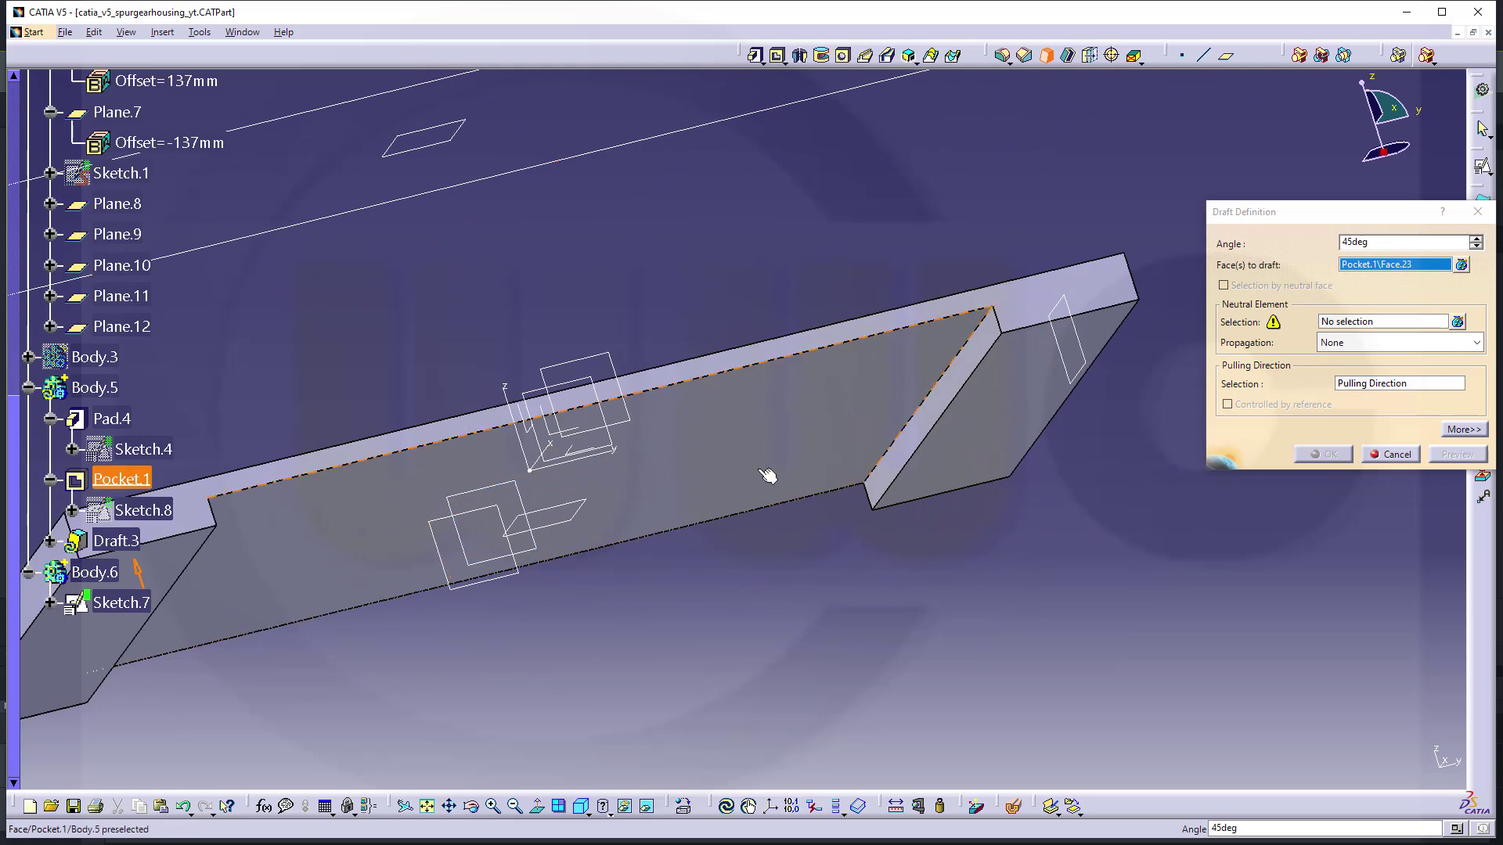
{"action": "left_click", "coordinate": [943, 411]}
{"action": "middle_click_drag", "start_coordinate": [896, 389], "coordinate": [616, 327]}
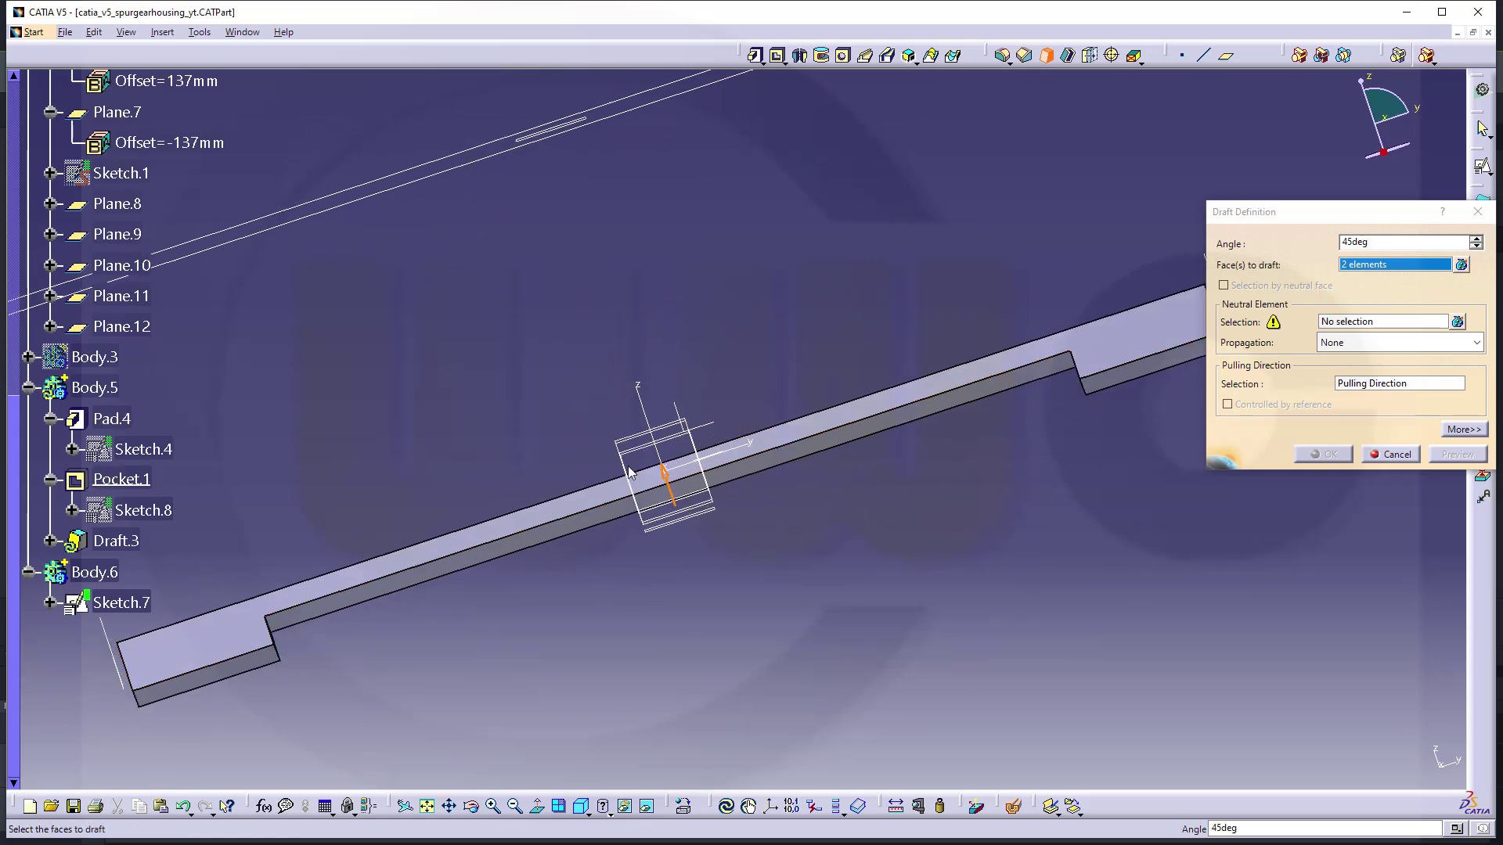
Use the pocket face as neutral element, flip pulling direction downward, and build Draft.3.
{"action": "left_click", "coordinate": [1354, 326]}
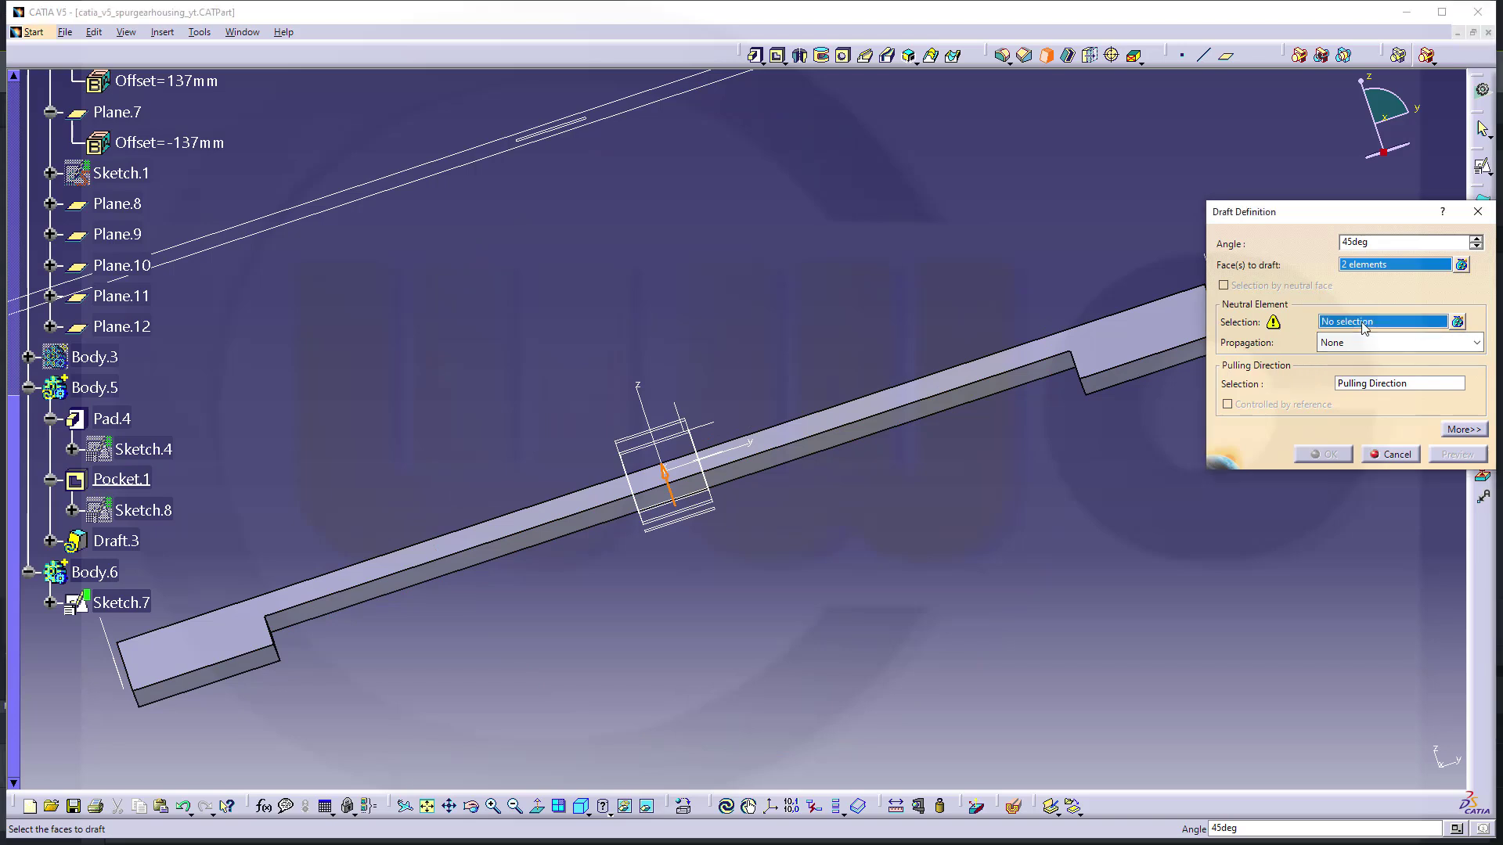
{"action": "left_click", "coordinate": [391, 595]}
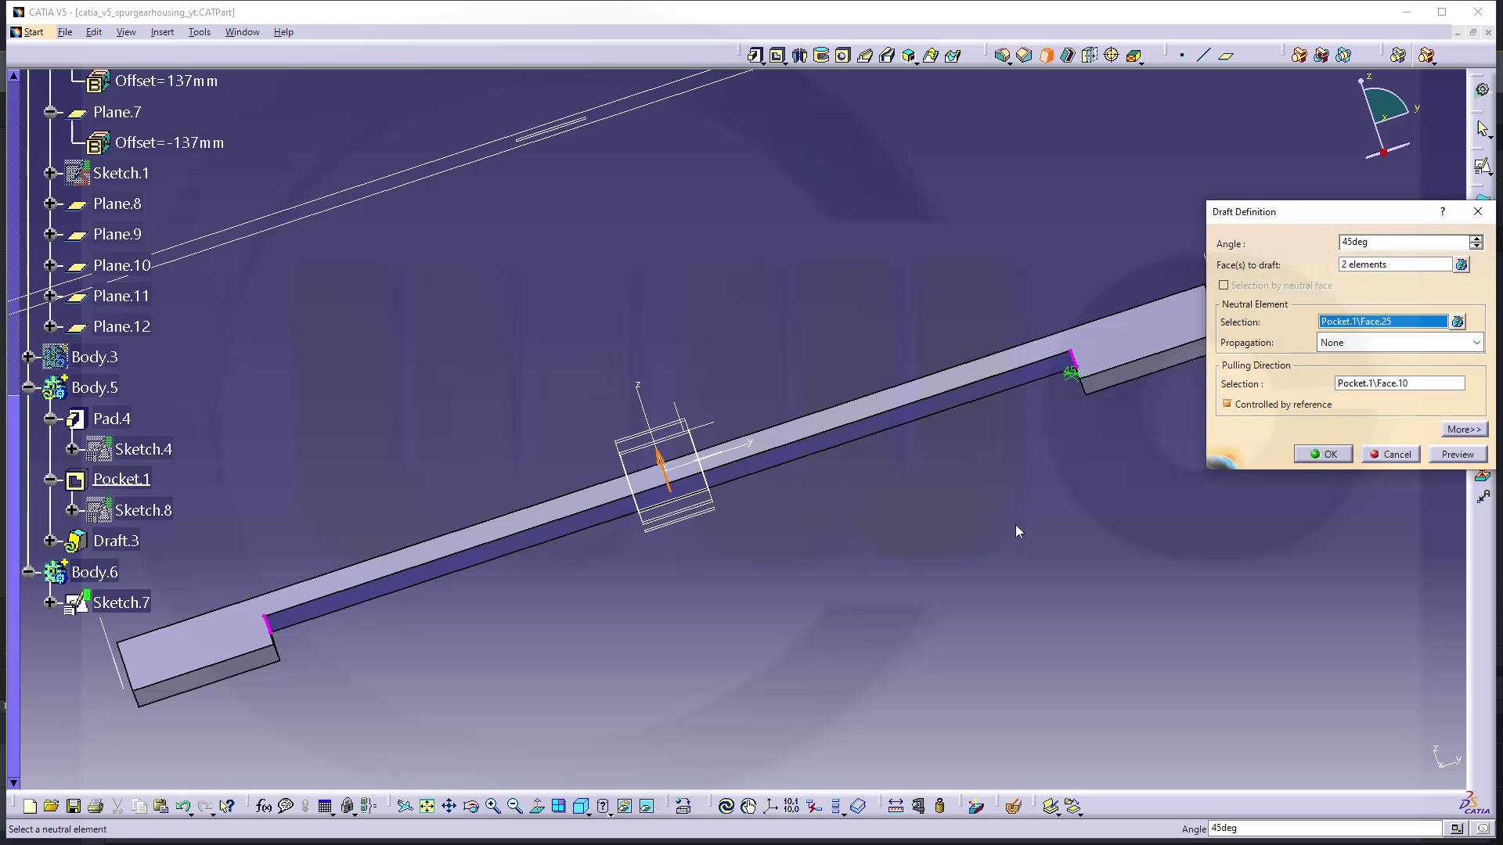
{"action": "left_click", "coordinate": [1457, 455]}
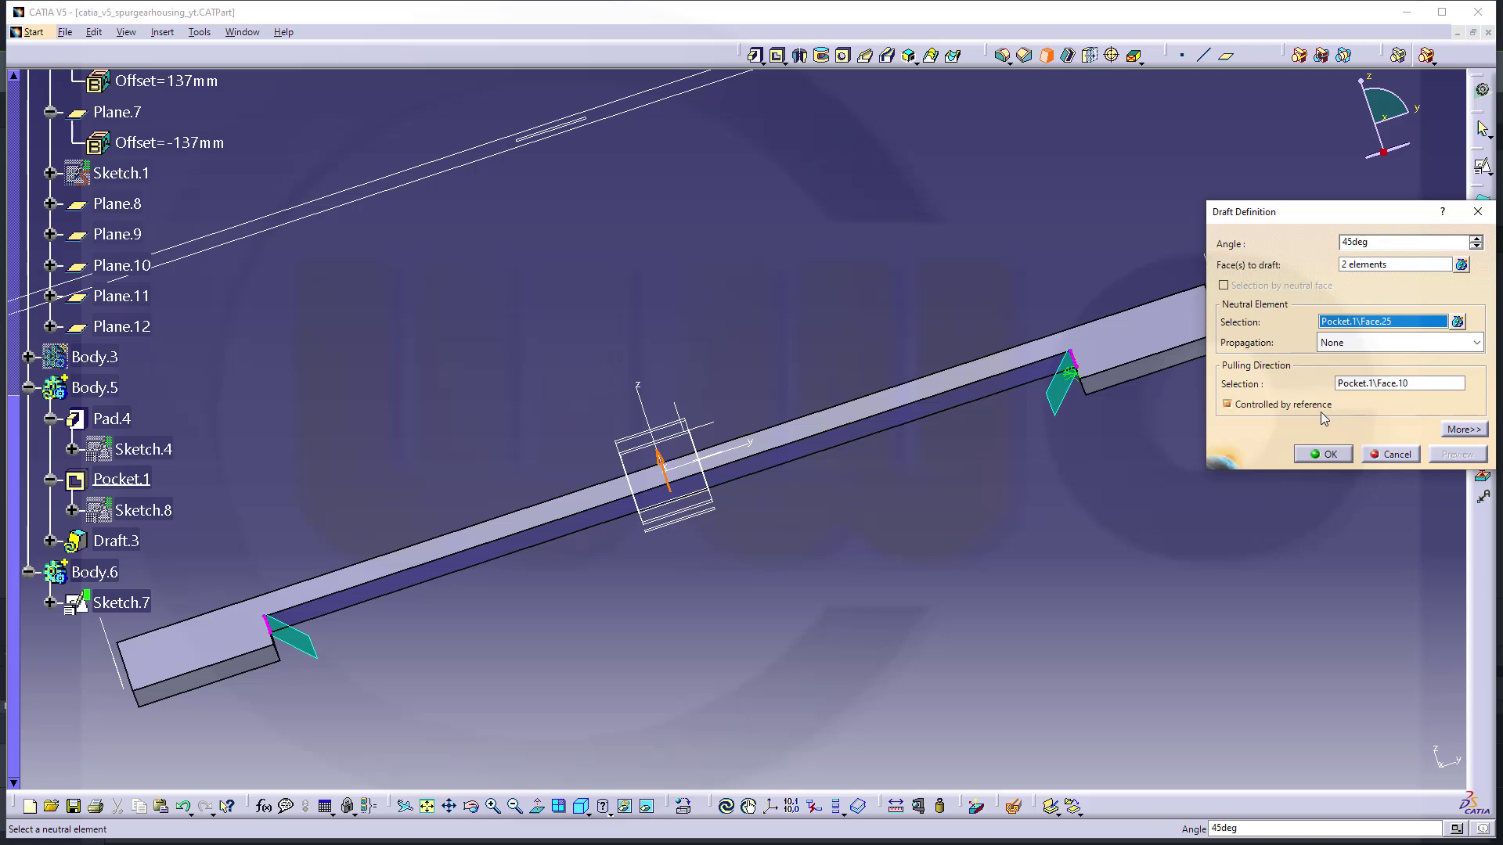
{"action": "left_click", "coordinate": [660, 464]}
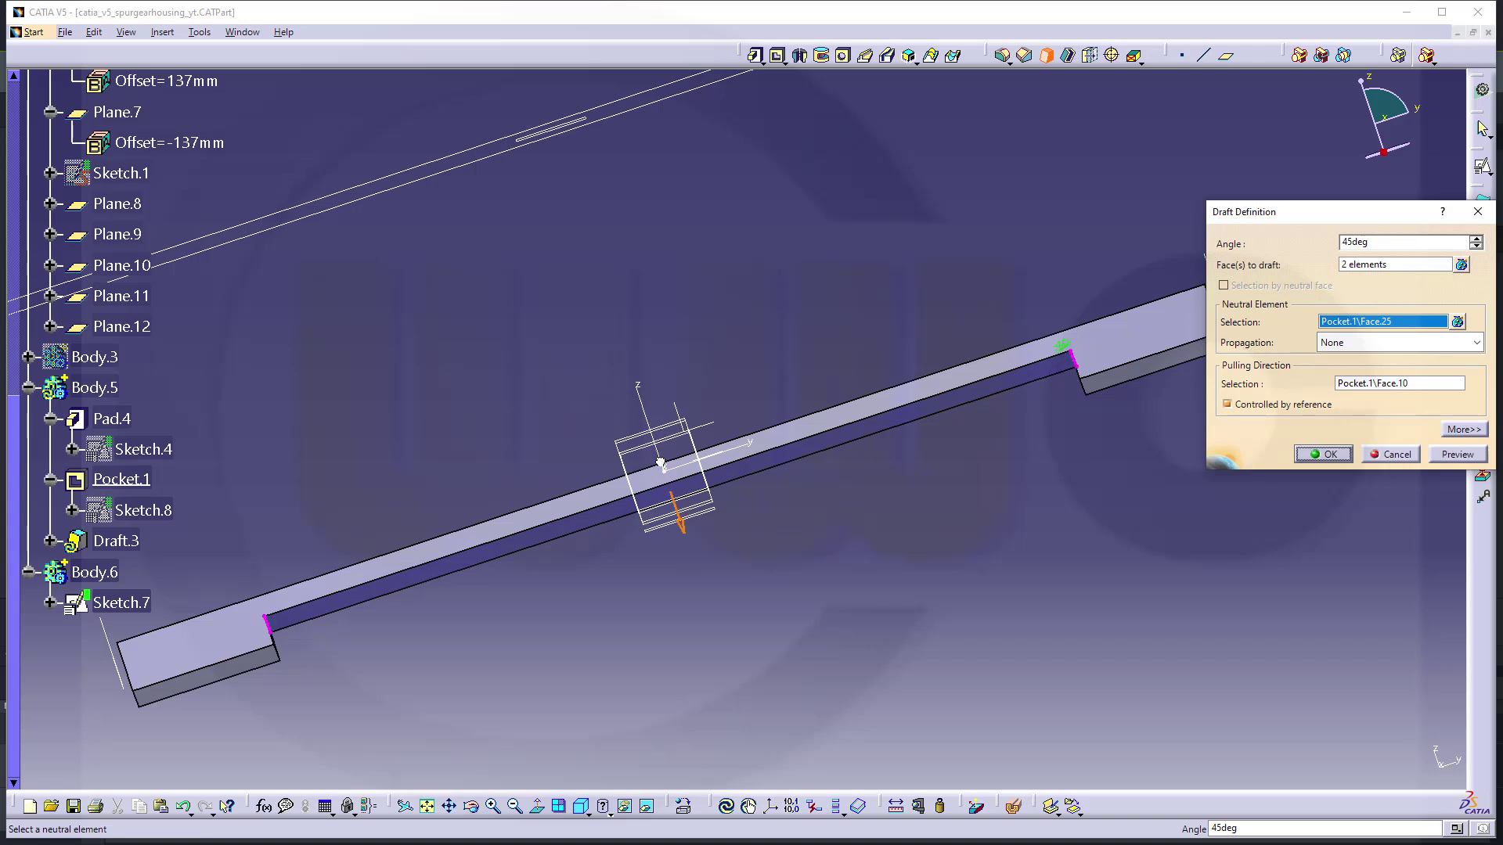
{"action": "left_click", "coordinate": [1447, 456]}
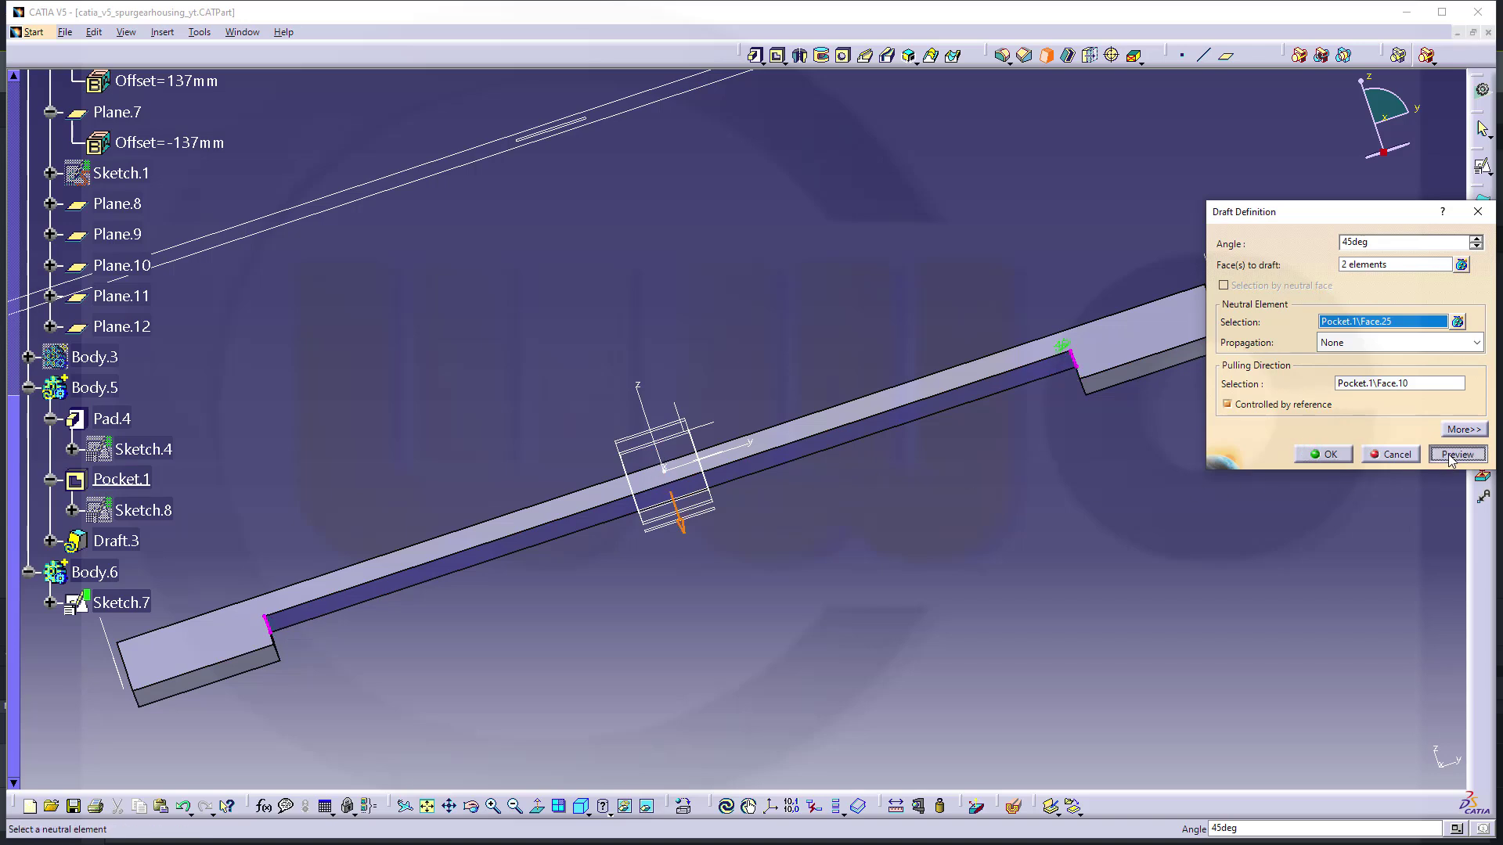
{"action": "left_click", "coordinate": [1324, 454]}
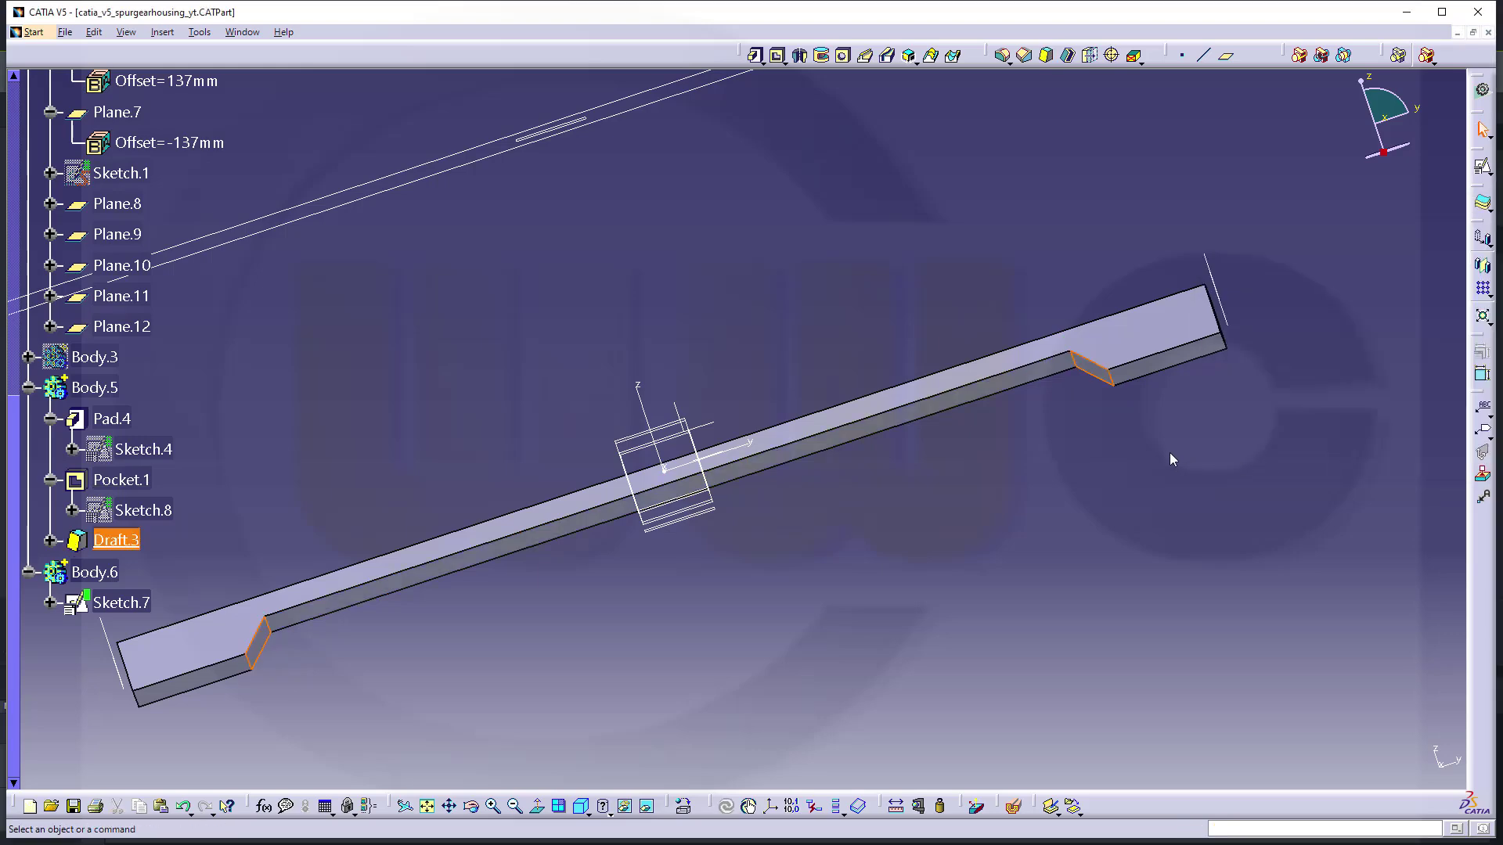
Fillet the four edges of the two drafted strips with a 5 mm radius.
{"action": "middle_click_drag", "start_coordinate": [1000, 288], "coordinate": [444, 352]}
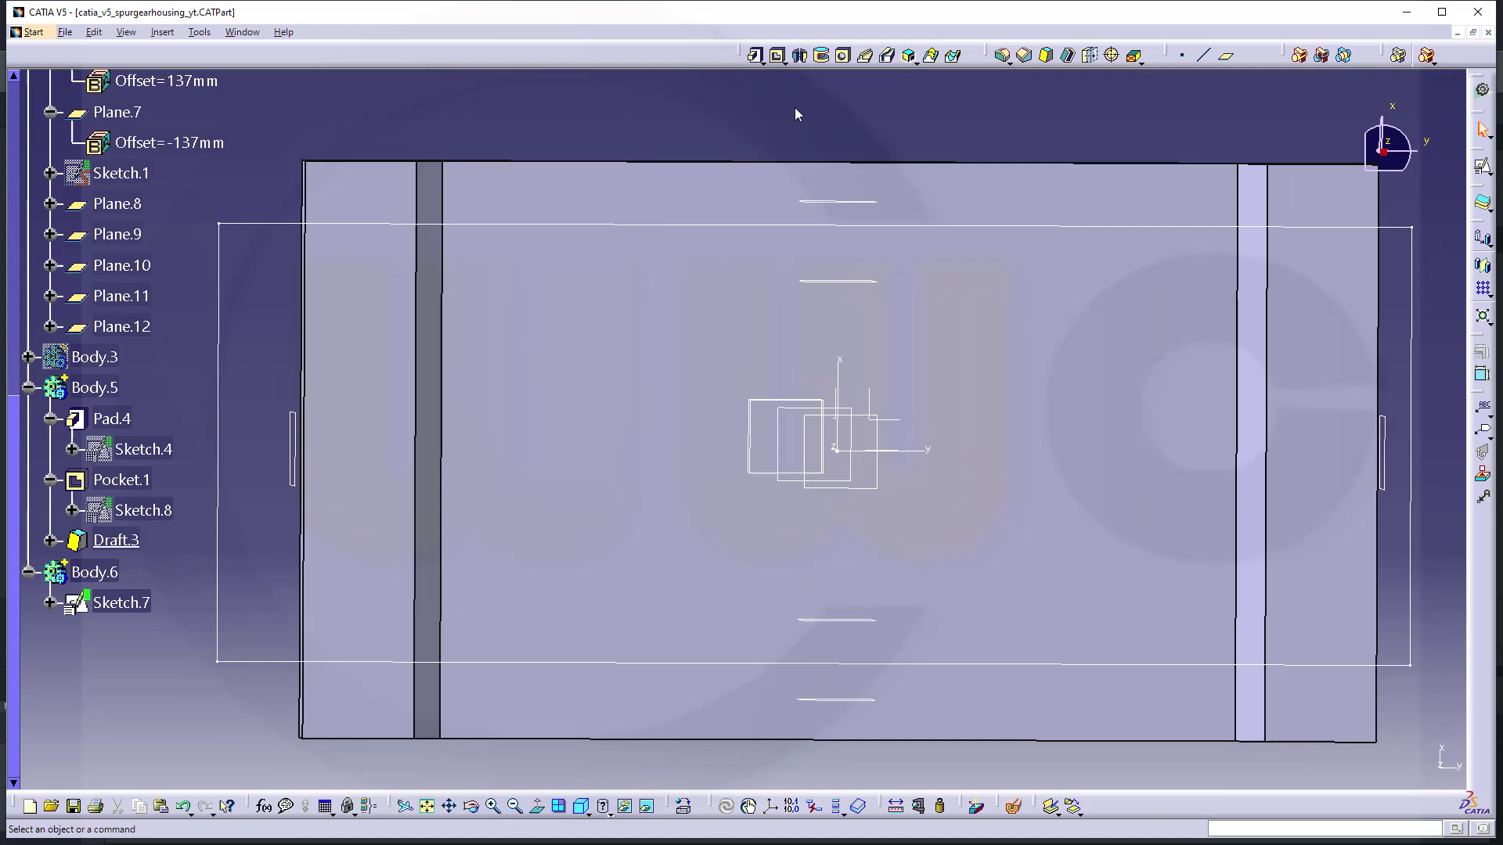
{"action": "left_click", "coordinate": [1002, 56]}
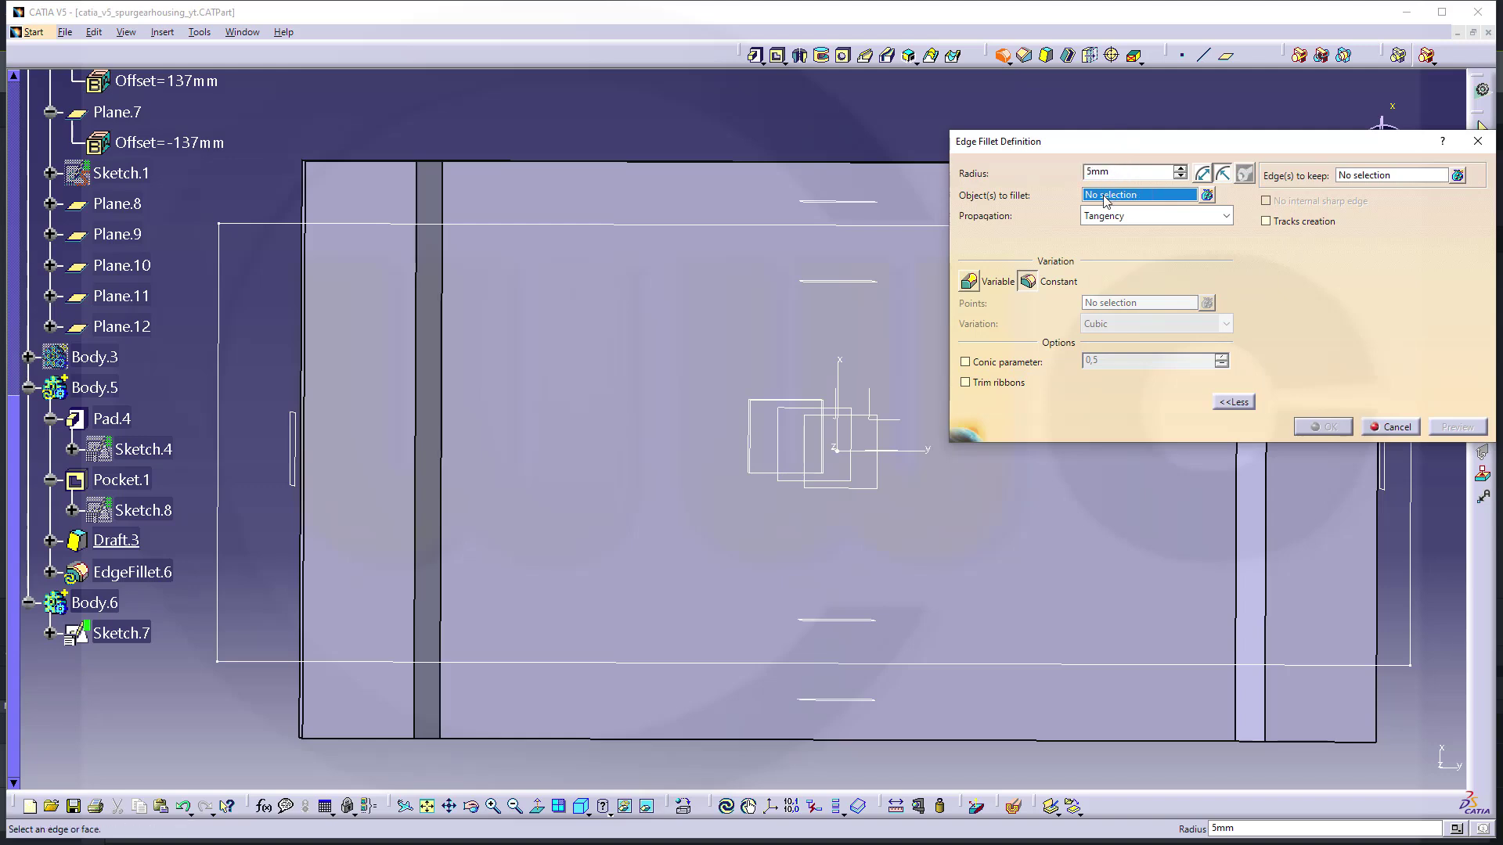
{"action": "left_click", "coordinate": [417, 378]}
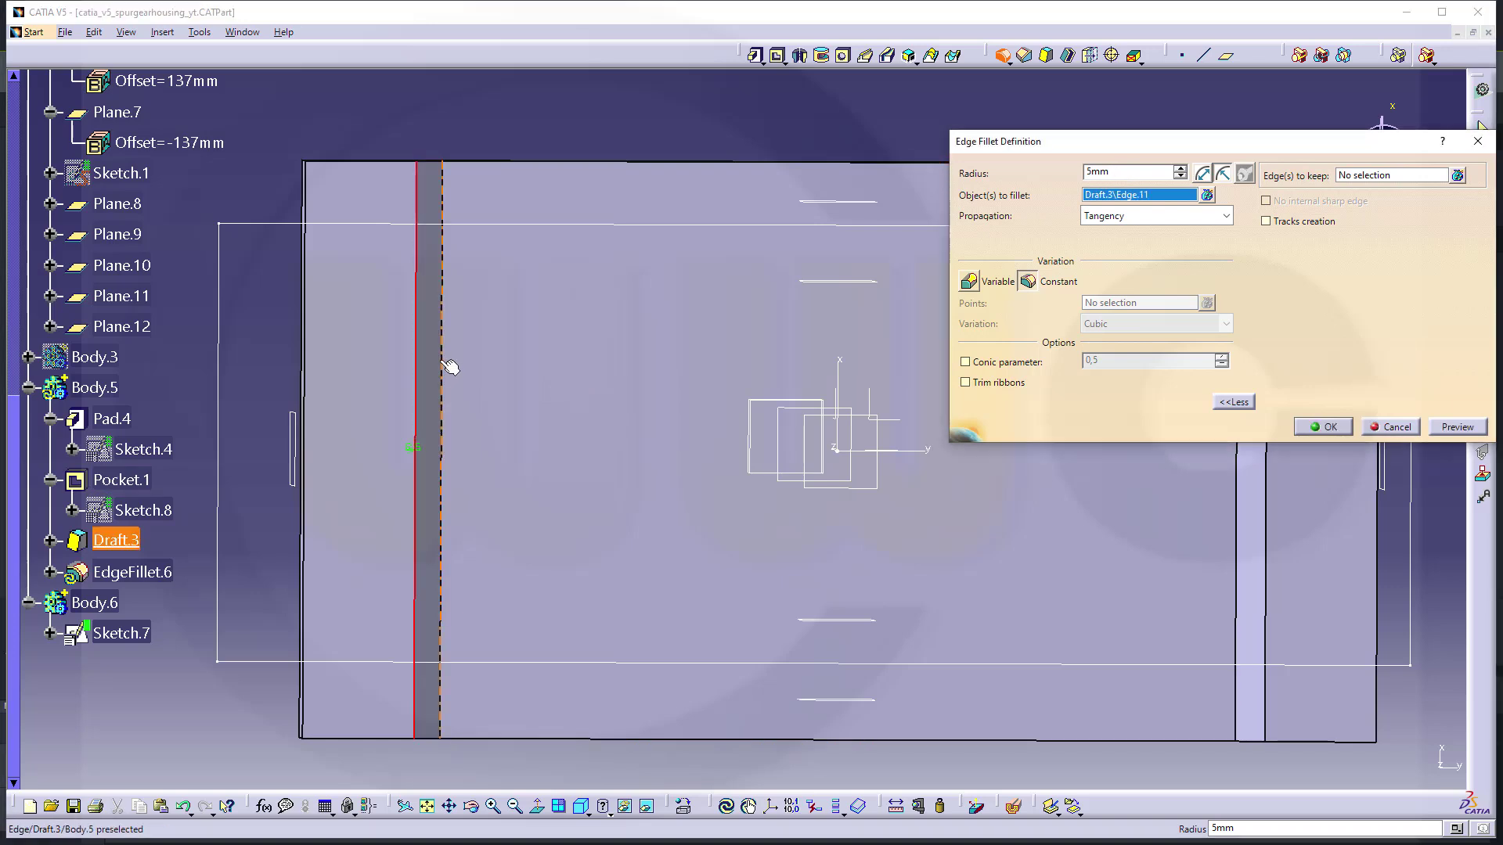
{"action": "left_click", "coordinate": [443, 364]}
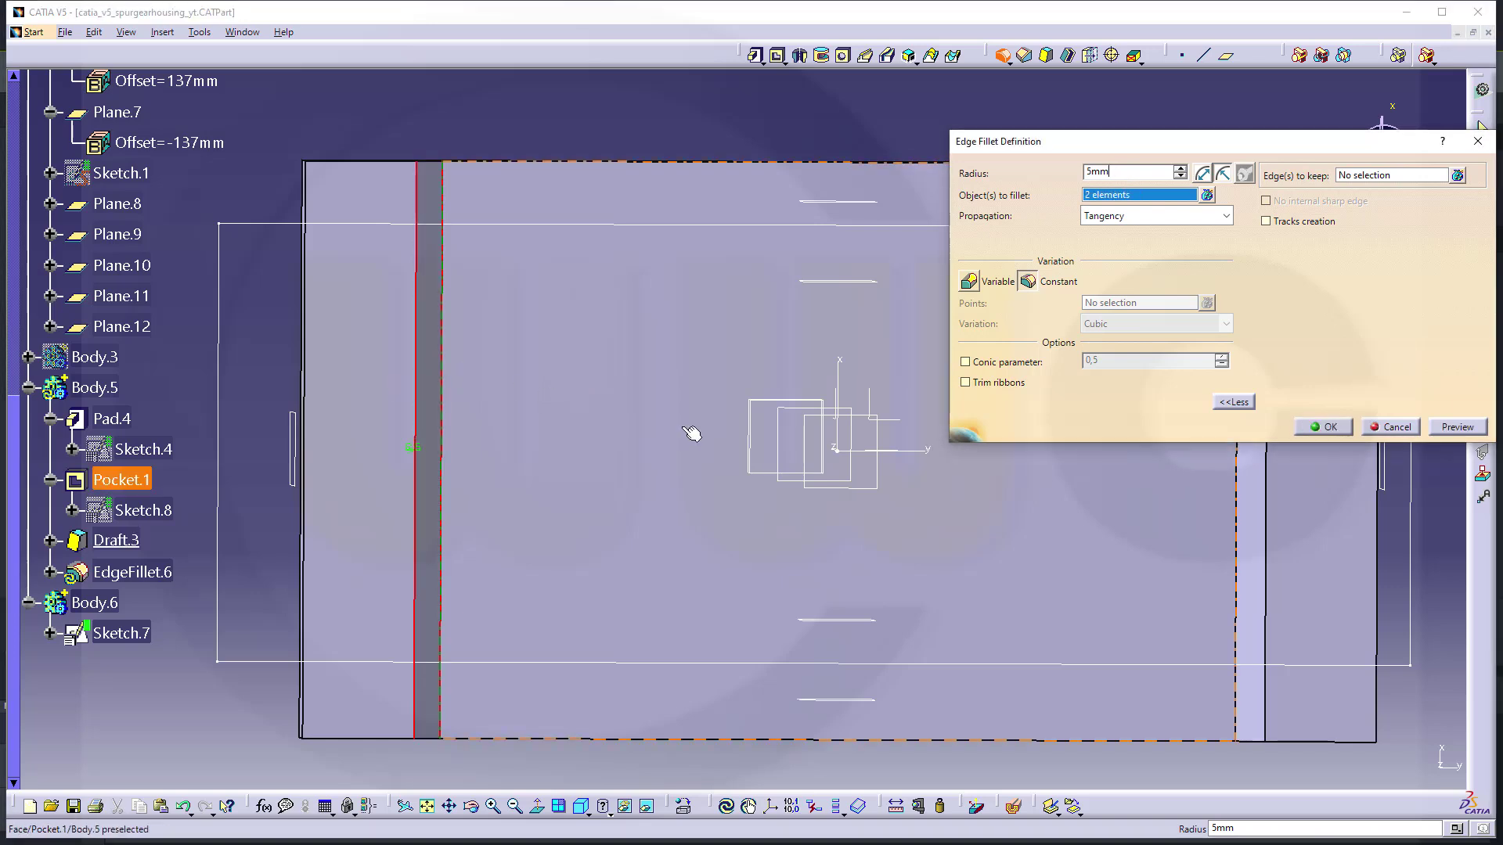
{"action": "left_click", "coordinate": [1238, 548]}
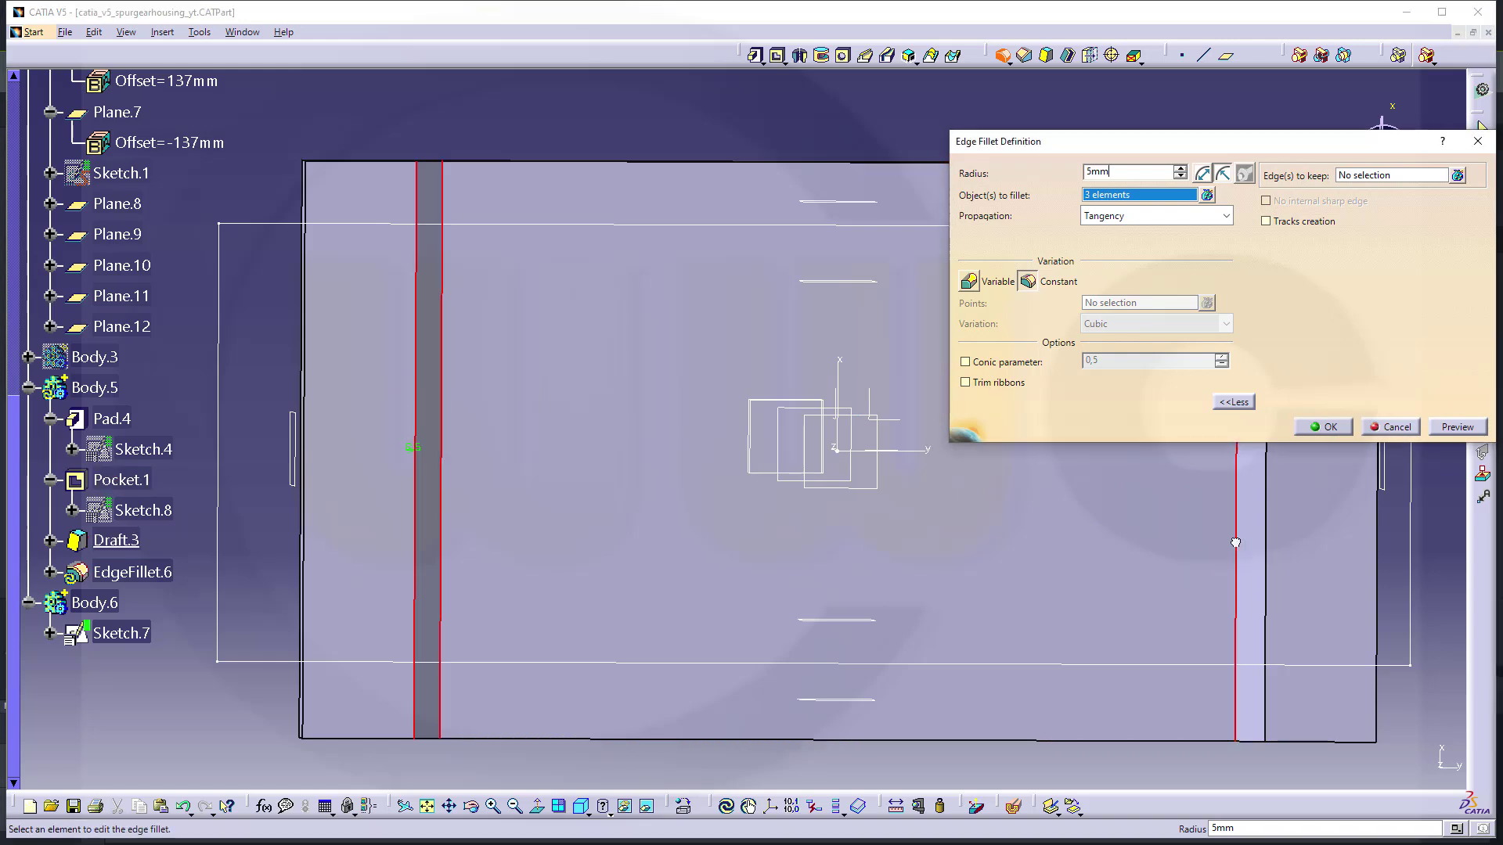
{"action": "left_click", "coordinate": [1264, 540]}
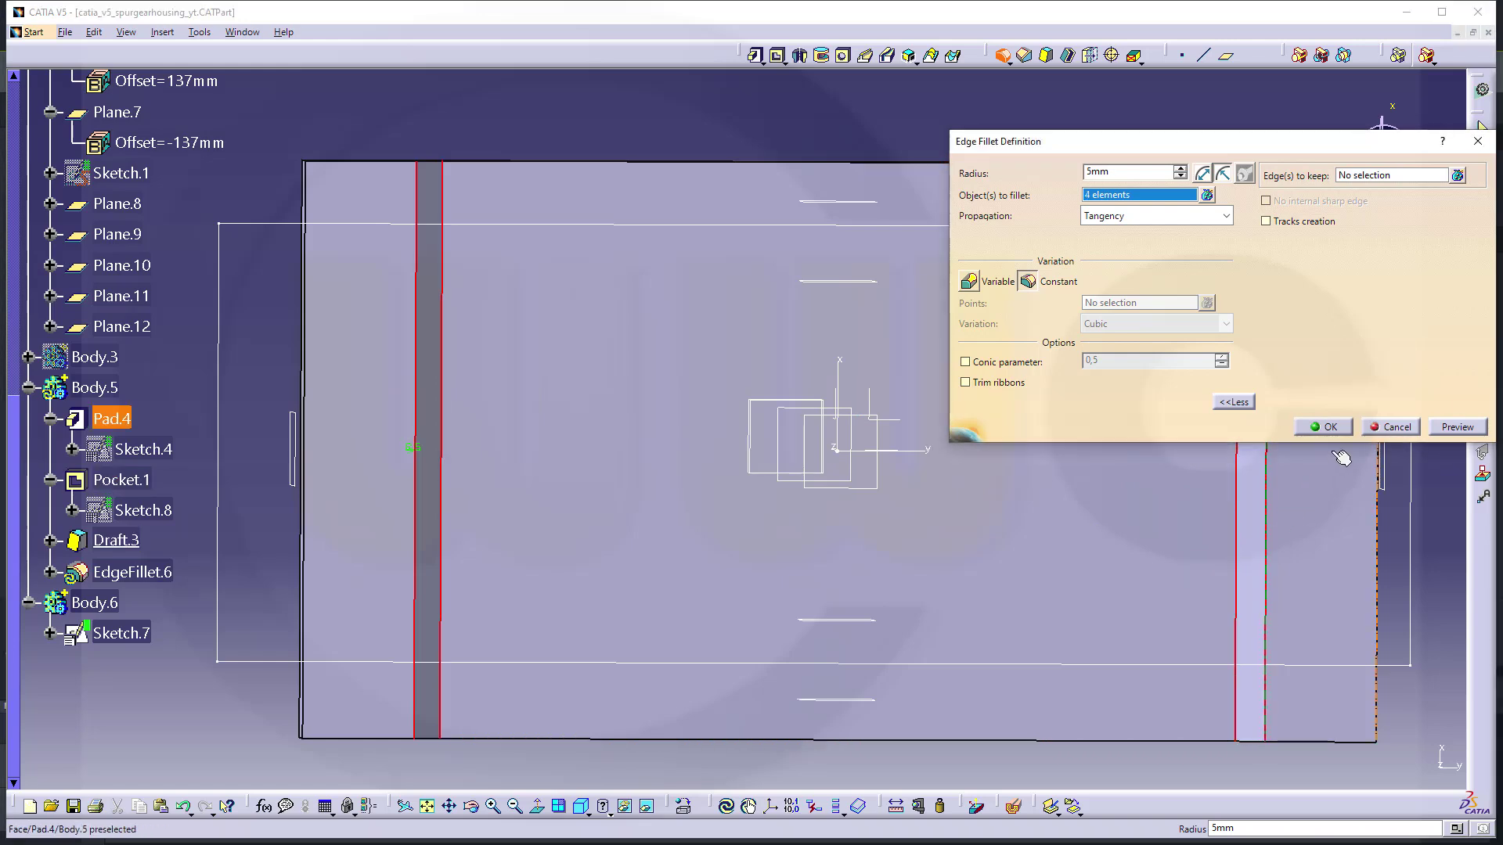
{"action": "left_click", "coordinate": [1322, 426]}
{"action": "middle_click_drag", "start_coordinate": [525, 408], "coordinate": [785, 393]}
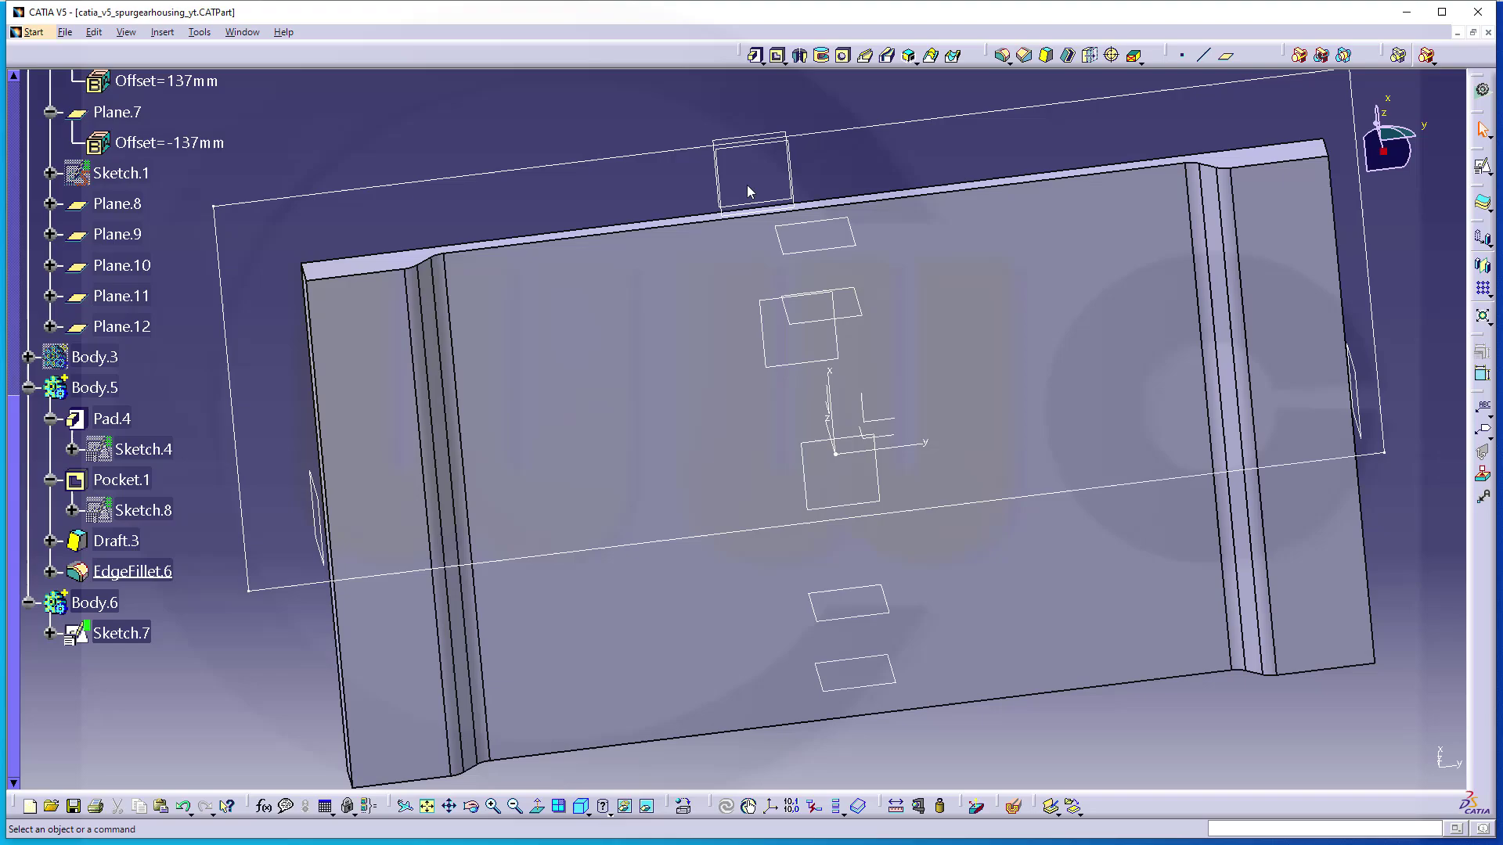
{"action": "middle_click_drag", "start_coordinate": [743, 235], "coordinate": [932, 660]}
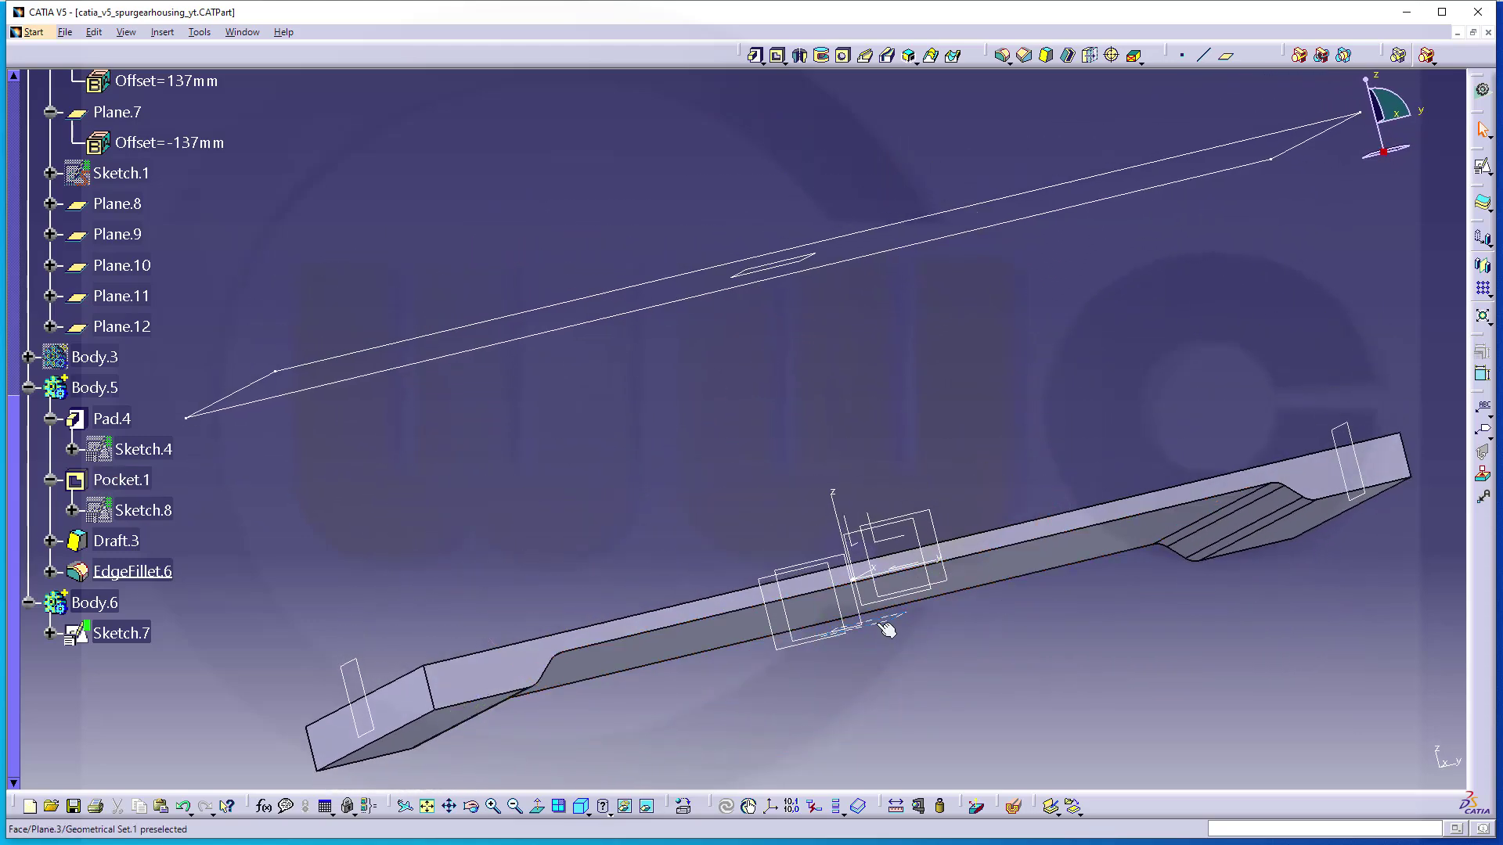
{"action": "middle_click_drag", "start_coordinate": [738, 560], "coordinate": [805, 493]}
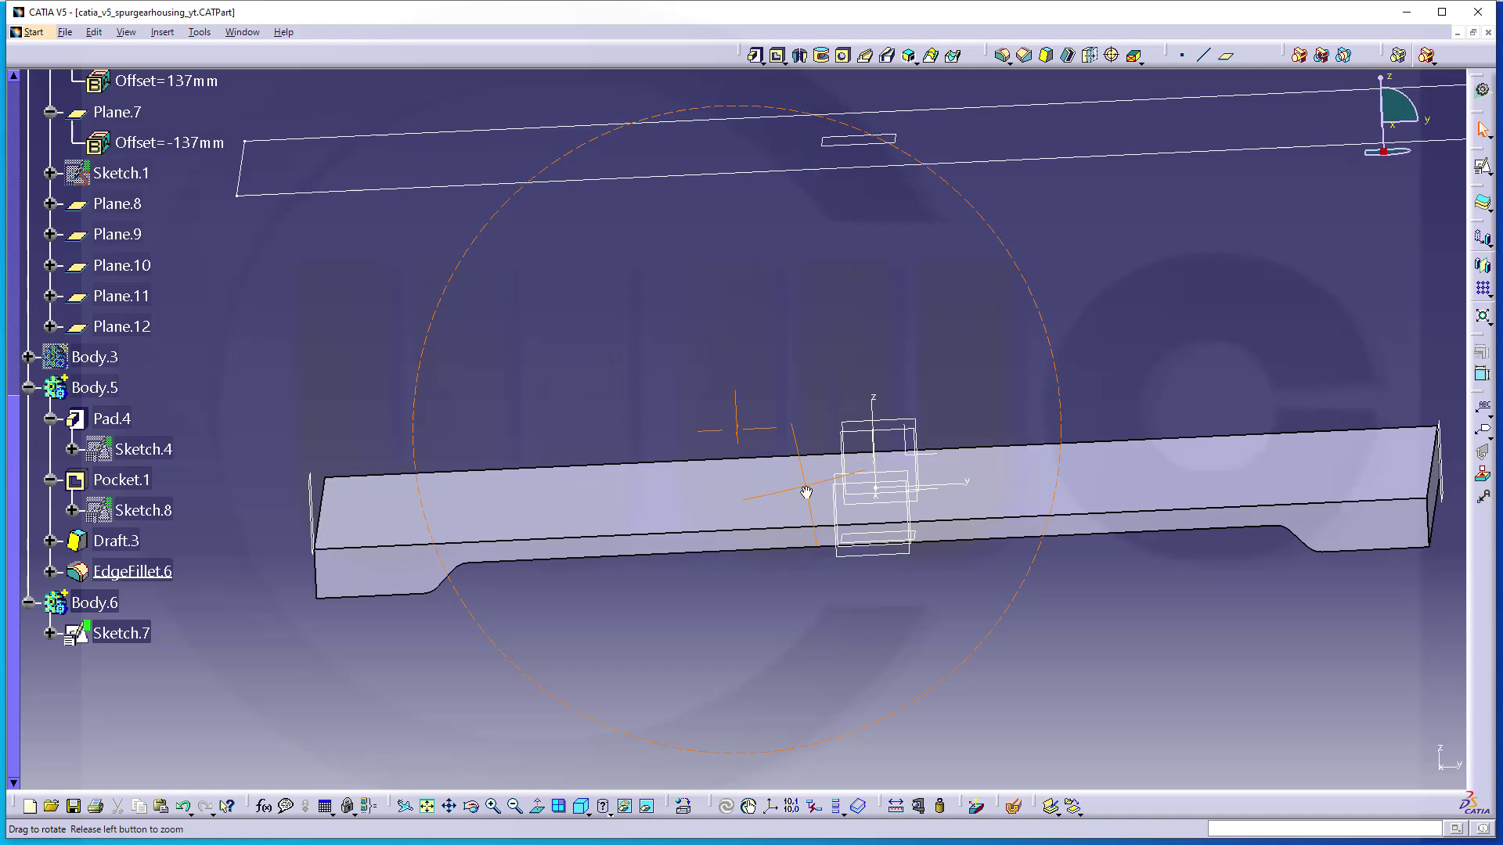
Start a positioned sketch on the YZ plane and hide the sketch axes.
{"action": "left_click", "coordinate": [1481, 168]}
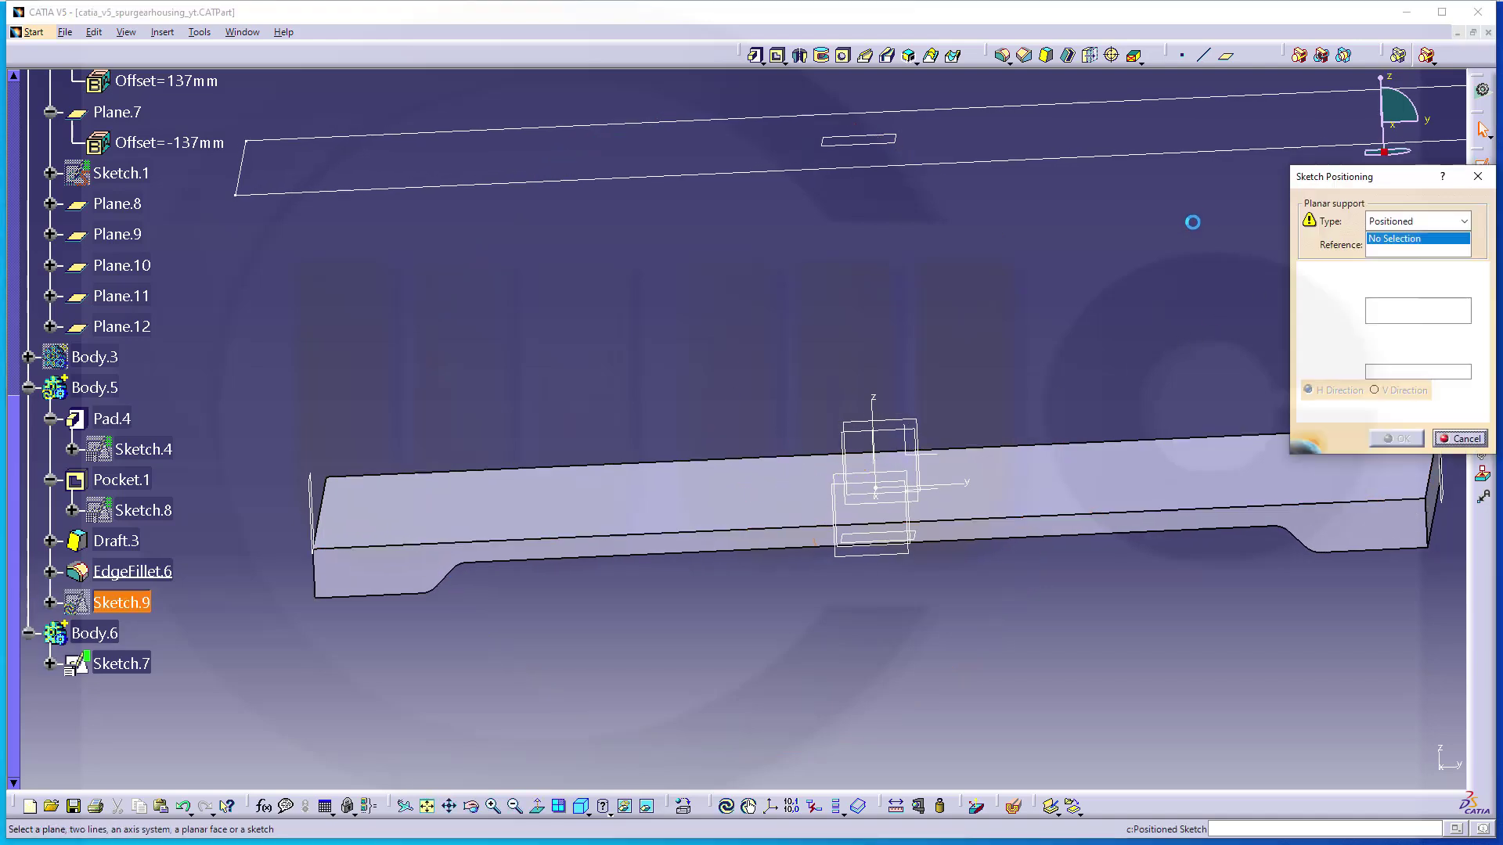
{"action": "left_click", "coordinate": [934, 462]}
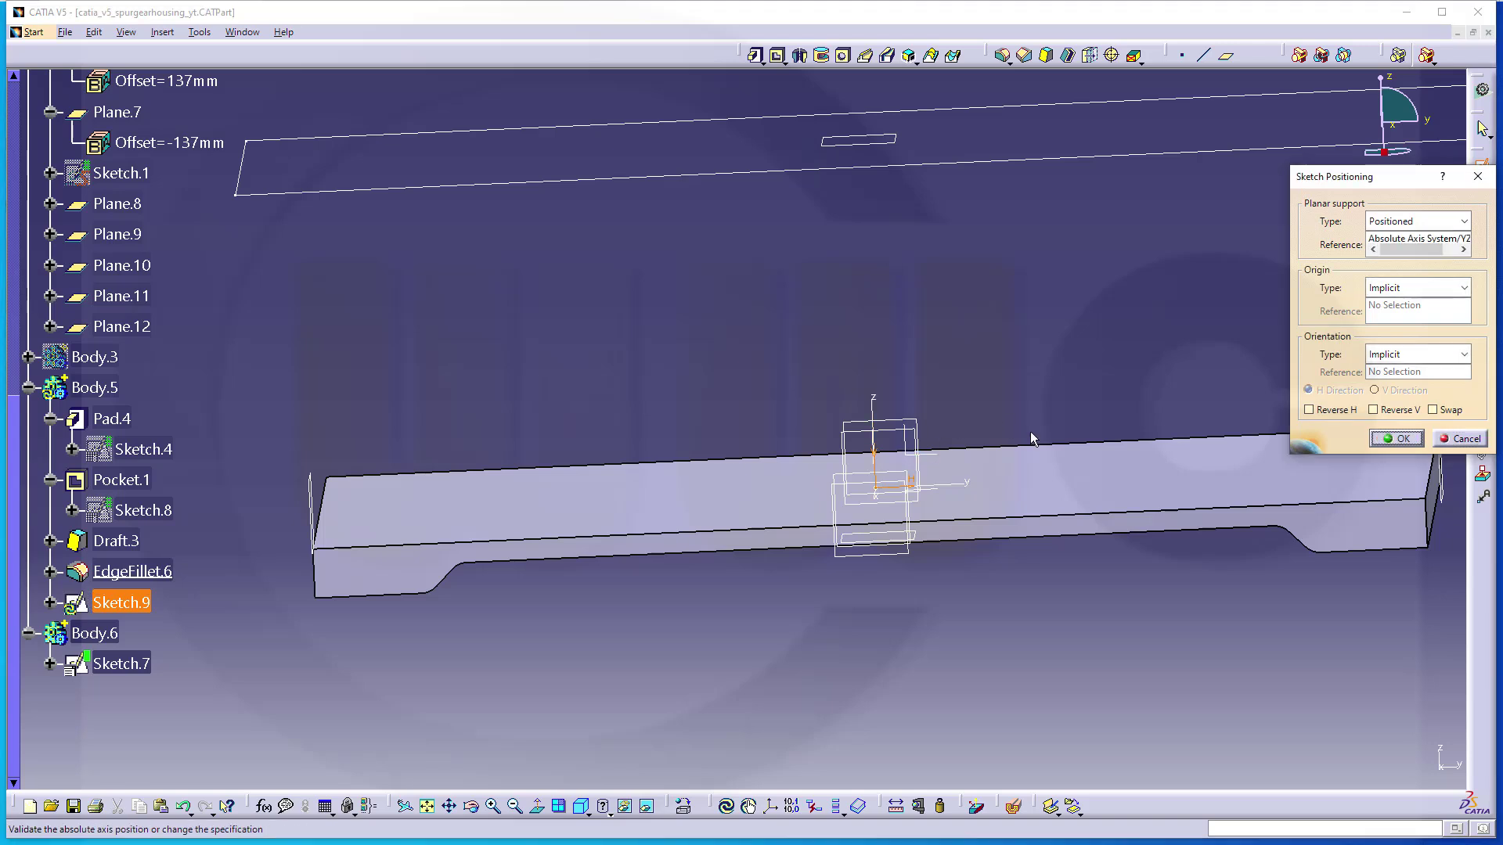
{"action": "left_click", "coordinate": [1397, 439]}
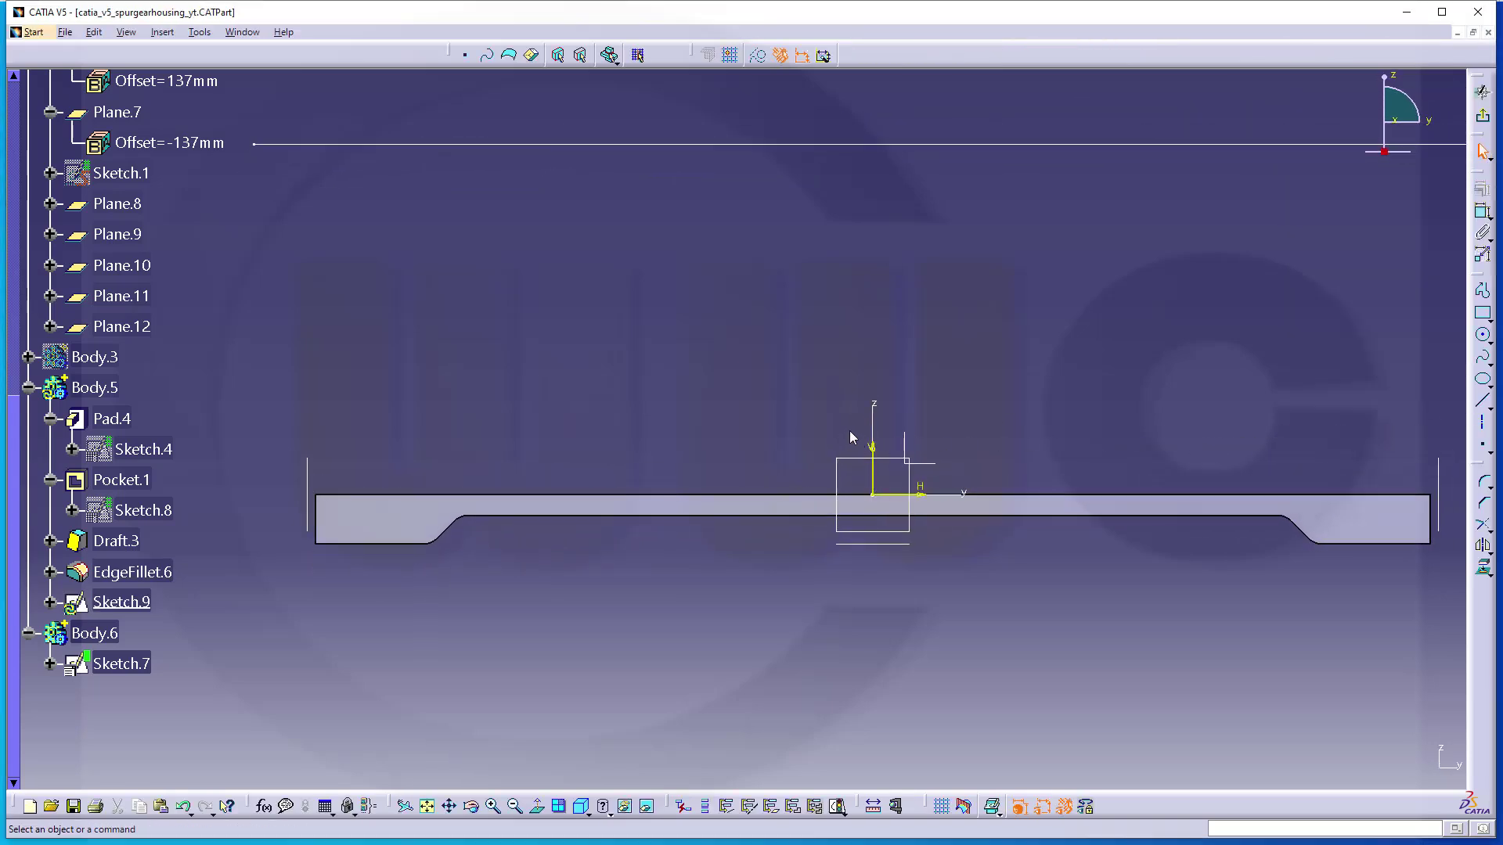
{"action": "left_click_drag", "start_coordinate": [853, 438], "coordinate": [949, 505]}
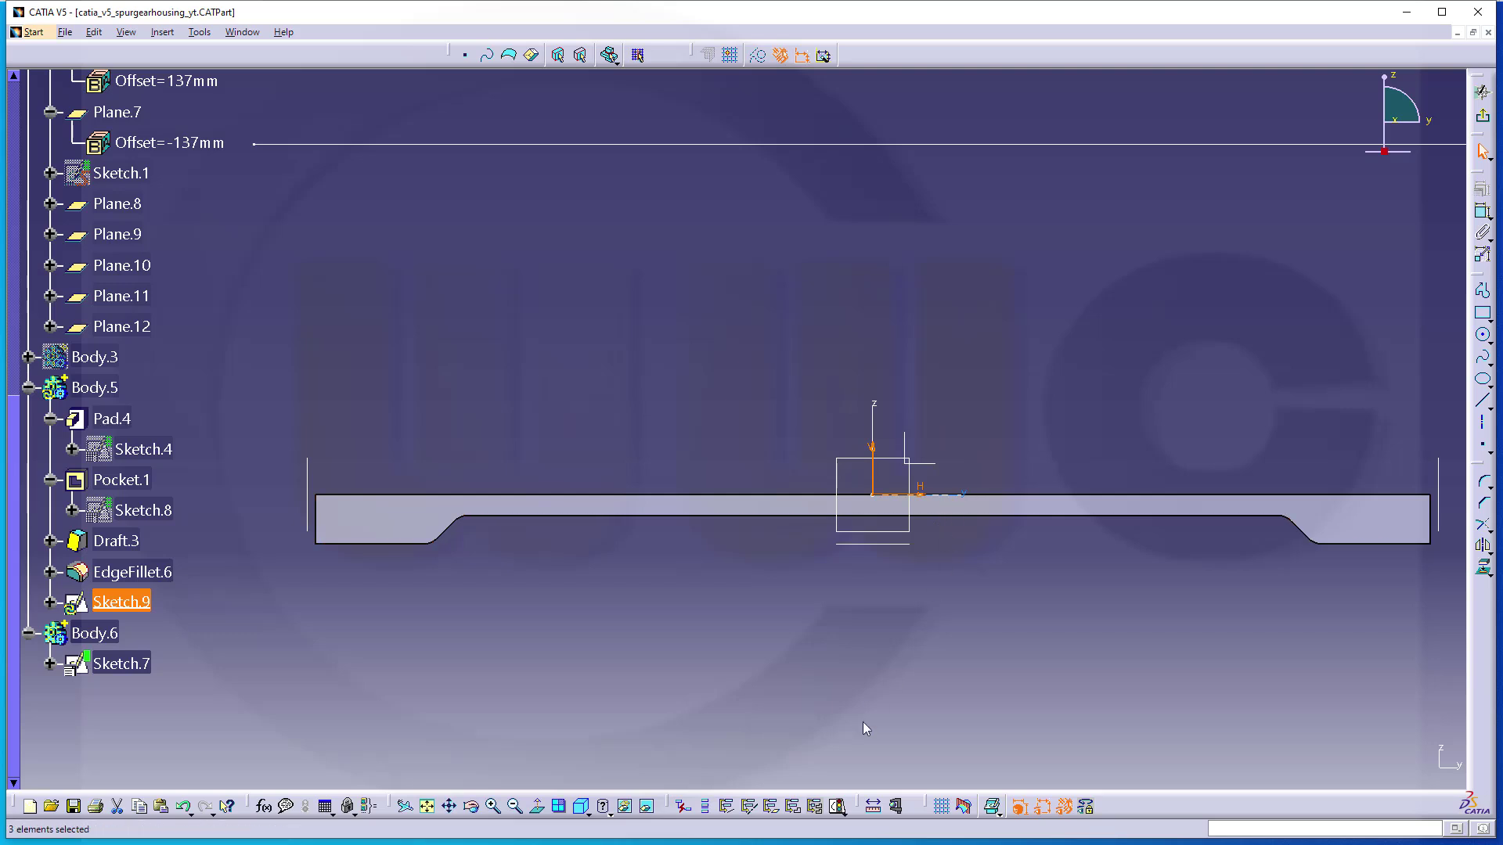
{"action": "left_click", "coordinate": [646, 807]}
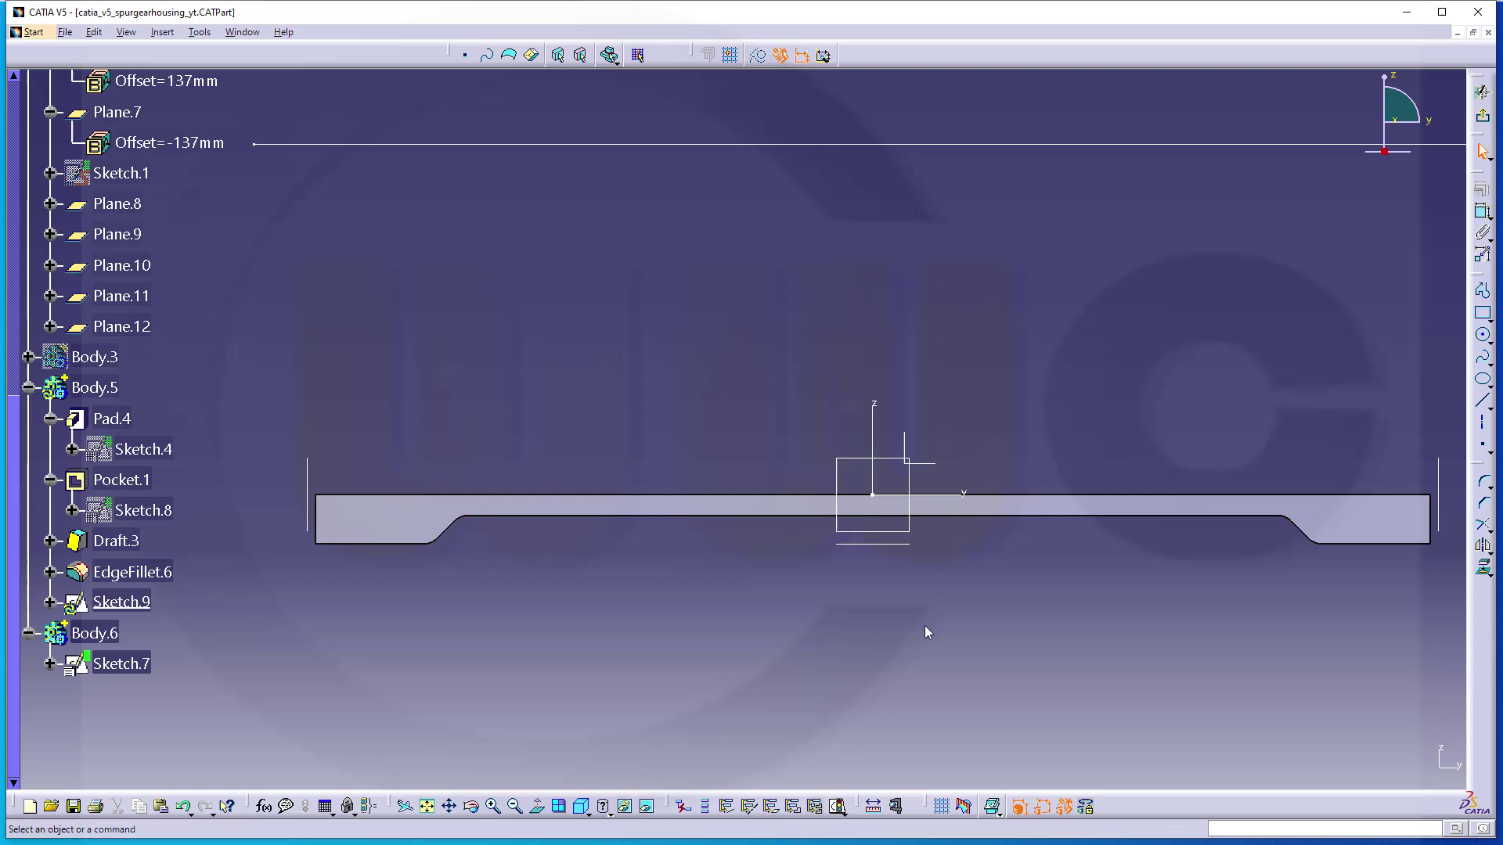
{"action": "middle_click_drag", "start_coordinate": [923, 626], "coordinate": [932, 589], "text": "ctrl"}
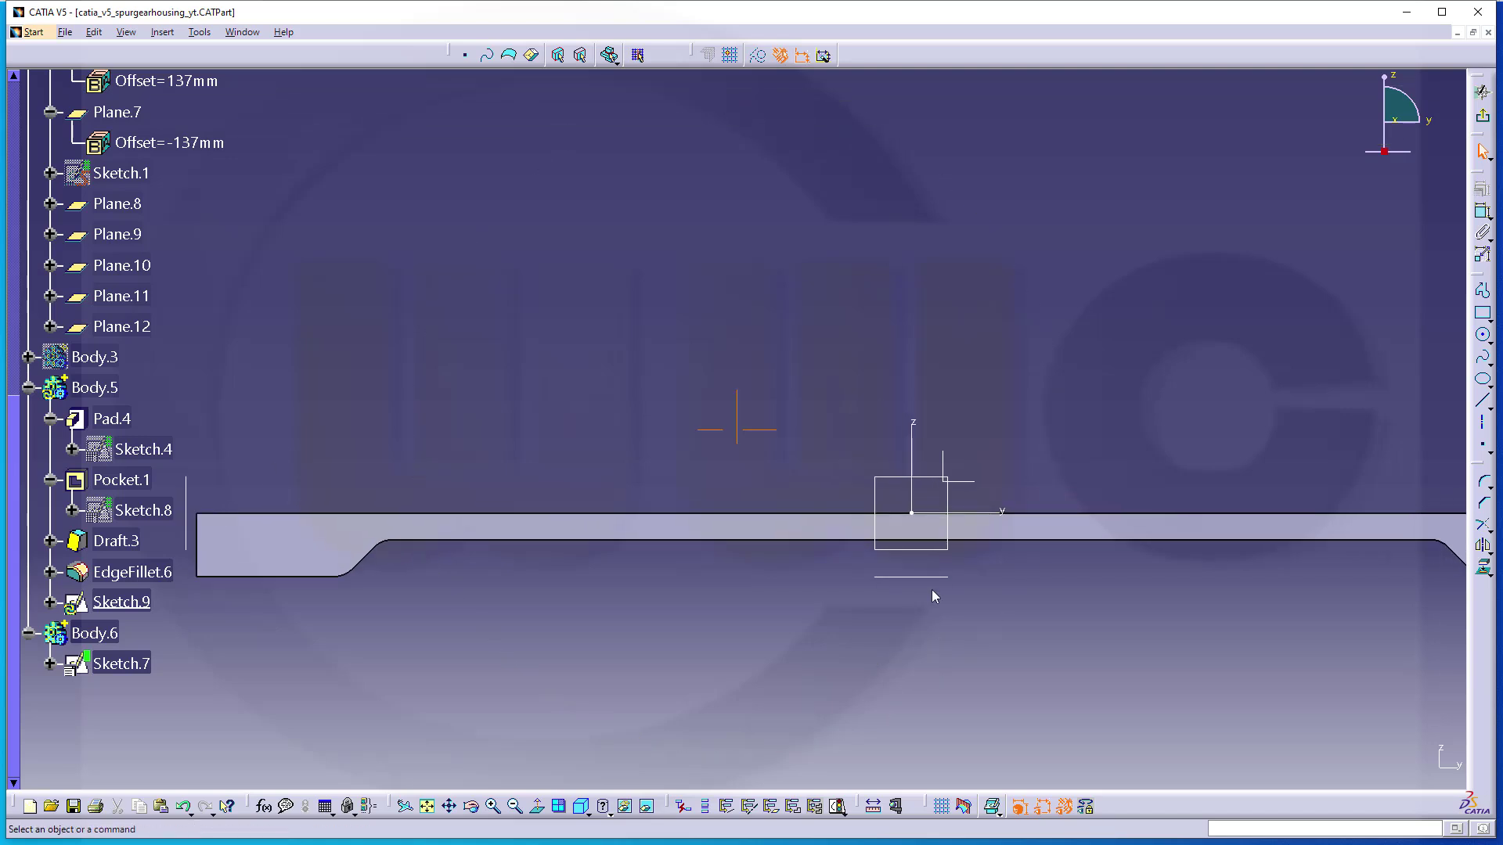
Draw a horizontal line below the part.
{"action": "left_click", "coordinate": [1479, 402]}
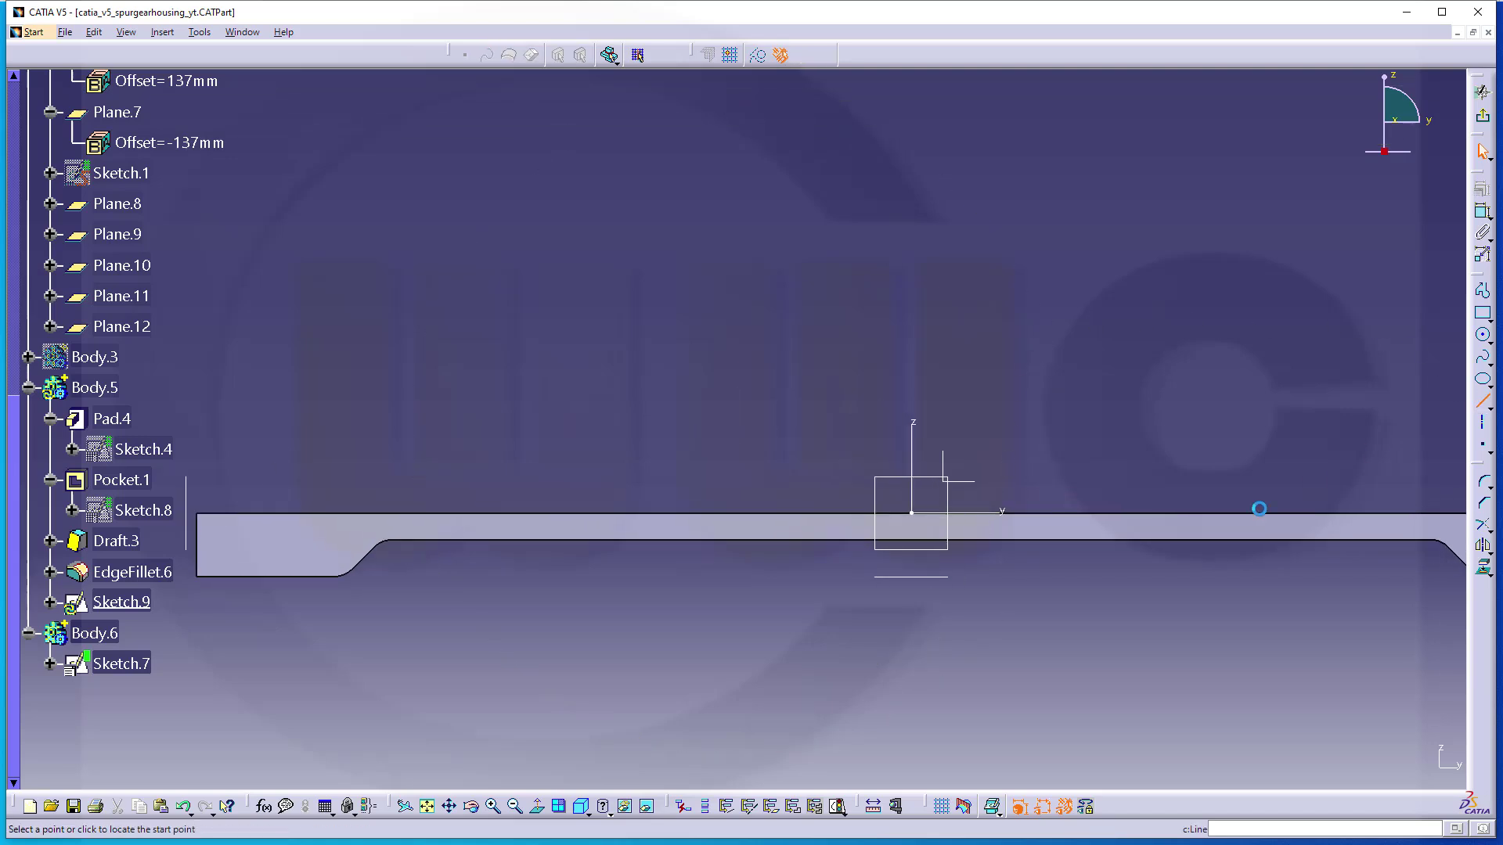
{"action": "left_click", "coordinate": [852, 564]}
{"action": "left_click", "coordinate": [970, 563]}
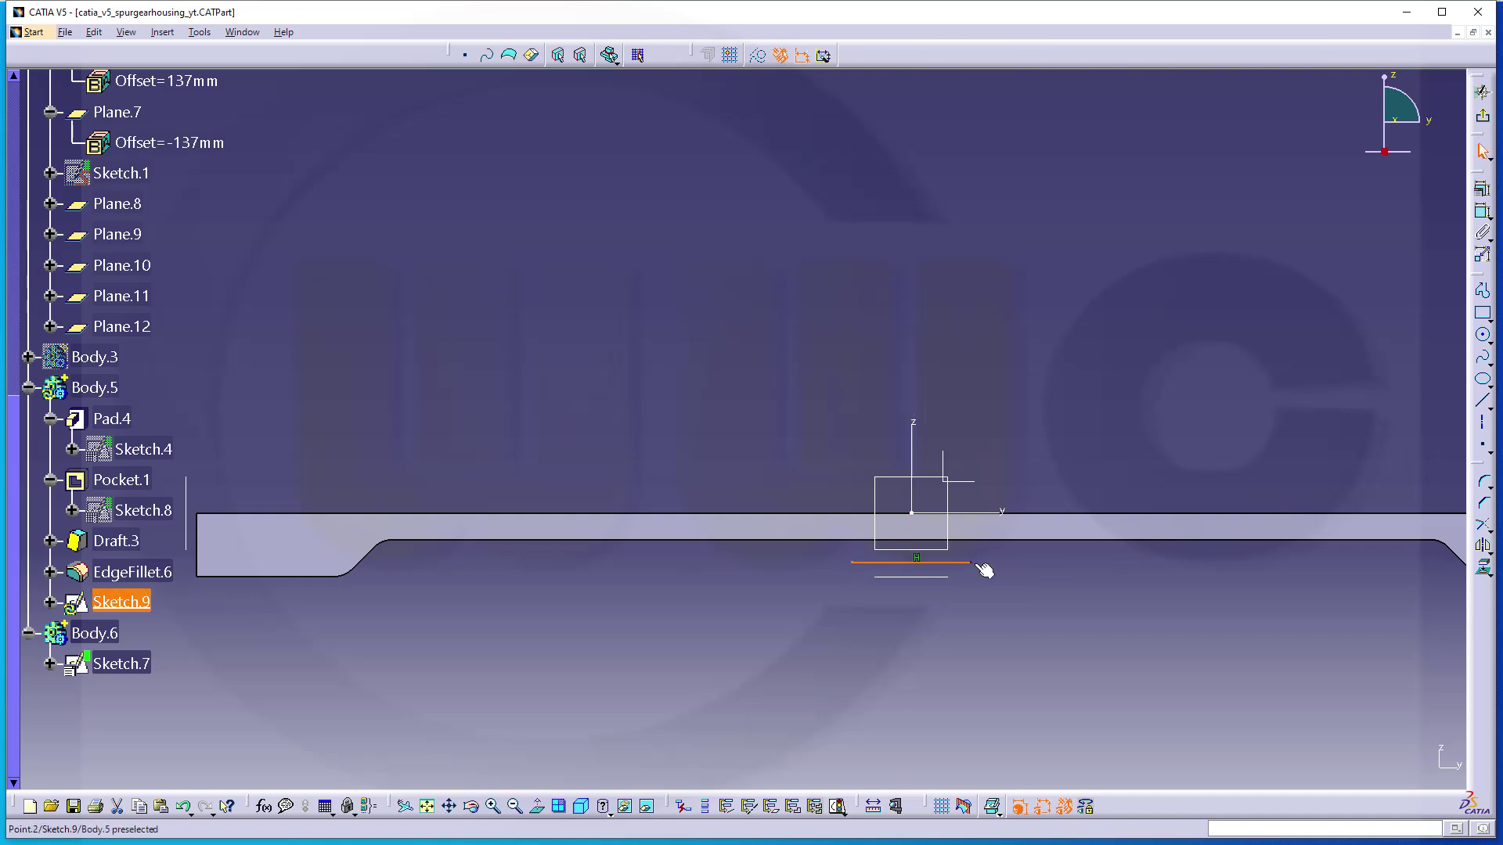
{"action": "left_click", "coordinate": [918, 564]}
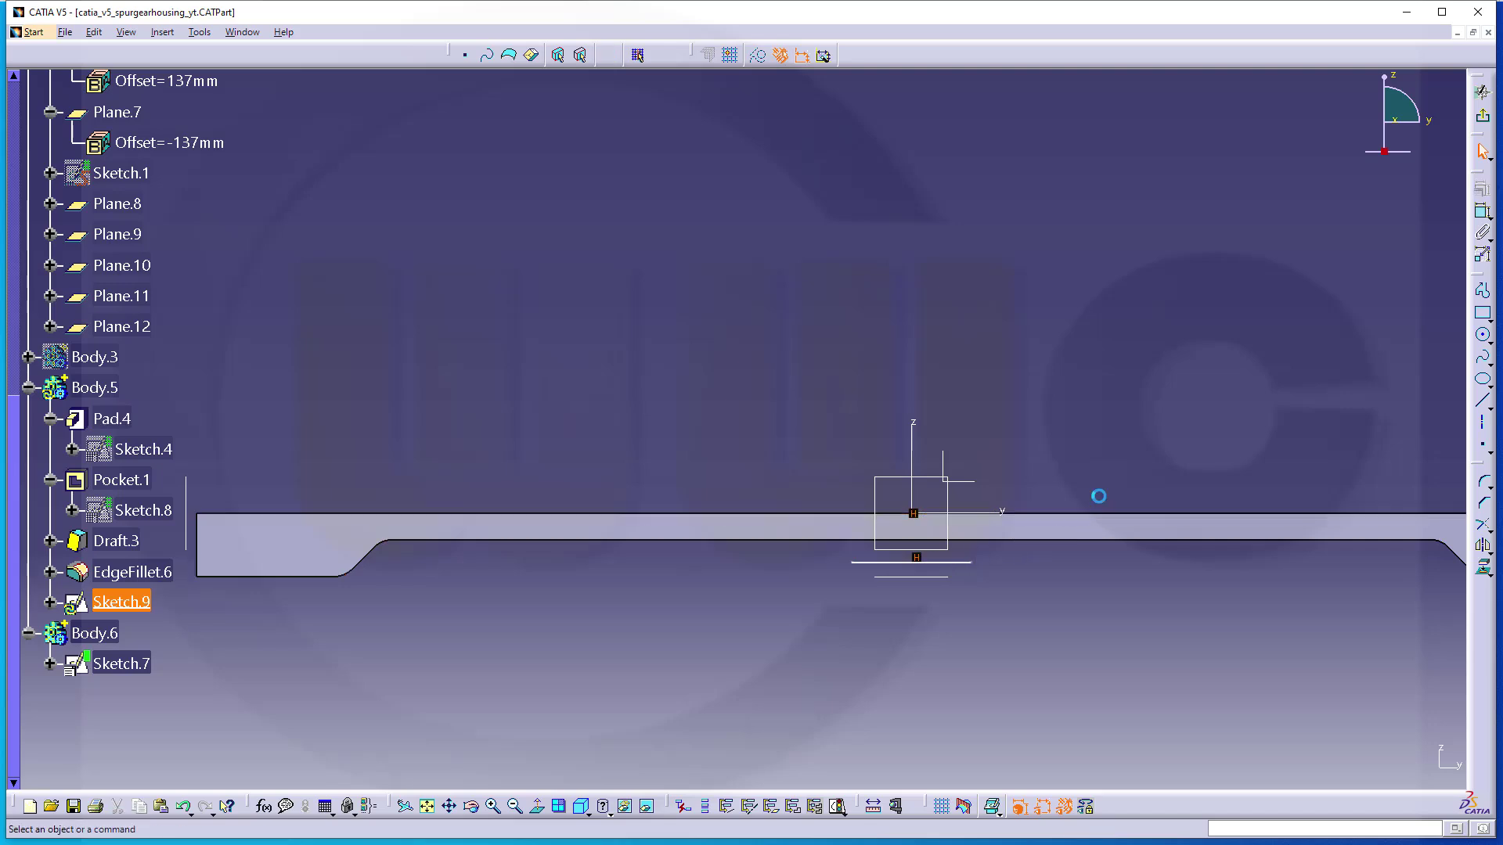
Constrain the gap between the two lines to 1.
{"action": "left_click", "coordinate": [1482, 211]}
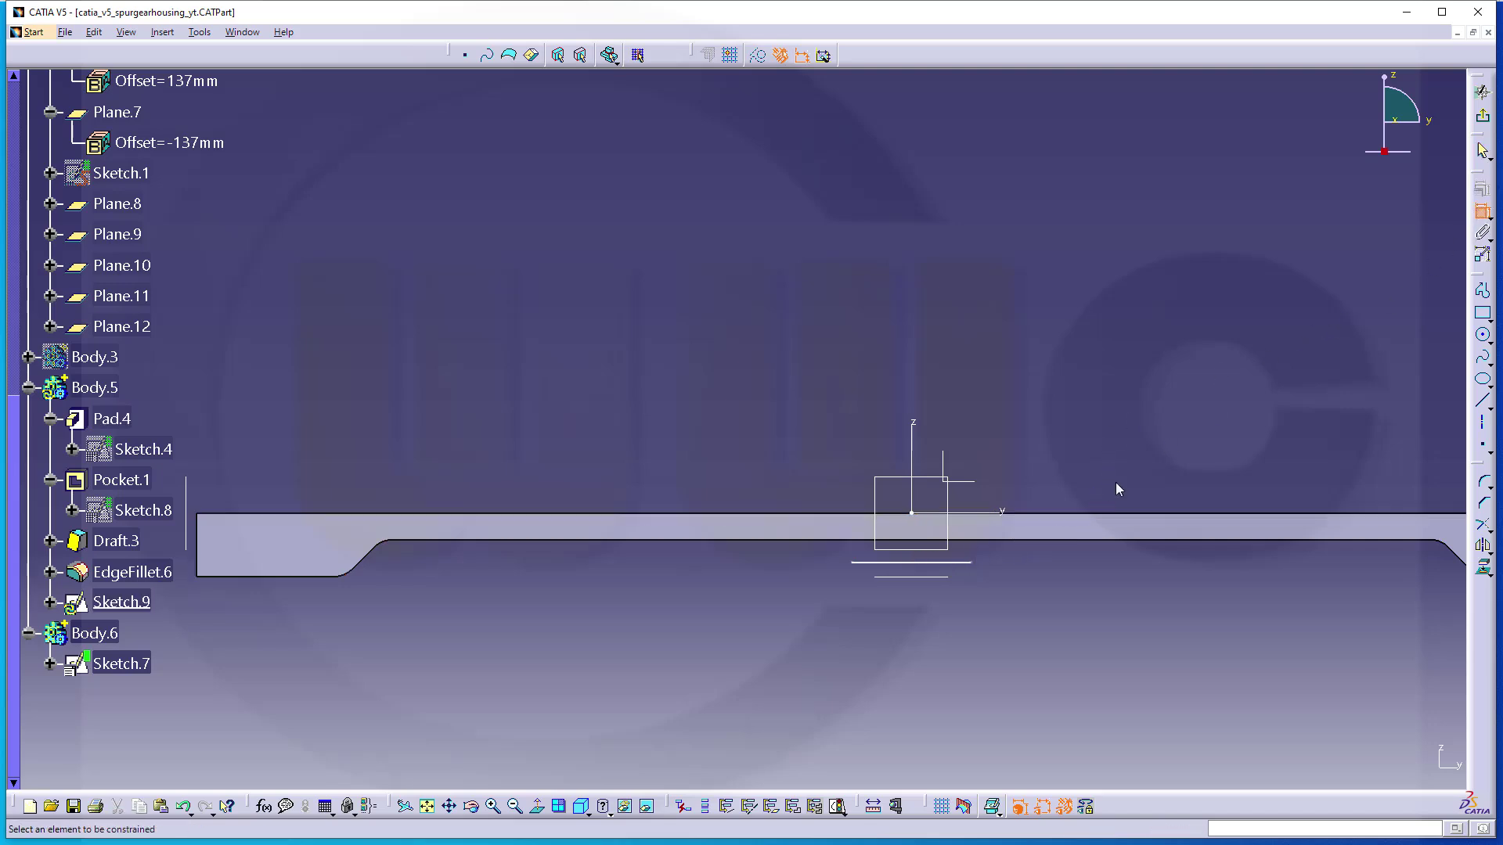
{"action": "left_click", "coordinate": [906, 577]}
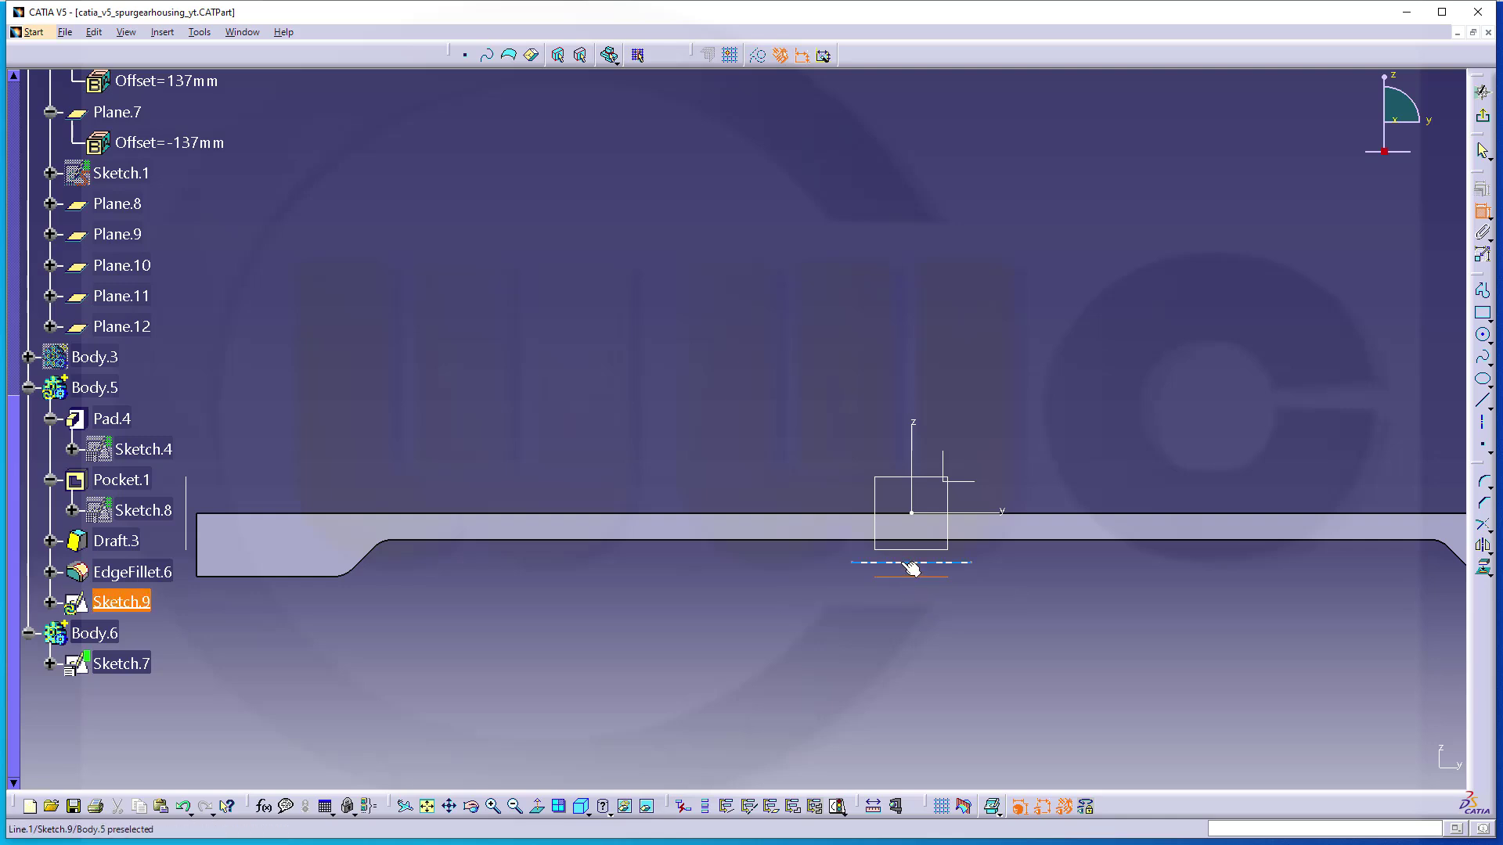
{"action": "left_click", "coordinate": [908, 563]}
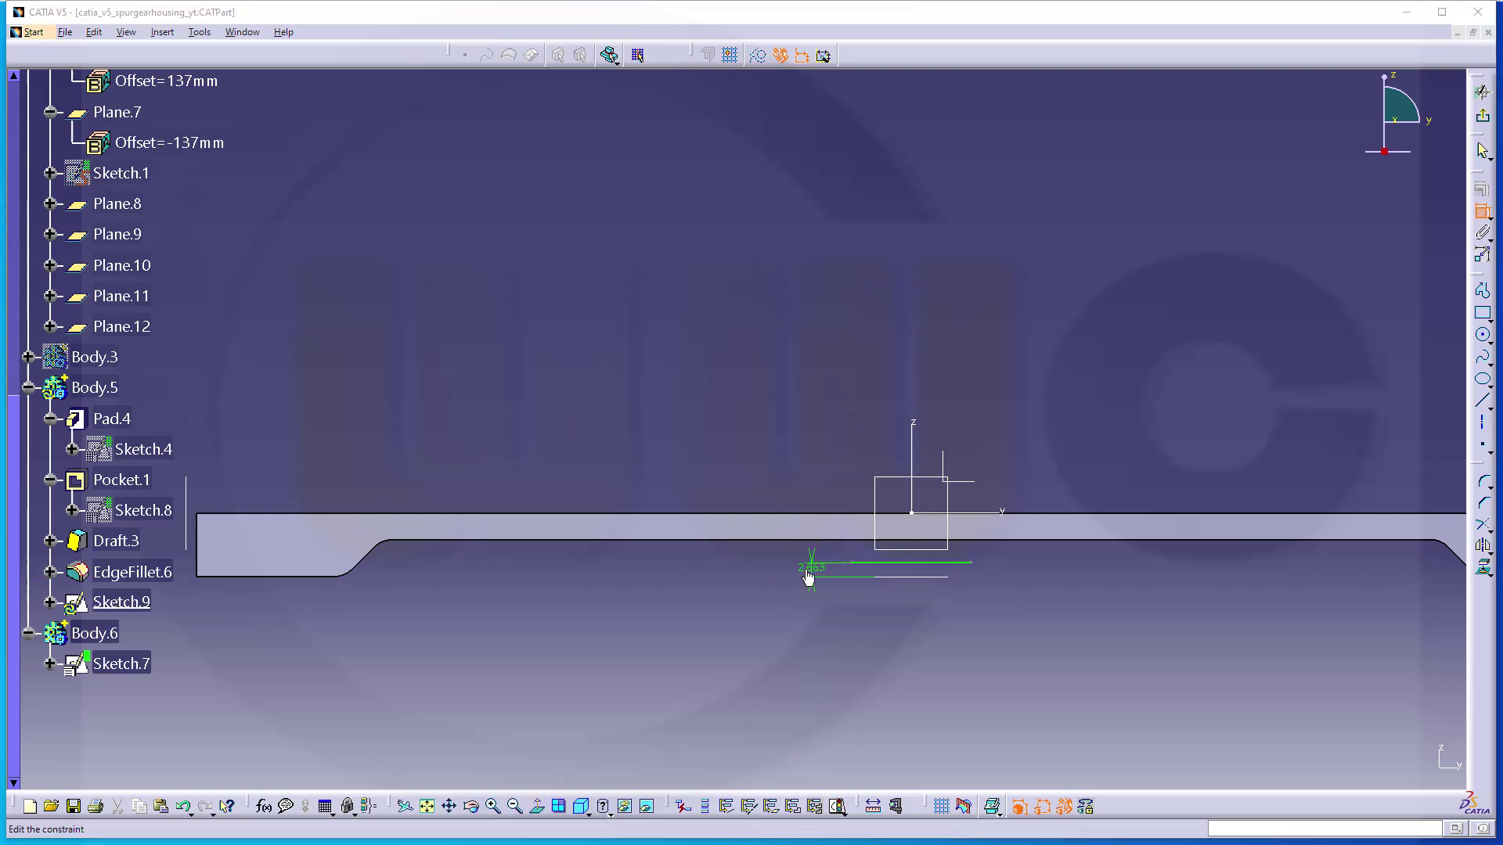
{"action": "double_click", "coordinate": [809, 578]}
{"action": "type", "text": "1"}
{"action": "key", "text": "Return"}
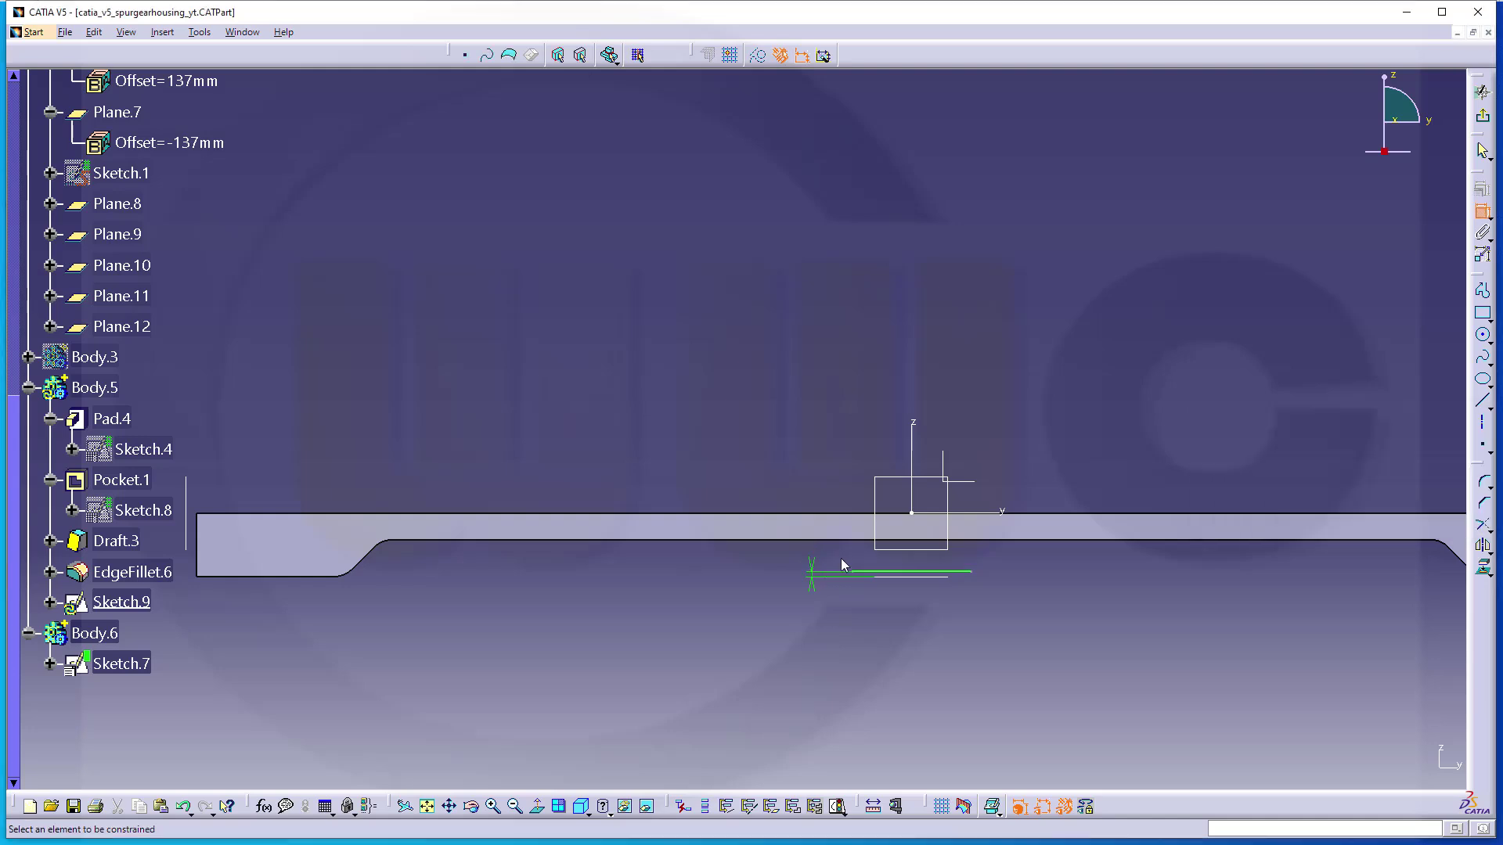
Dimension the line 20 long, symmetric about the vertical axis, and exit the sketch.
{"action": "left_click", "coordinate": [847, 579]}
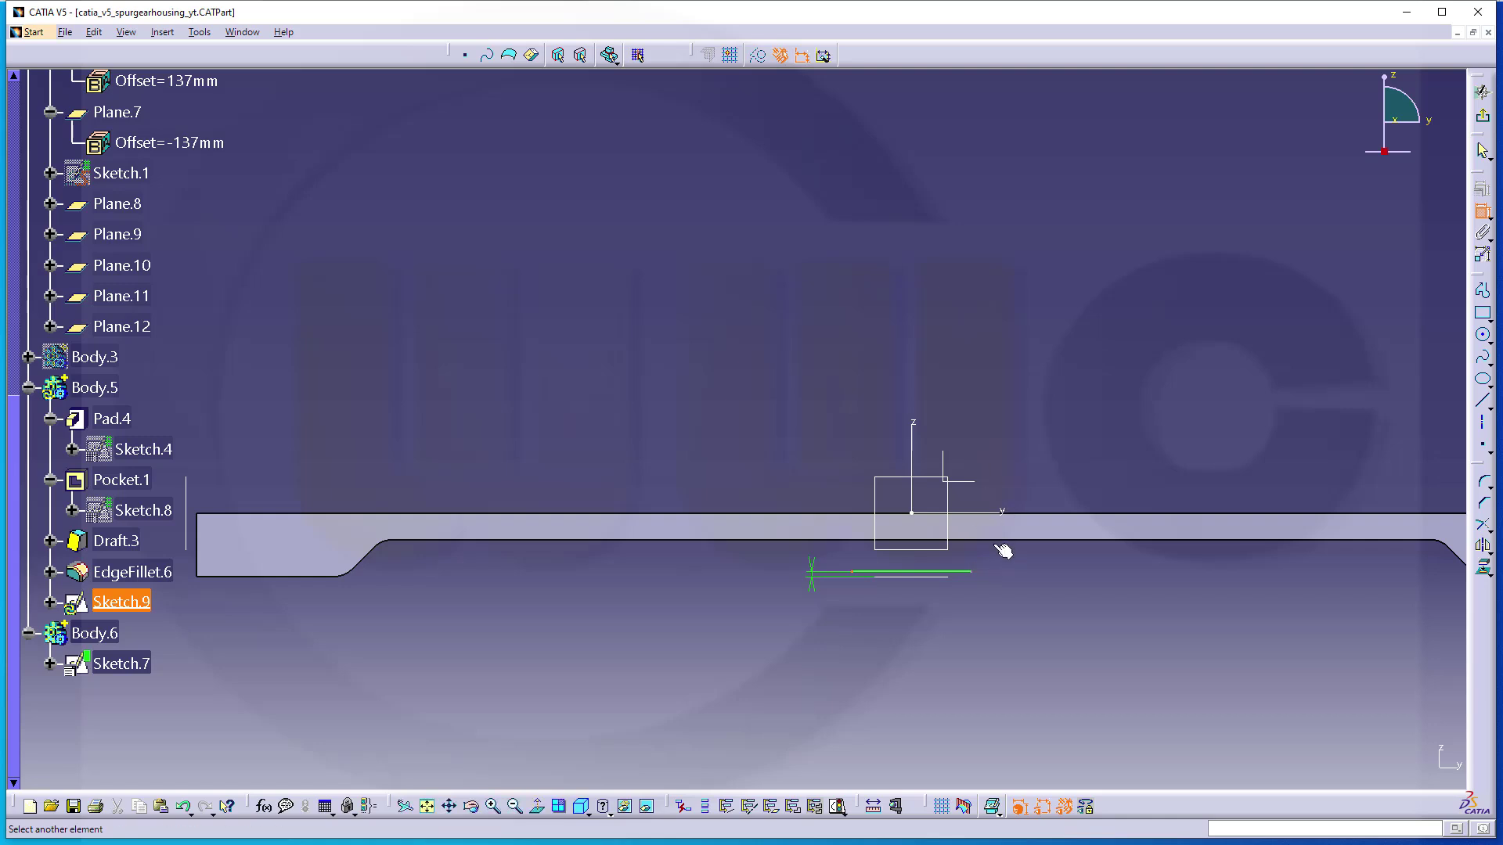
{"action": "left_click", "coordinate": [972, 574]}
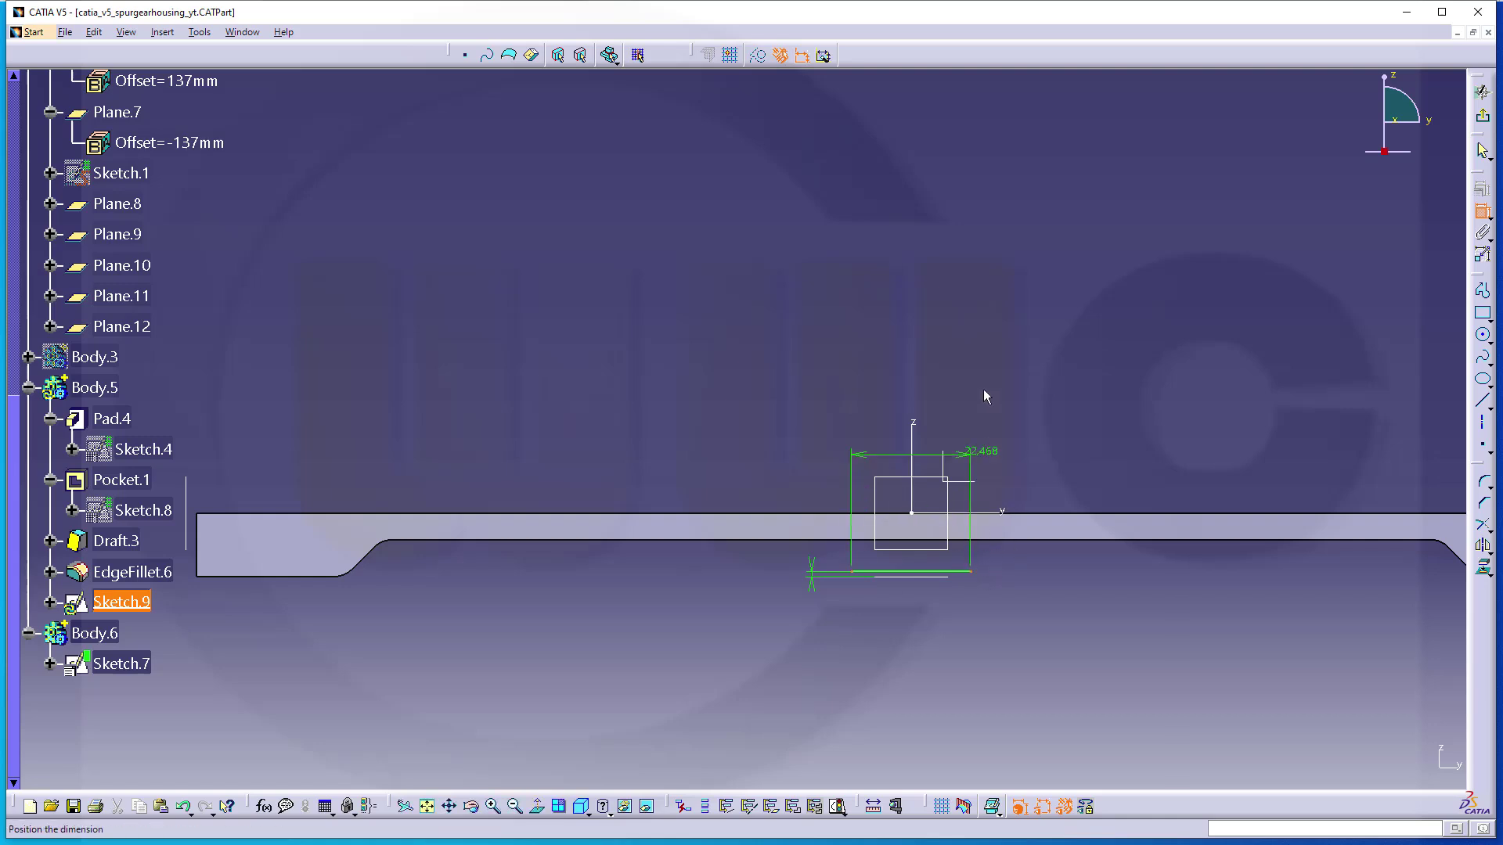
{"action": "right_click", "coordinate": [941, 335]}
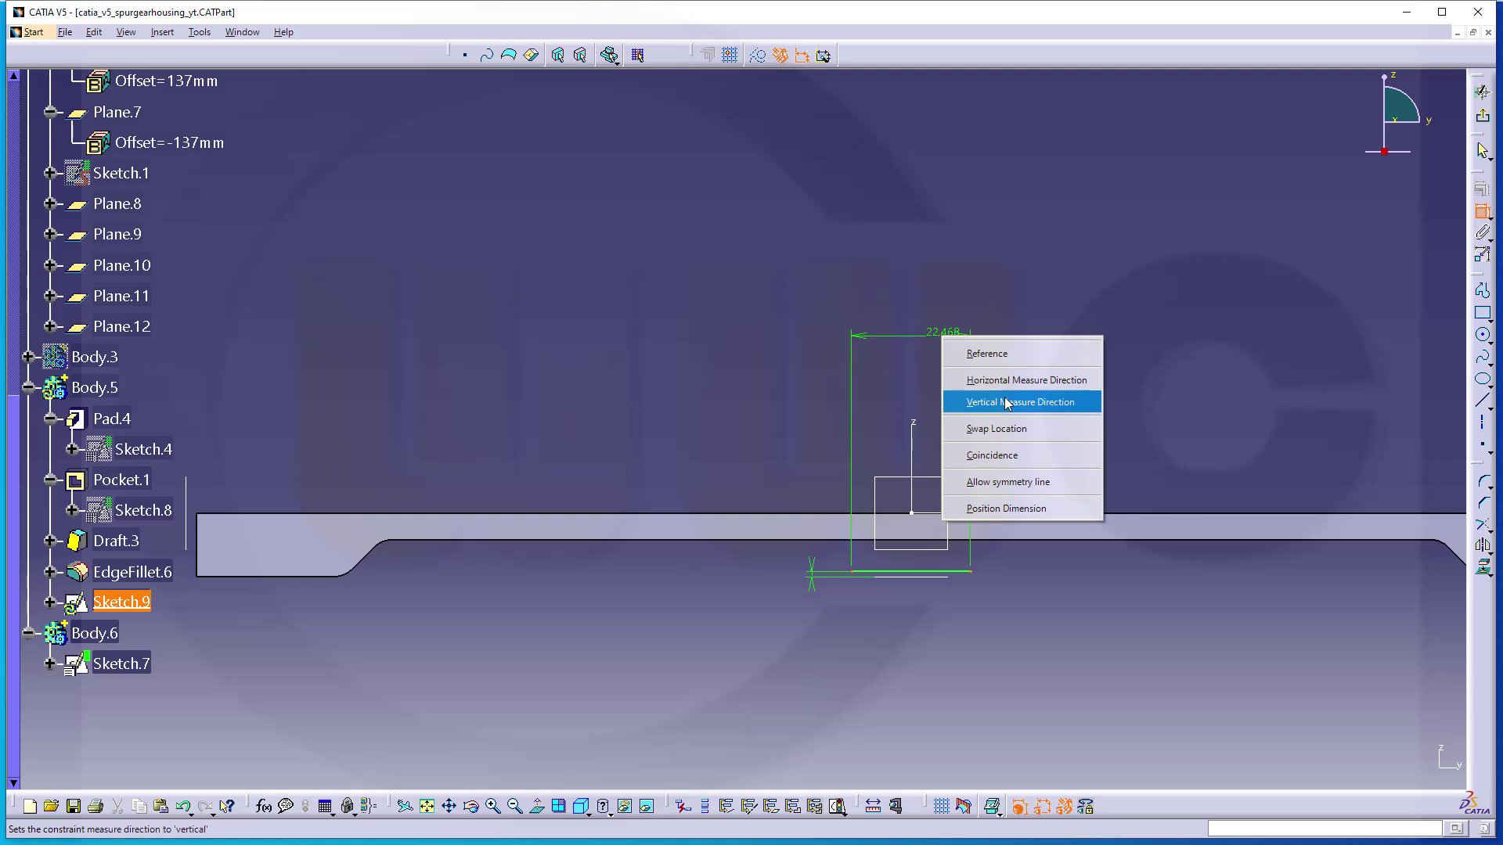
{"action": "left_click", "coordinate": [1007, 482]}
{"action": "left_click", "coordinate": [920, 429]}
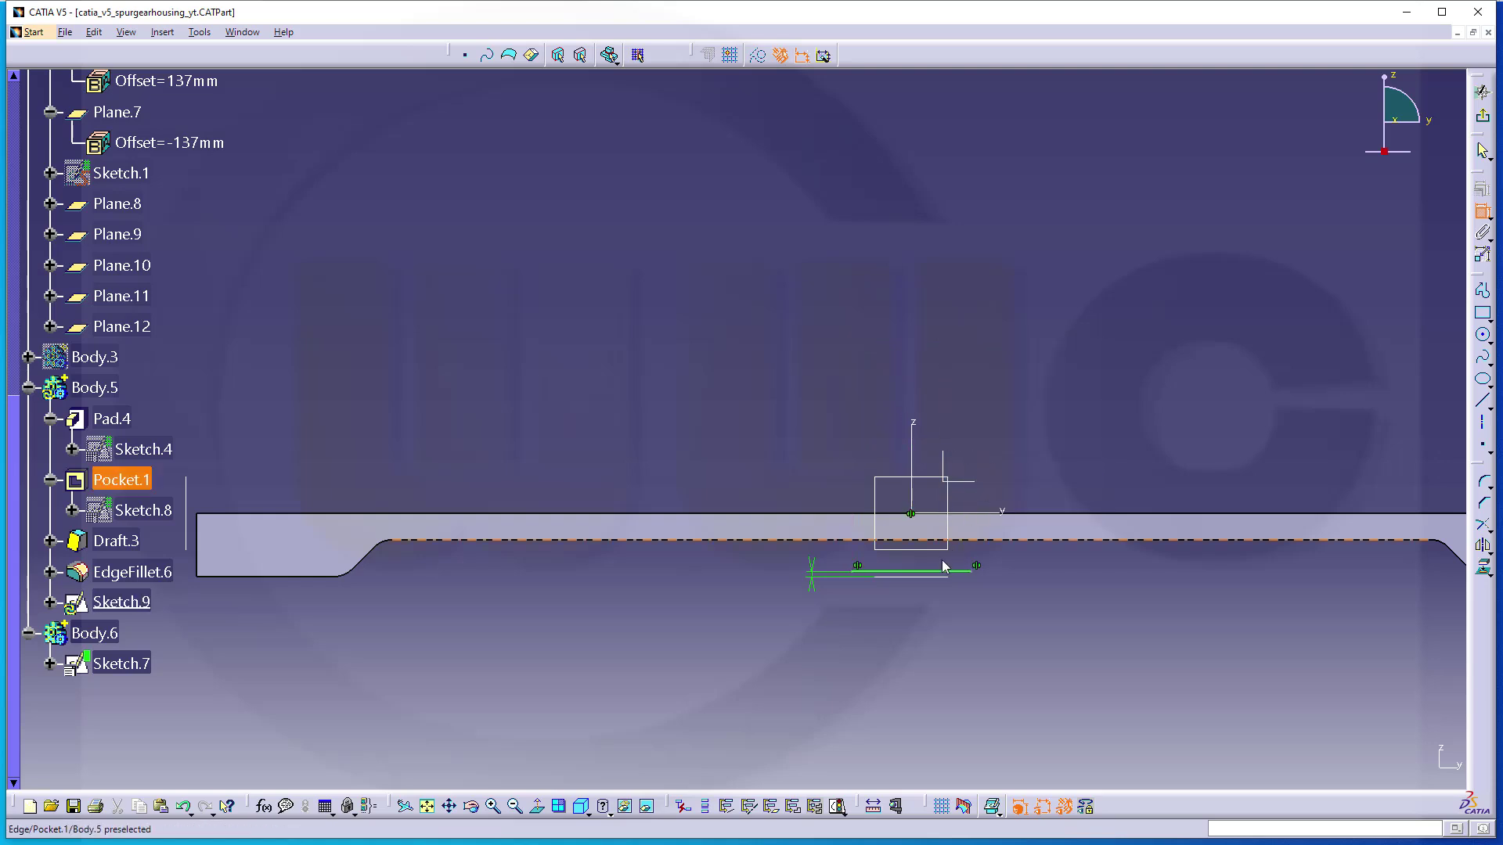
{"action": "left_click", "coordinate": [908, 636]}
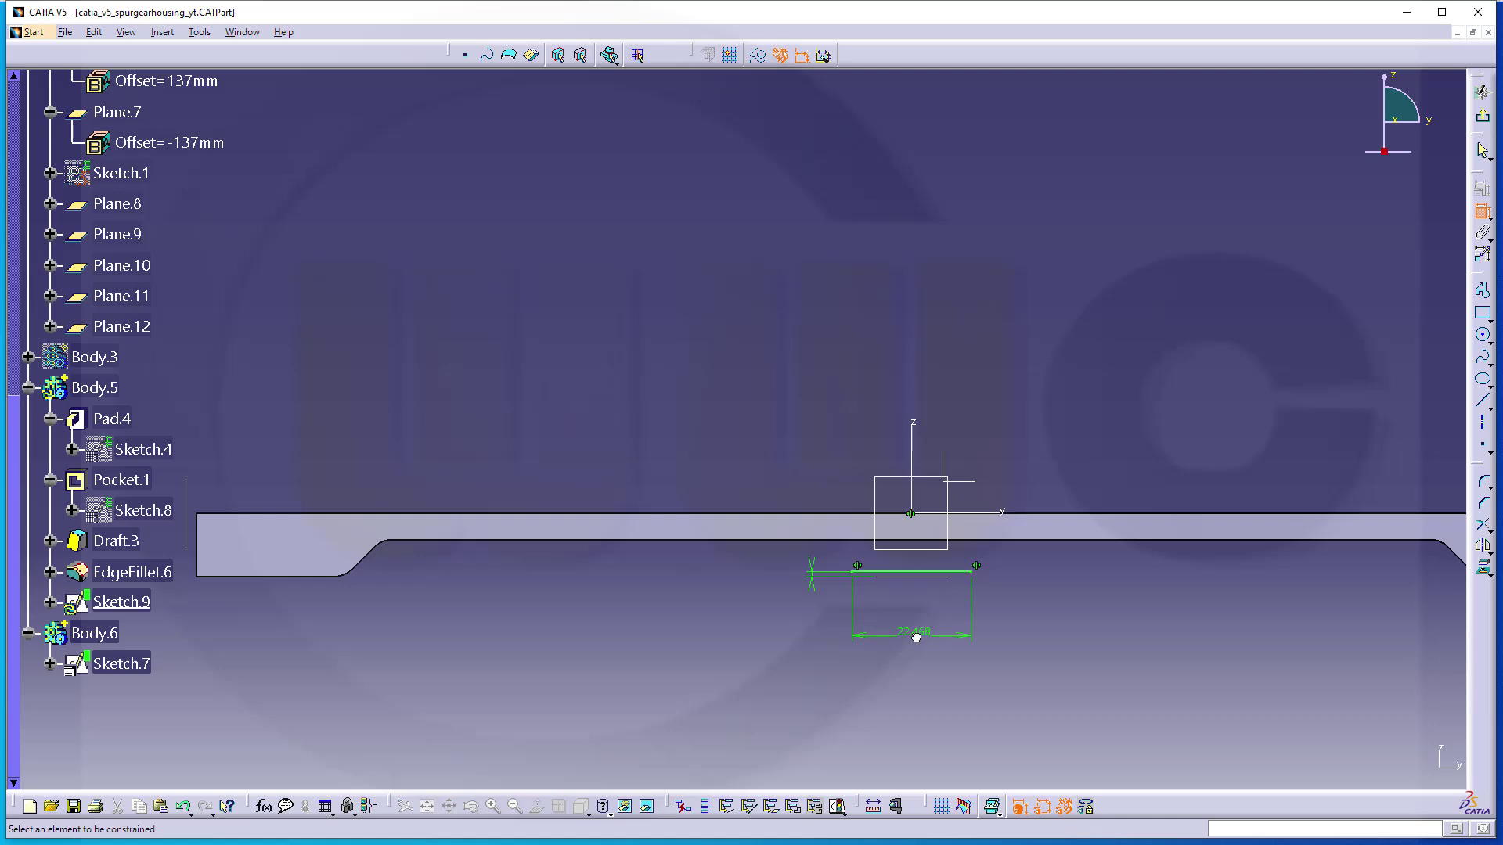
{"action": "double_click", "coordinate": [922, 630]}
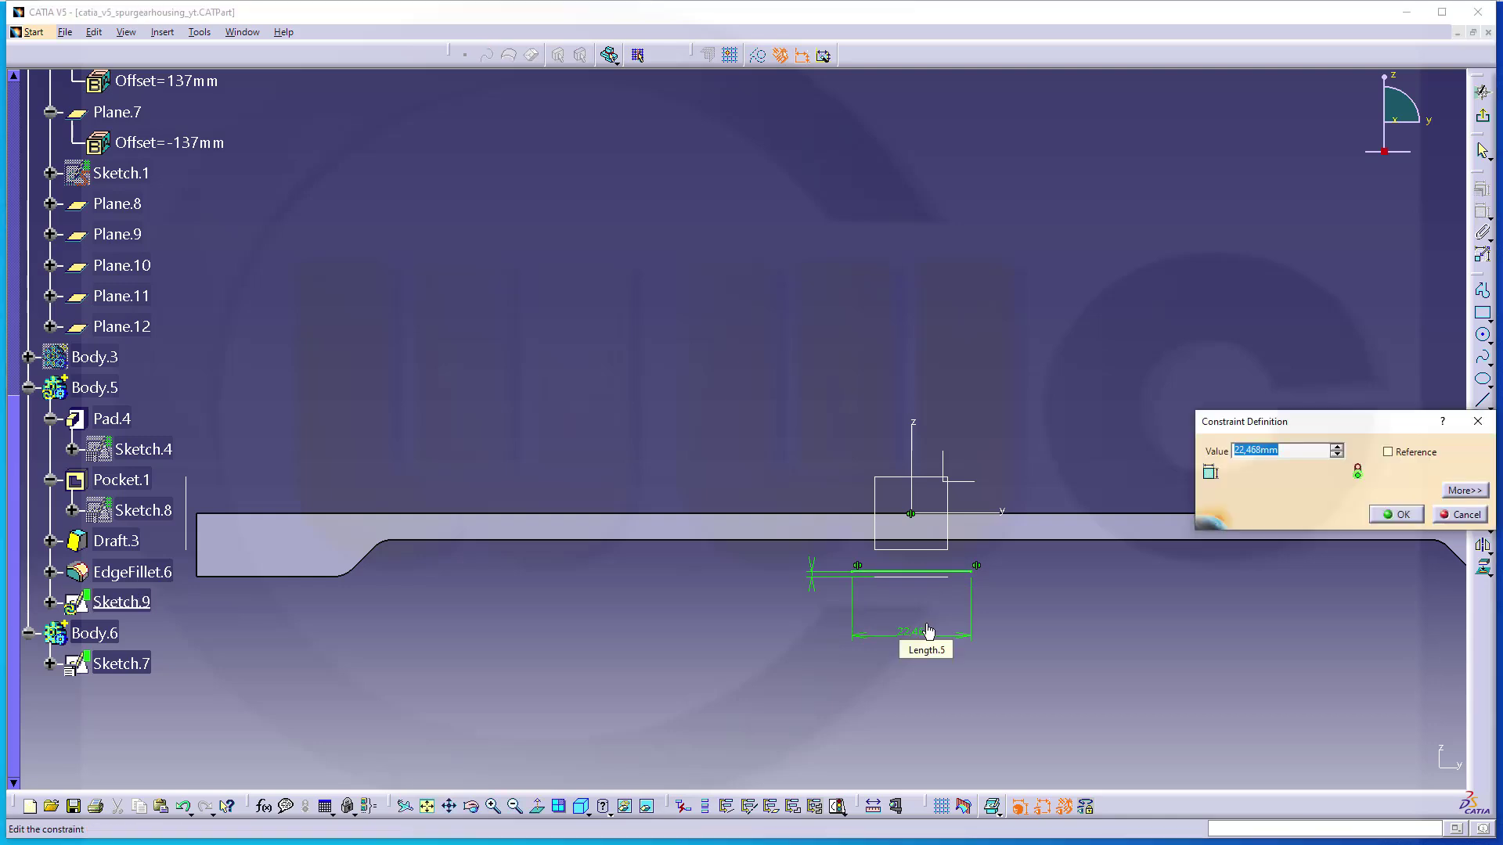
{"action": "type", "text": "20"}
{"action": "key", "text": "Return"}
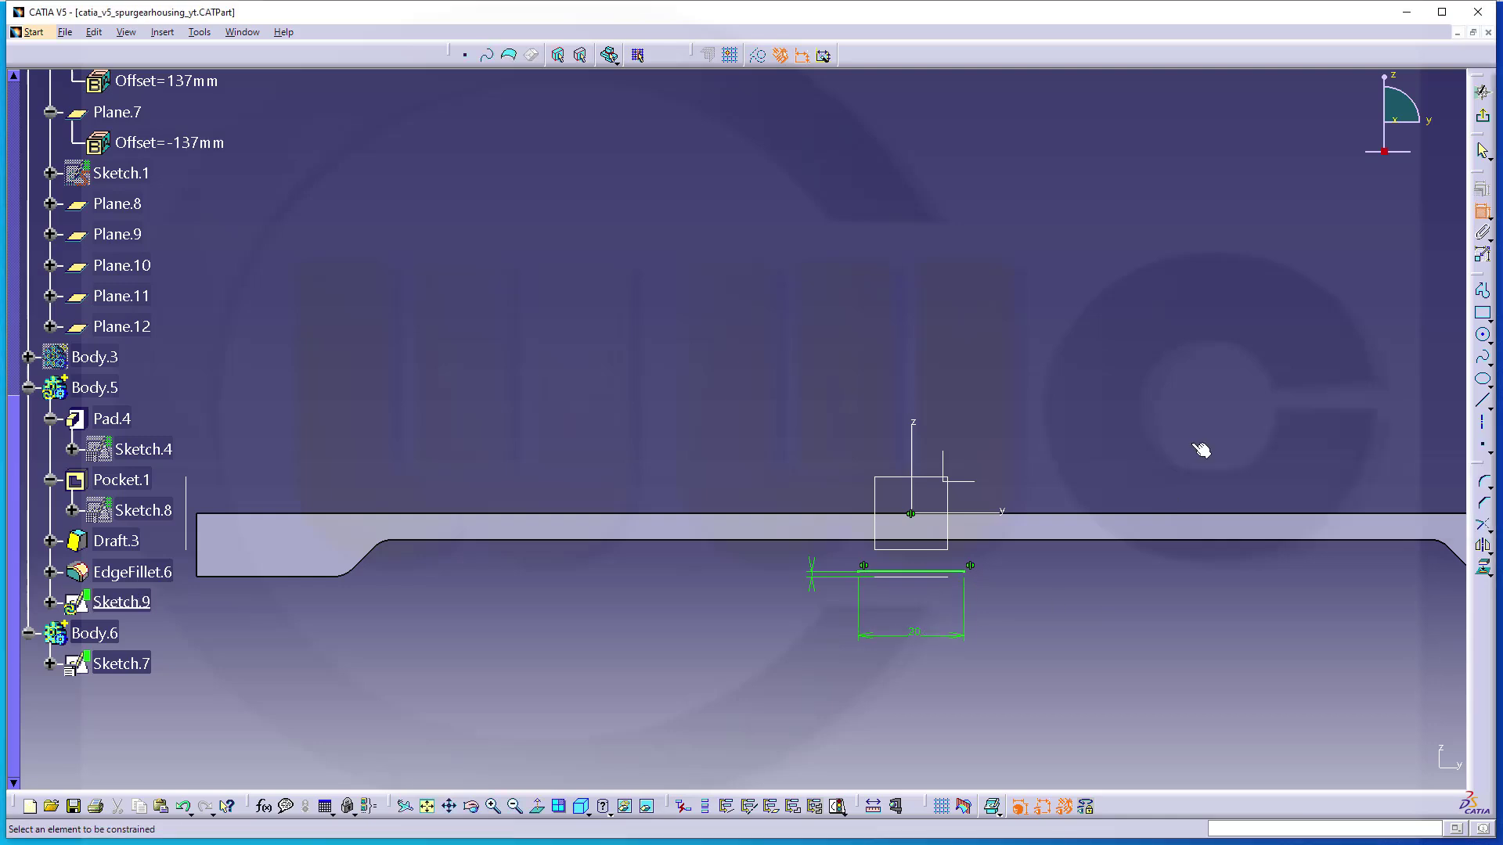
{"action": "left_click", "coordinate": [1482, 116]}
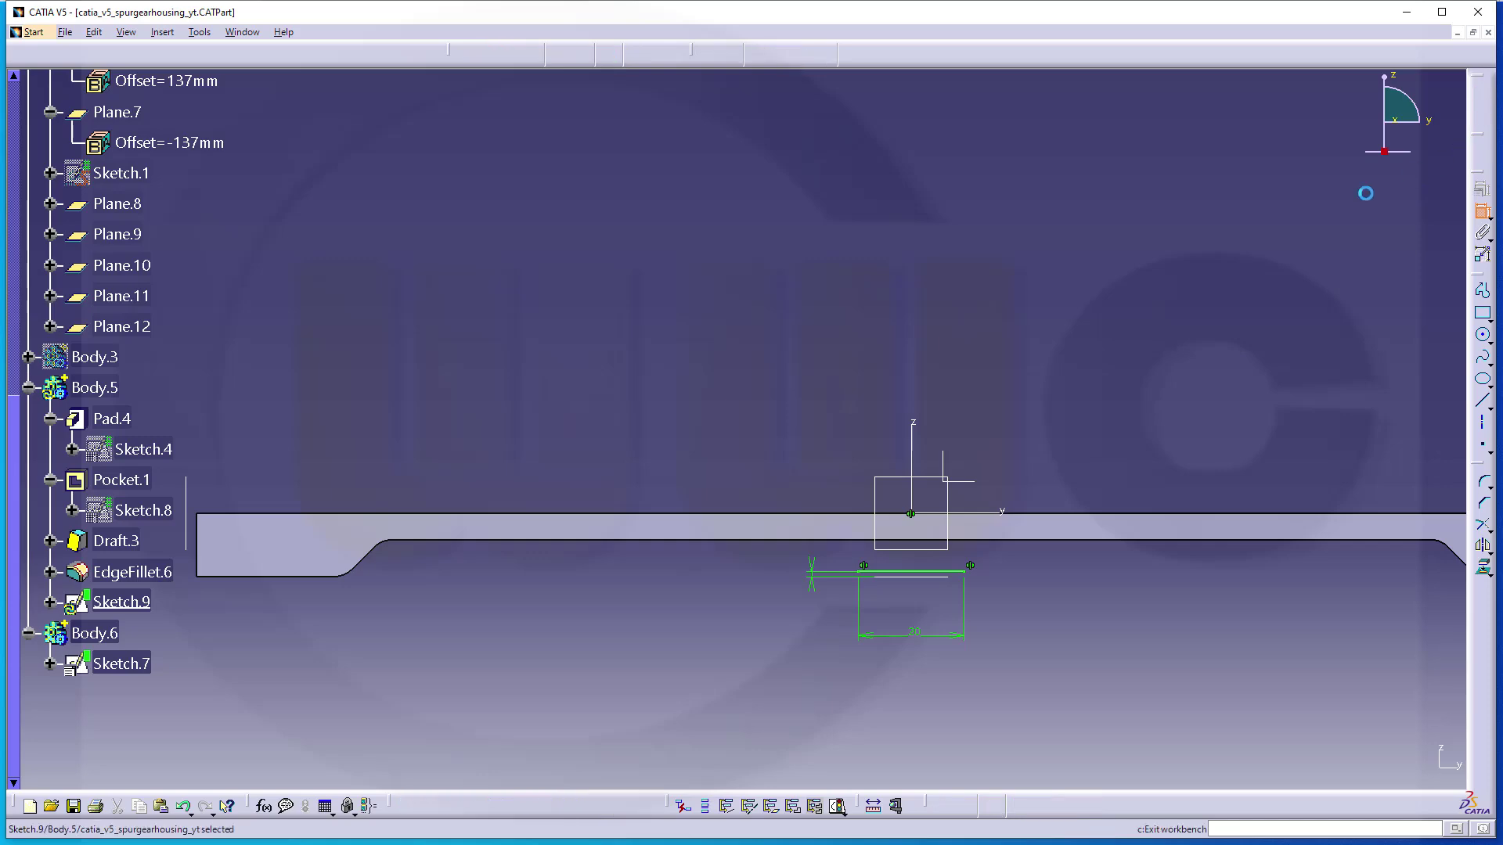
Create Stiffener.1 from Sketch.9 with a 4 mm thickness along the pocket floor.
{"action": "mouse_move", "coordinate": [1040, 364]}
{"action": "middle_mouse_down"}
{"action": "mouse_move", "coordinate": [912, 411]}
{"action": "mouse_move", "coordinate": [913, 326]}
{"action": "mouse_move", "coordinate": [925, 365]}
{"action": "mouse_move", "coordinate": [1023, 326]}
{"action": "mouse_move", "coordinate": [1021, 373]}
{"action": "mouse_move", "coordinate": [778, 399]}
{"action": "mouse_move", "coordinate": [862, 375]}
{"action": "middle_mouse_up"}
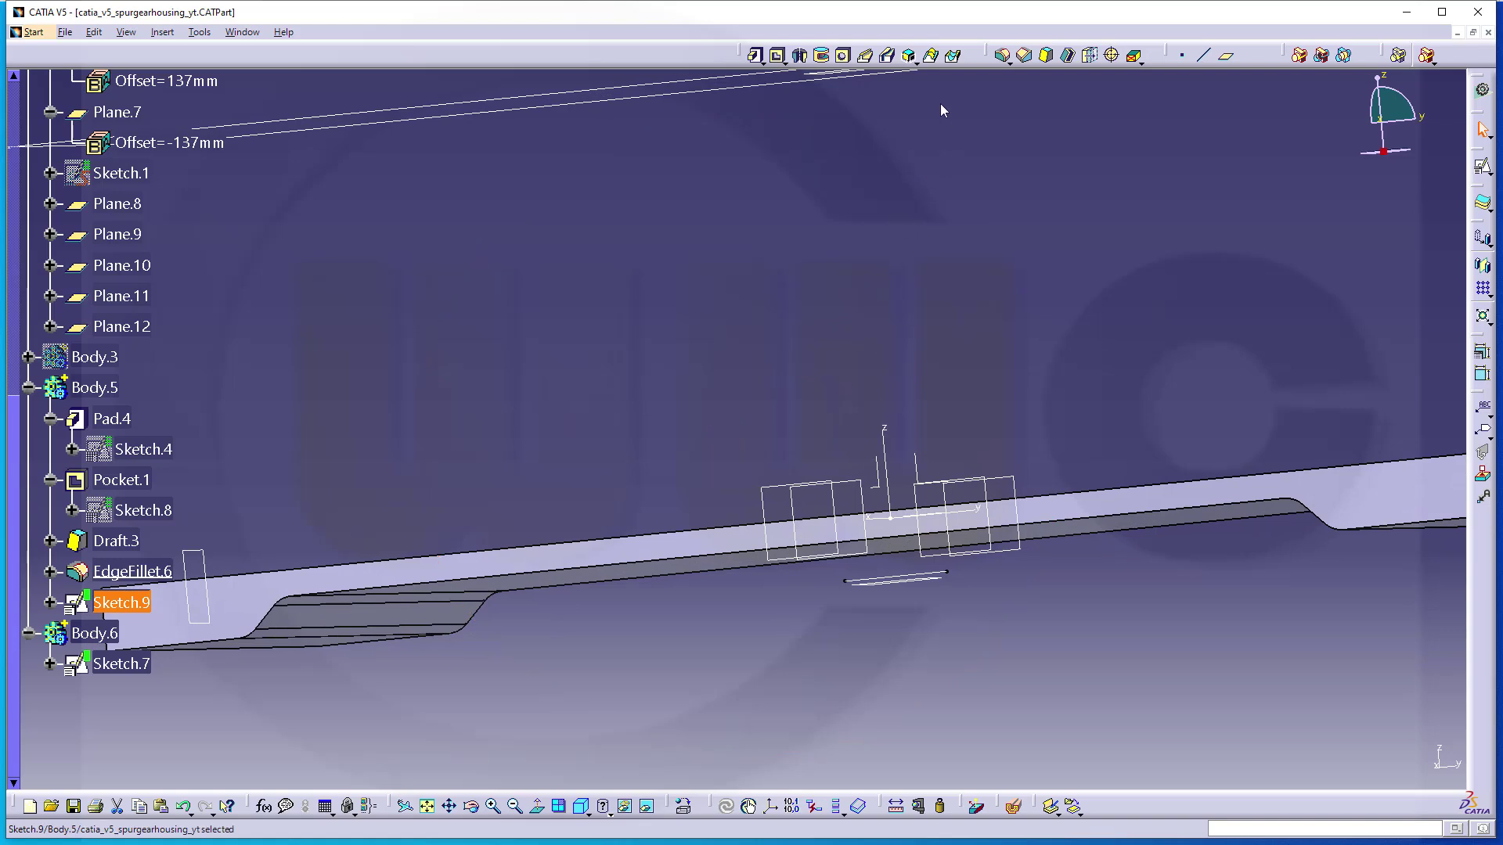
{"action": "left_click", "coordinate": [913, 61]}
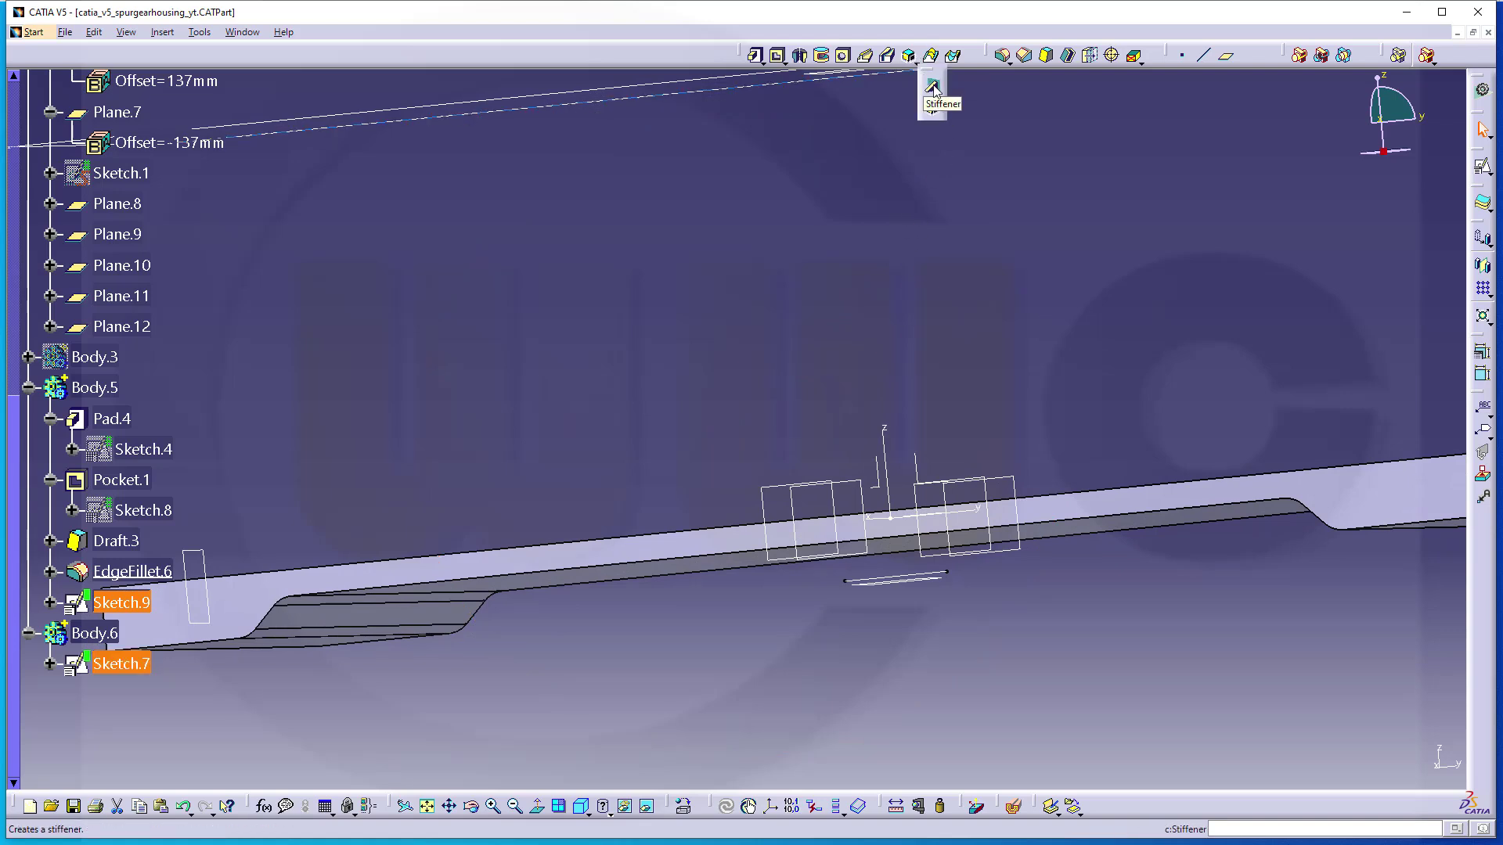
{"action": "left_click", "coordinate": [932, 86]}
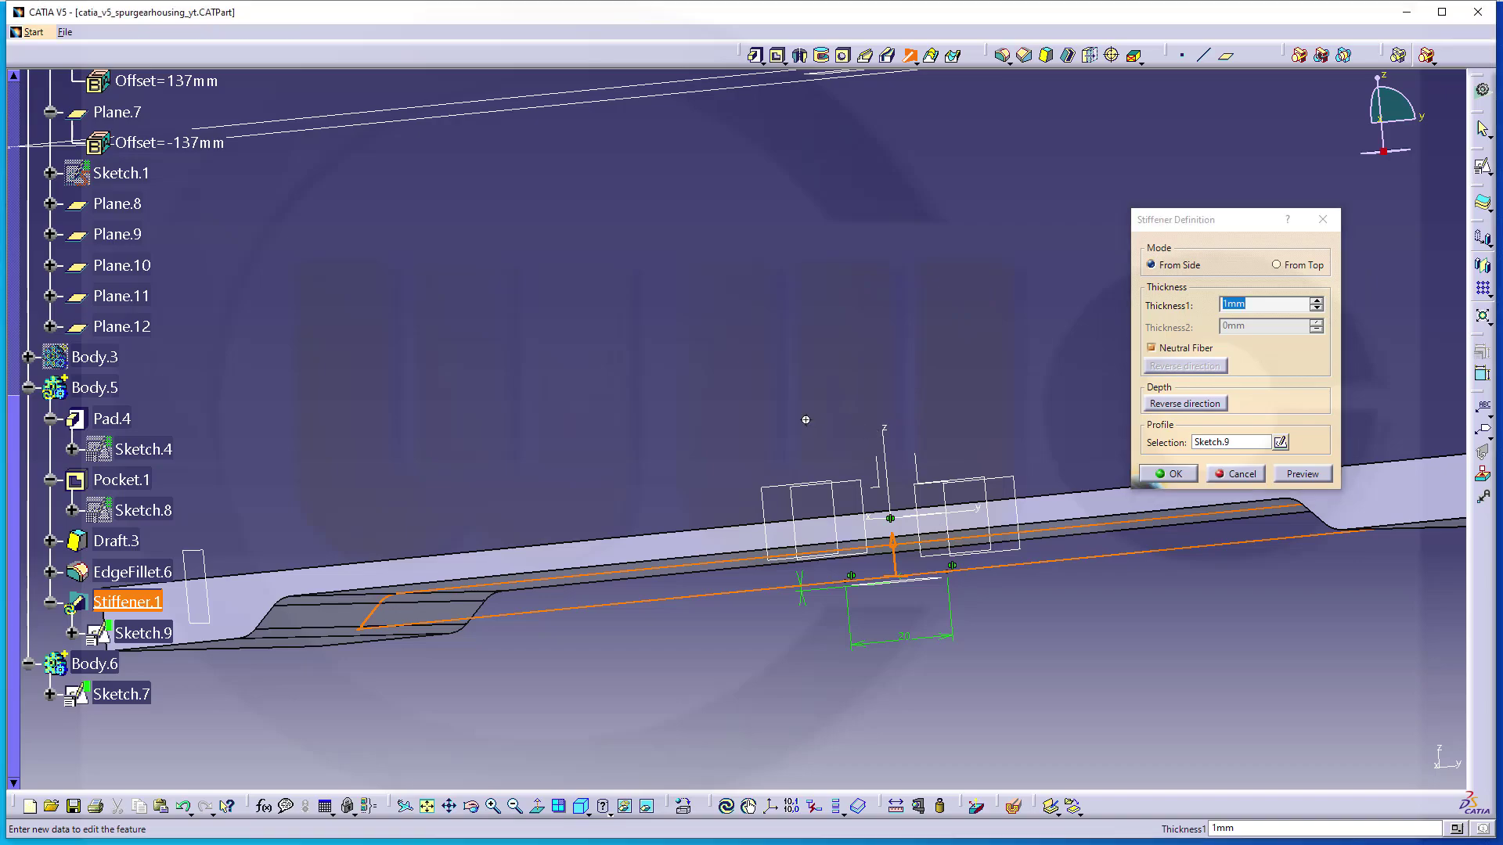
{"action": "middle_click_drag", "start_coordinate": [805, 419], "coordinate": [816, 520]}
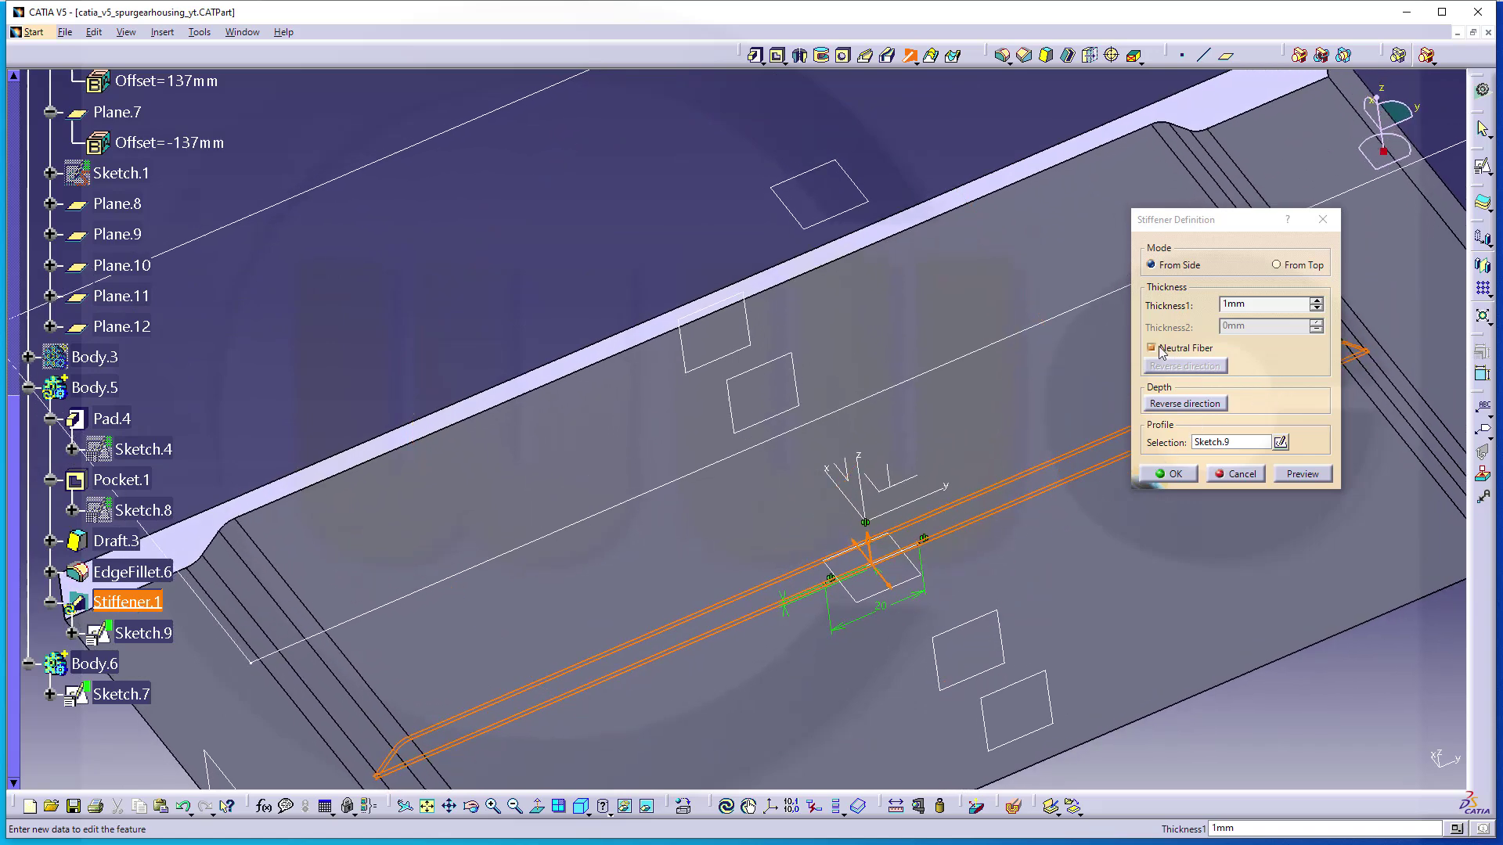
{"action": "double_click", "coordinate": [1233, 304]}
{"action": "type", "text": "4"}
{"action": "key", "text": "Tab"}
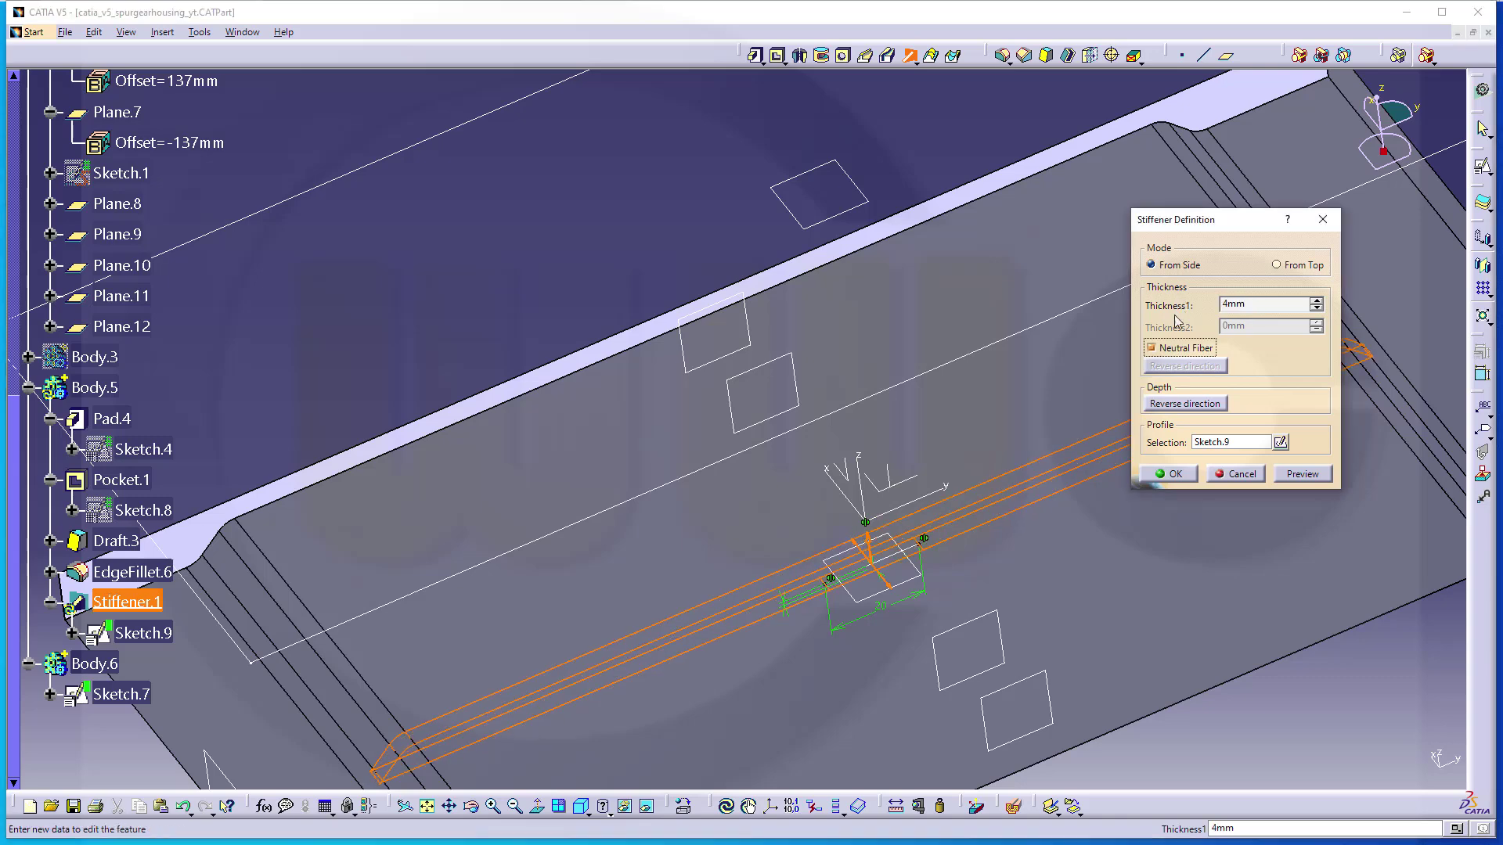
{"action": "left_click", "coordinate": [1169, 475]}
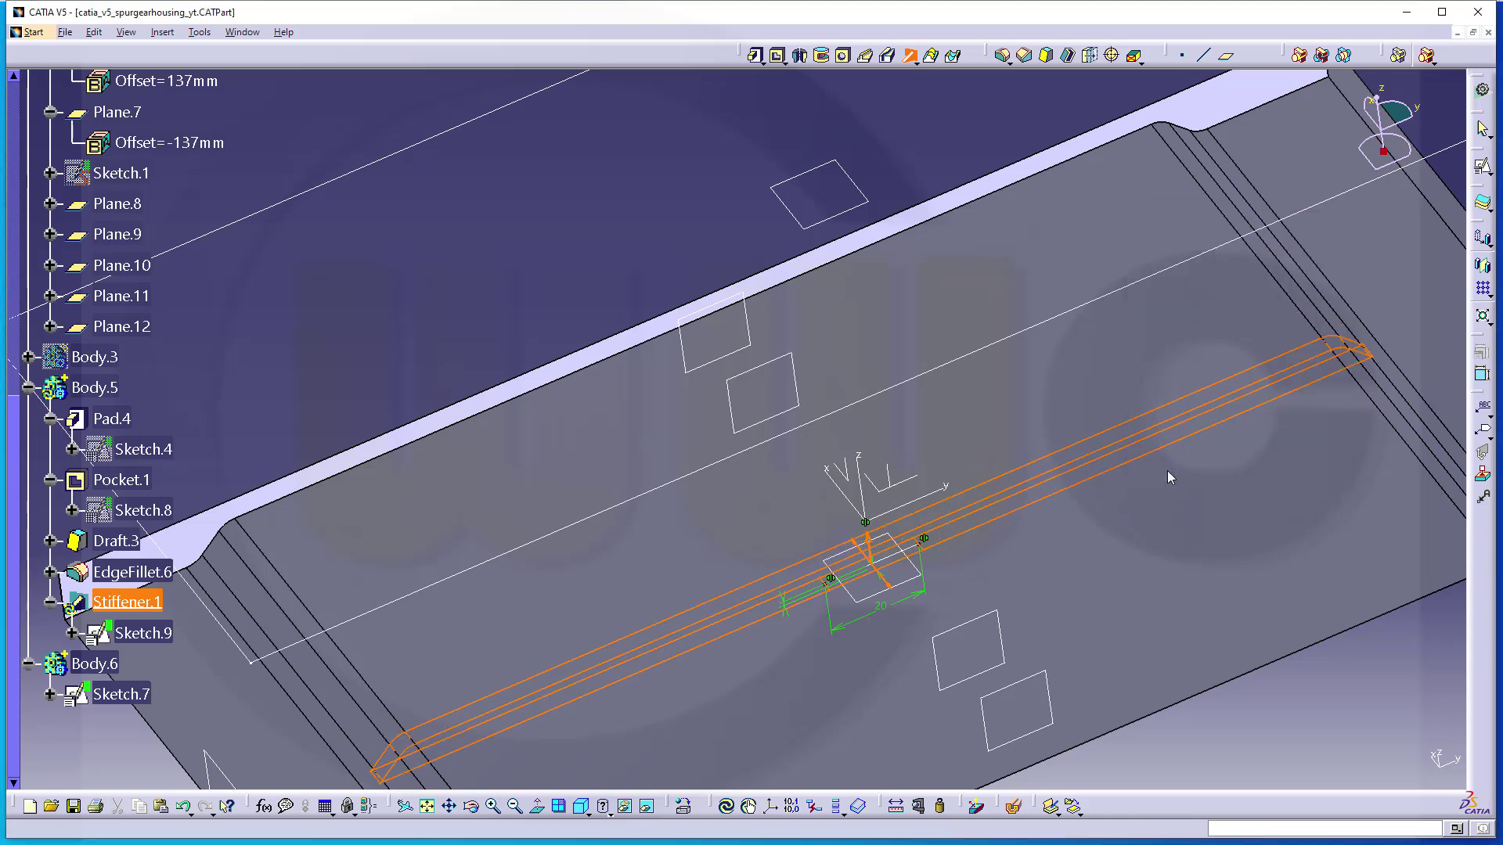
{"action": "middle_click_drag", "start_coordinate": [896, 416], "coordinate": [728, 540]}
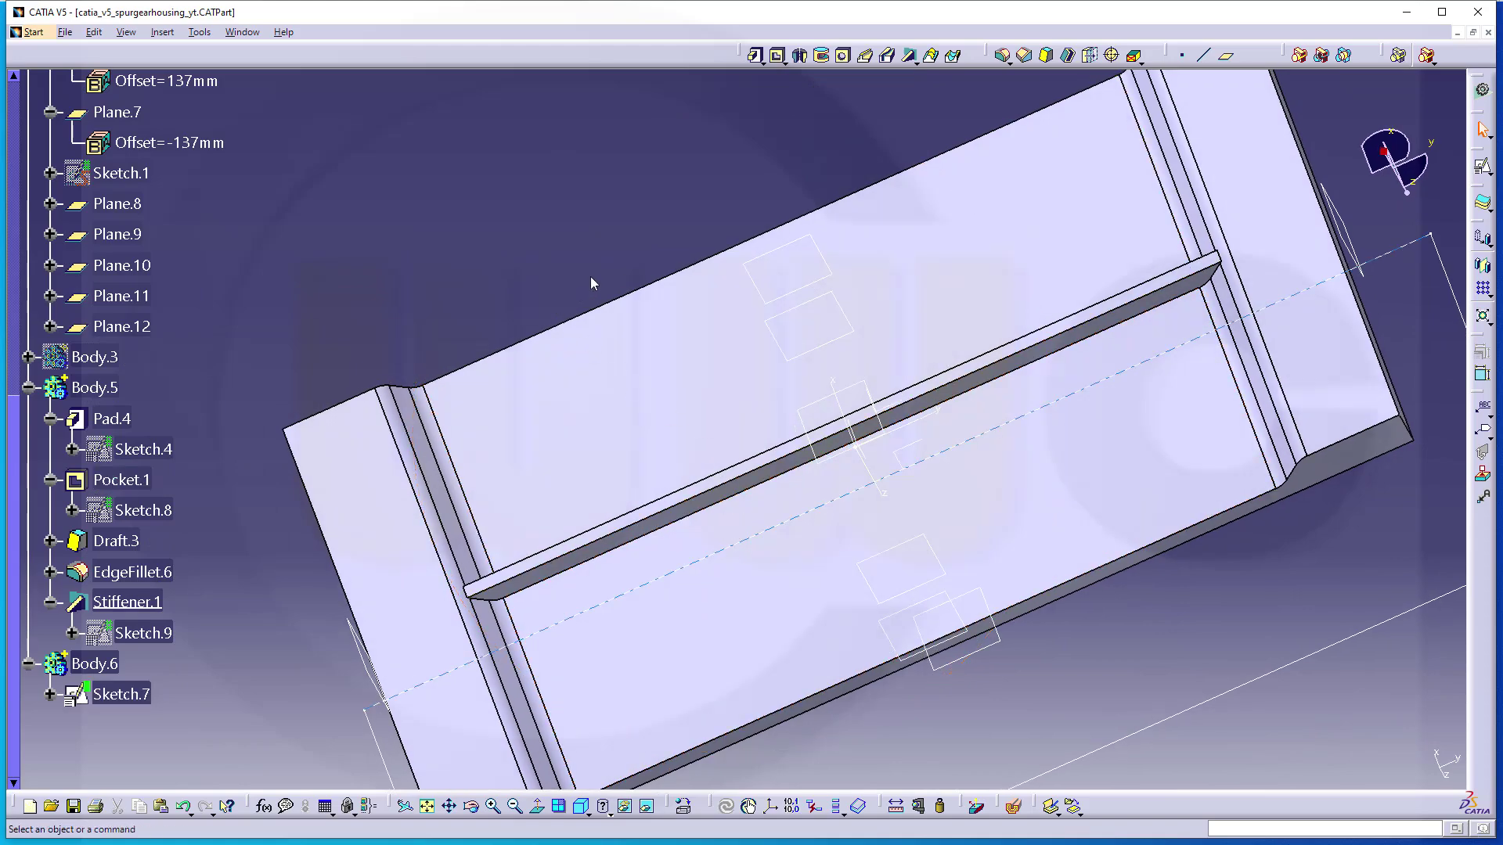
Start a rectangular pattern with Stiffener.1 as the object to pattern.
{"action": "mouse_move", "coordinate": [652, 175]}
{"action": "middle_mouse_down"}
{"action": "mouse_move", "coordinate": [691, 188]}
{"action": "mouse_move", "coordinate": [733, 255]}
{"action": "mouse_move", "coordinate": [765, 134]}
{"action": "mouse_move", "coordinate": [768, 153]}
{"action": "middle_mouse_up"}
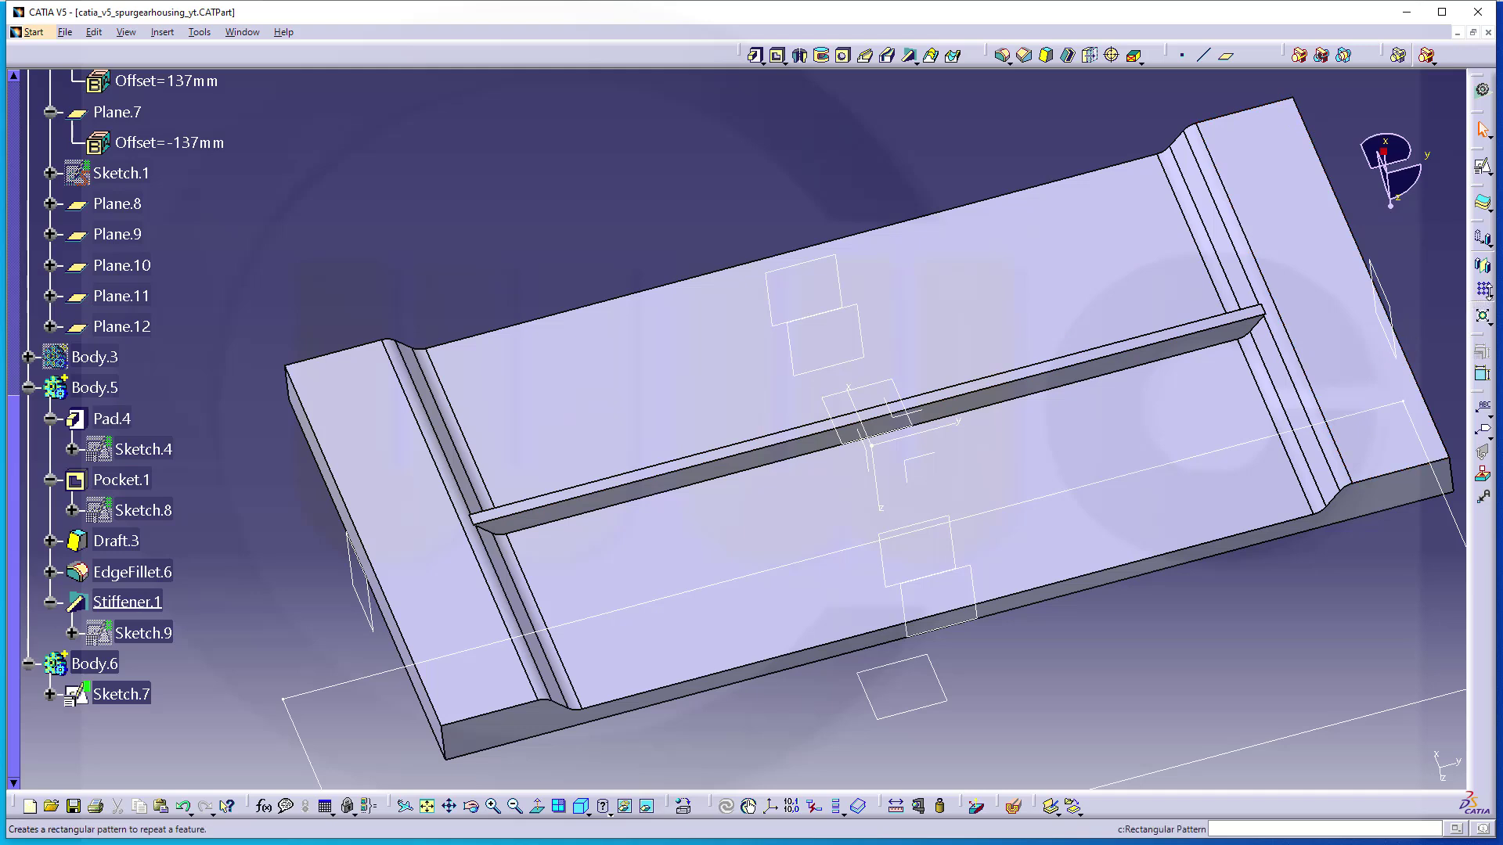
{"action": "left_click", "coordinate": [1487, 296]}
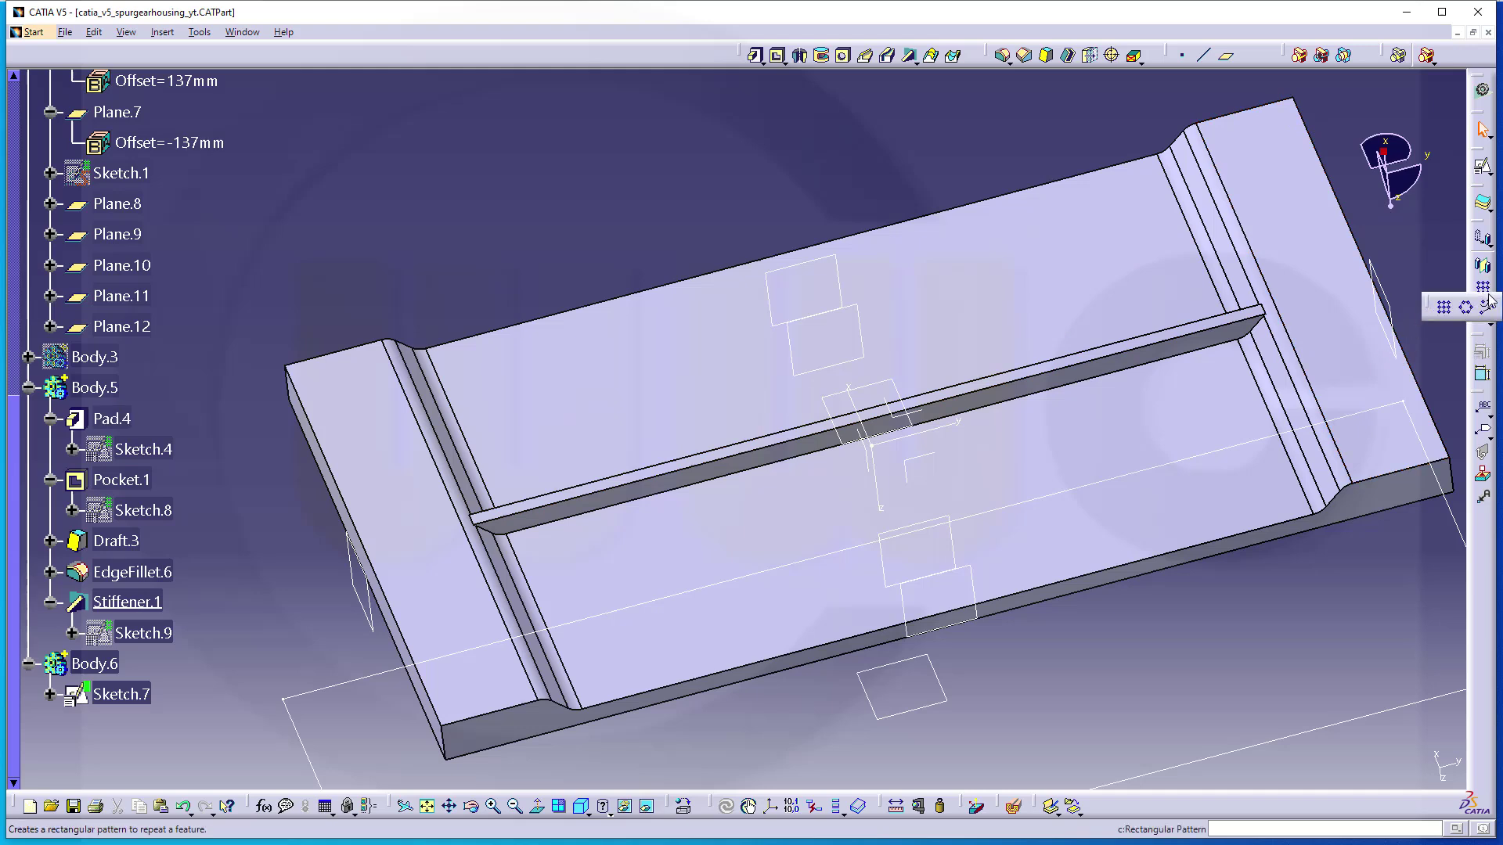
{"action": "left_click", "coordinate": [1442, 308]}
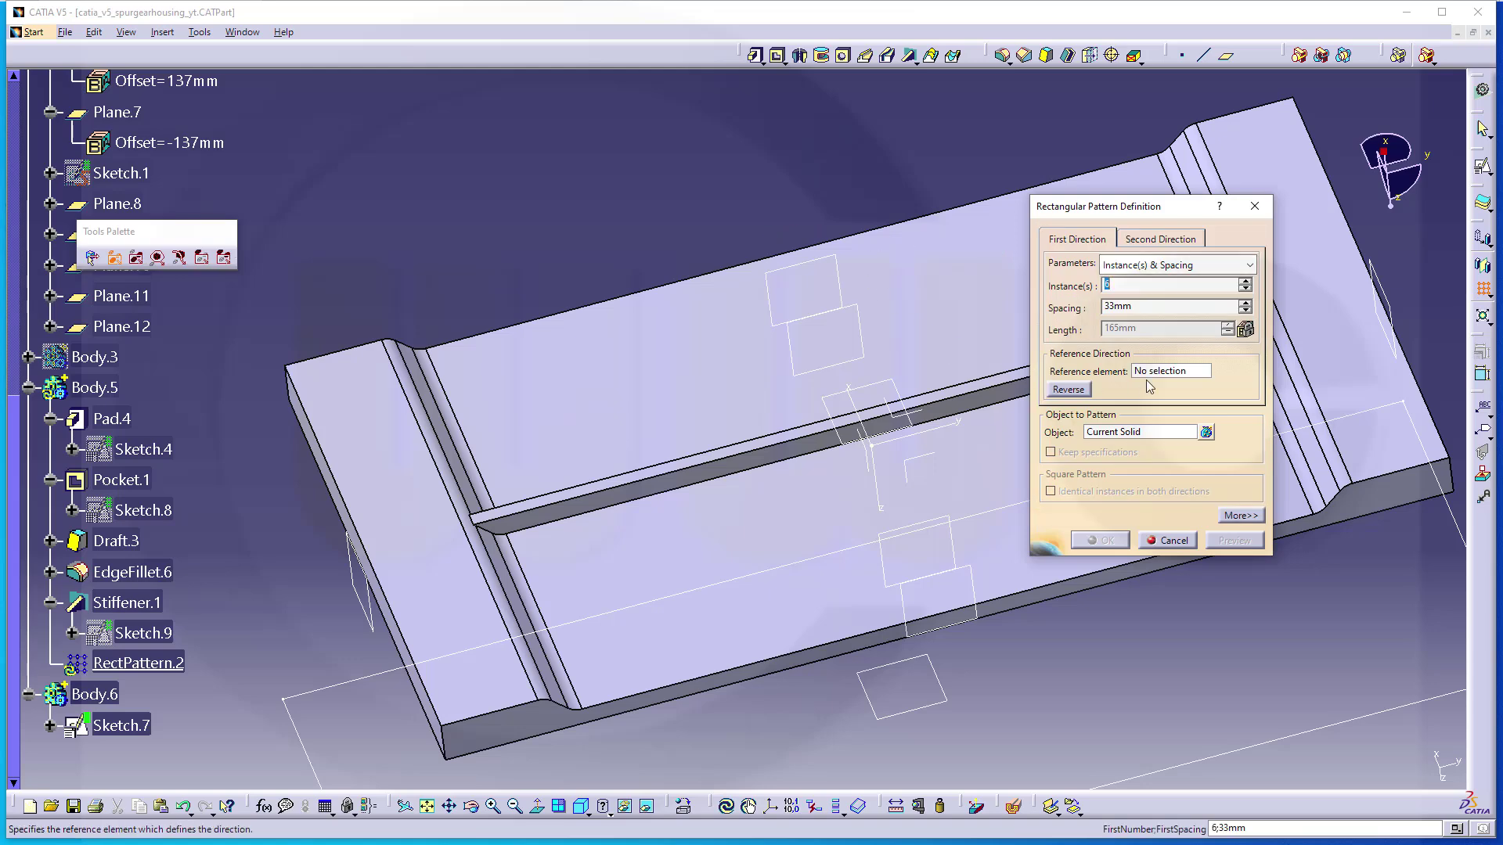
{"action": "left_click", "coordinate": [1121, 432]}
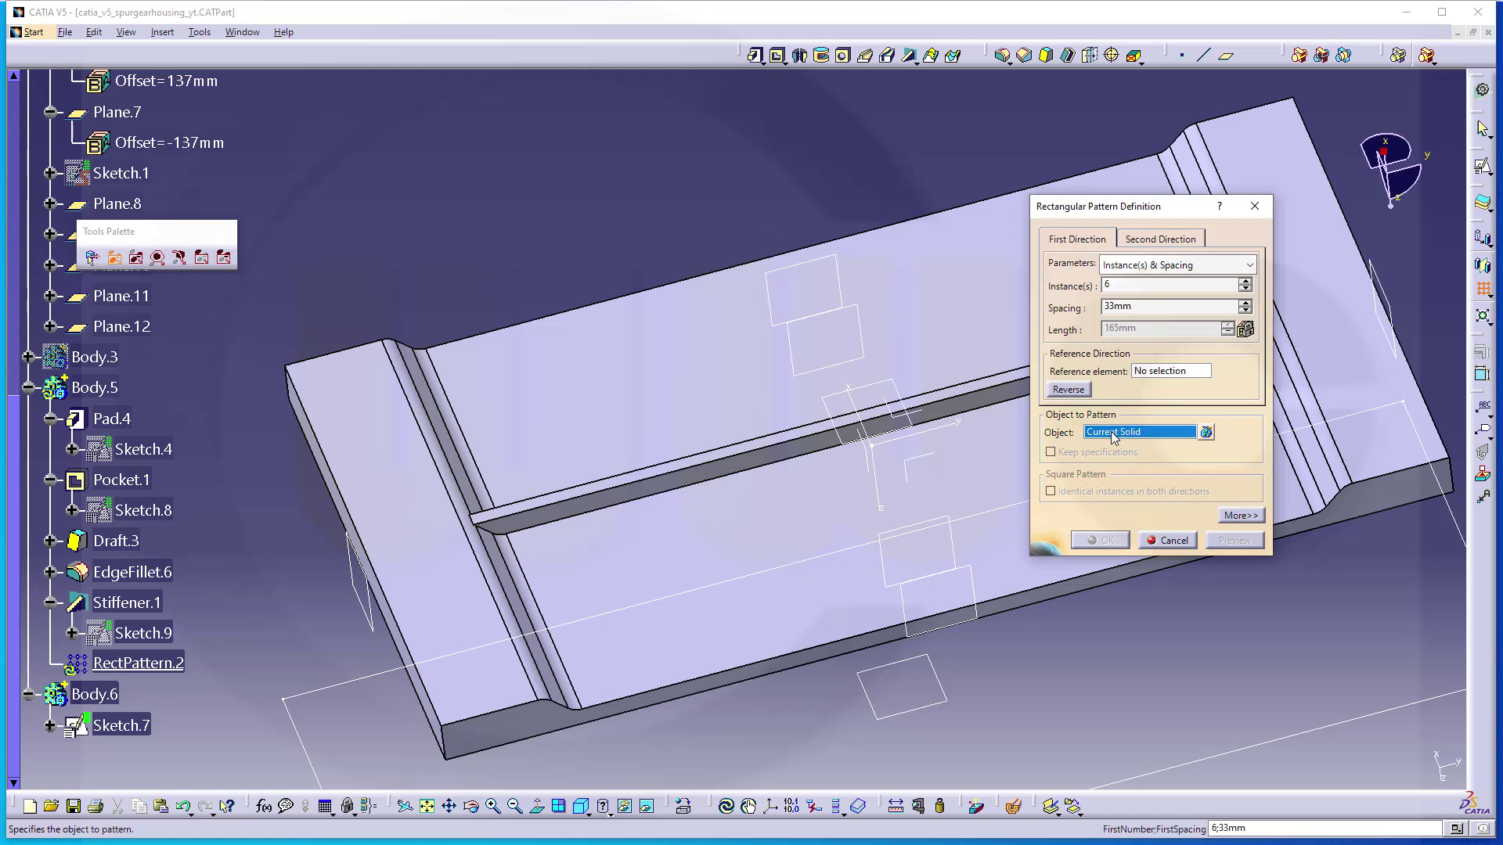
{"action": "left_click", "coordinate": [149, 601]}
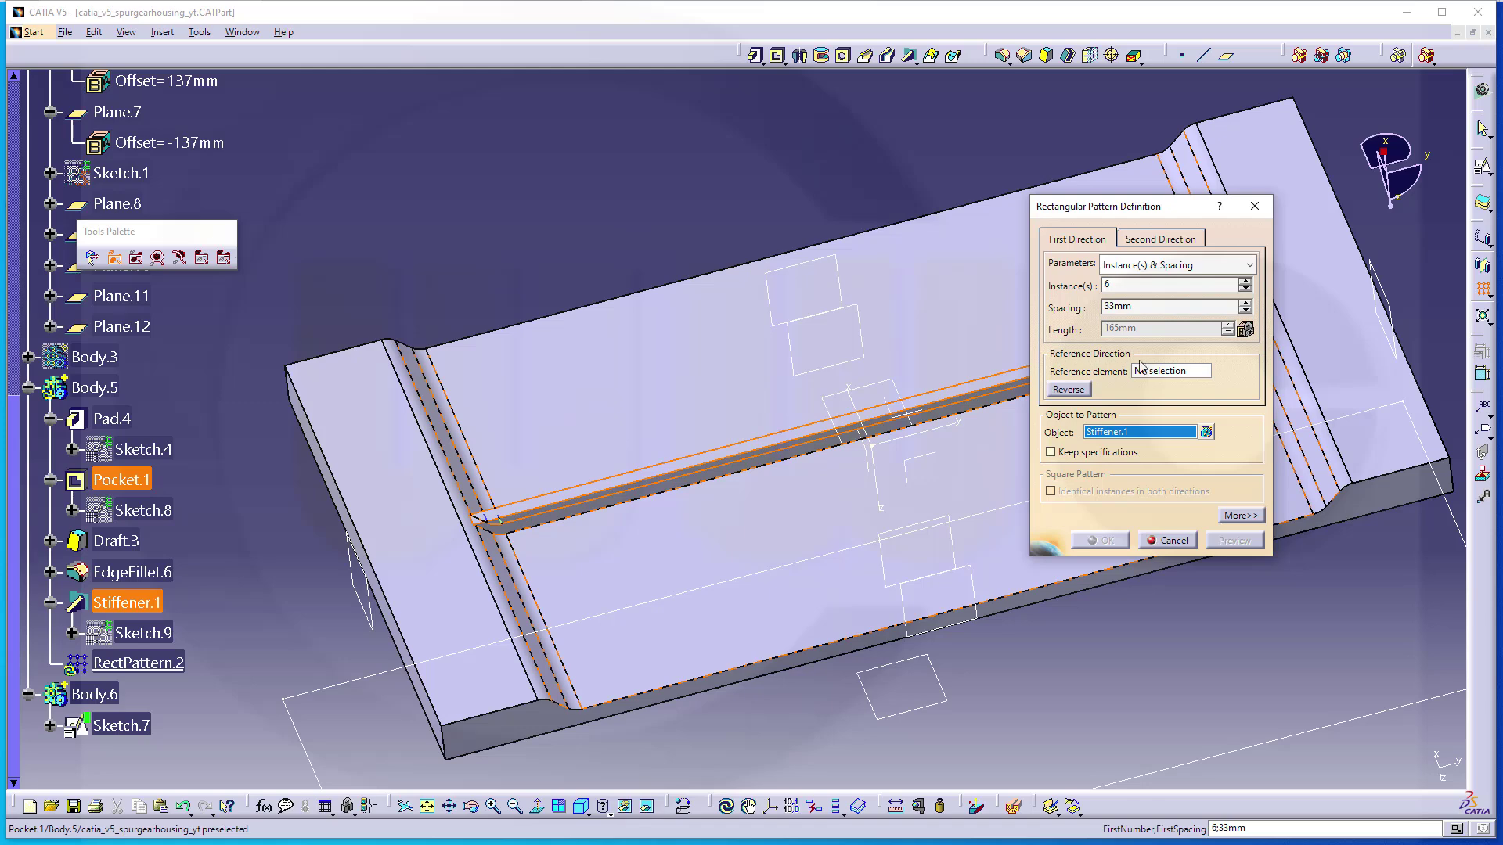
Set the pattern direction to the absolute axis with 7 instances at 20 mm spacing.
{"action": "left_click", "coordinate": [1162, 372]}
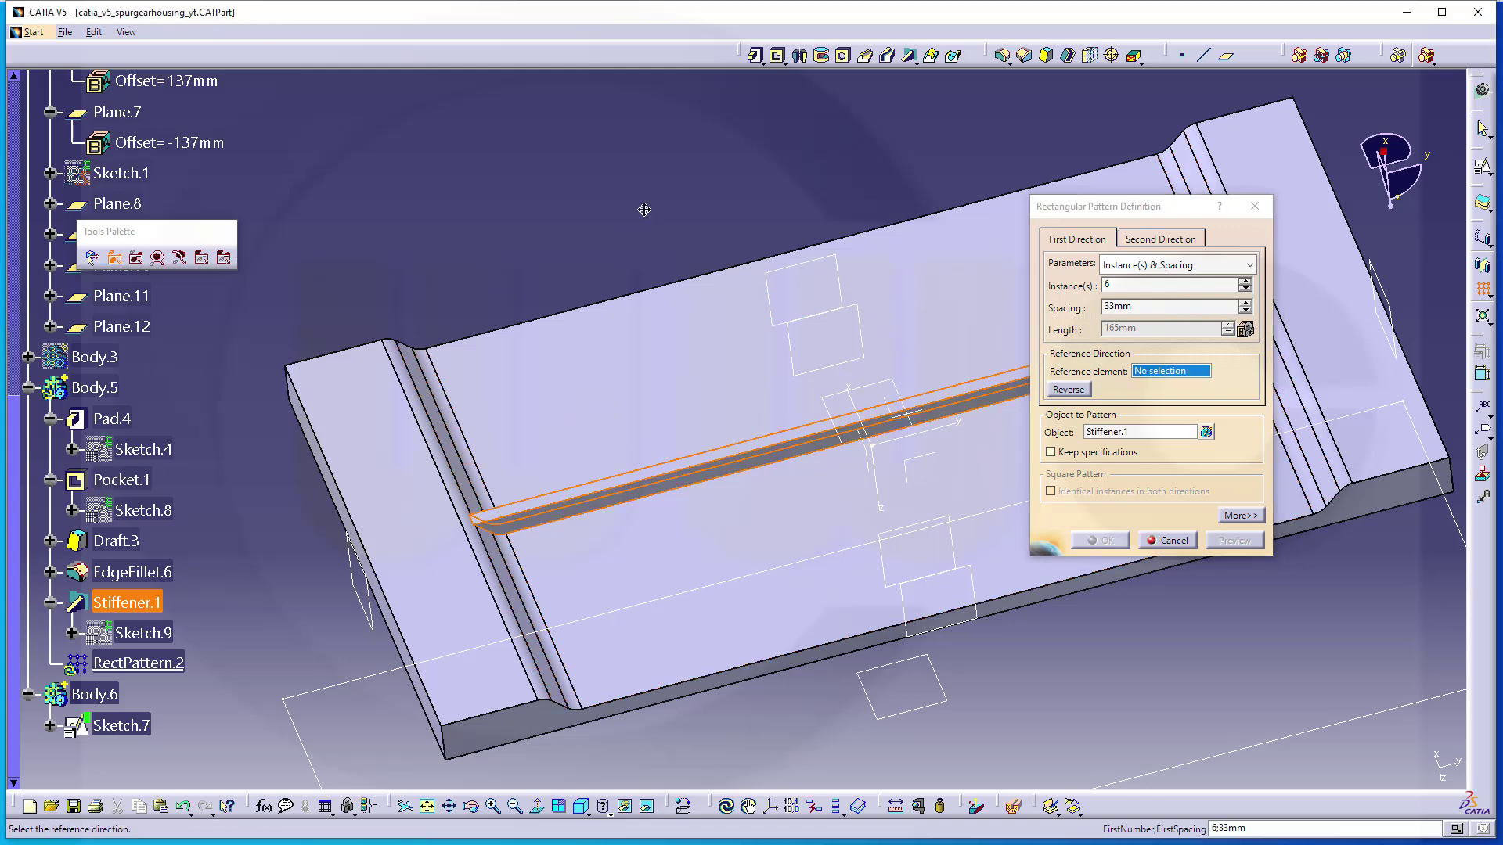
{"action": "mouse_move", "coordinate": [767, 298]}
{"action": "middle_mouse_down"}
{"action": "mouse_move", "coordinate": [671, 248]}
{"action": "mouse_move", "coordinate": [671, 328]}
{"action": "middle_mouse_up"}
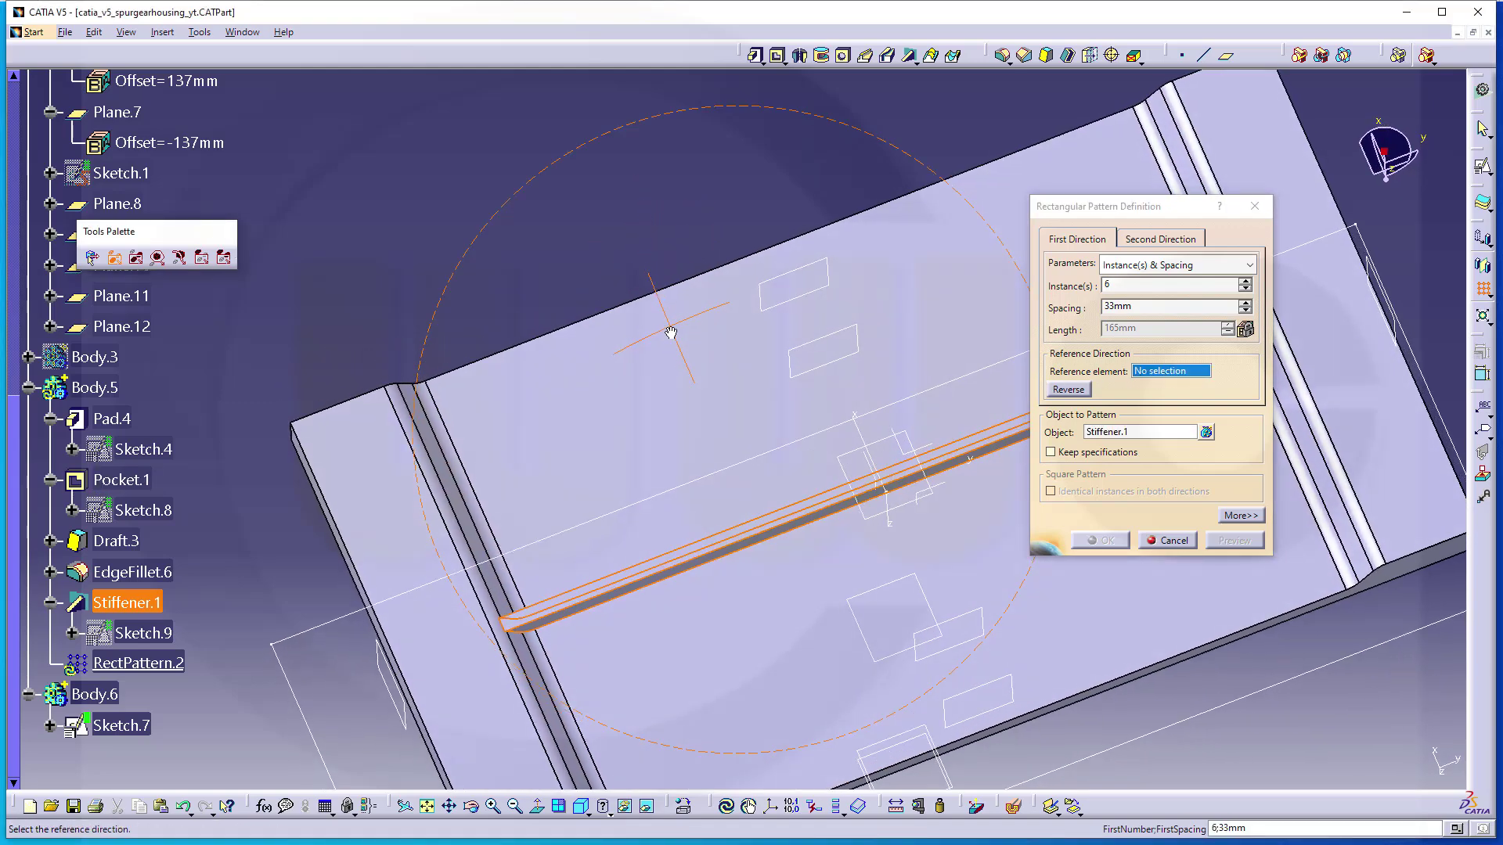
{"action": "left_click", "coordinate": [855, 431]}
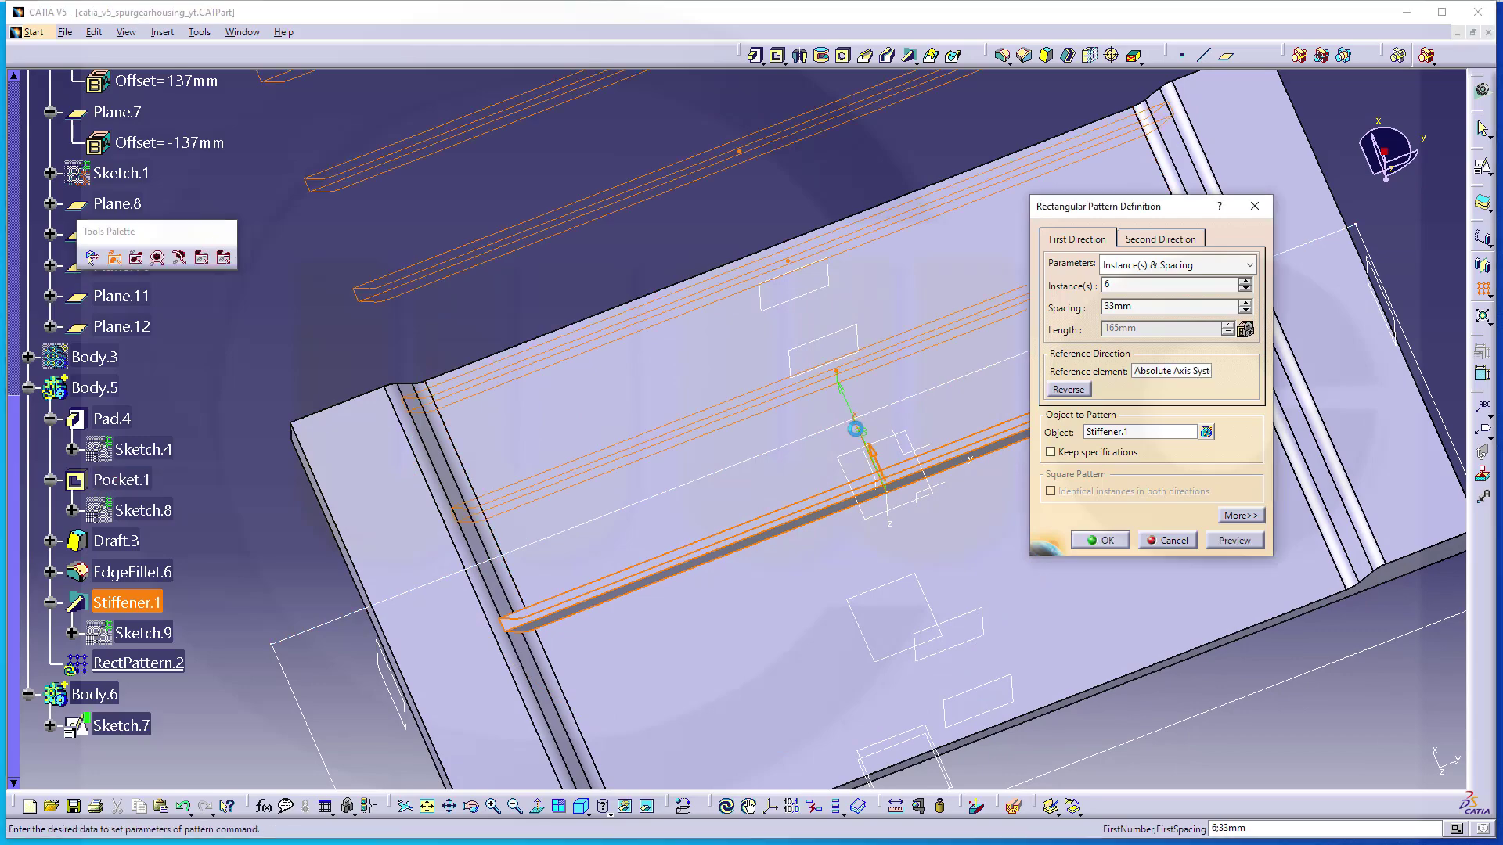
{"action": "middle_click_drag", "start_coordinate": [797, 280], "coordinate": [799, 362]}
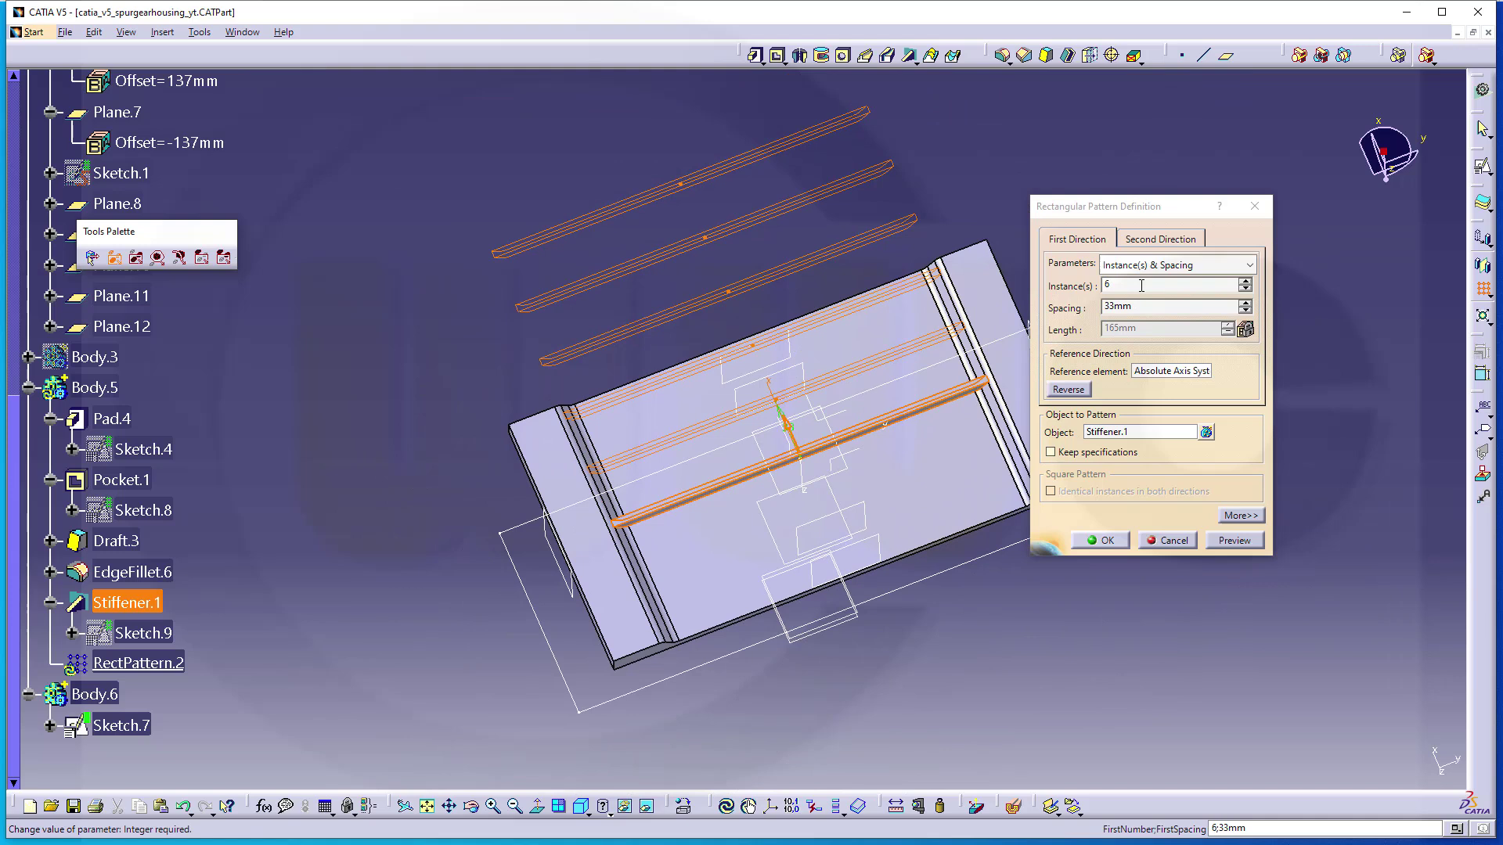
{"action": "left_click", "coordinate": [1074, 288]}
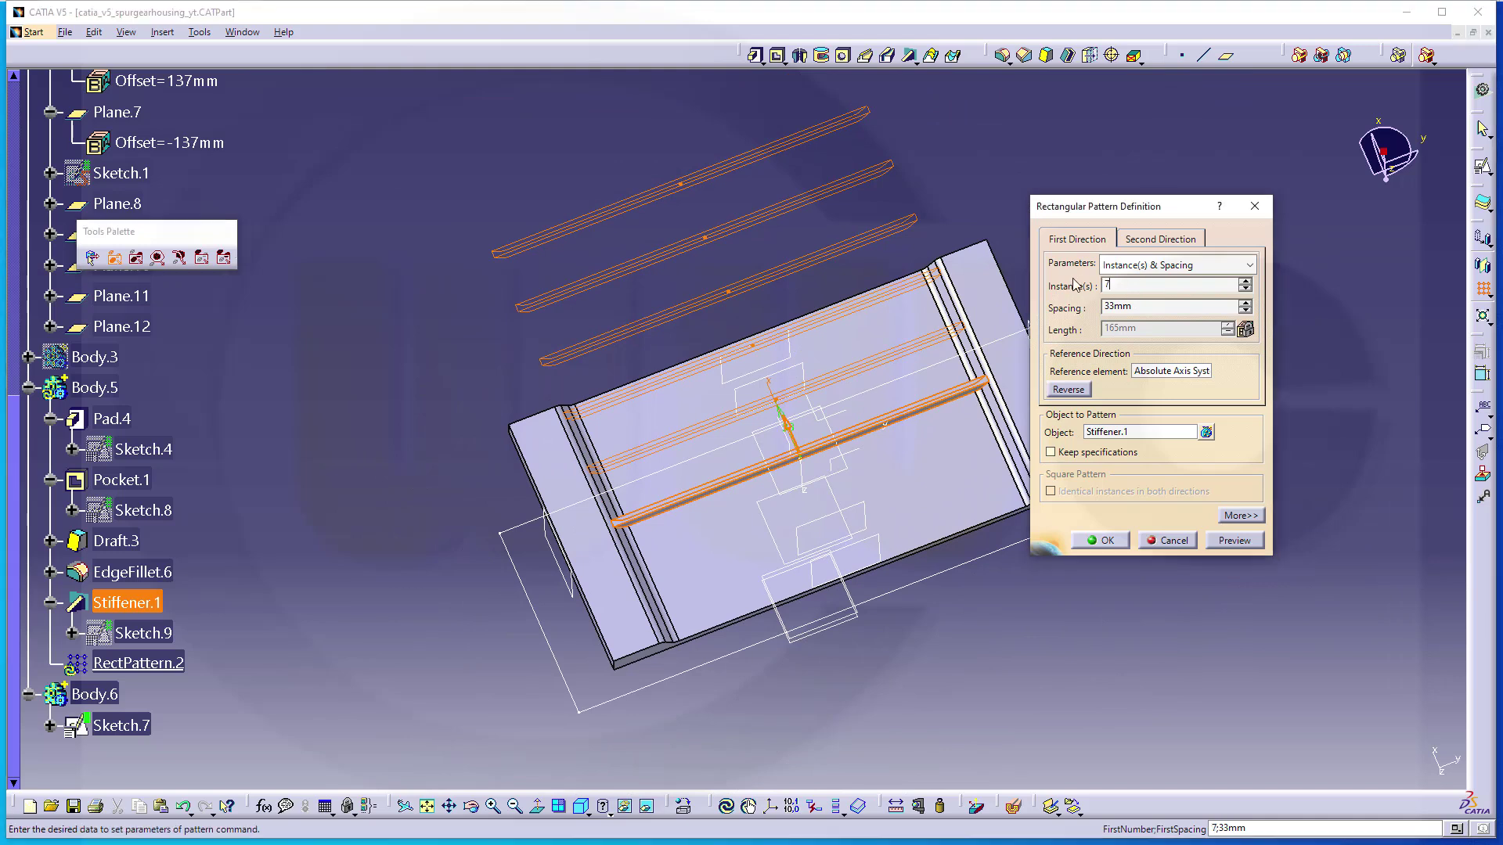
{"action": "left_click", "coordinate": [1112, 307]}
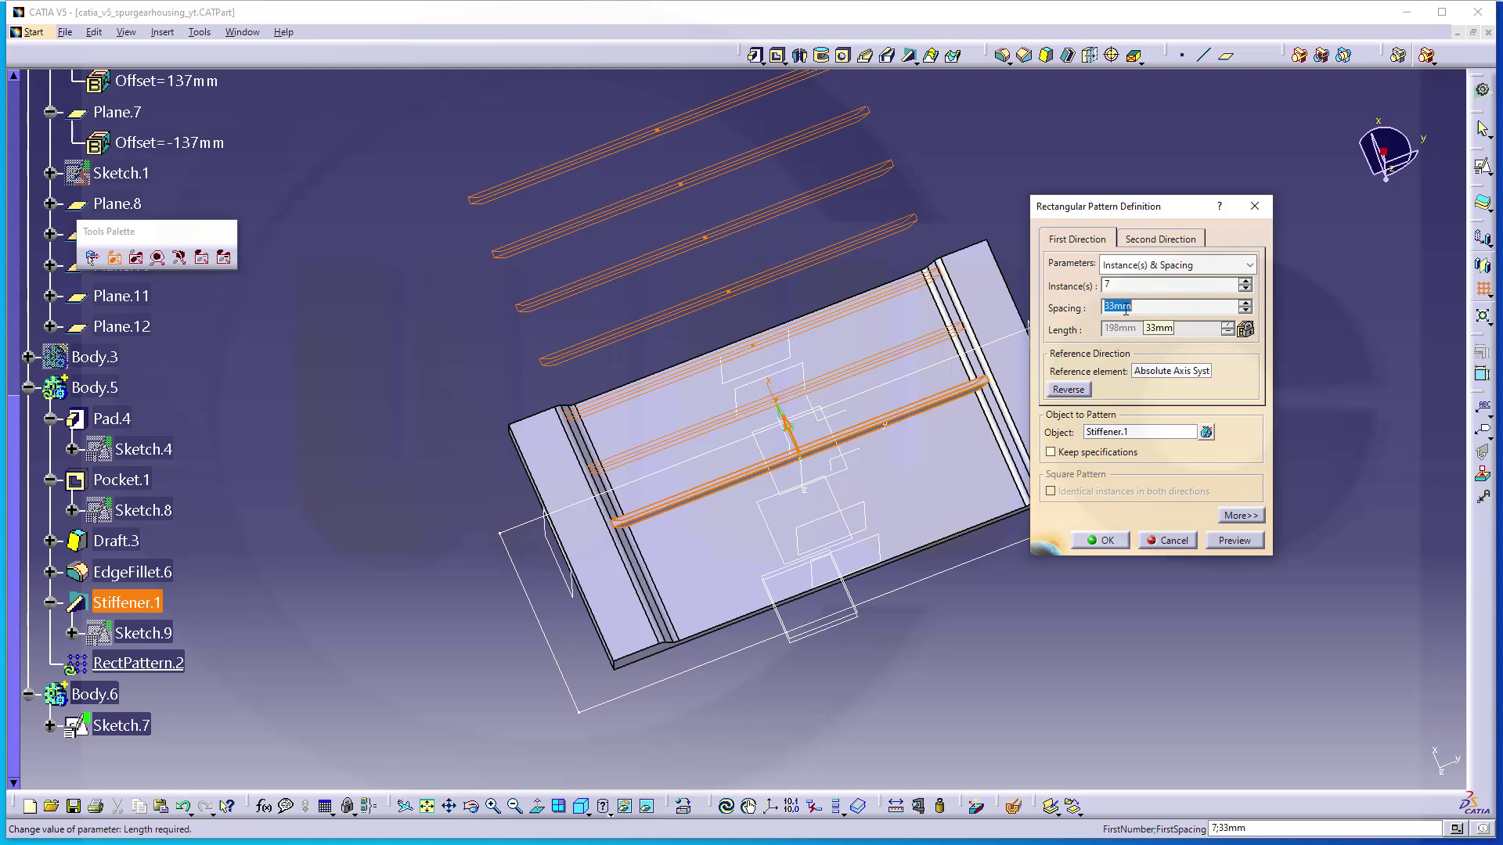
{"action": "type", "text": "20"}
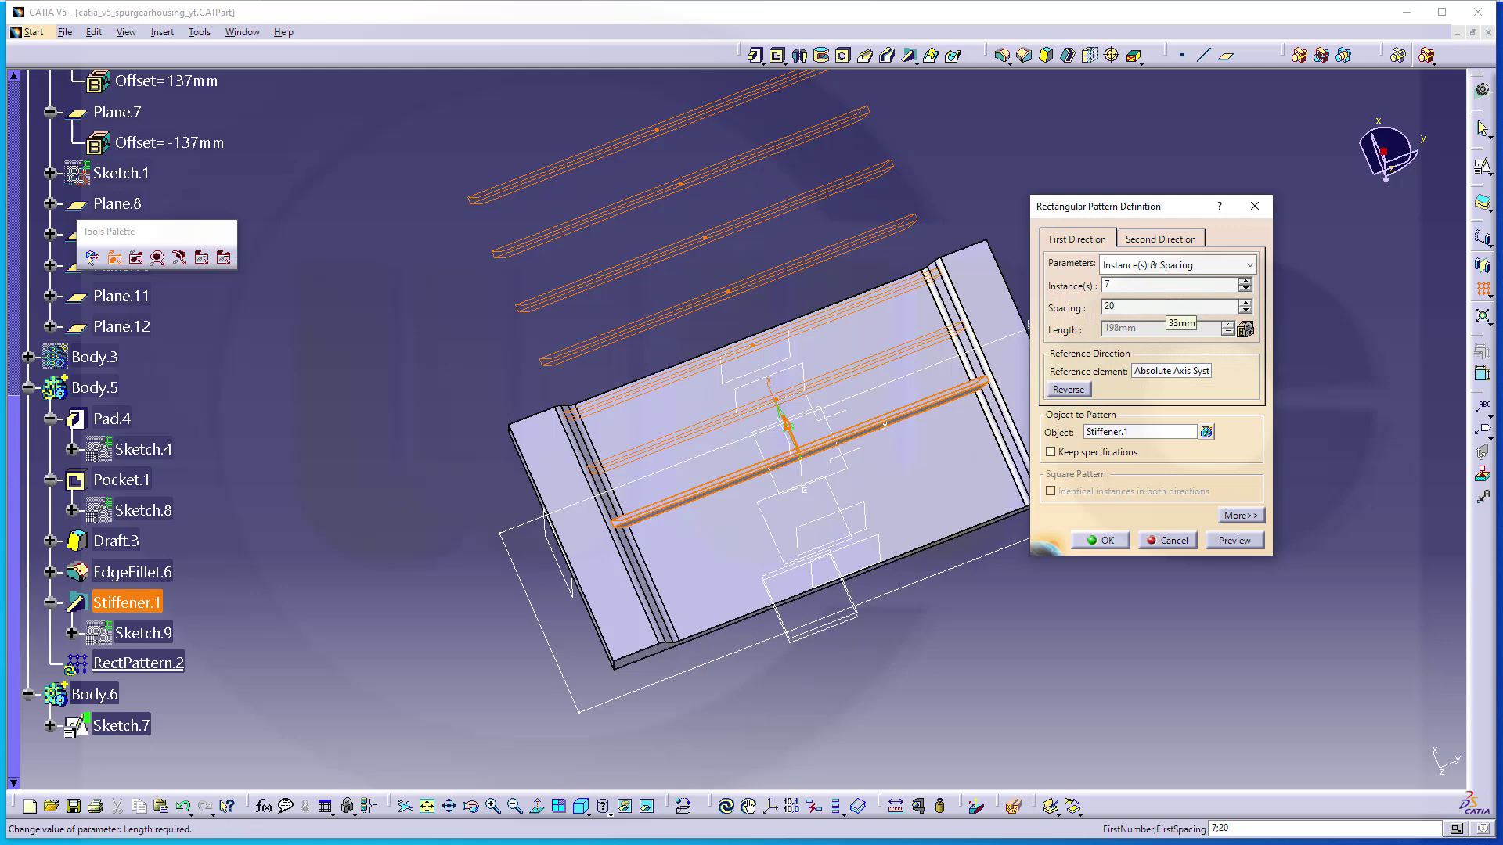
{"action": "key", "text": "Return"}
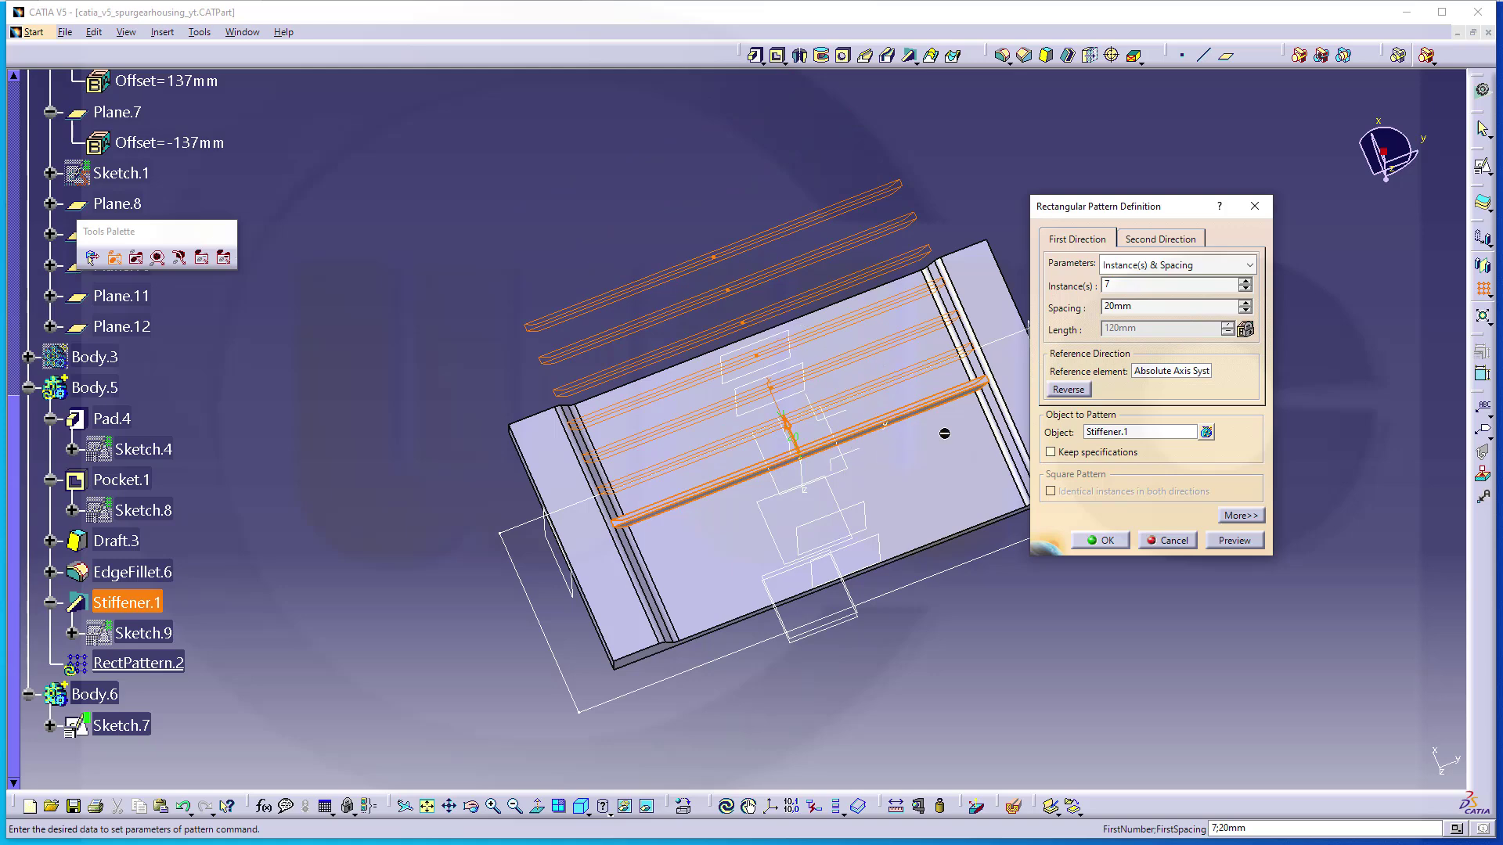
Keep specifications and place the original rib at row 4, creating RectPattern.2.
{"action": "left_click", "coordinate": [1049, 454]}
{"action": "left_click", "coordinate": [1241, 516]}
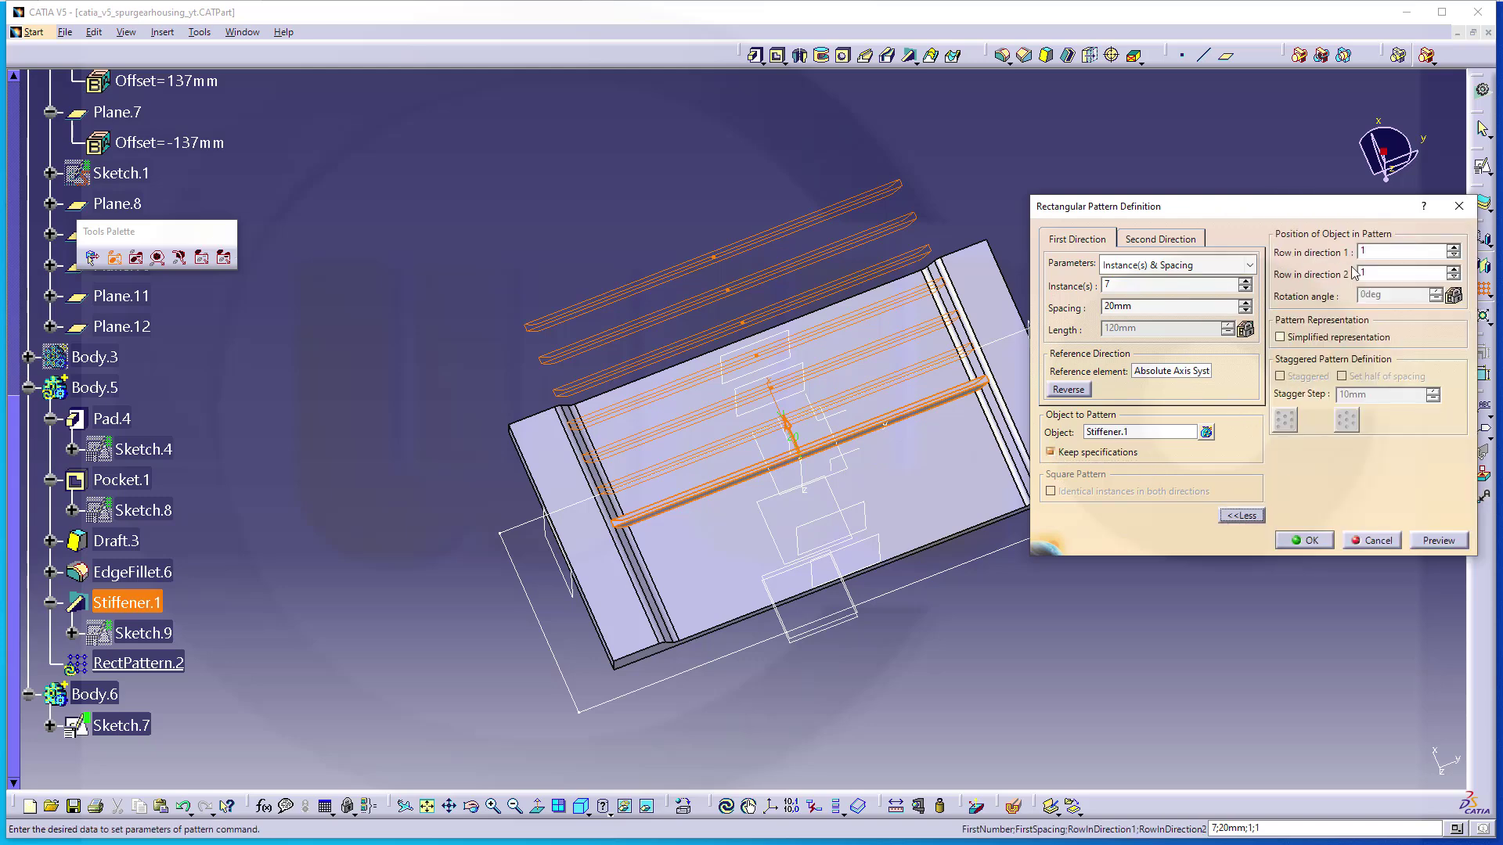
{"action": "left_click", "coordinate": [1454, 247]}
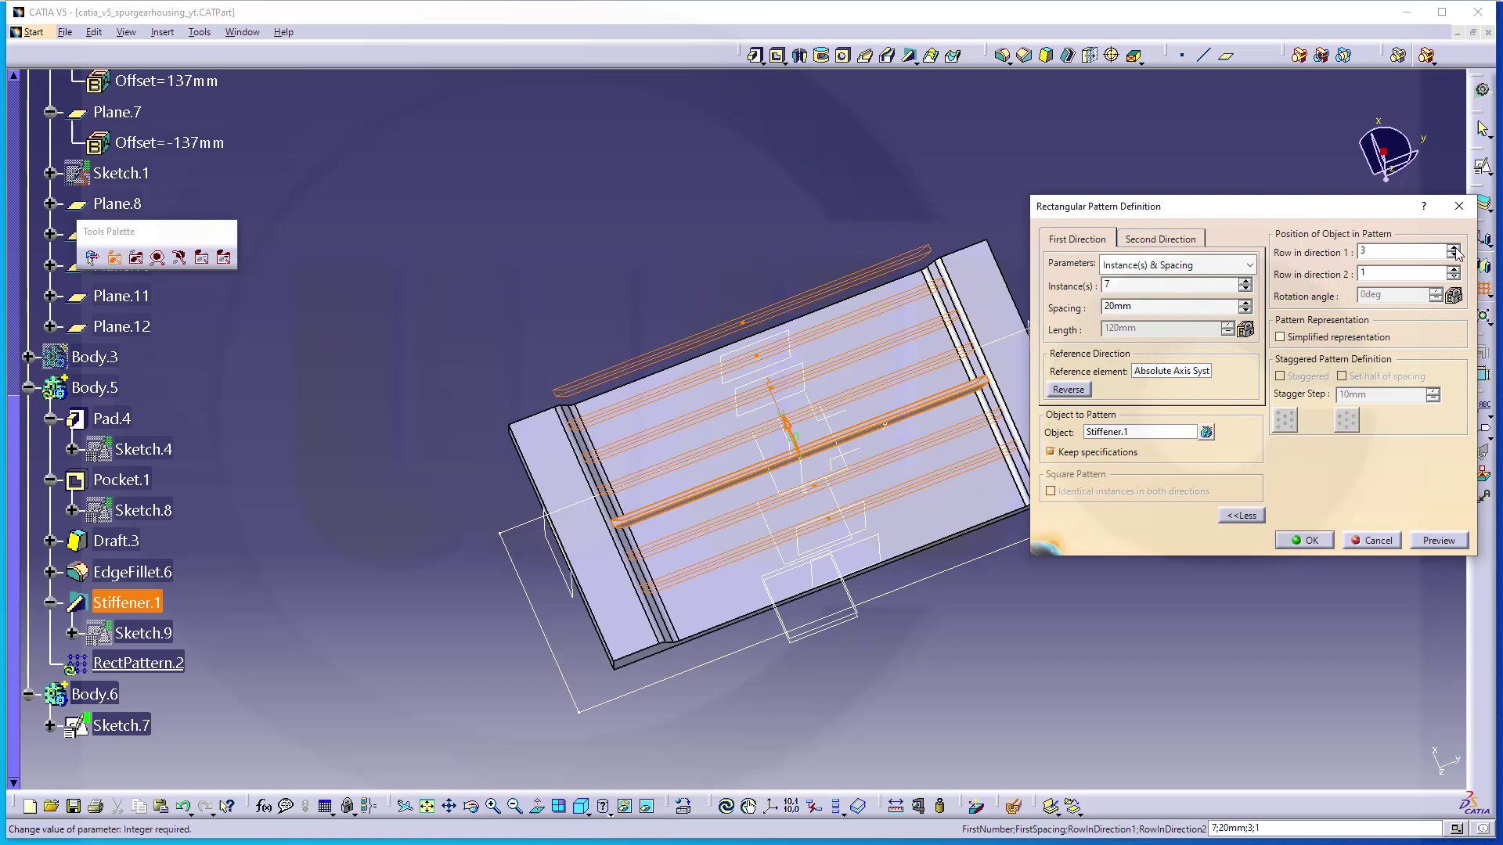
{"action": "left_click", "coordinate": [1453, 247]}
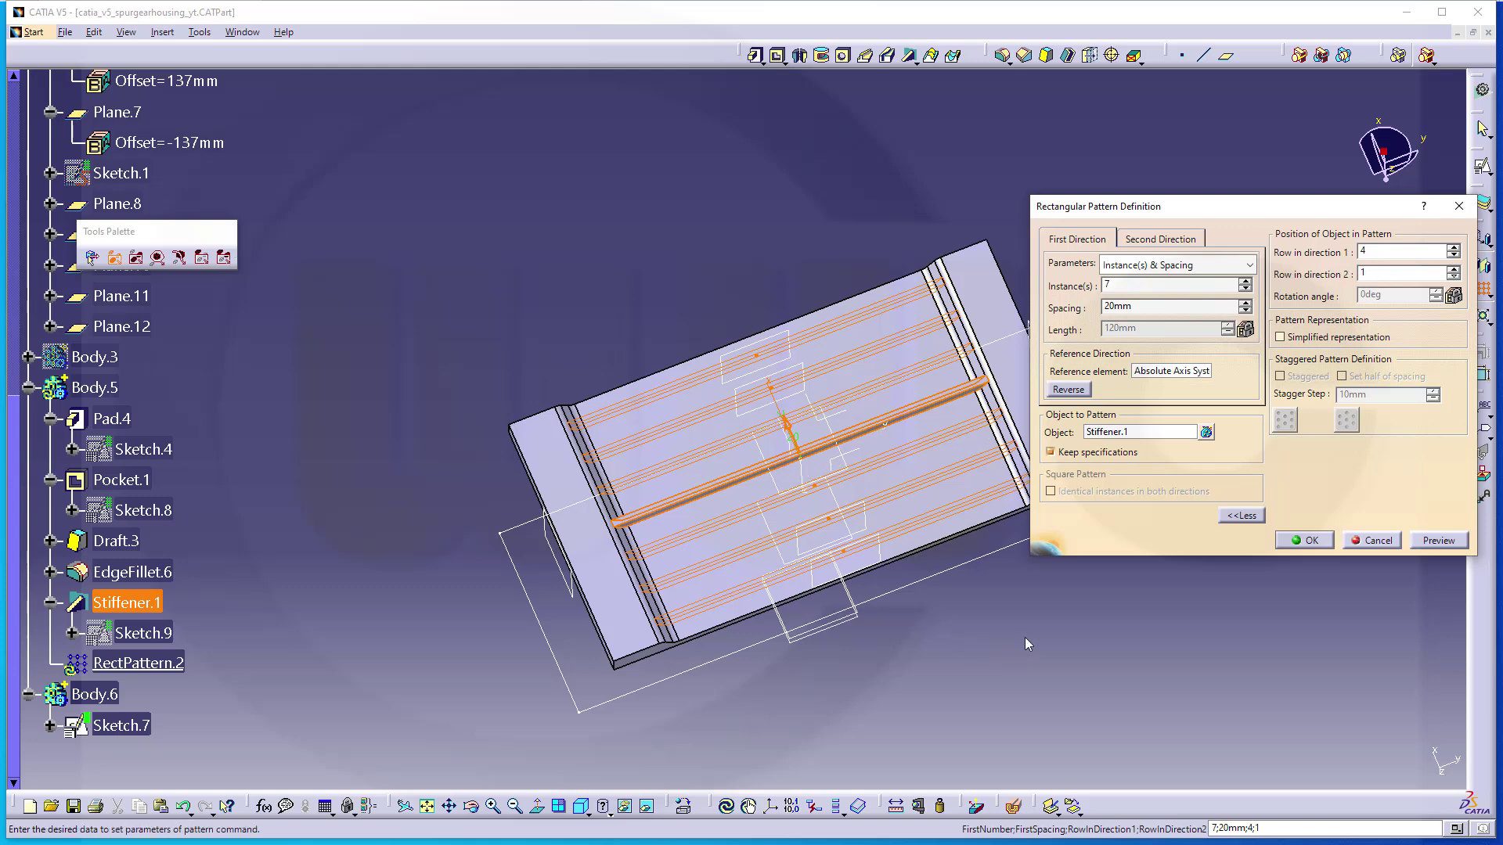
{"action": "left_click", "coordinate": [1306, 541]}
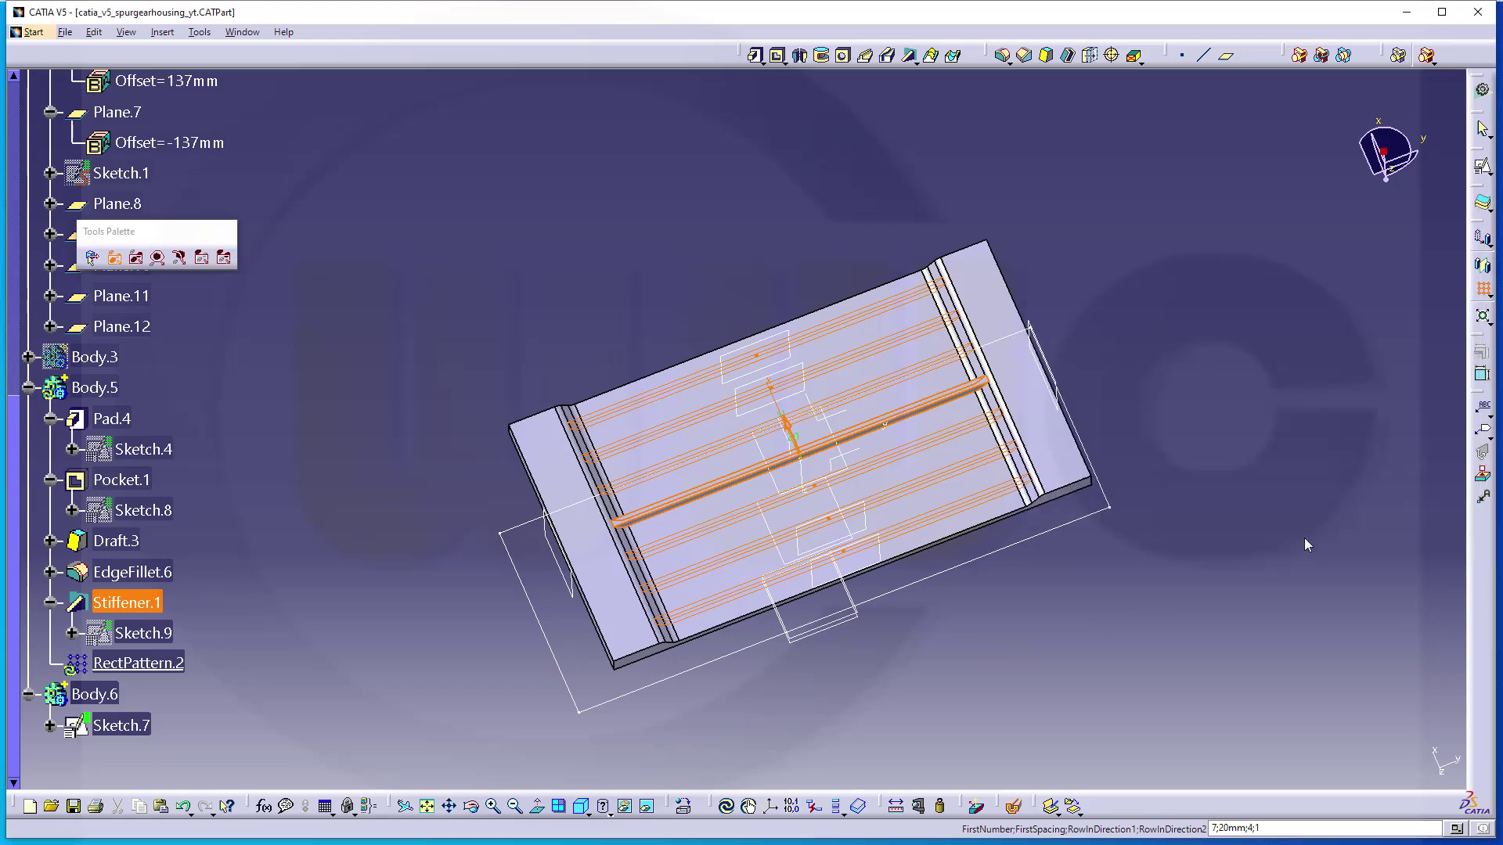
Pad Sketch.7 with a 6 mm mirrored extent as Pad.5.
{"action": "middle_click_drag", "start_coordinate": [819, 267], "coordinate": [831, 505]}
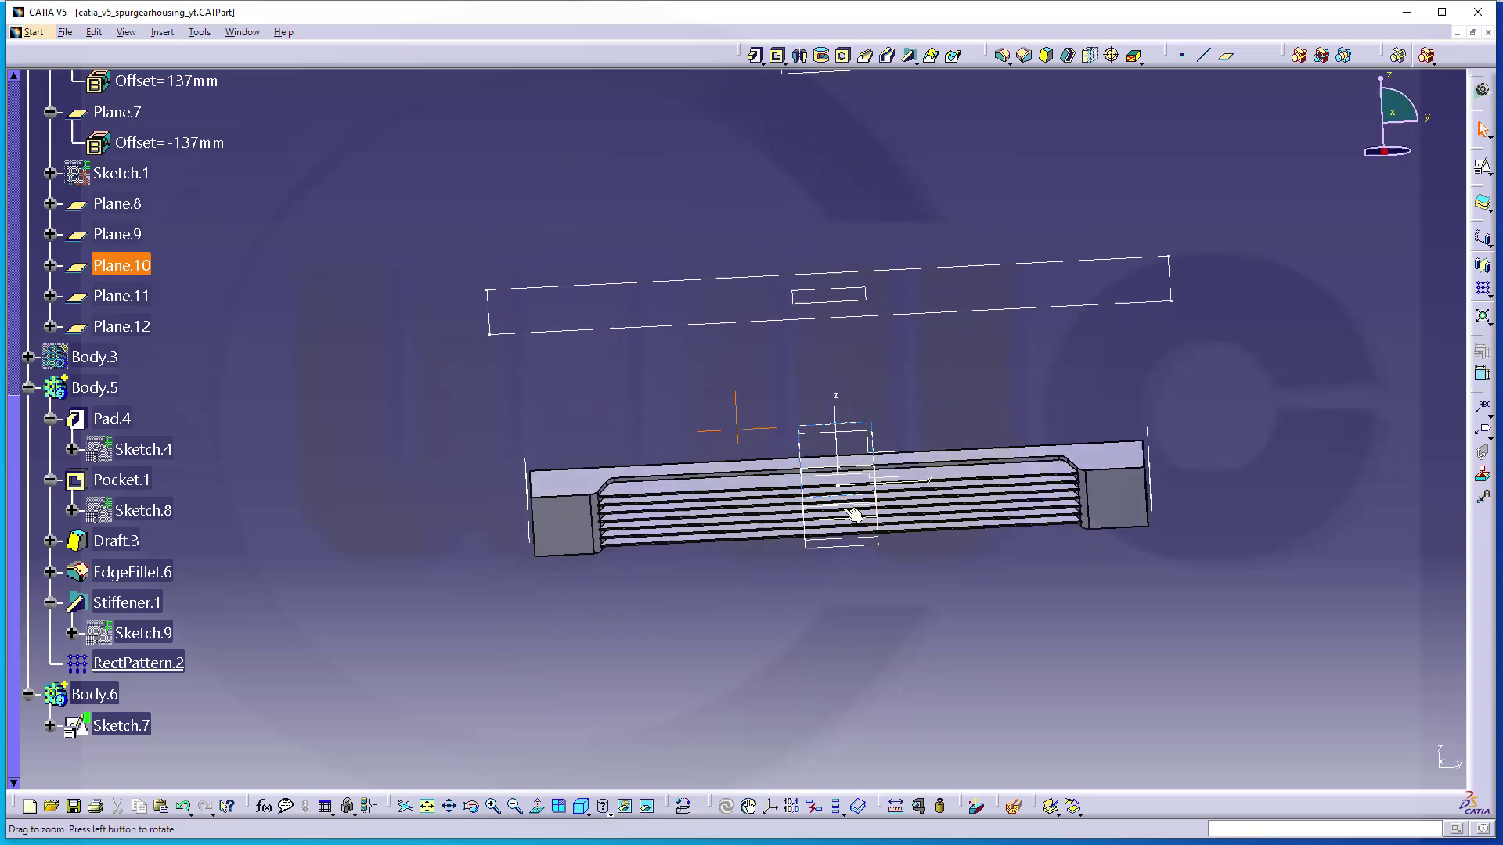
{"action": "middle_click_drag", "start_coordinate": [853, 514], "coordinate": [720, 281]}
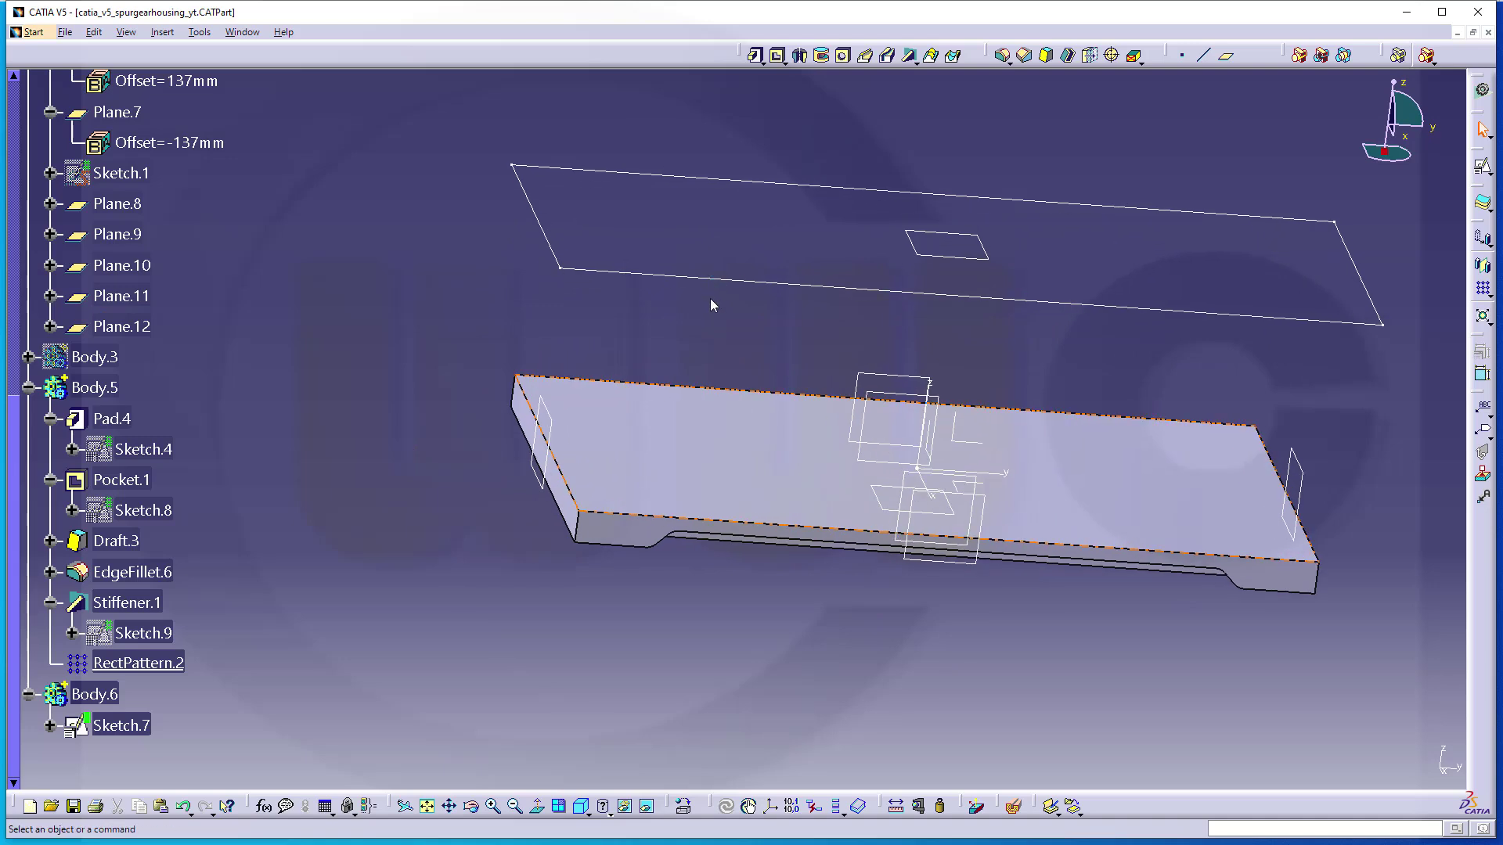
{"action": "left_click", "coordinate": [755, 55]}
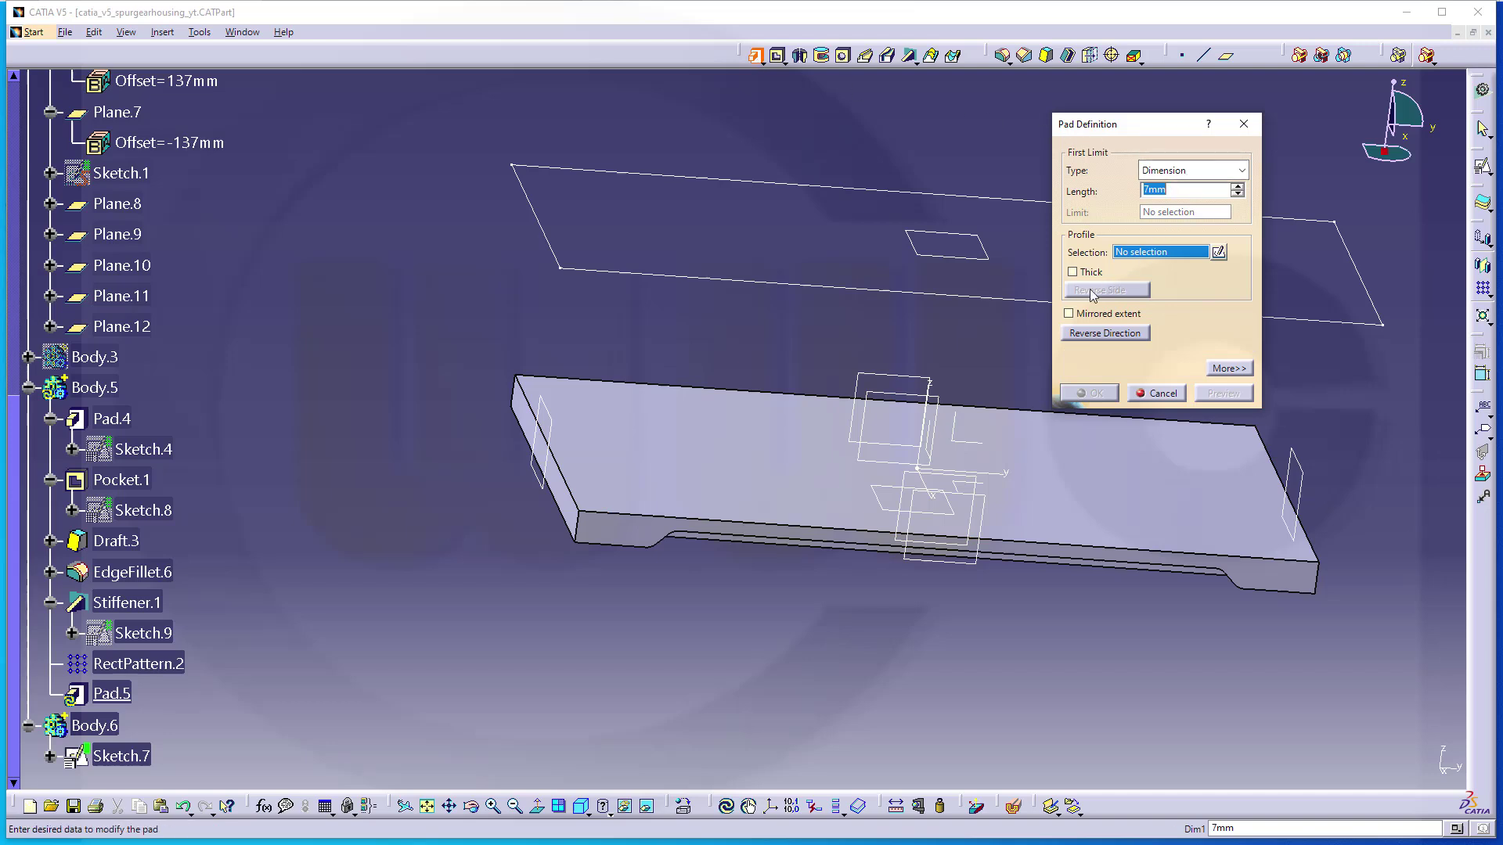
{"action": "left_click", "coordinate": [1069, 315]}
{"action": "type", "text": "6"}
{"action": "left_click", "coordinate": [829, 294]}
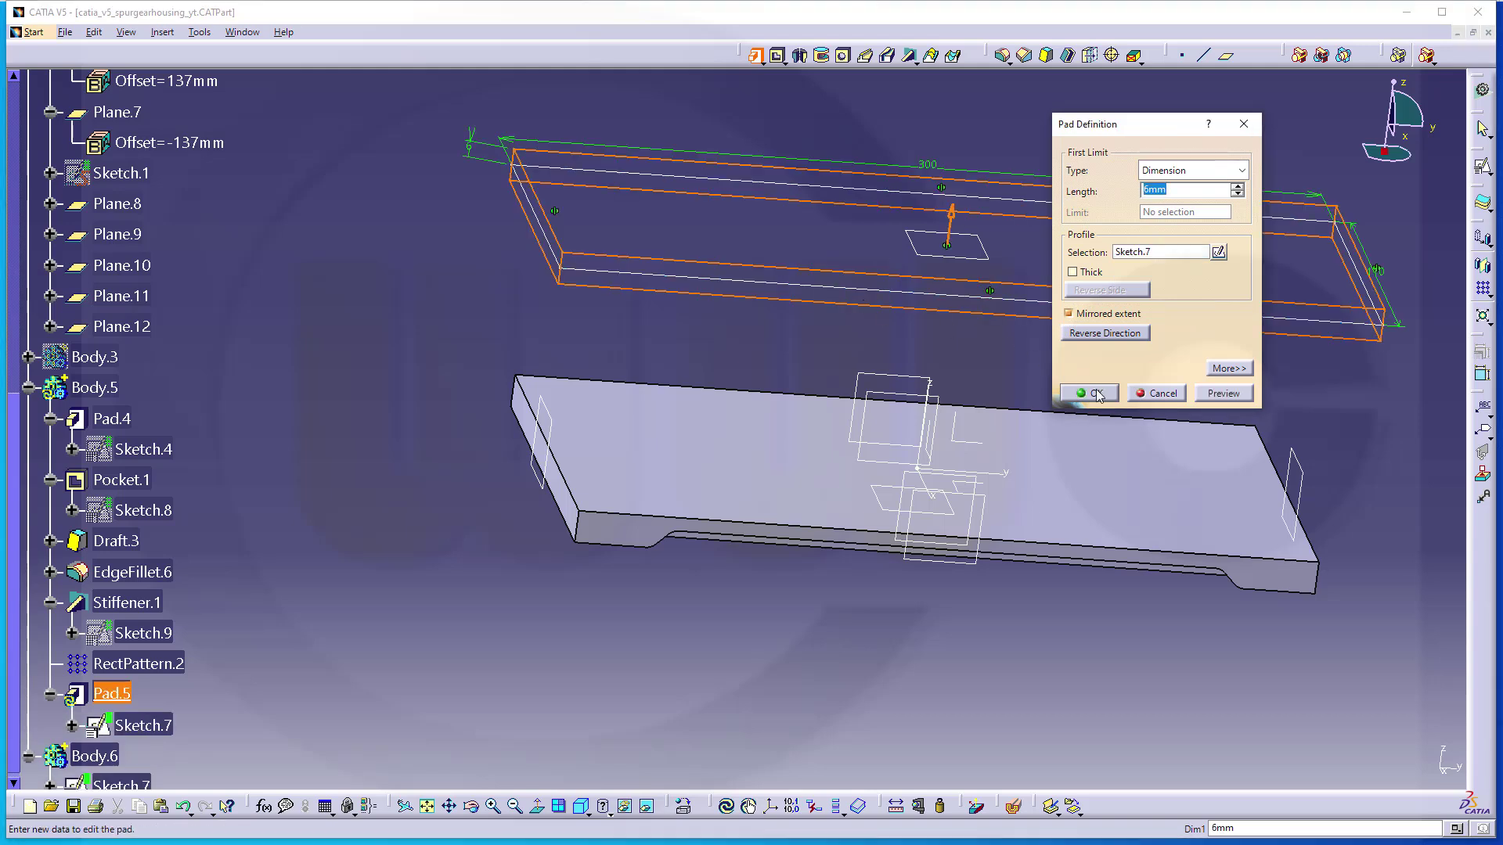
{"action": "left_click", "coordinate": [1094, 394]}
{"action": "middle_click_drag", "start_coordinate": [493, 382], "coordinate": [607, 467]}
{"action": "middle_click_drag", "start_coordinate": [950, 426], "coordinate": [834, 313]}
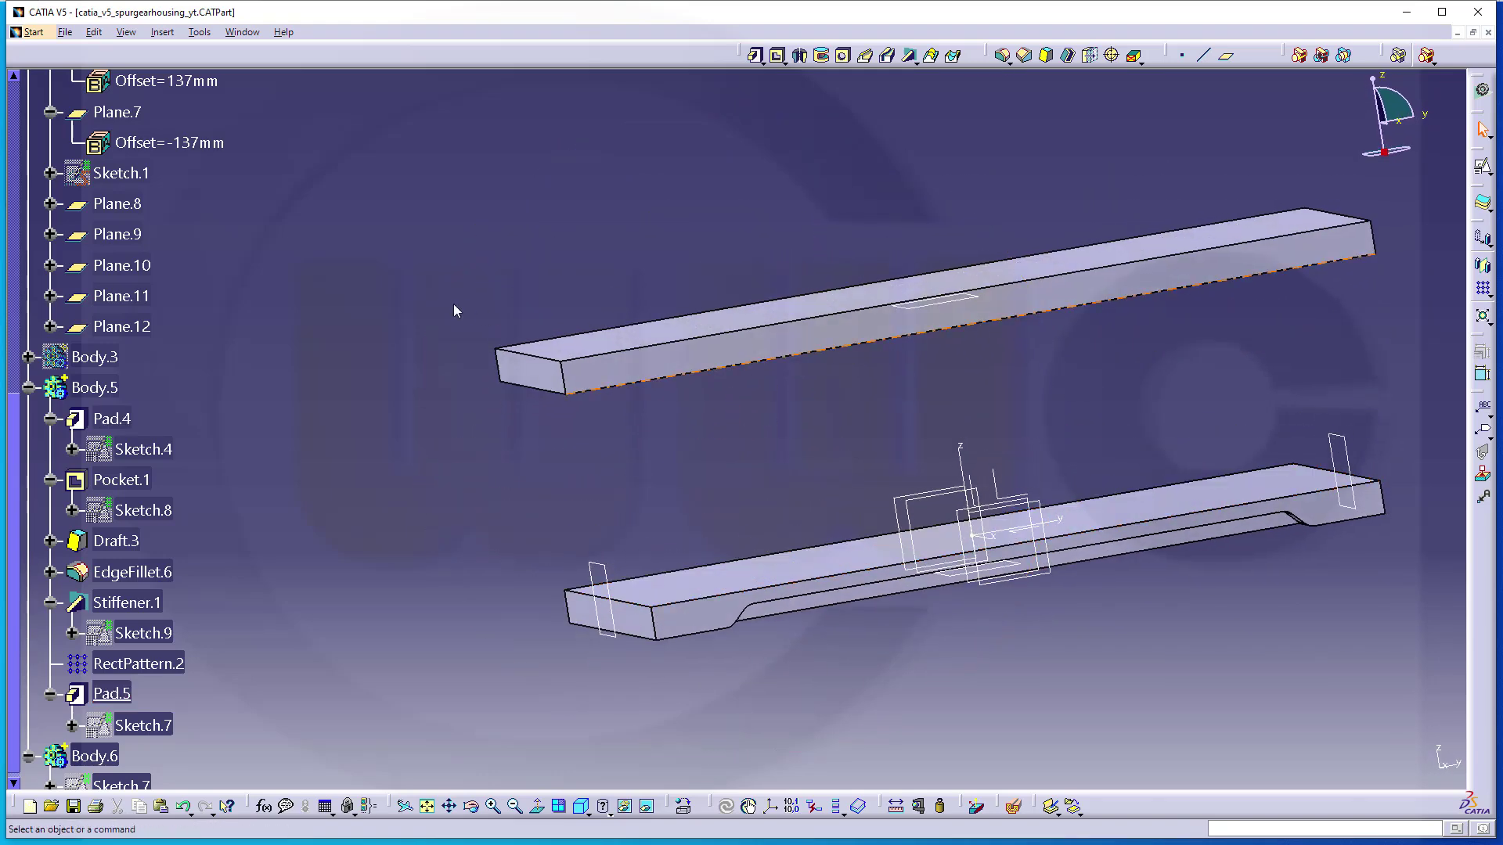
Unhide Body.3's stiffener plates and re-expand Body.5's feature list in the tree.
{"action": "right_click", "coordinate": [58, 358]}
{"action": "left_click", "coordinate": [98, 421]}
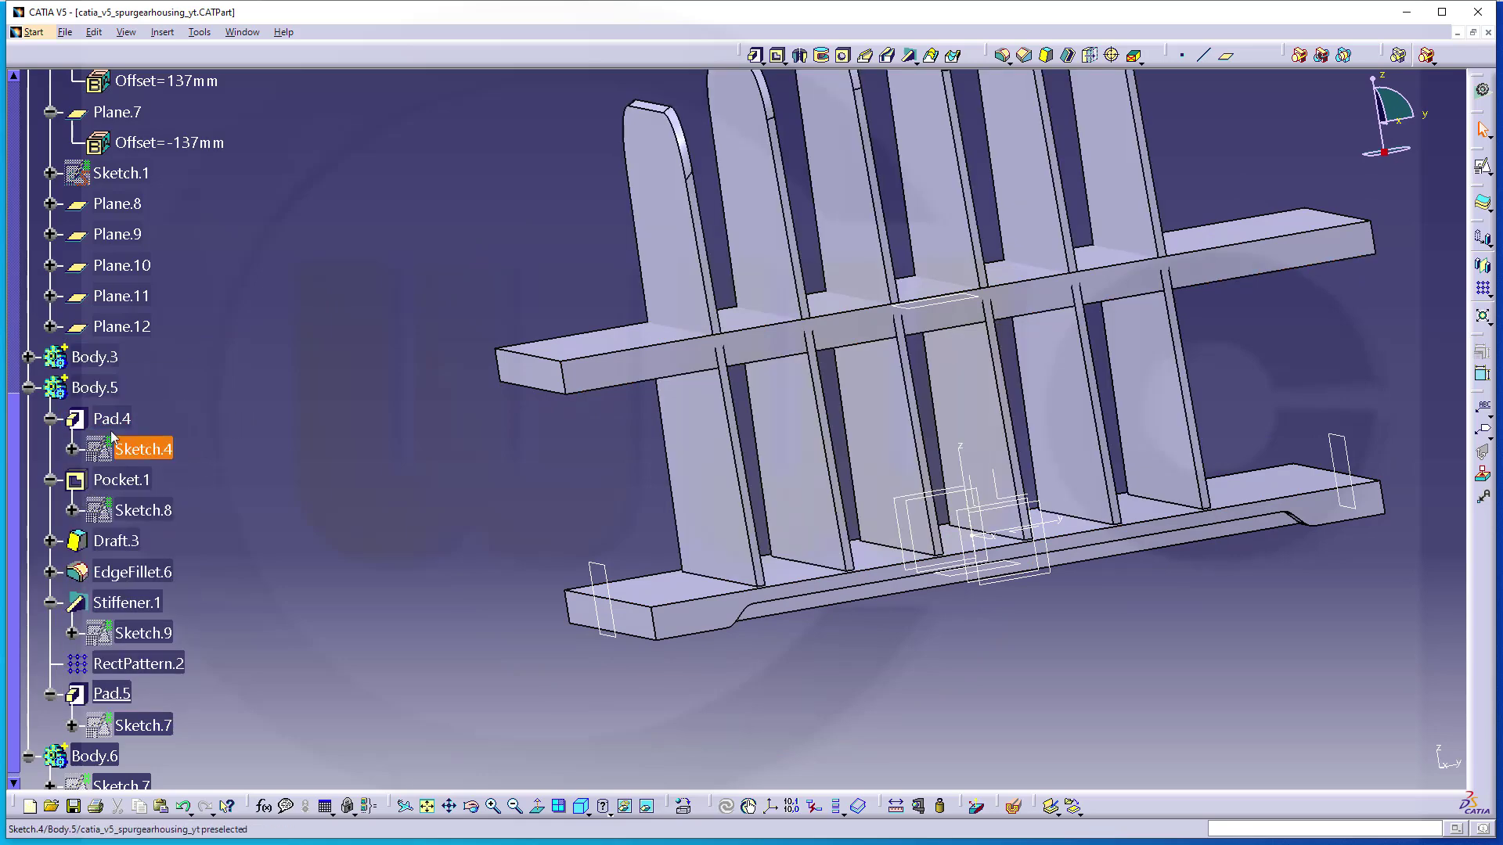
{"action": "left_click", "coordinate": [29, 387]}
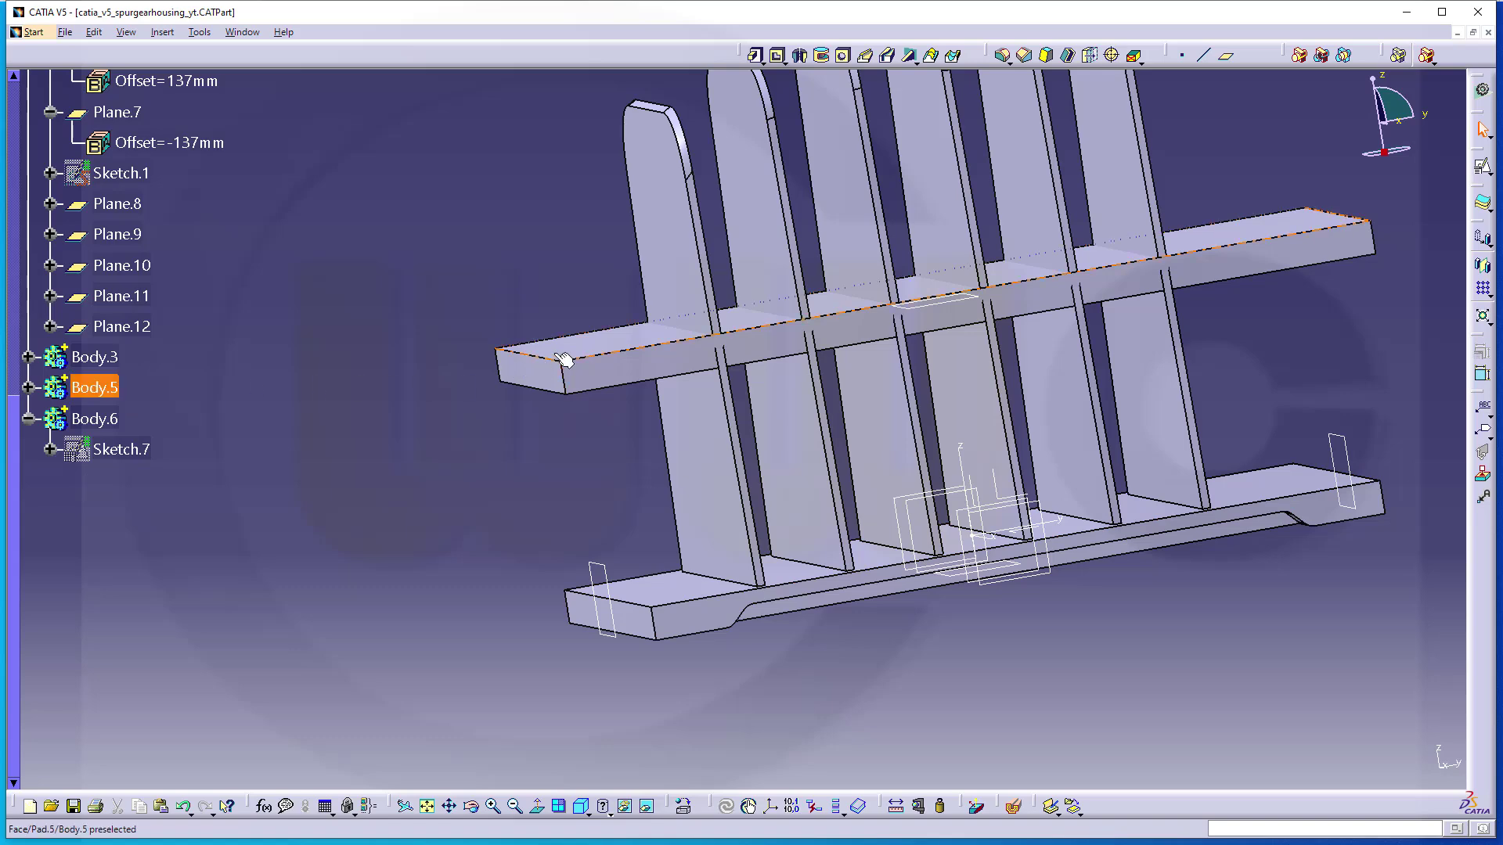
{"action": "left_click", "coordinate": [28, 388]}
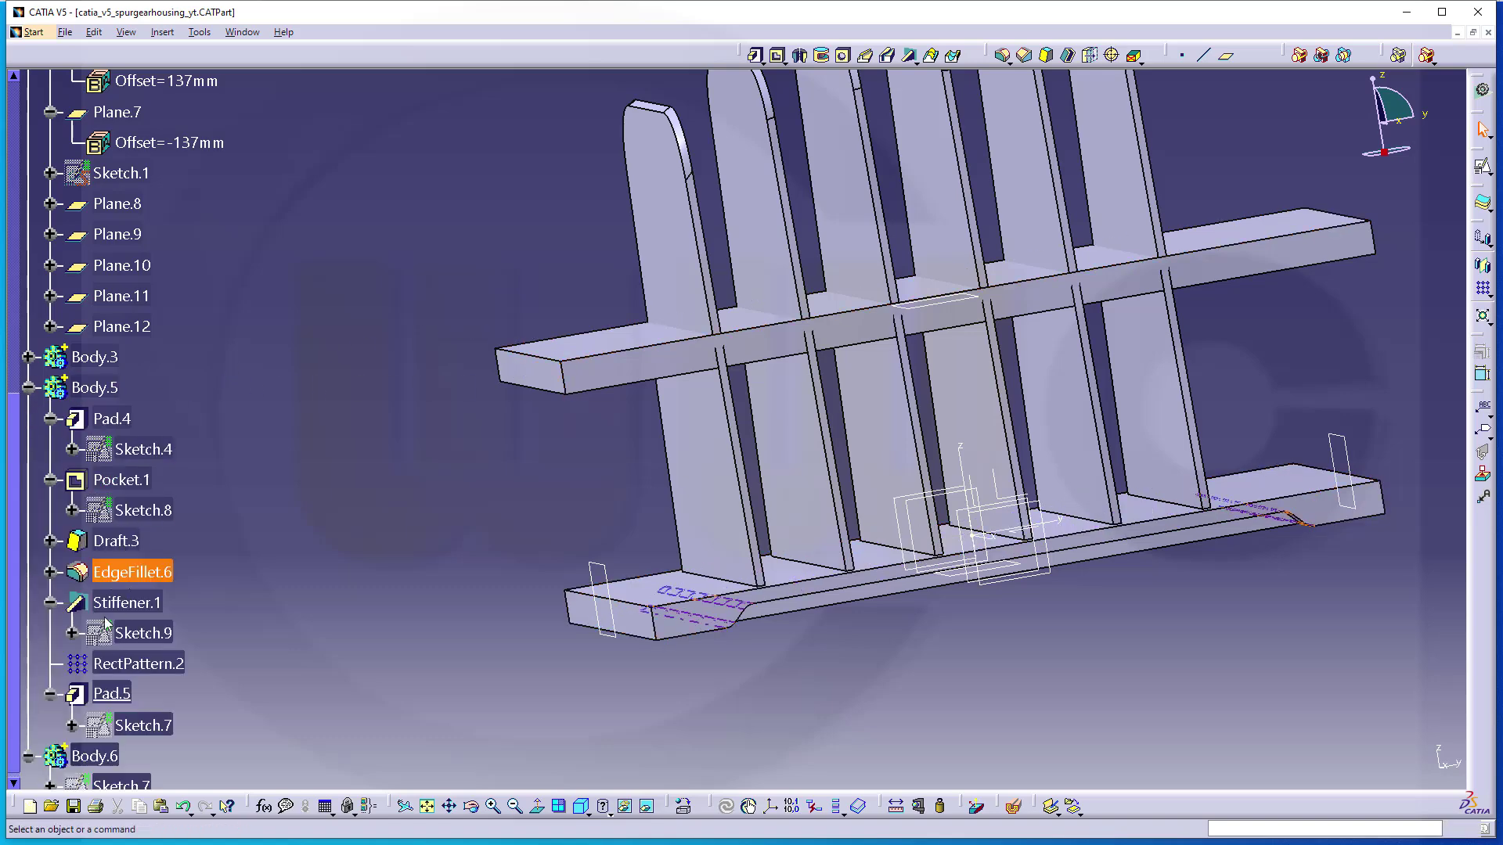
Delete Pad.5 from Body.5.
{"action": "right_click", "coordinate": [111, 694]}
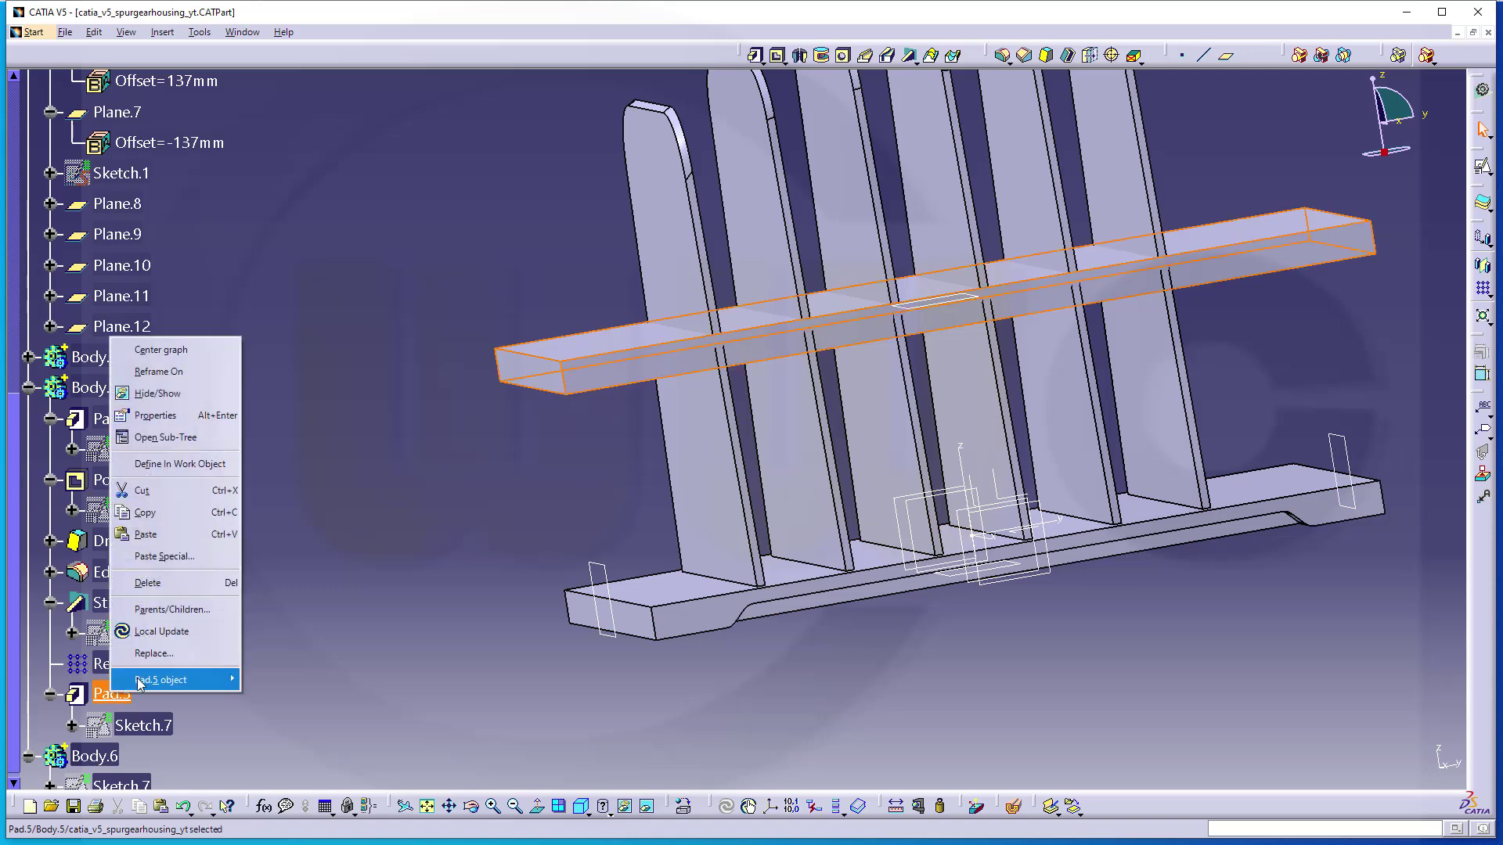
{"action": "left_click", "coordinate": [167, 584]}
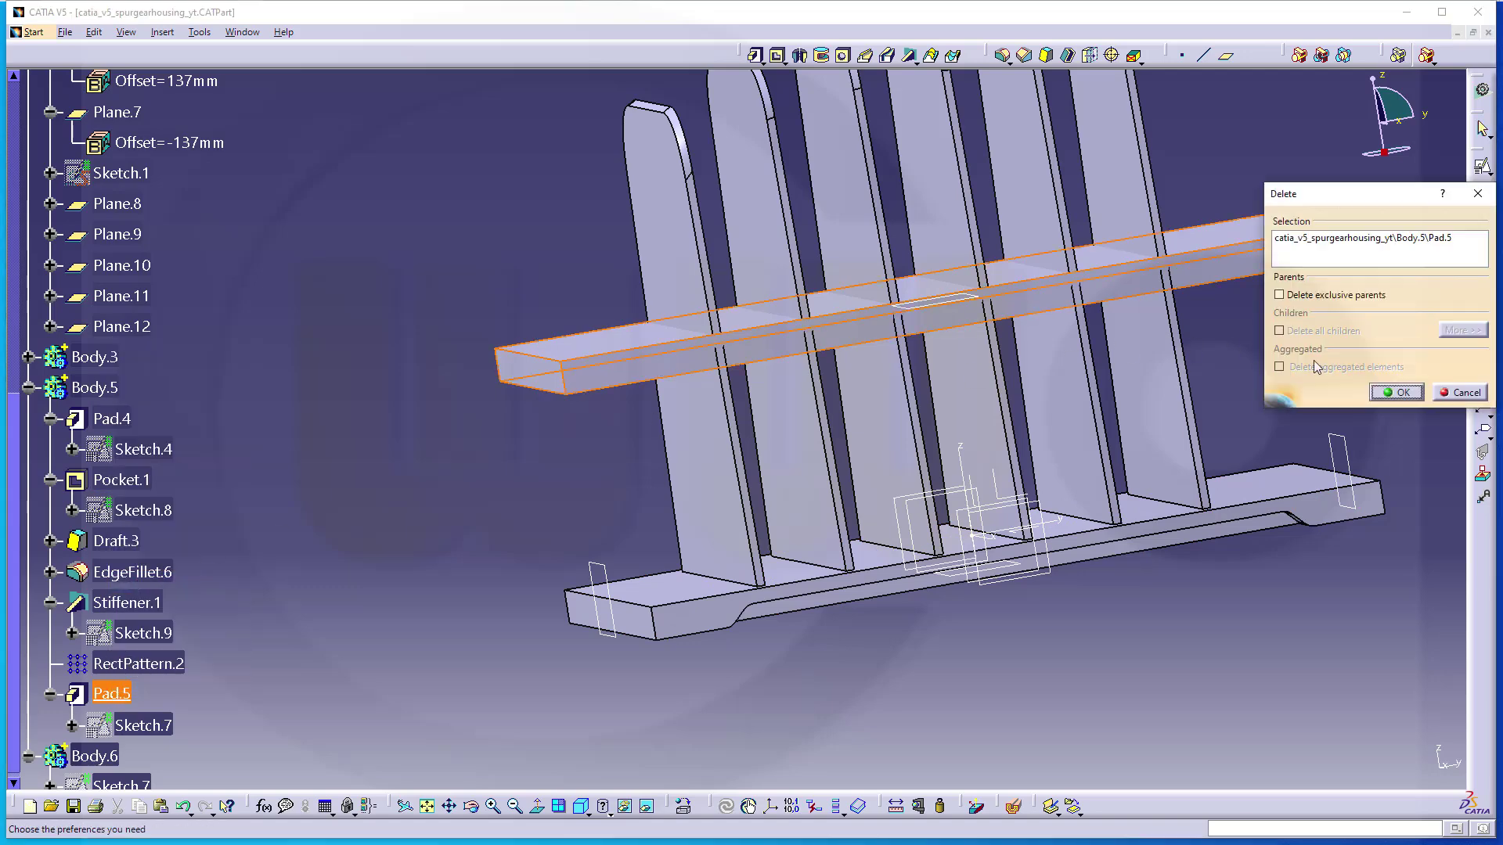
{"action": "left_click", "coordinate": [1395, 392]}
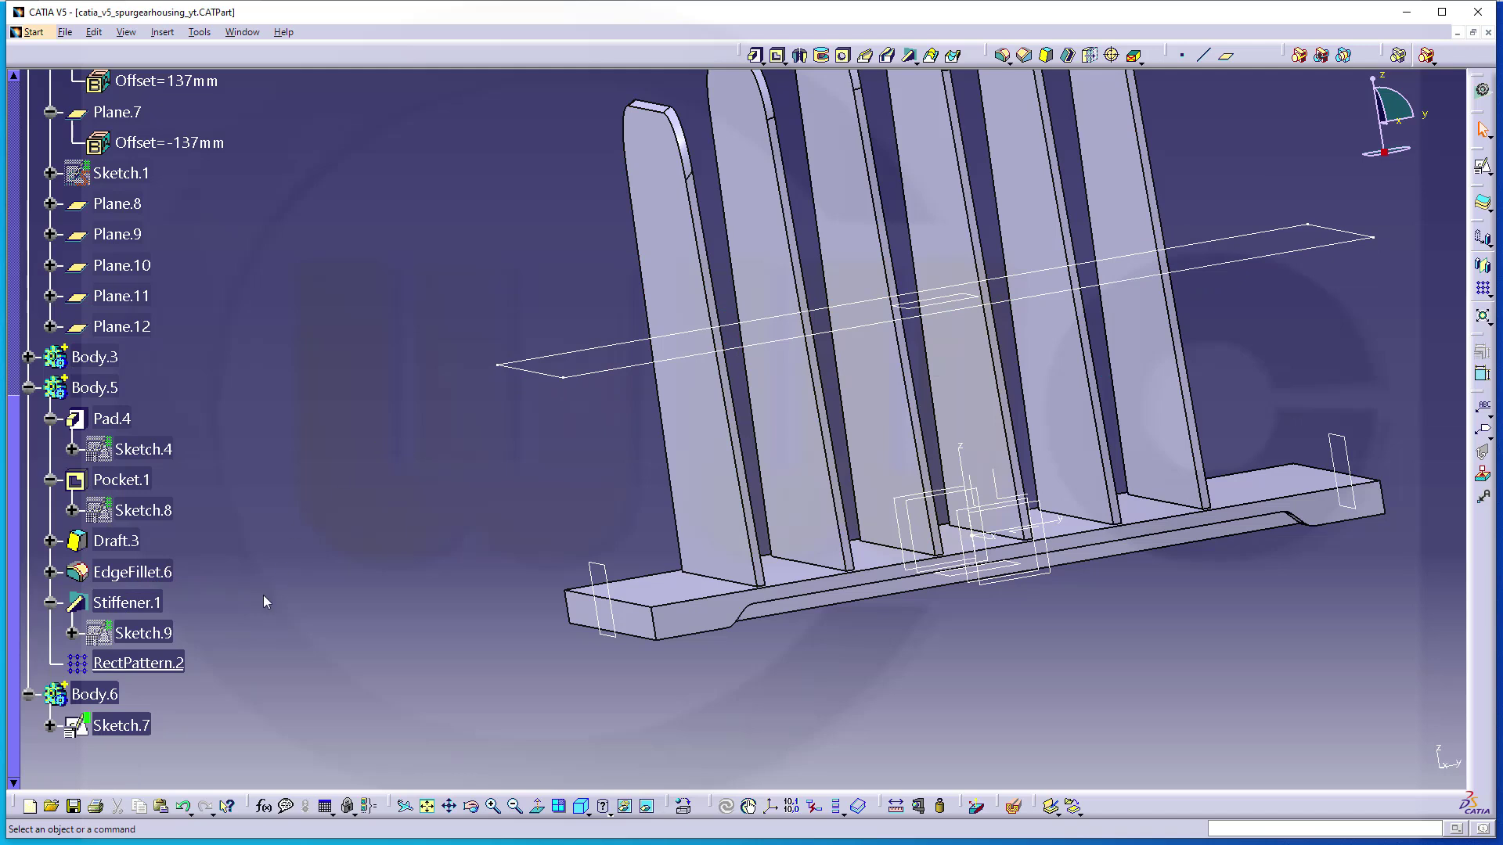
In Body.6 as work object, pad Sketch.7 6 mm with mirrored extent as Pad.6.
{"action": "right_click", "coordinate": [115, 700]}
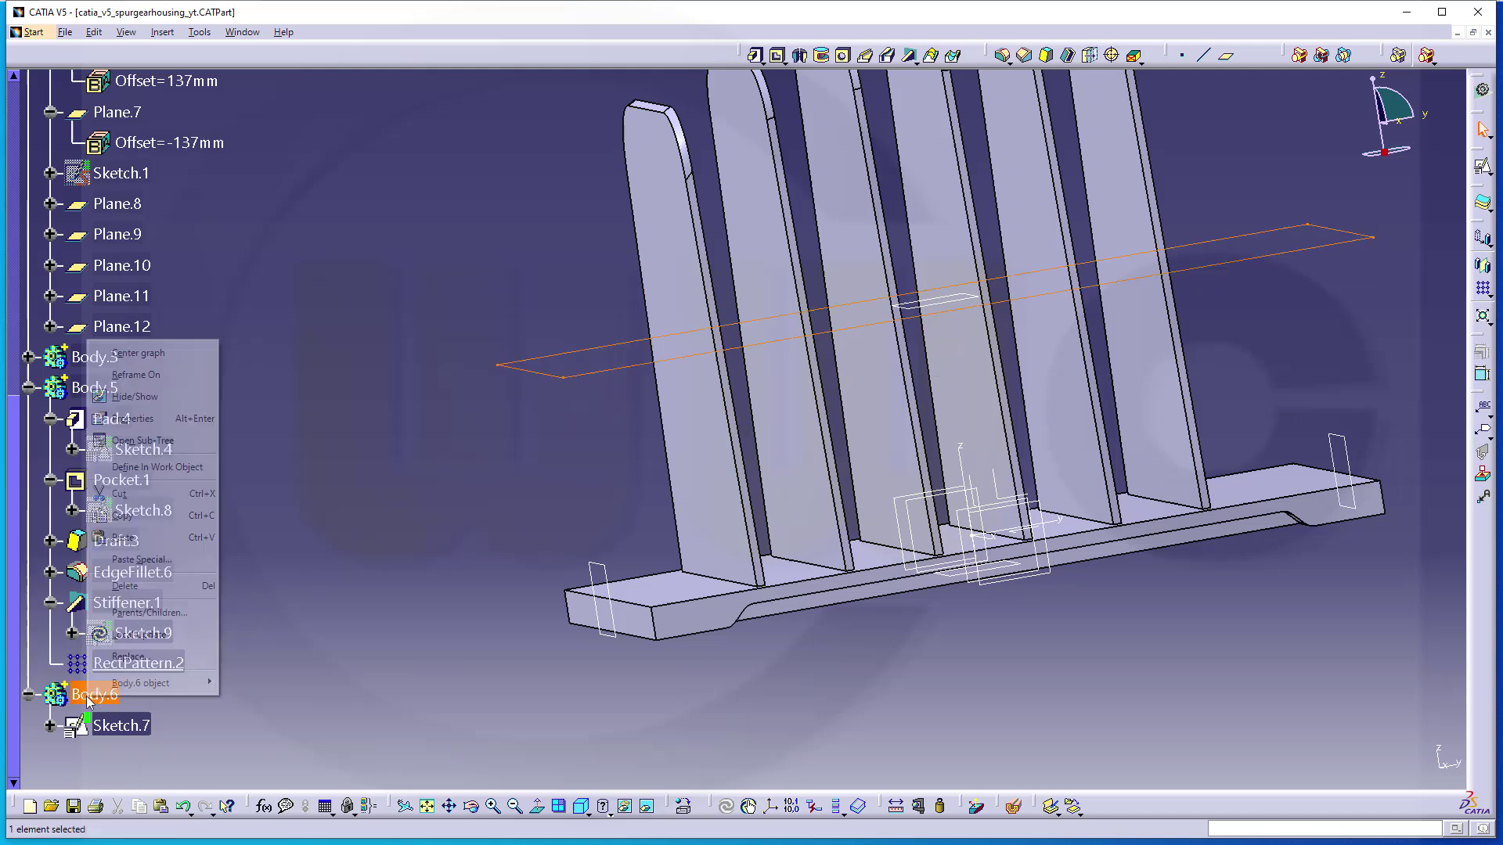
{"action": "left_click", "coordinate": [154, 468]}
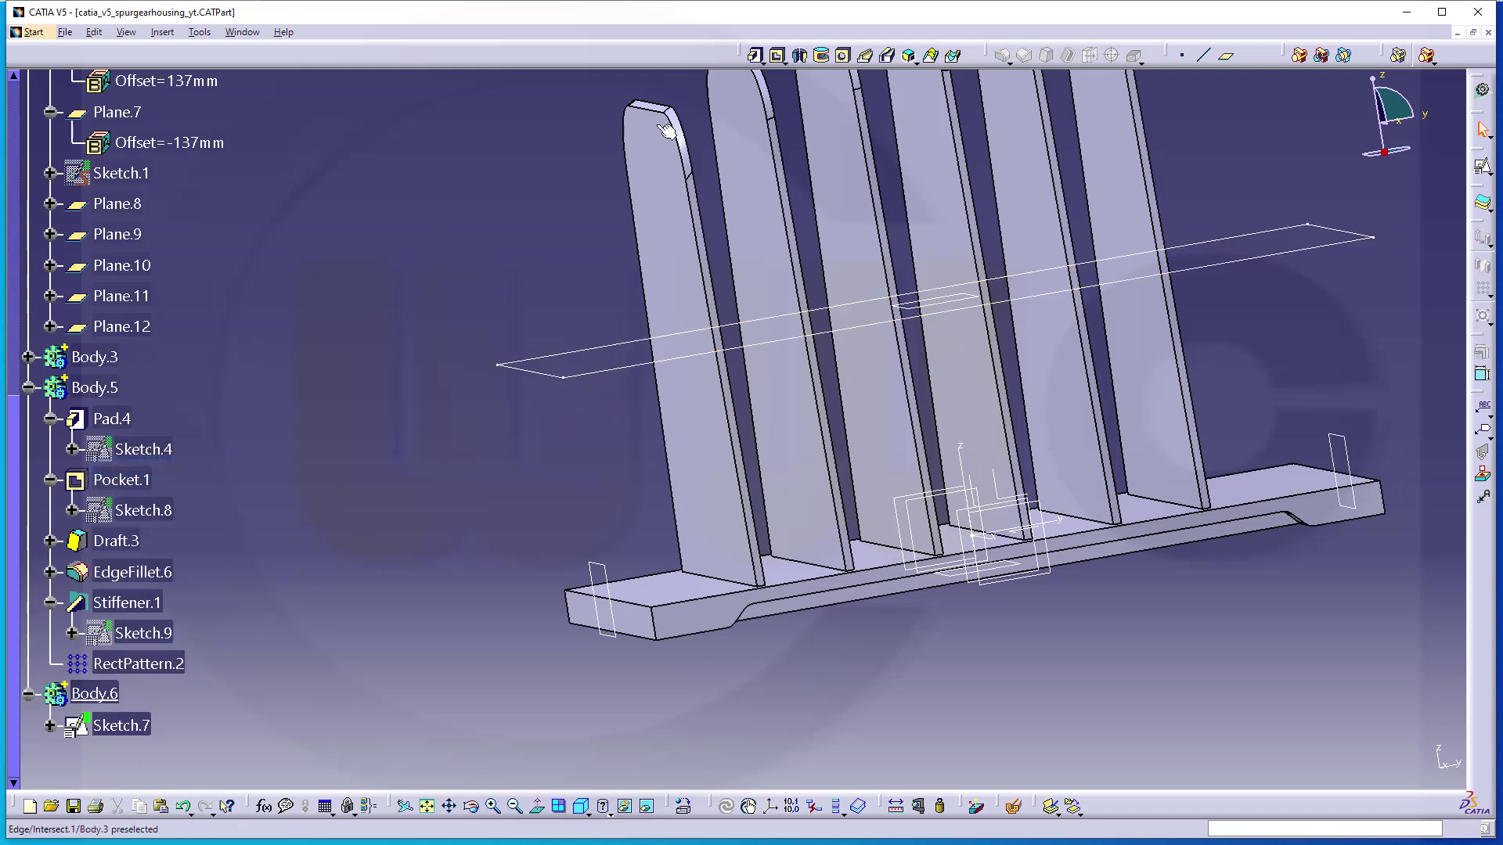
{"action": "left_click", "coordinate": [755, 55]}
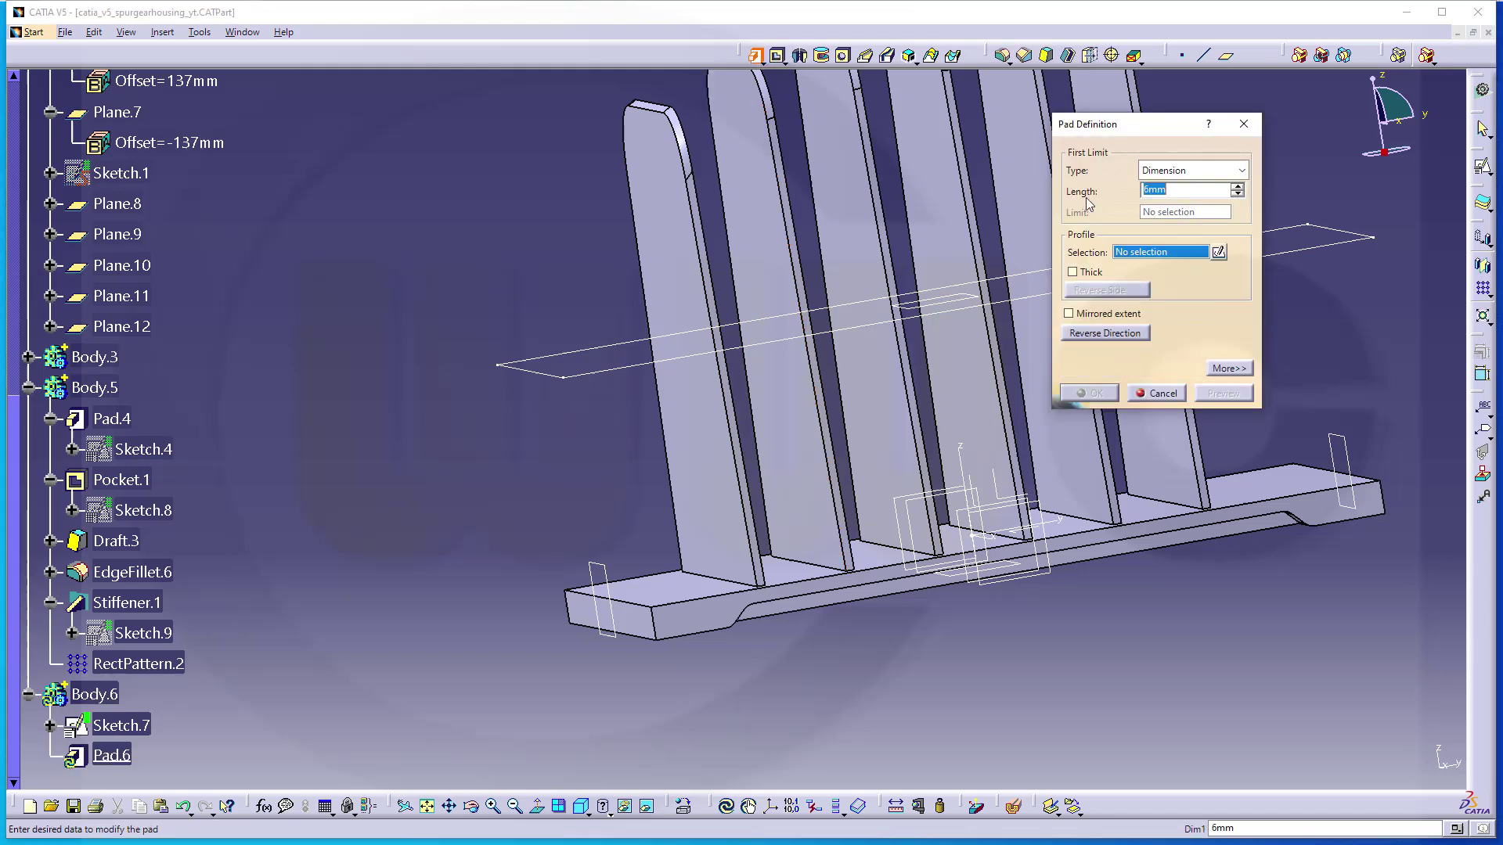
{"action": "left_click", "coordinate": [1069, 316]}
{"action": "left_click", "coordinate": [606, 376]}
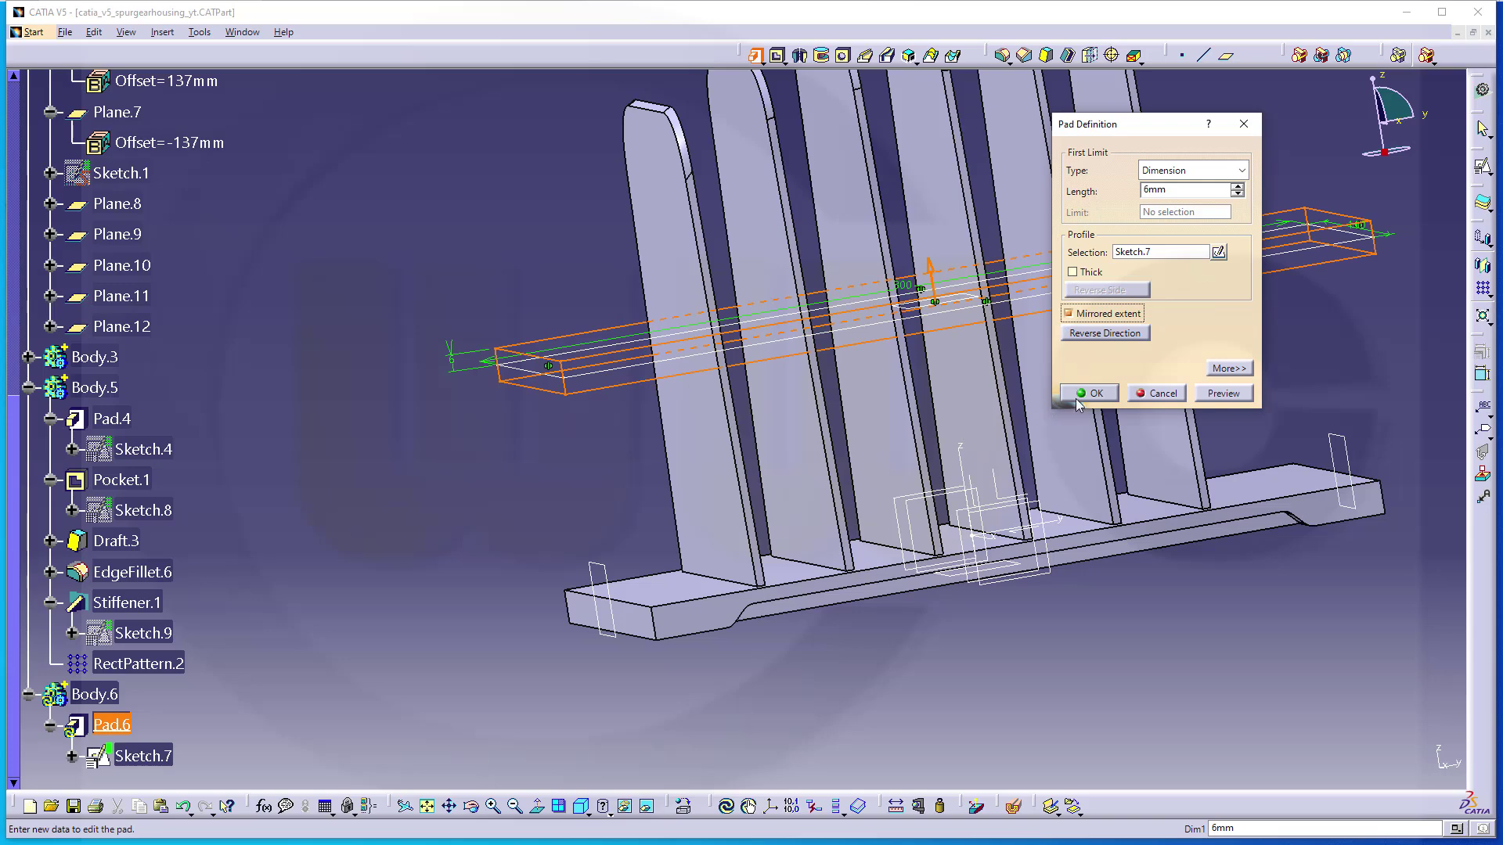
{"action": "left_click", "coordinate": [1094, 394]}
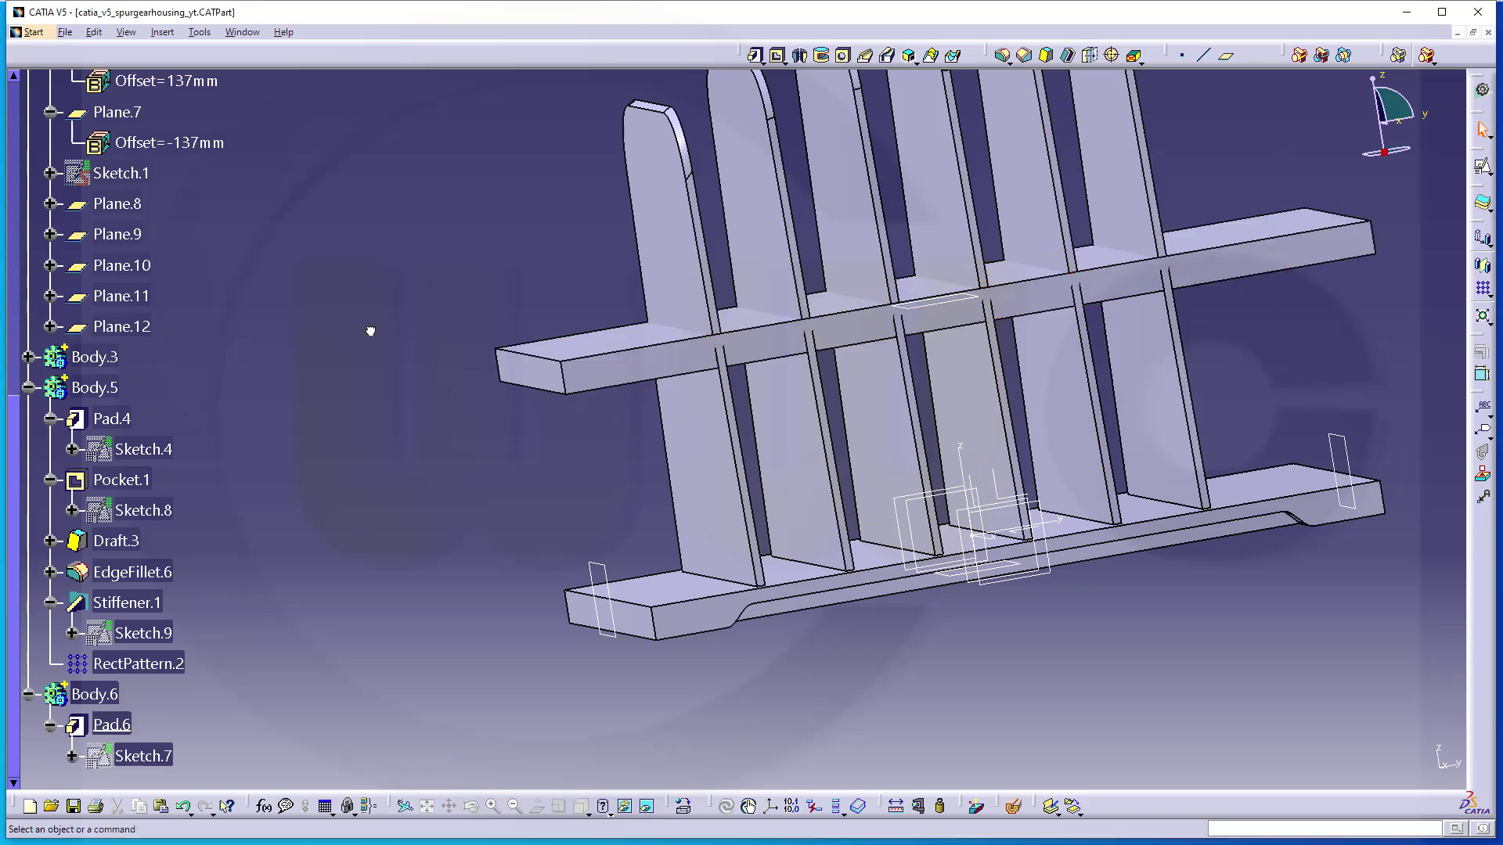
{"action": "scroll", "coordinate": [145, 313], "scroll_direction": "up", "scroll_amount": 6}
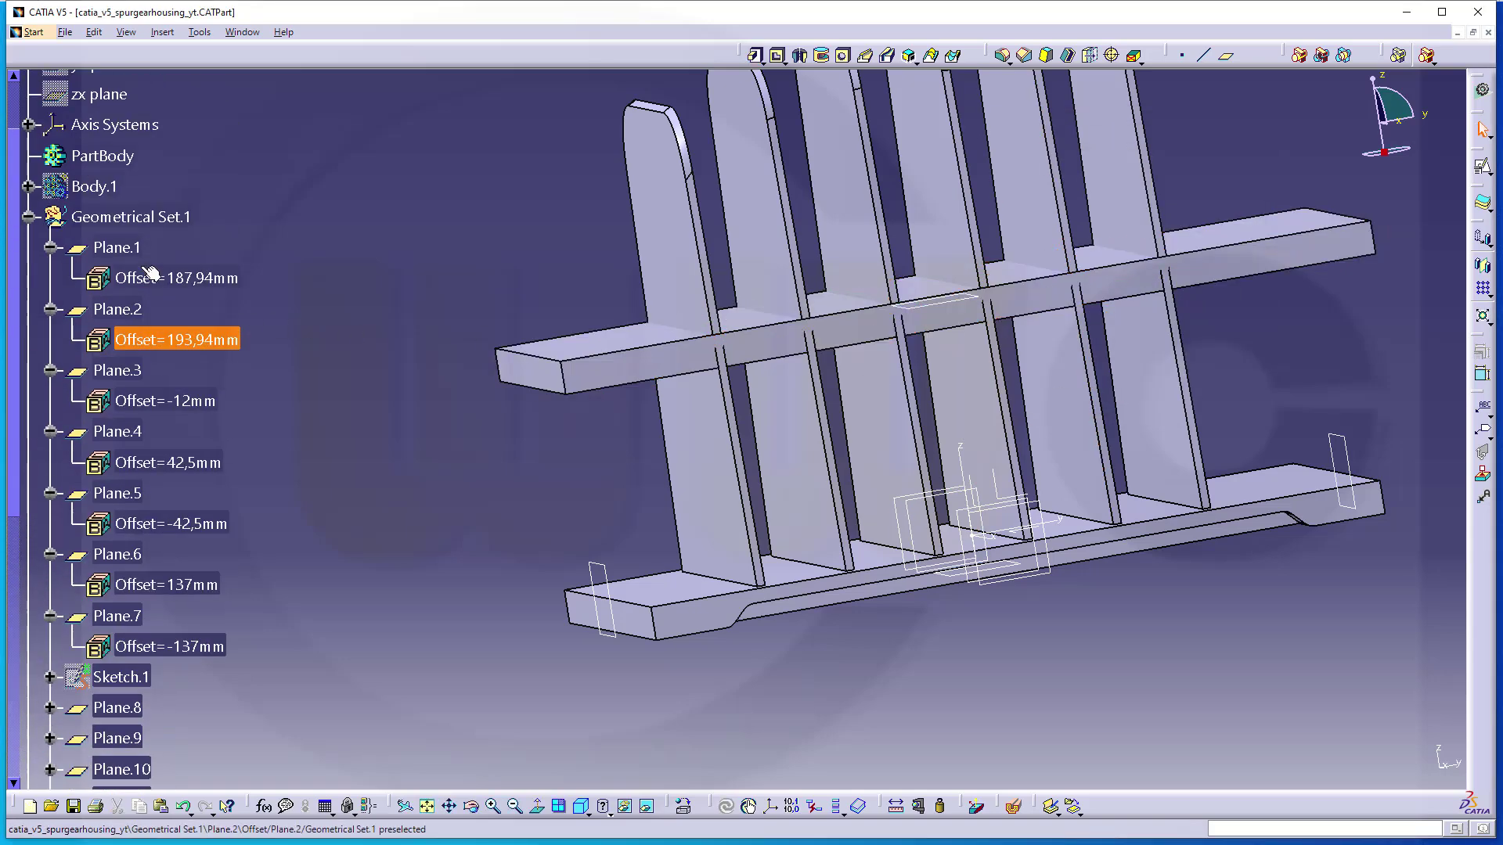
Unhide the Body.1 housing shell and orbit to a front-on view of the whole housing.
{"action": "right_click", "coordinate": [87, 188]}
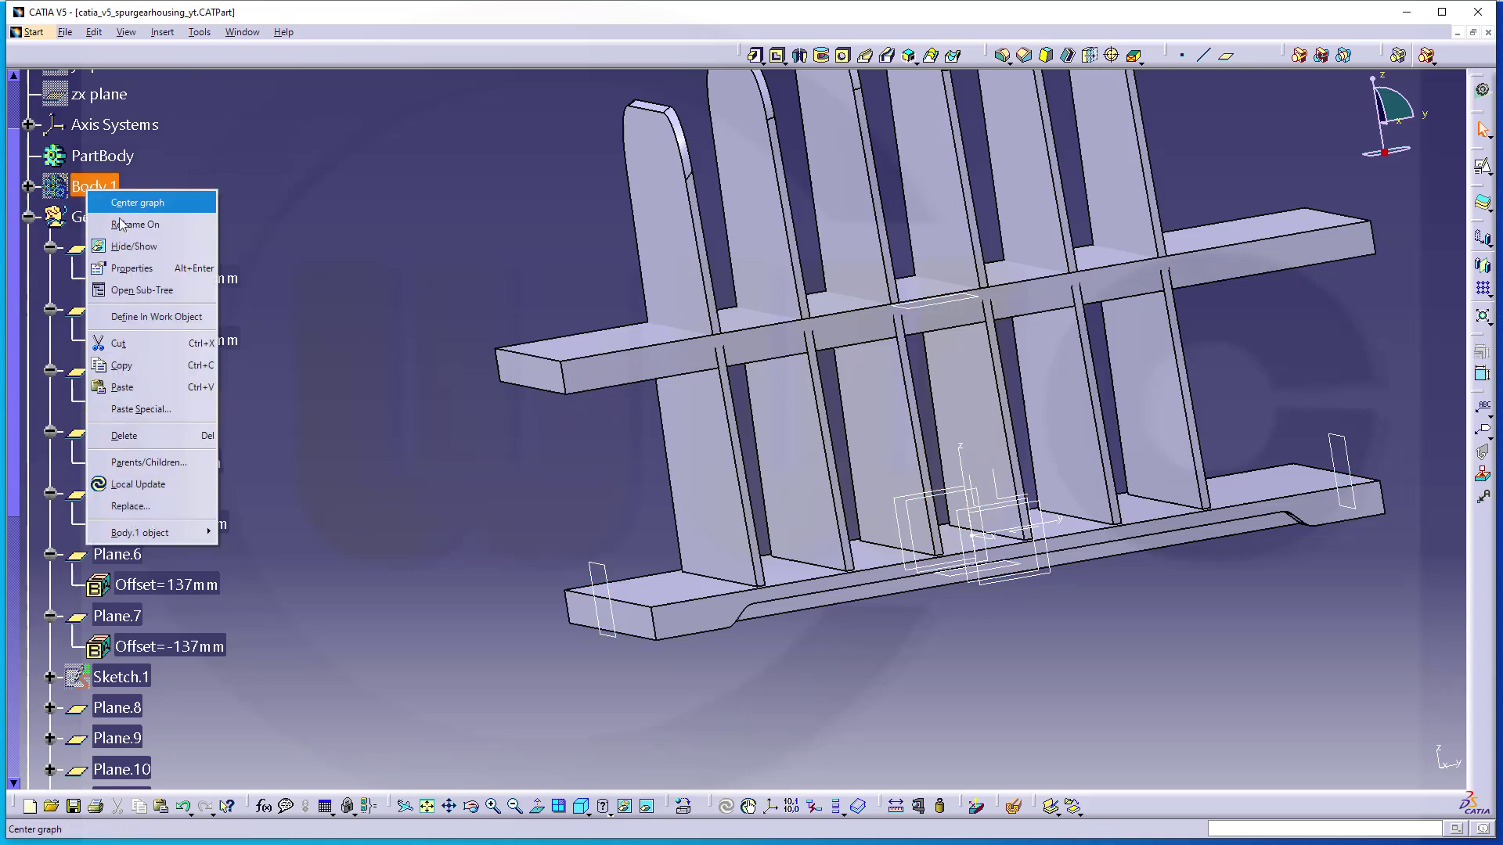
{"action": "left_click", "coordinate": [133, 247]}
{"action": "middle_click_drag", "start_coordinate": [362, 224], "coordinate": [548, 359]}
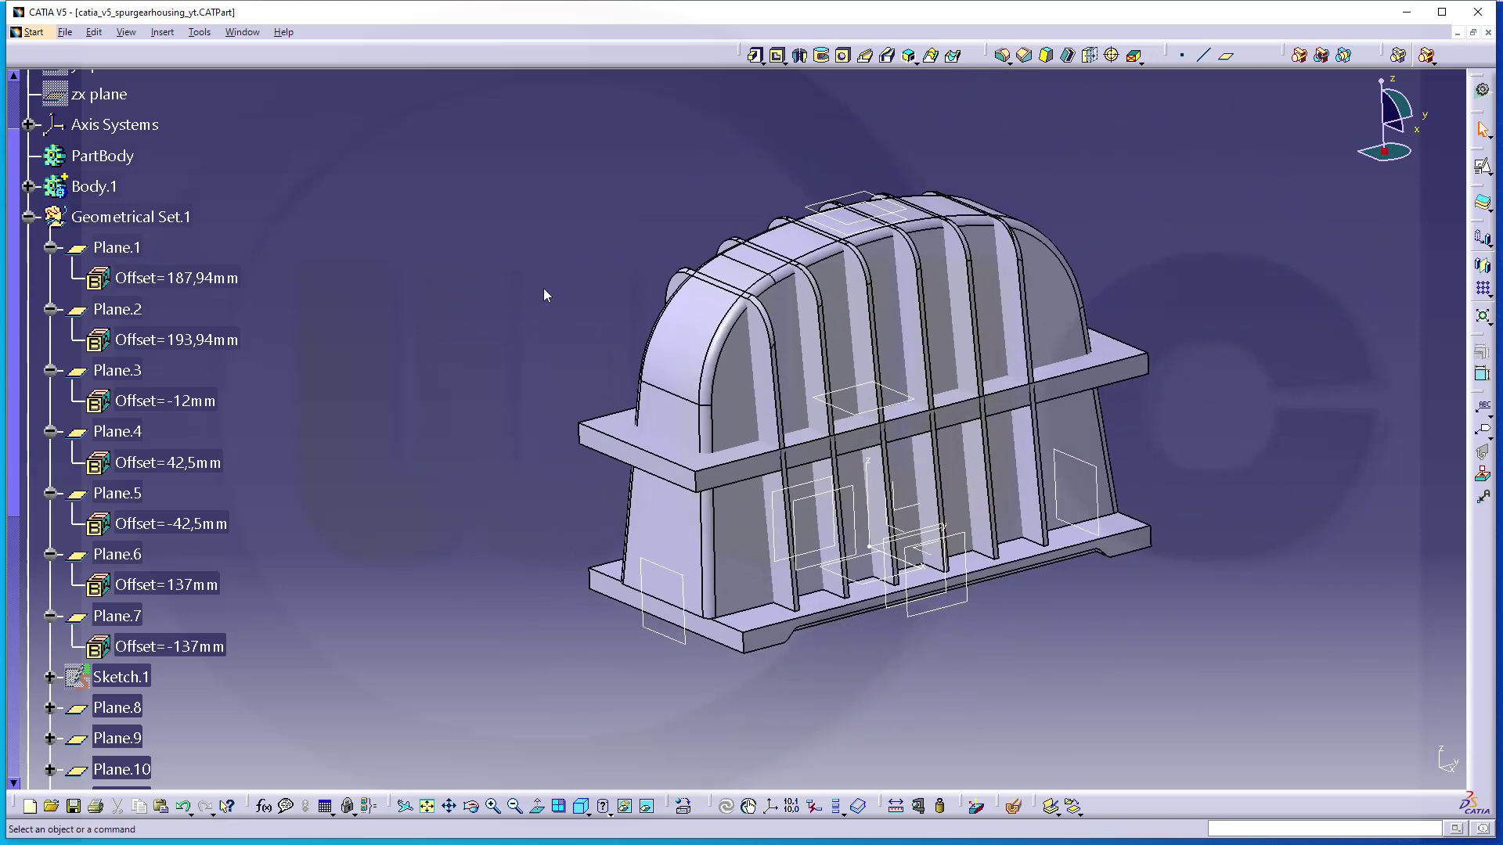
{"action": "mouse_move", "coordinate": [570, 312]}
{"action": "middle_mouse_down"}
{"action": "mouse_move", "coordinate": [470, 247]}
{"action": "mouse_move", "coordinate": [543, 322]}
{"action": "mouse_move", "coordinate": [586, 325]}
{"action": "mouse_move", "coordinate": [595, 301]}
{"action": "middle_mouse_up"}
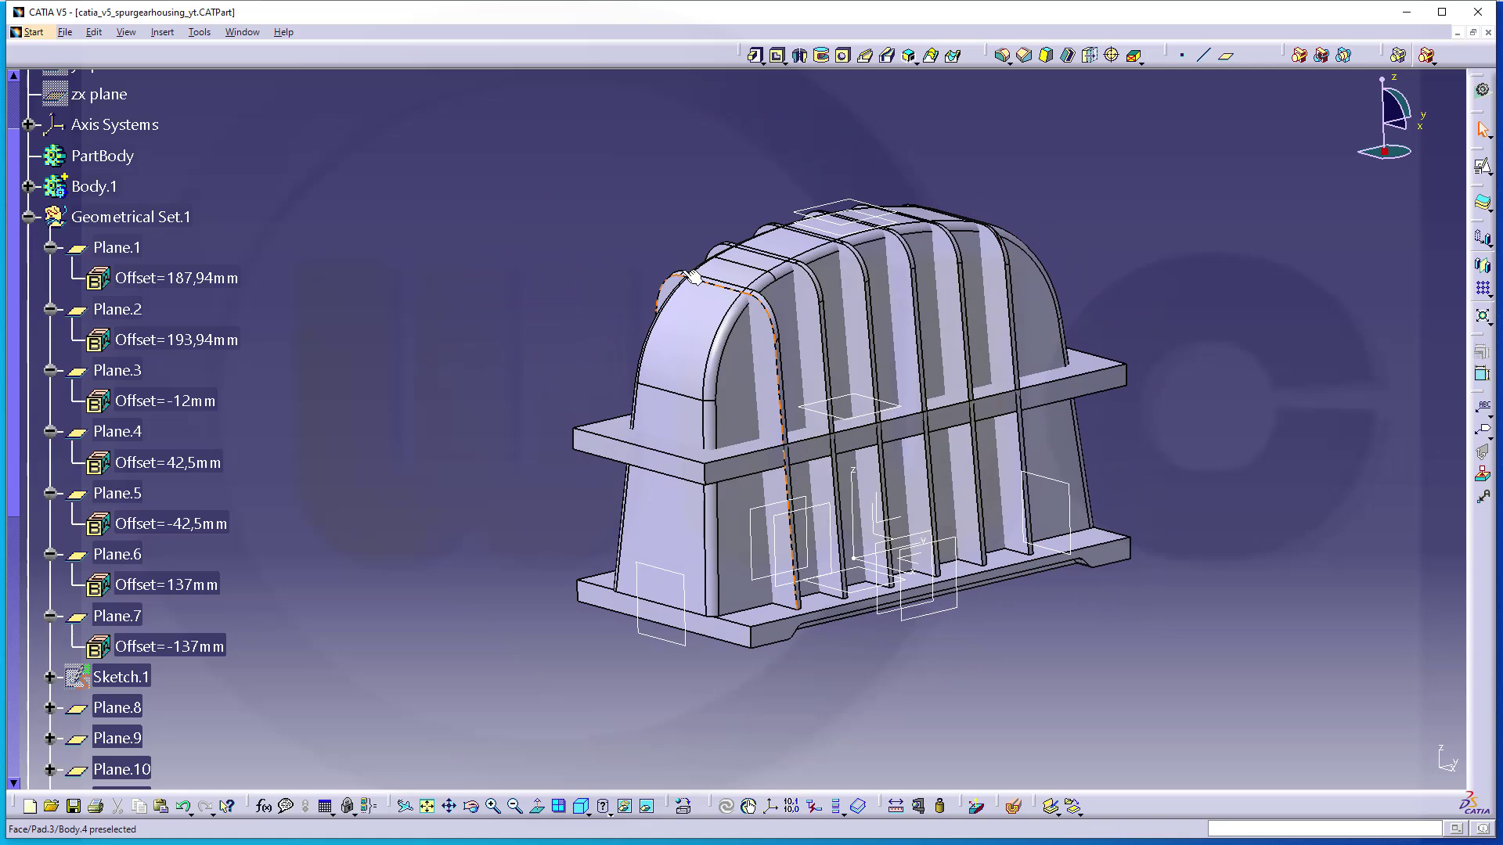
{"action": "middle_click_drag", "start_coordinate": [692, 276], "coordinate": [615, 306]}
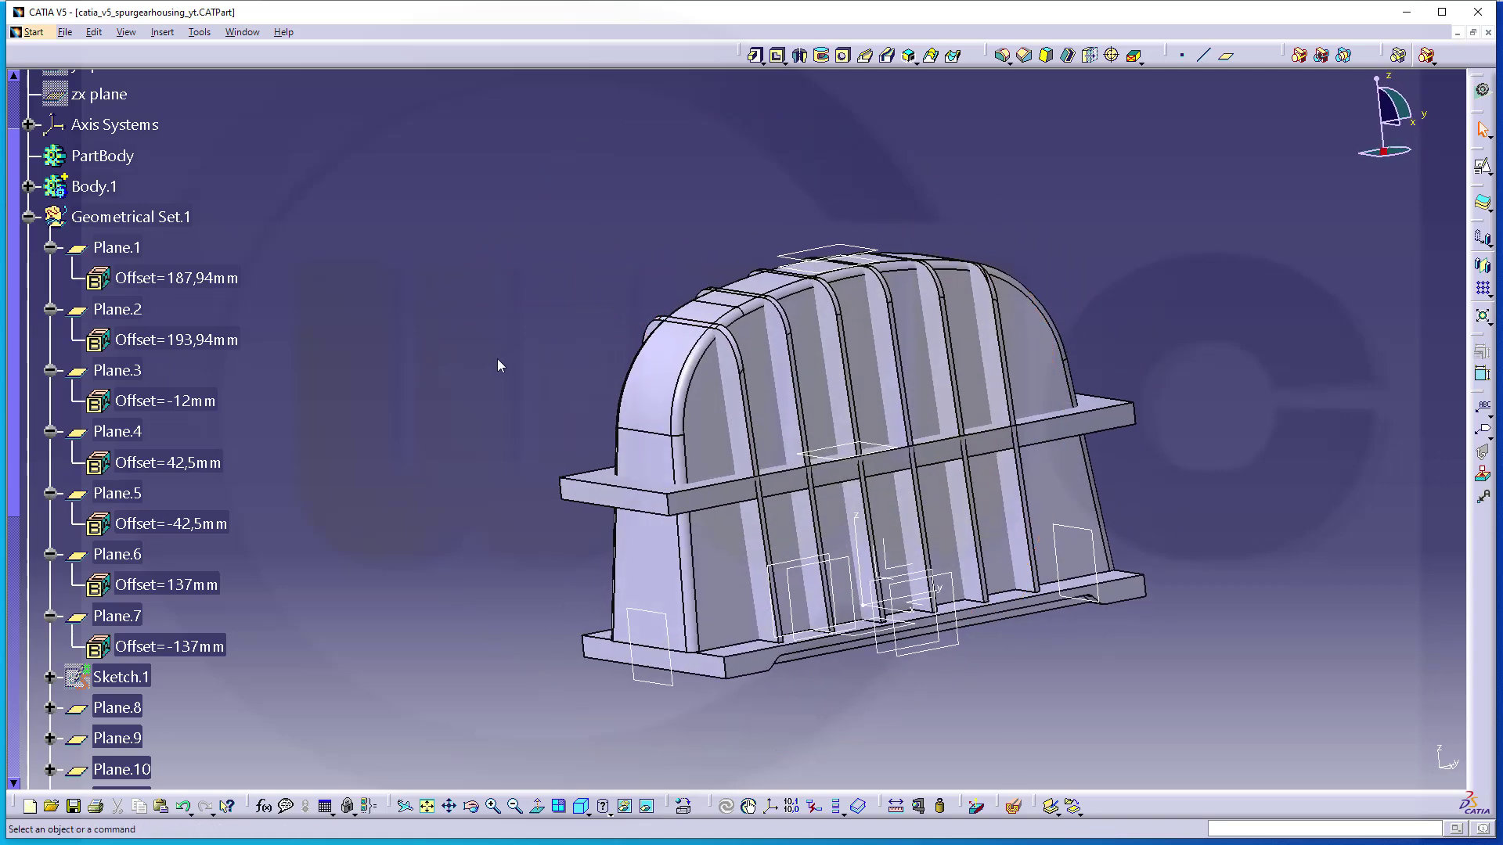